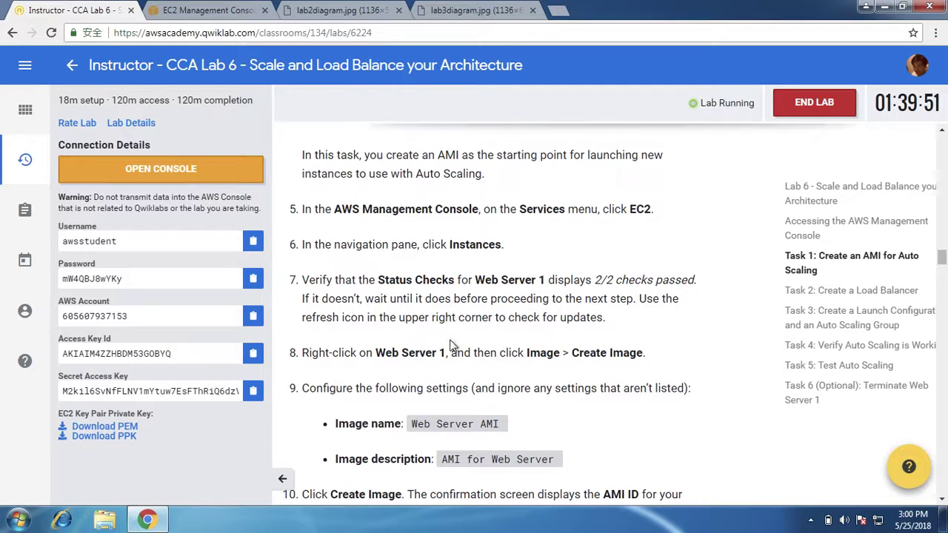
- List the running instances in the EC2 console and select Web Server 1
{"action": "left_click", "coordinate": [199, 9]}
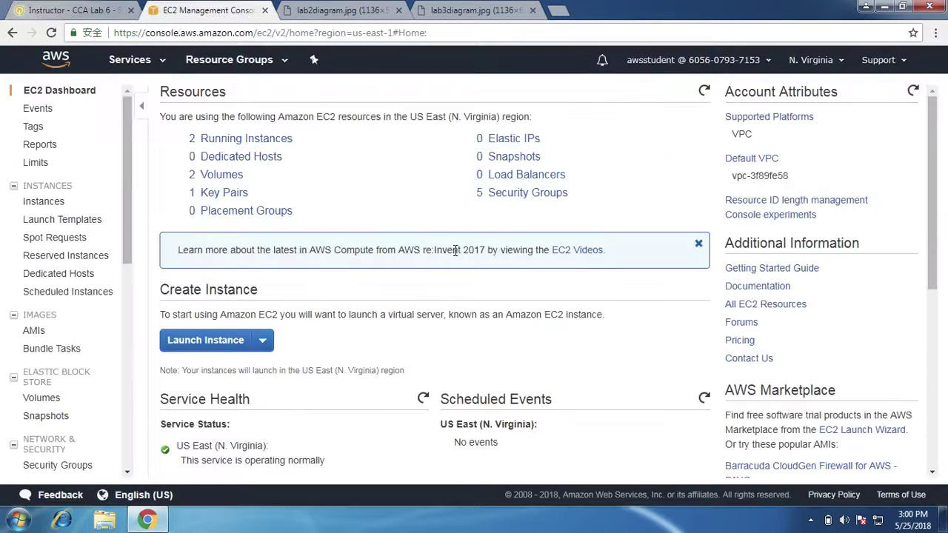
{"action": "left_click", "coordinate": [218, 139]}
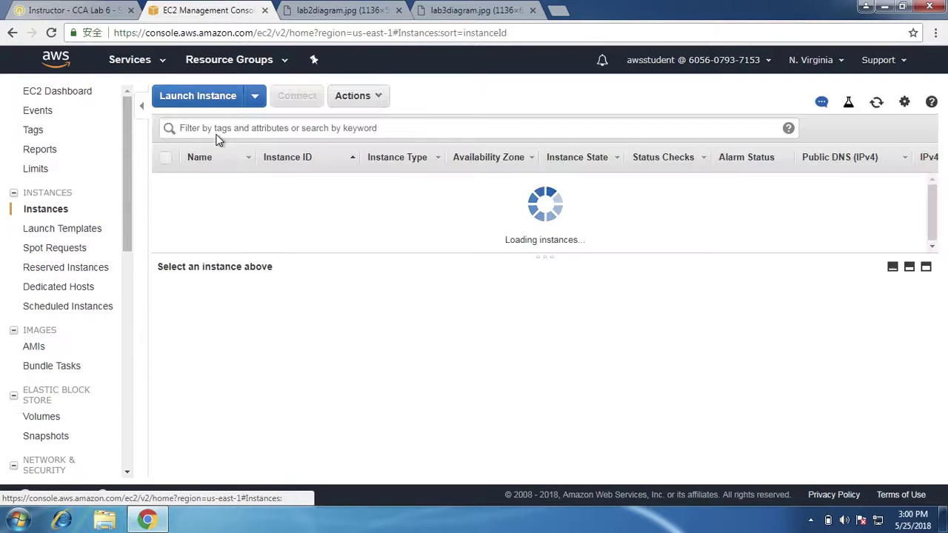
{"action": "left_click", "coordinate": [166, 202]}
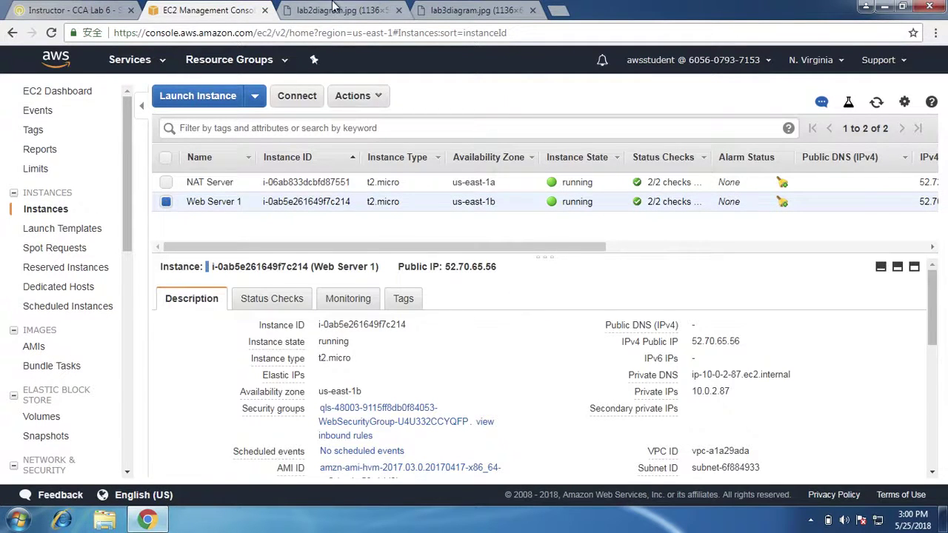
- Copy the image name "Web Server AMI" from step 9 of the lab instructions
{"action": "left_click", "coordinate": [11, 6]}
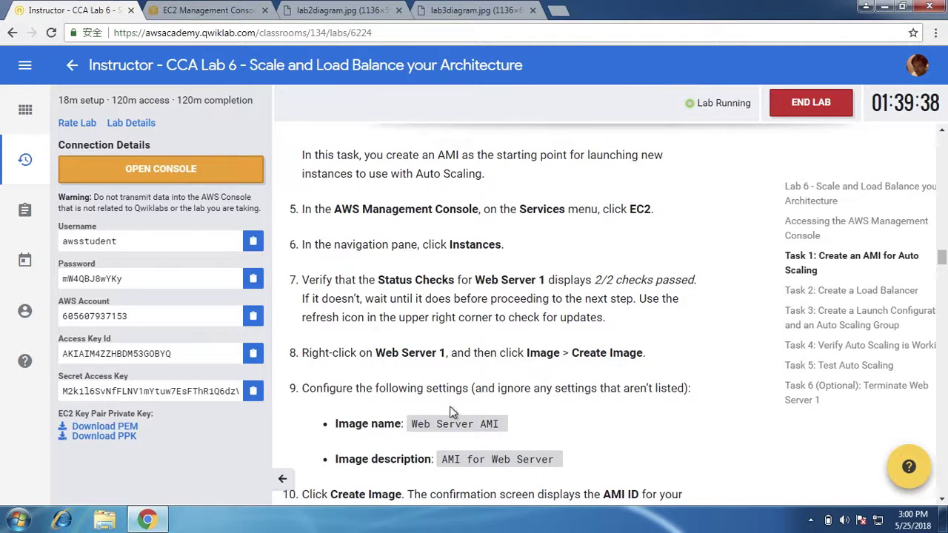
{"action": "left_click_drag", "start_coordinate": [412, 424], "coordinate": [511, 426]}
{"action": "key", "text": "super"}
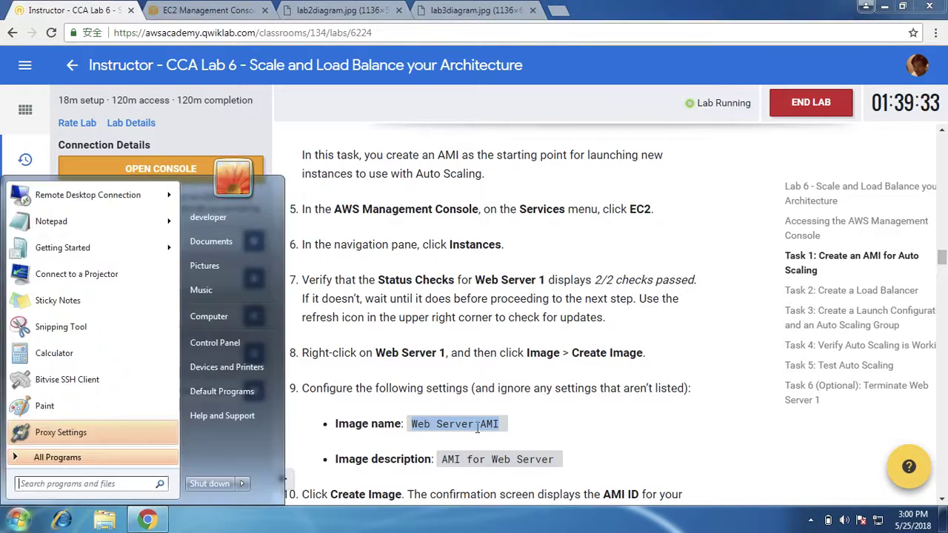
{"action": "left_click", "coordinate": [442, 423]}
{"action": "left_click_drag", "start_coordinate": [408, 426], "coordinate": [510, 422]}
{"action": "key", "text": "ctrl+c"}
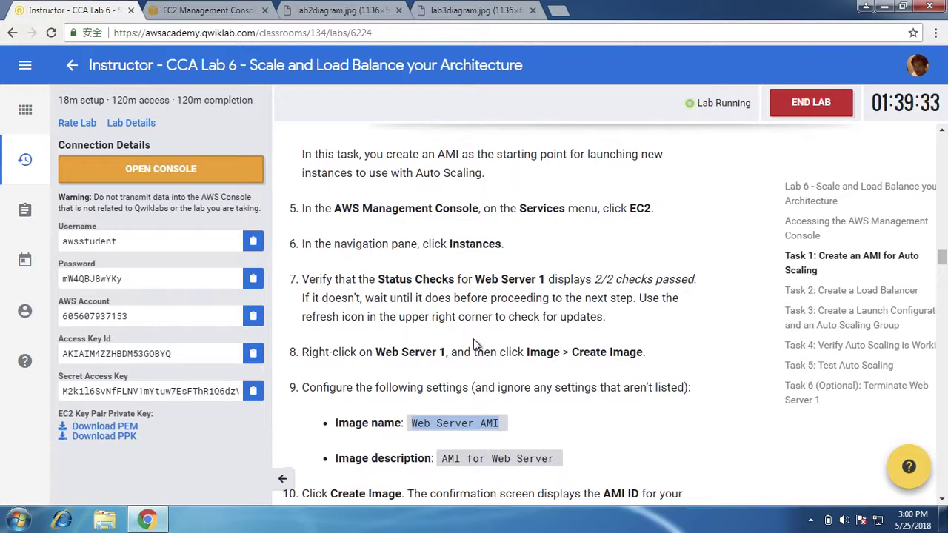
{"action": "scroll", "coordinate": [473, 341], "scroll_direction": "down", "scroll_amount": 1}
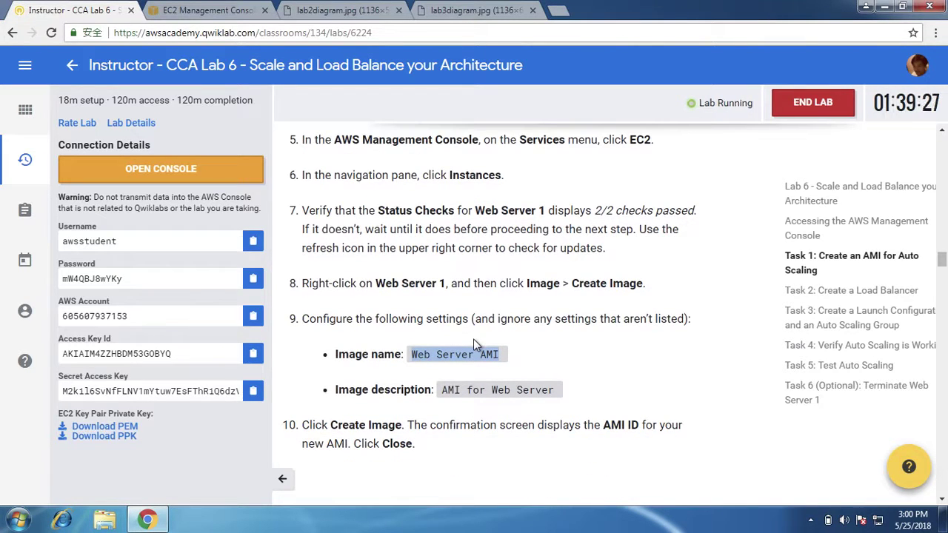
- Start creating an image from the Web Server 1 instance and name it "Web Server AMI"
{"action": "left_click", "coordinate": [189, 14]}
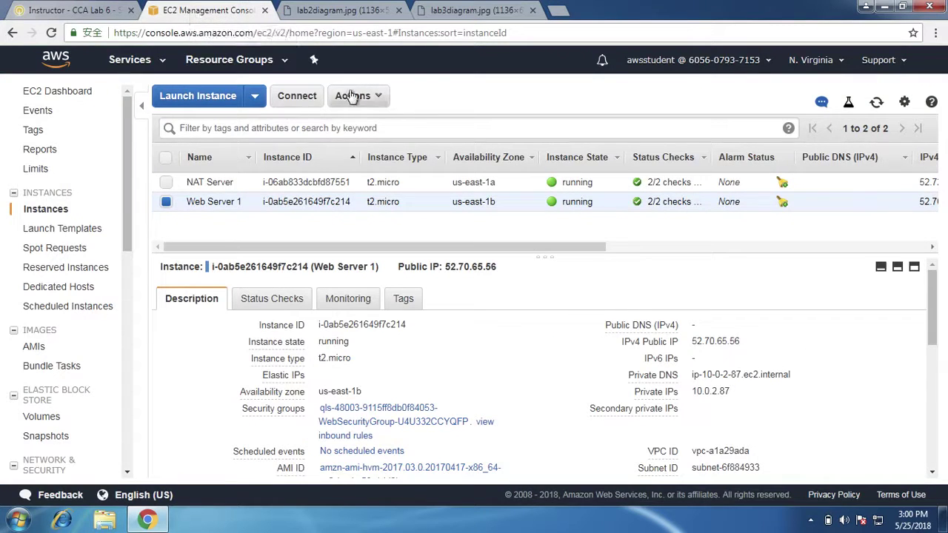
{"action": "right_click", "coordinate": [318, 202]}
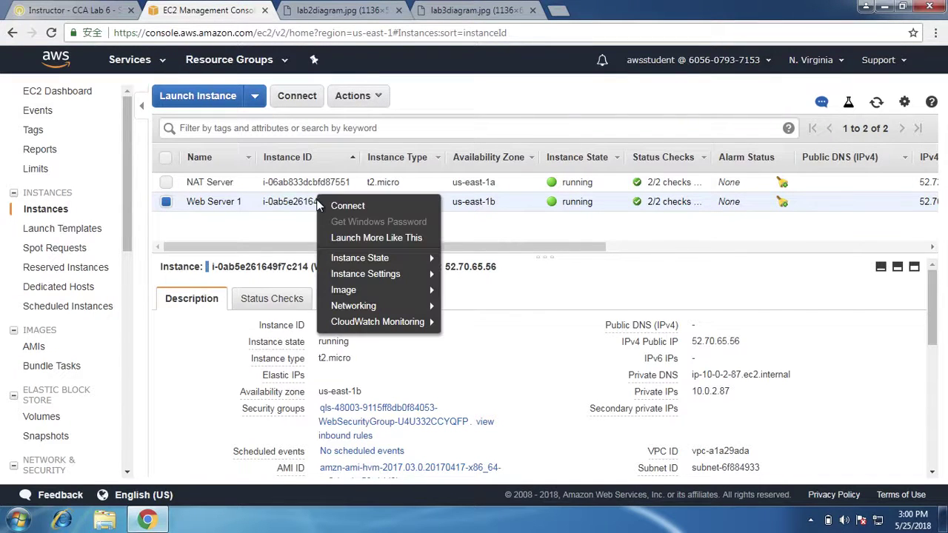
{"action": "mouse_move", "coordinate": [392, 280]}
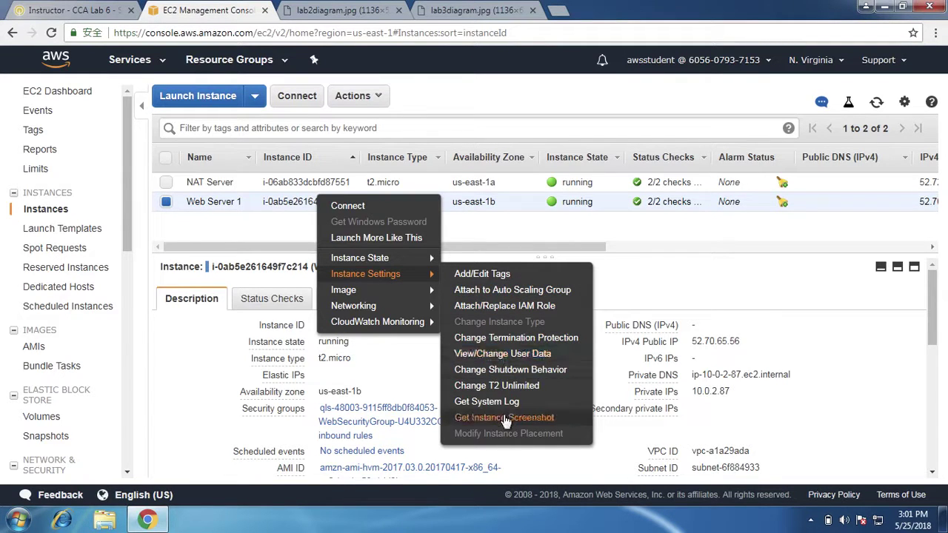
{"action": "mouse_move", "coordinate": [414, 295]}
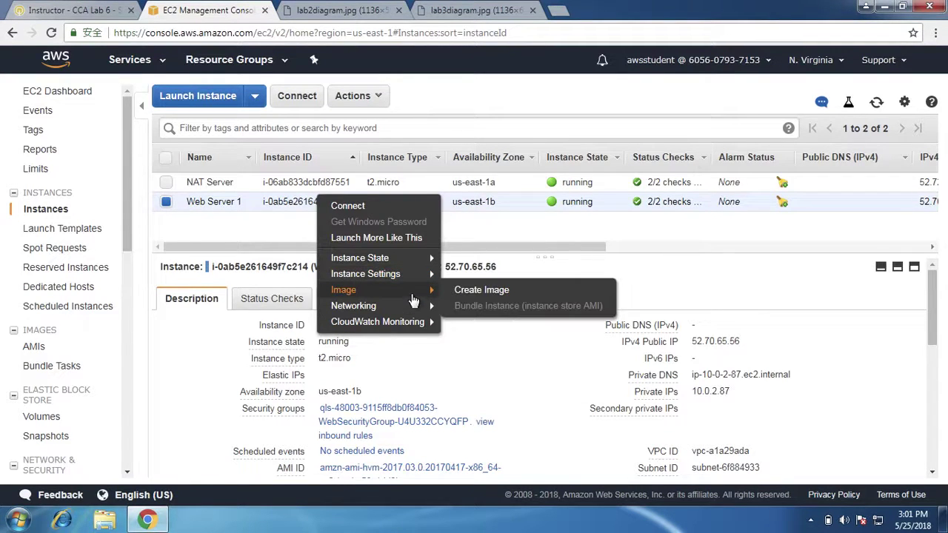
{"action": "left_click", "coordinate": [472, 294]}
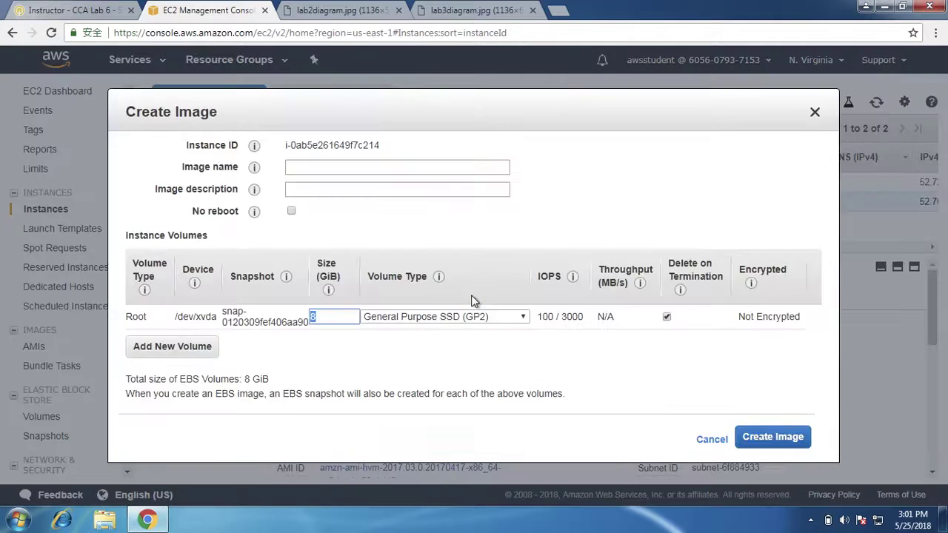
{"action": "left_click", "coordinate": [373, 168]}
{"action": "right_click", "coordinate": [372, 169]}
{"action": "left_click", "coordinate": [415, 249]}
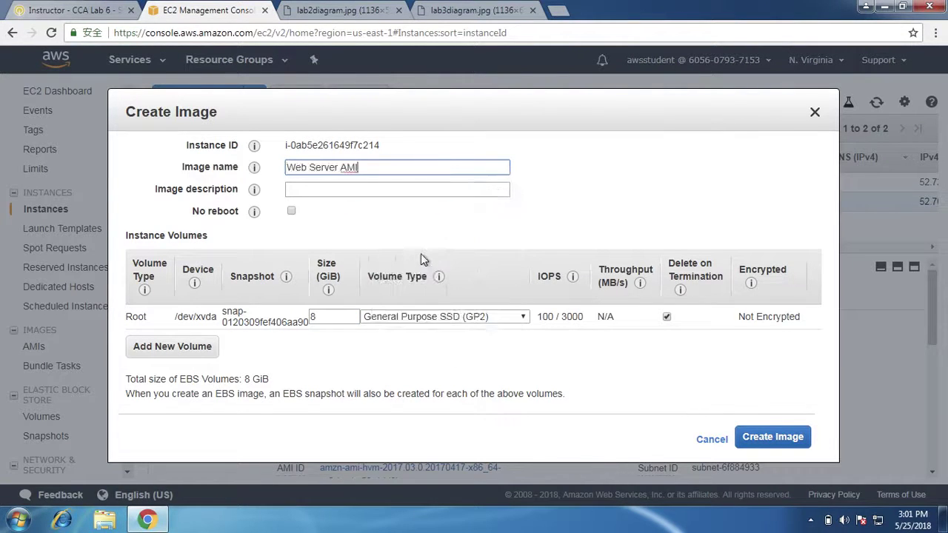
- Copy the image description from the lab instructions and set it as "AMI for Web Server" for the new image
{"action": "left_click", "coordinate": [111, 10]}
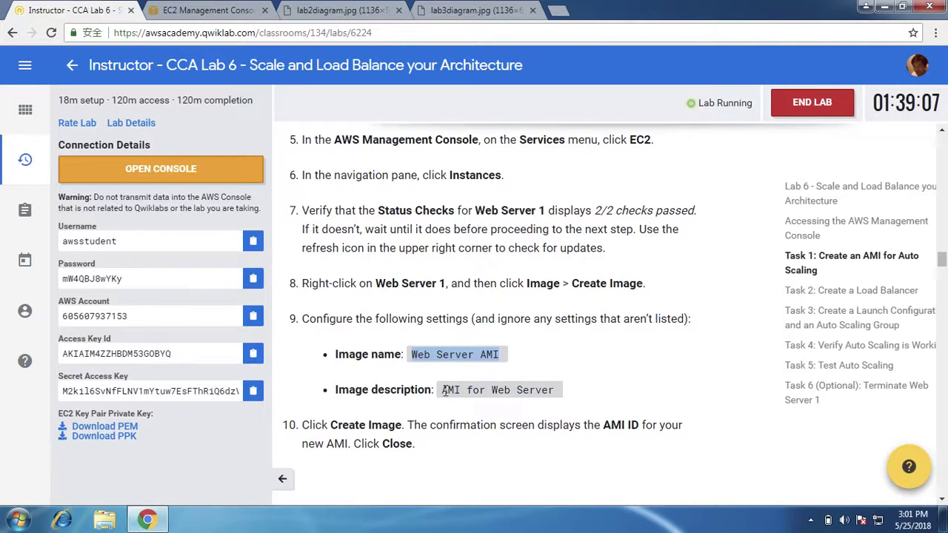
{"action": "left_click_drag", "start_coordinate": [445, 392], "coordinate": [566, 391]}
{"action": "key", "text": "ctrl+c"}
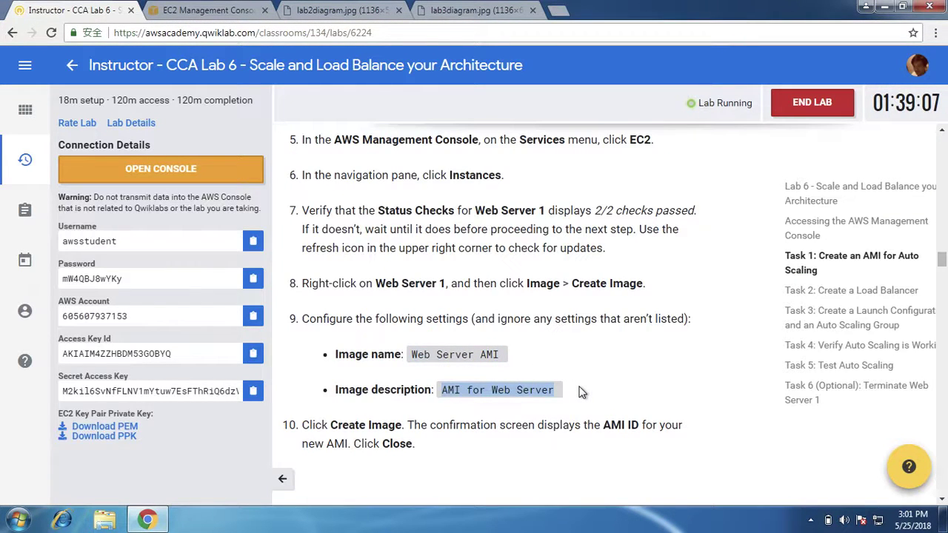
{"action": "left_click", "coordinate": [209, 10]}
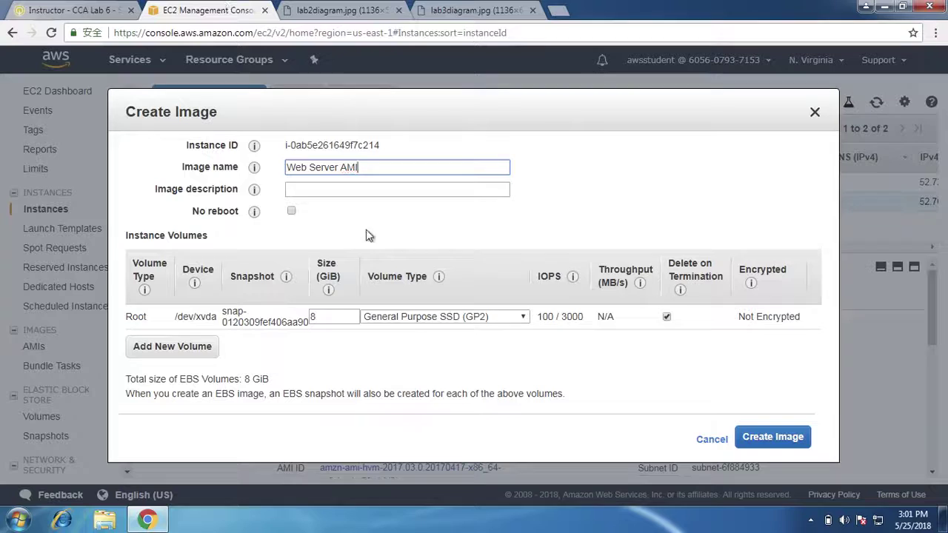
{"action": "left_click", "coordinate": [374, 191]}
{"action": "key", "text": "ctrl+v"}
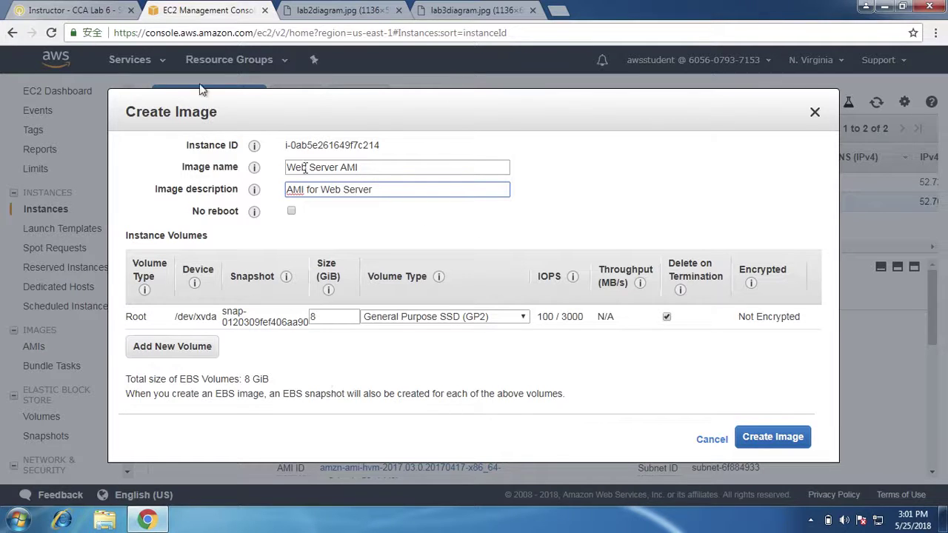
- Check the remaining lab instructions, submit the image creation for Web Server 1, and refresh the instance list
{"action": "left_click", "coordinate": [74, 10]}
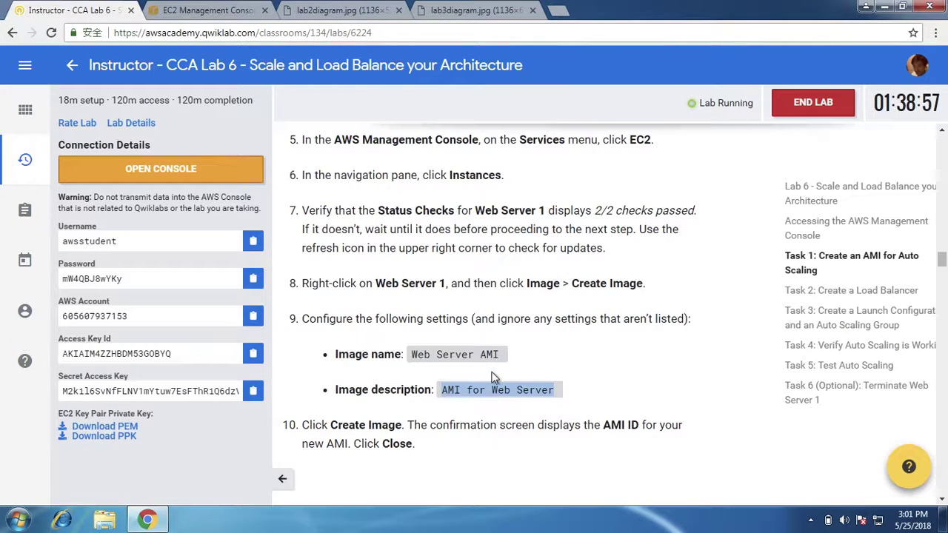
{"action": "scroll", "coordinate": [493, 374], "scroll_direction": "down", "scroll_amount": 4}
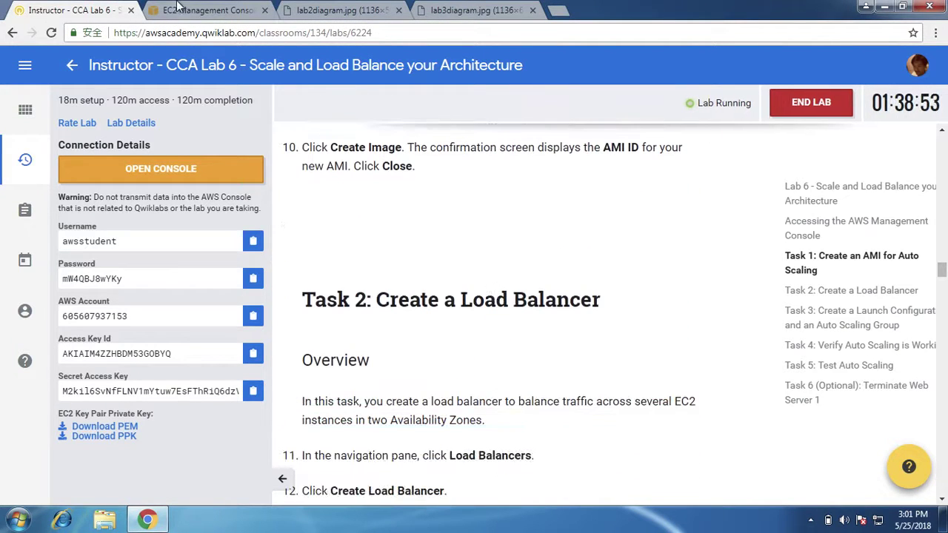
{"action": "left_click", "coordinate": [182, 9]}
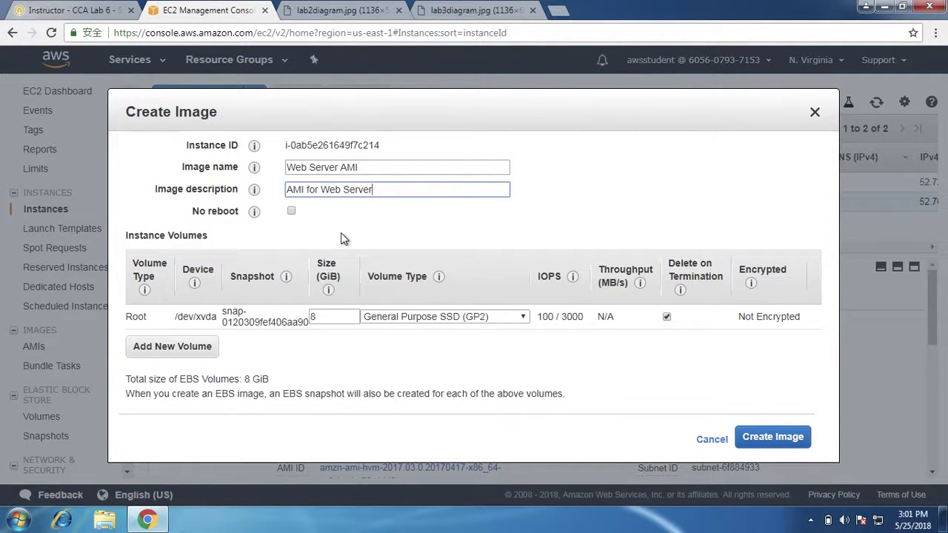
{"action": "left_click", "coordinate": [293, 211]}
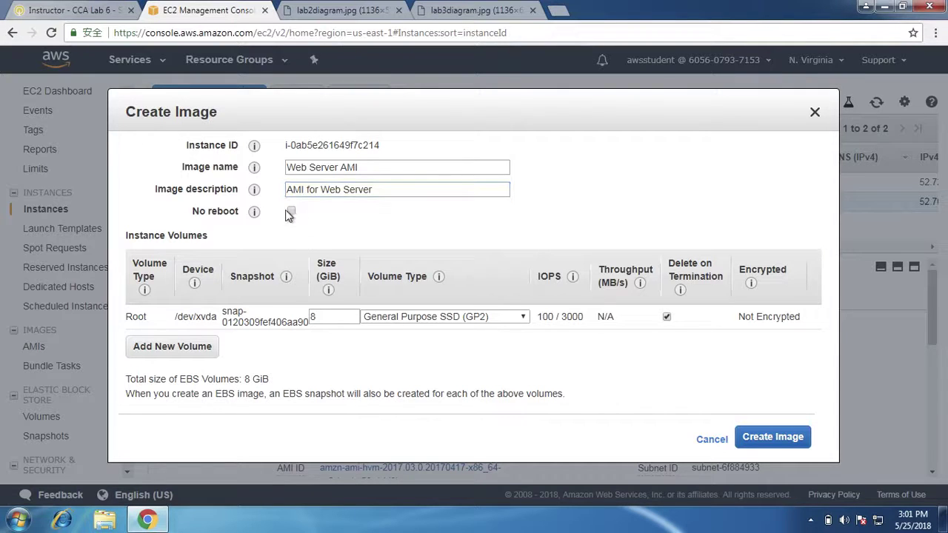
{"action": "mouse_move", "coordinate": [253, 212]}
{"action": "left_click", "coordinate": [771, 438]}
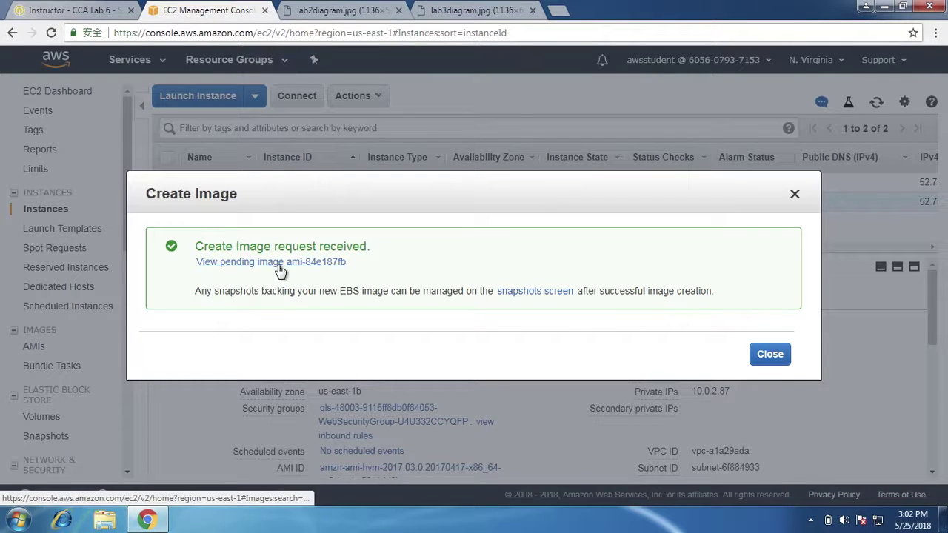
{"action": "left_click", "coordinate": [779, 359]}
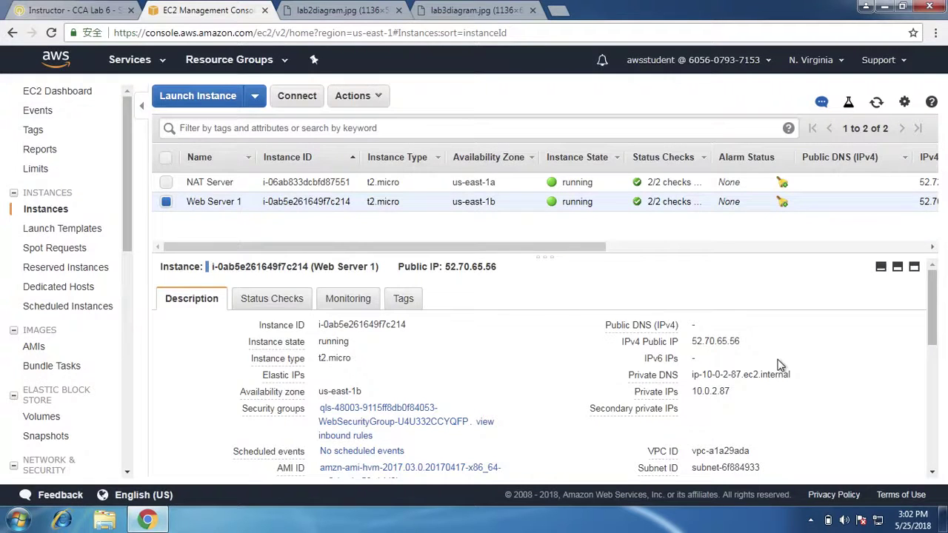
{"action": "left_click", "coordinate": [876, 102]}
- Review the Task 2 load balancer overview in the lab instructions and the architecture in lab3diagram.jpg
{"action": "left_click", "coordinate": [102, 9]}
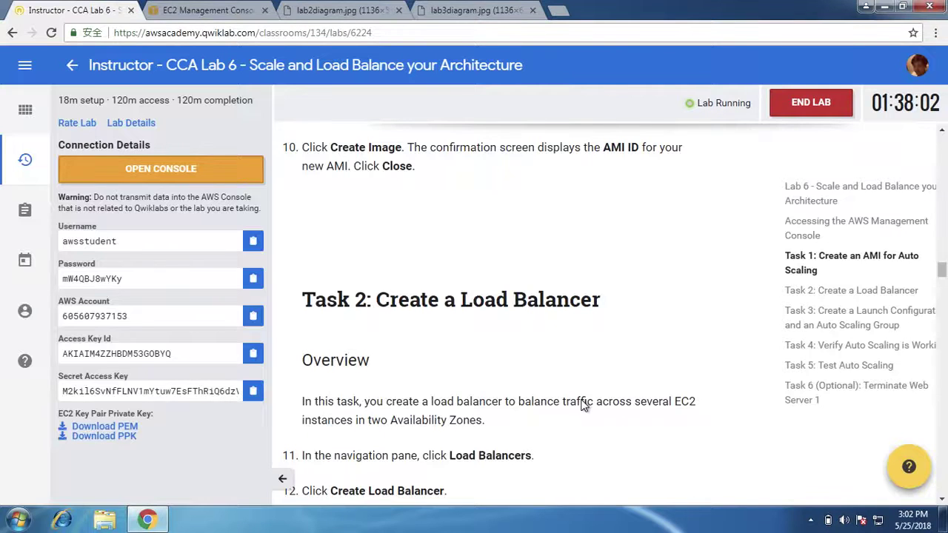
{"action": "scroll", "coordinate": [583, 405], "scroll_direction": "up", "scroll_amount": 3}
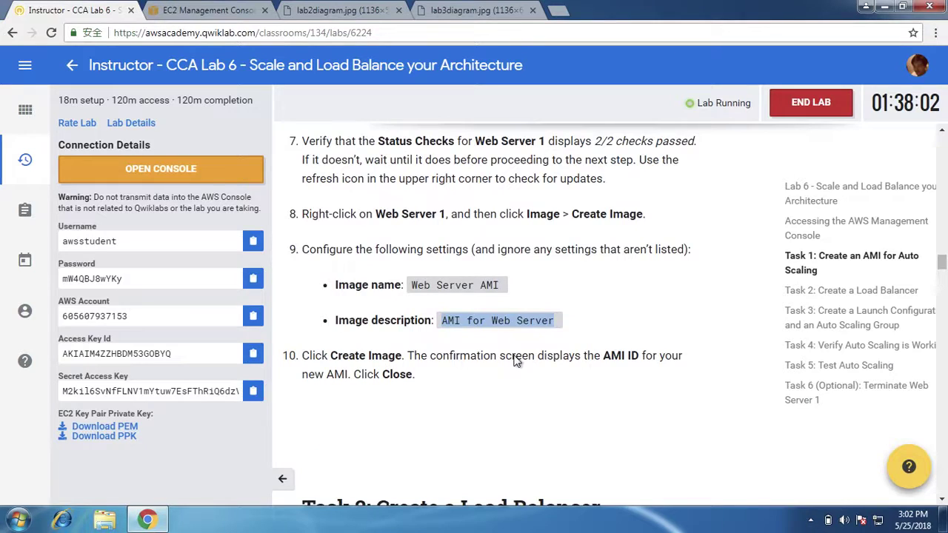
{"action": "scroll", "coordinate": [516, 360], "scroll_direction": "down", "scroll_amount": 1}
{"action": "scroll", "coordinate": [516, 360], "scroll_direction": "down", "scroll_amount": 5}
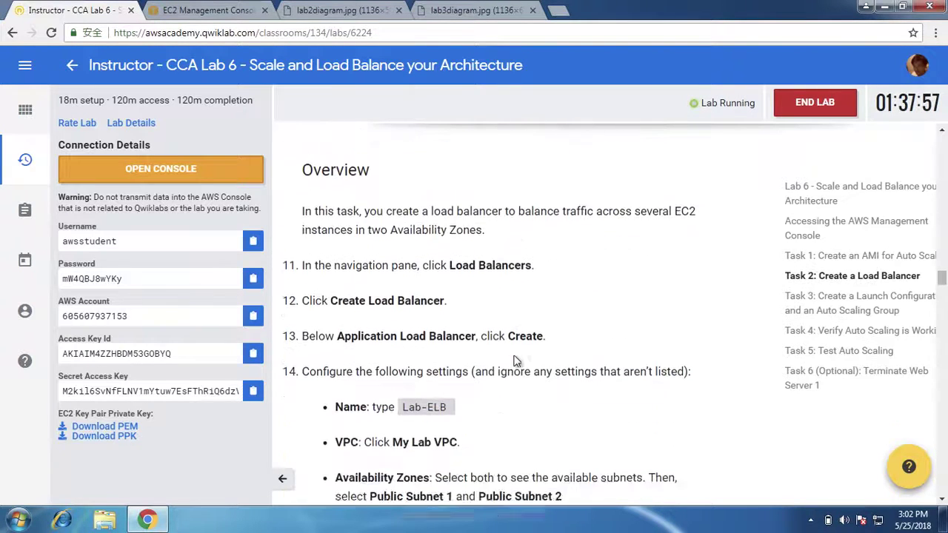
{"action": "scroll", "coordinate": [568, 312], "scroll_direction": "up", "scroll_amount": 1}
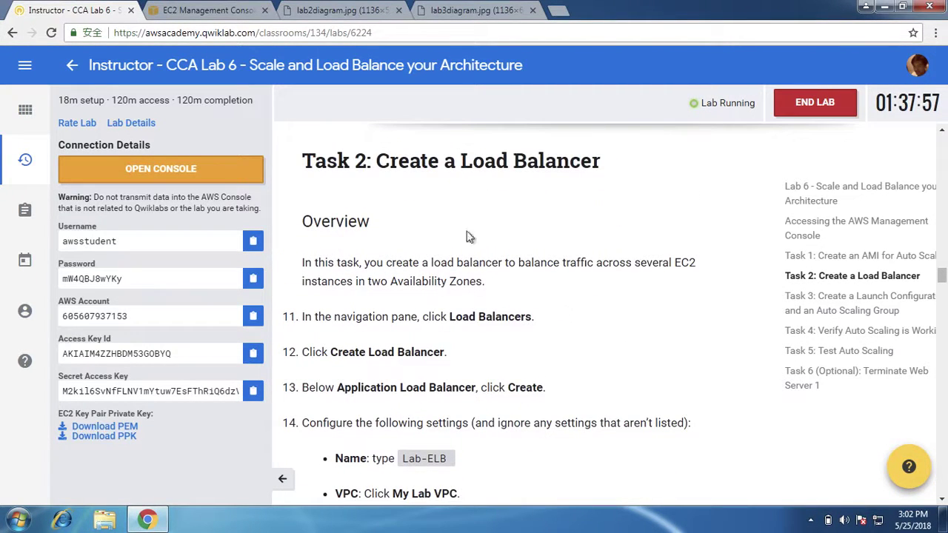
{"action": "left_click", "coordinate": [474, 10]}
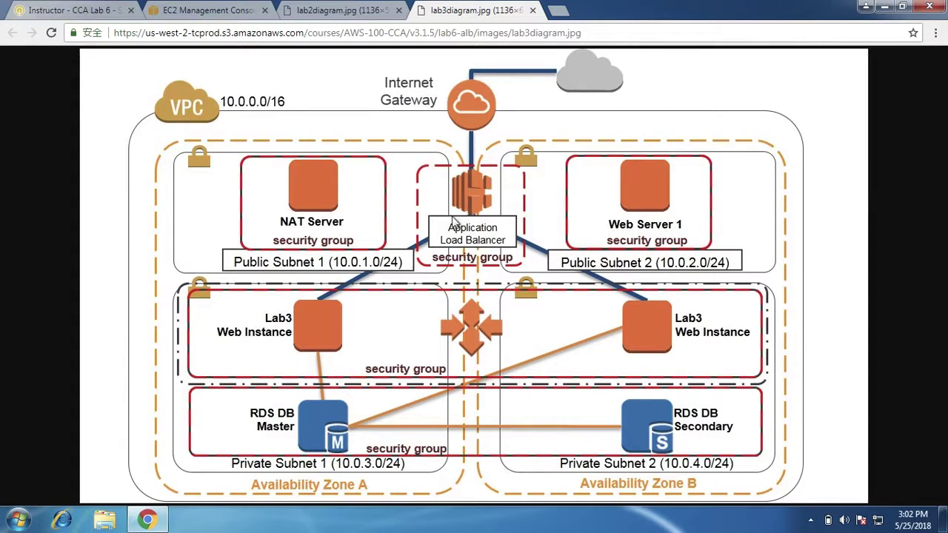
- Go to the Load Balancers page in the EC2 console
{"action": "left_click", "coordinate": [222, 11]}
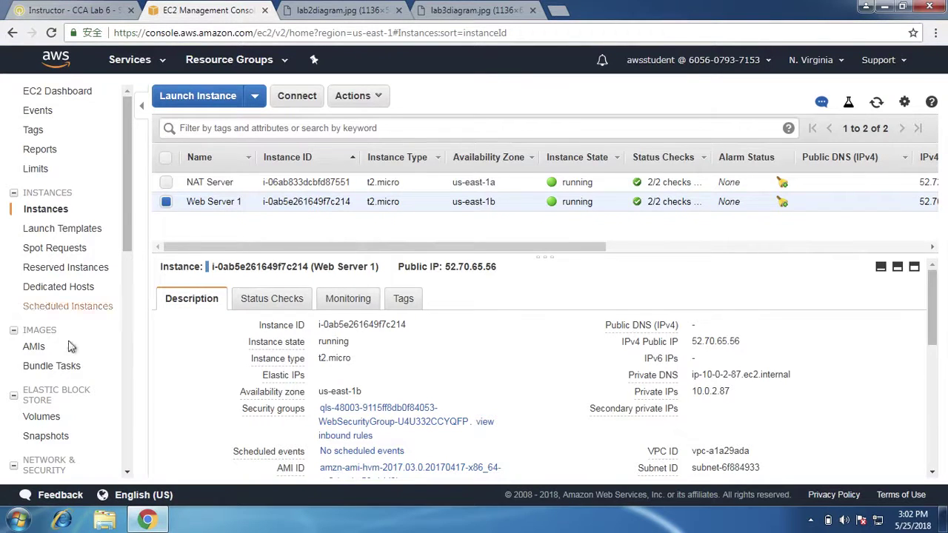
{"action": "scroll", "coordinate": [72, 348], "scroll_direction": "down", "scroll_amount": 2}
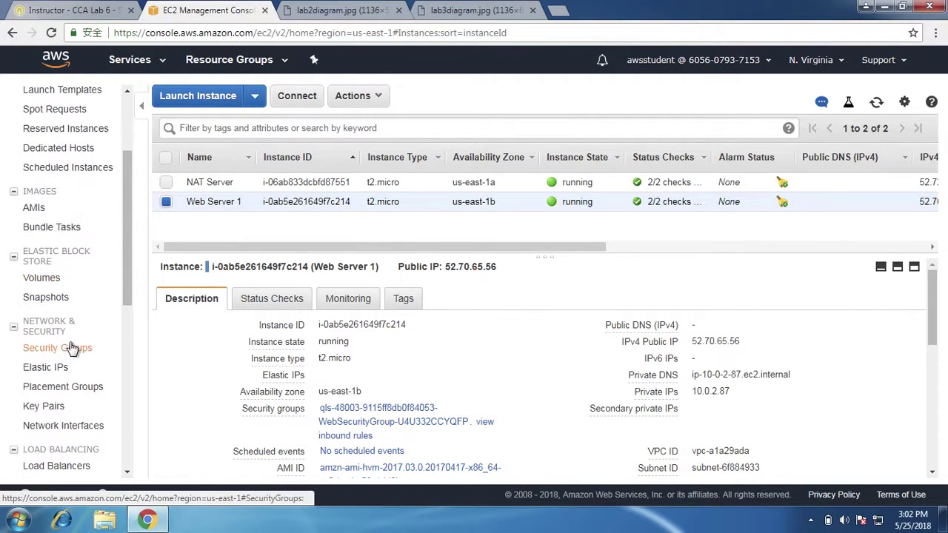
{"action": "scroll", "coordinate": [74, 392], "scroll_direction": "down", "scroll_amount": 2}
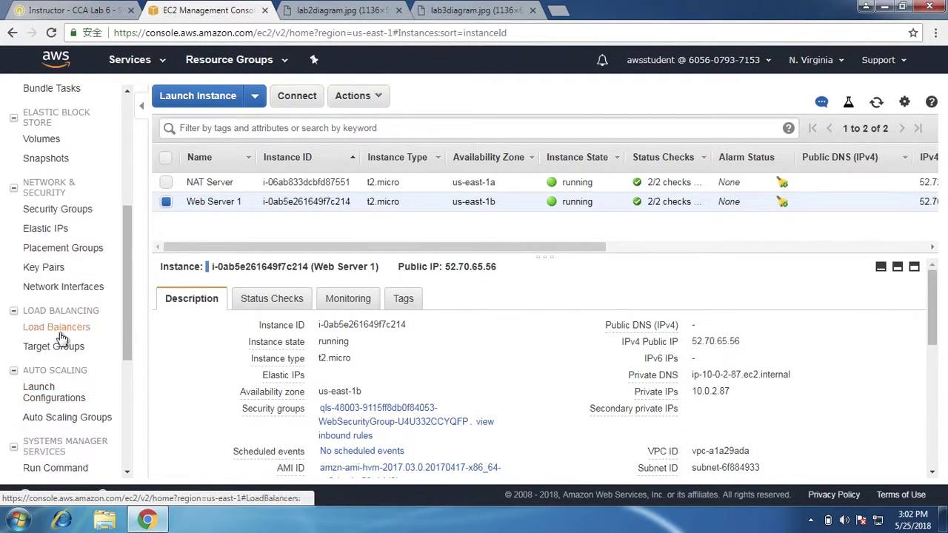
{"action": "left_click", "coordinate": [61, 337]}
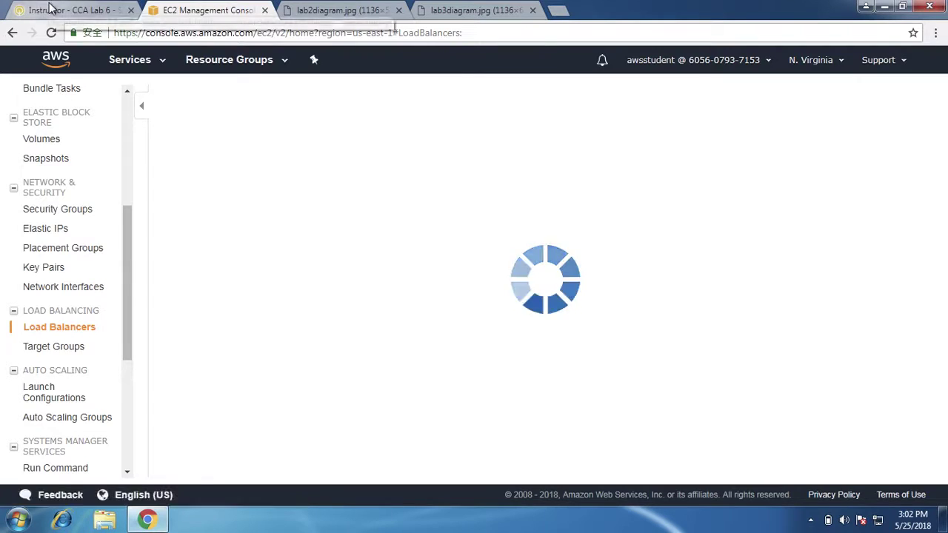
- Read the lab's name, VPC and Availability Zone settings for the Application Load Balancer
{"action": "left_click", "coordinate": [75, 10]}
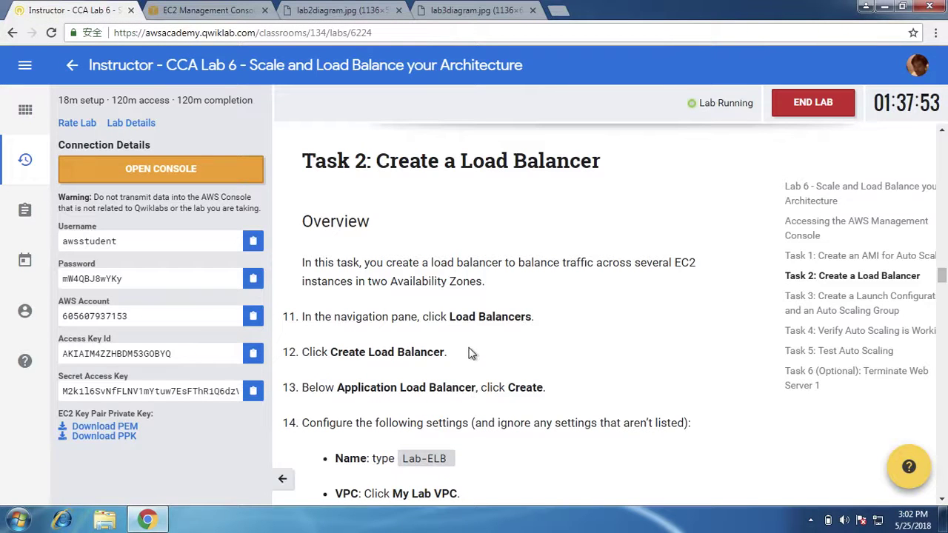
{"action": "scroll", "coordinate": [419, 377], "scroll_direction": "down", "scroll_amount": 3}
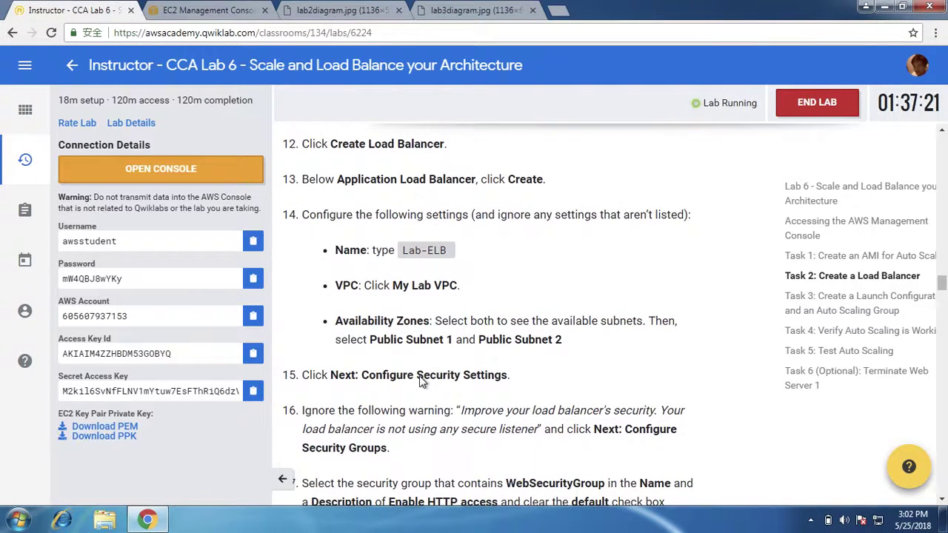
{"action": "scroll", "coordinate": [509, 300], "scroll_direction": "up", "scroll_amount": 1}
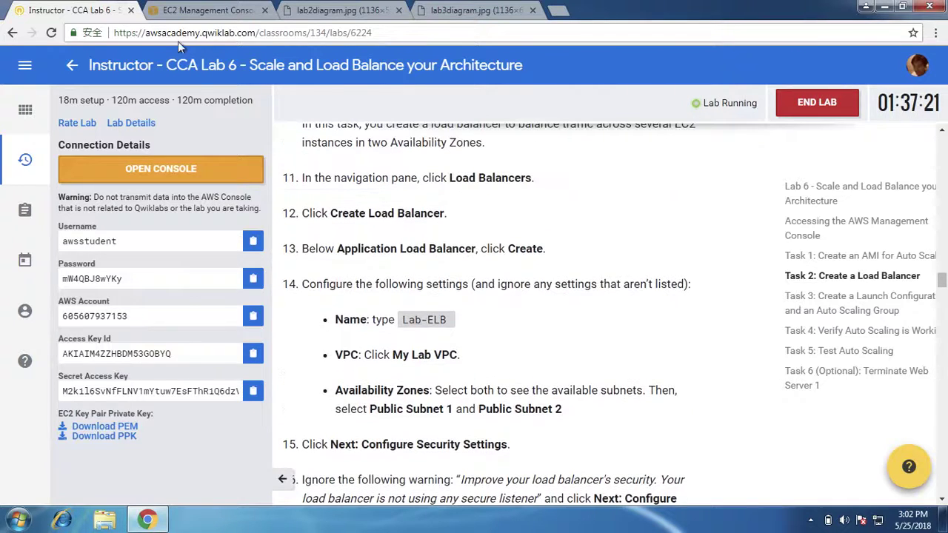
- Start creating an Application Load Balancer from the EC2 Load Balancers page
{"action": "left_click", "coordinate": [214, 11]}
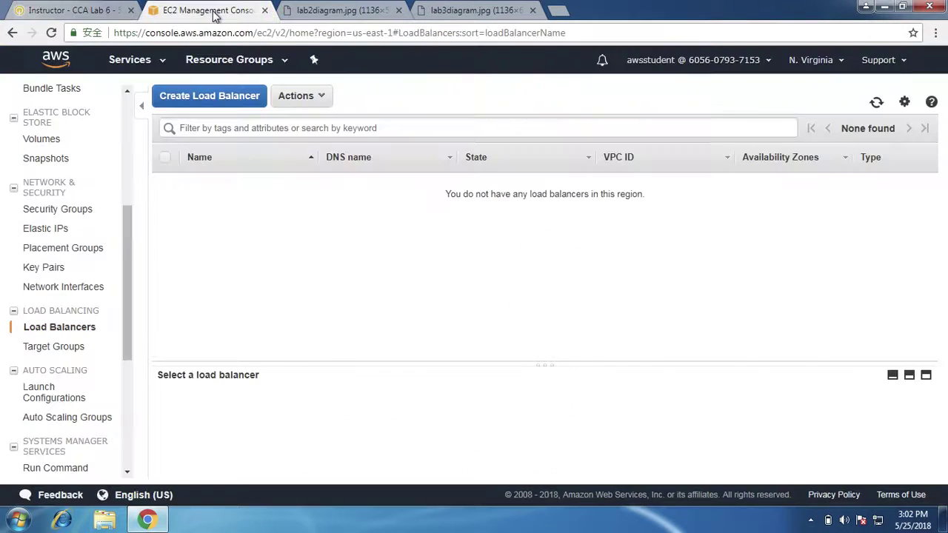
{"action": "left_click", "coordinate": [243, 106]}
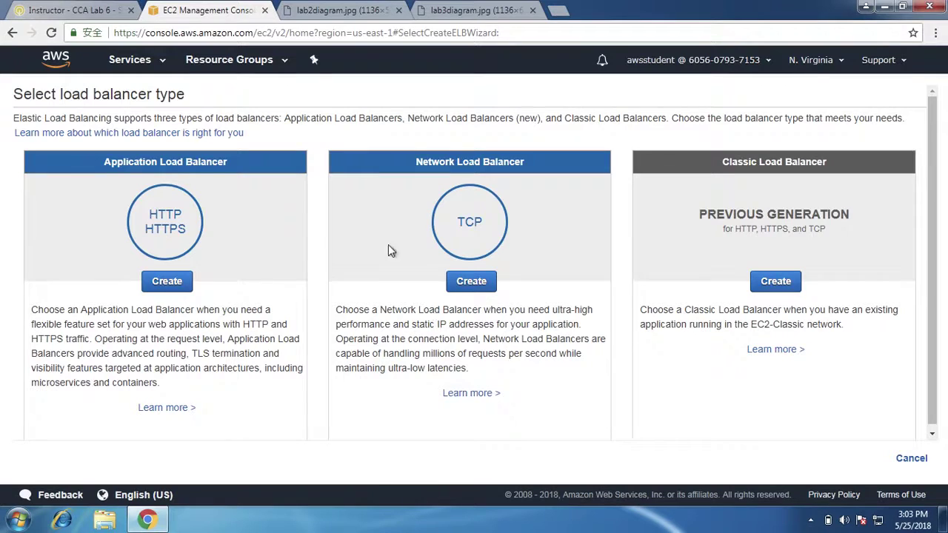
{"action": "left_click", "coordinate": [167, 281]}
{"action": "left_click", "coordinate": [168, 283]}
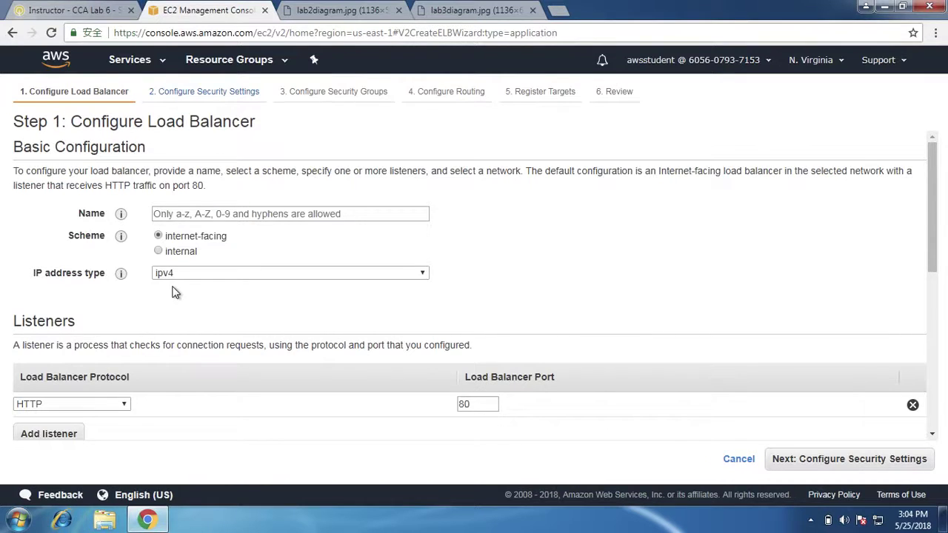
- Copy the load balancer name from the lab instructions and name the load balancer Lab-ELB
{"action": "left_click", "coordinate": [71, 9]}
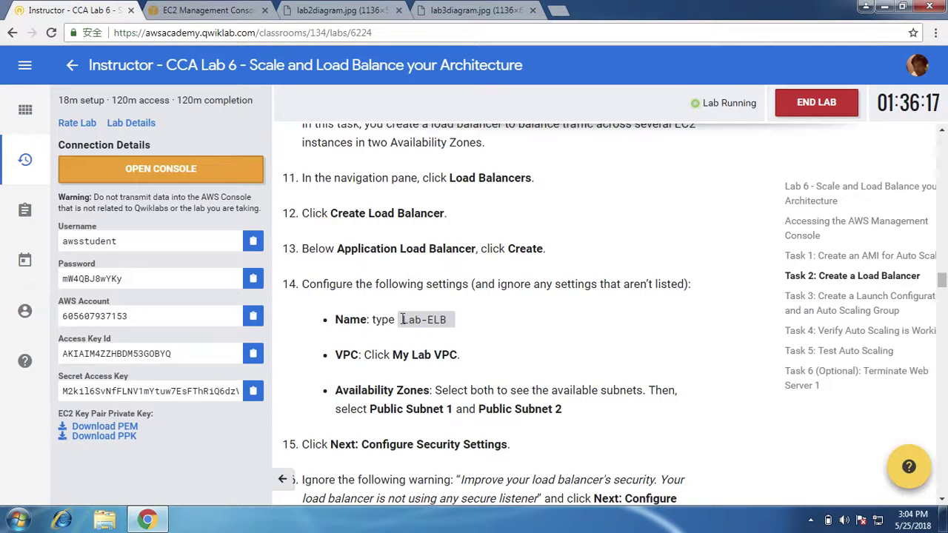
{"action": "left_click_drag", "start_coordinate": [402, 319], "coordinate": [453, 320]}
{"action": "key", "text": "ctrl+c"}
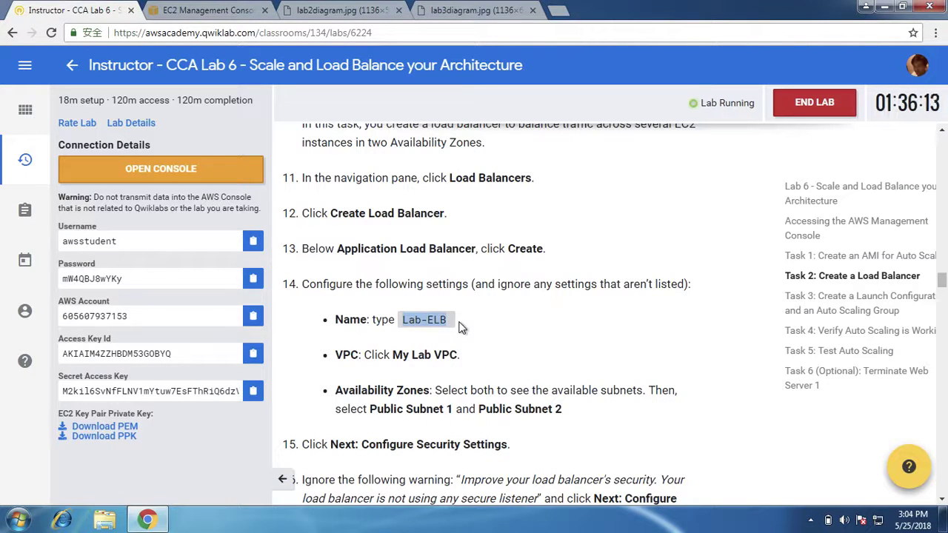
{"action": "left_click", "coordinate": [207, 11]}
{"action": "left_click", "coordinate": [275, 216]}
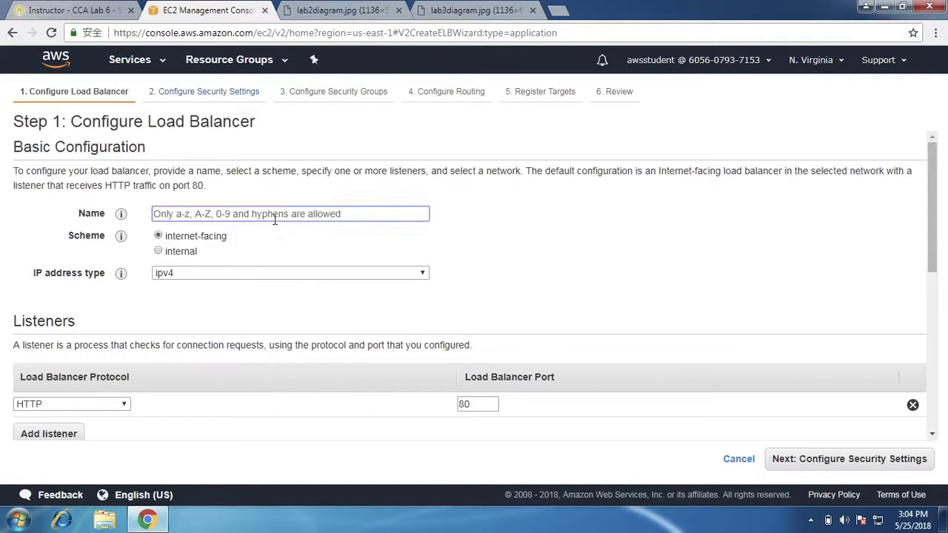
{"action": "key", "text": "ctrl+v"}
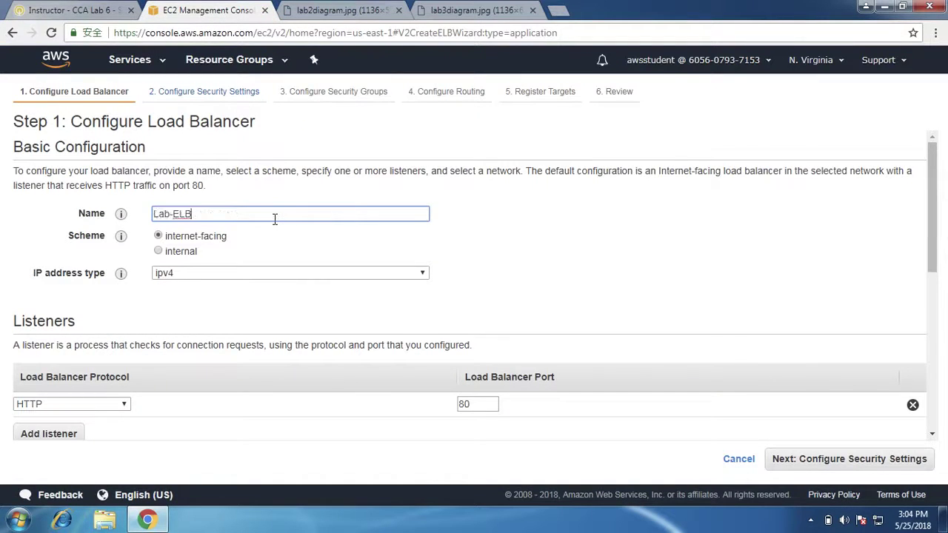
- Look at the IP address type options and reread the lab's load balancer network and security settings
{"action": "left_click", "coordinate": [200, 273]}
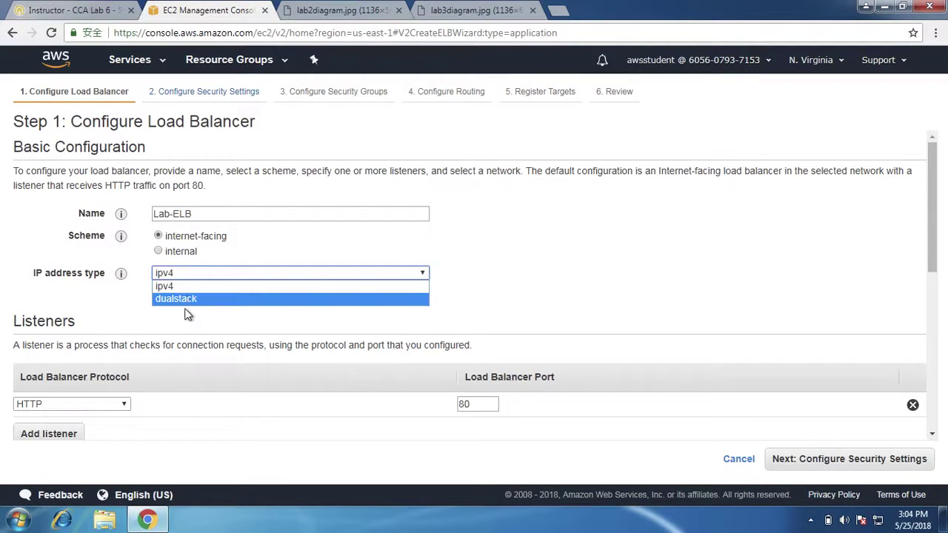
{"action": "left_click", "coordinate": [82, 10]}
{"action": "scroll", "coordinate": [388, 336], "scroll_direction": "down", "scroll_amount": 1}
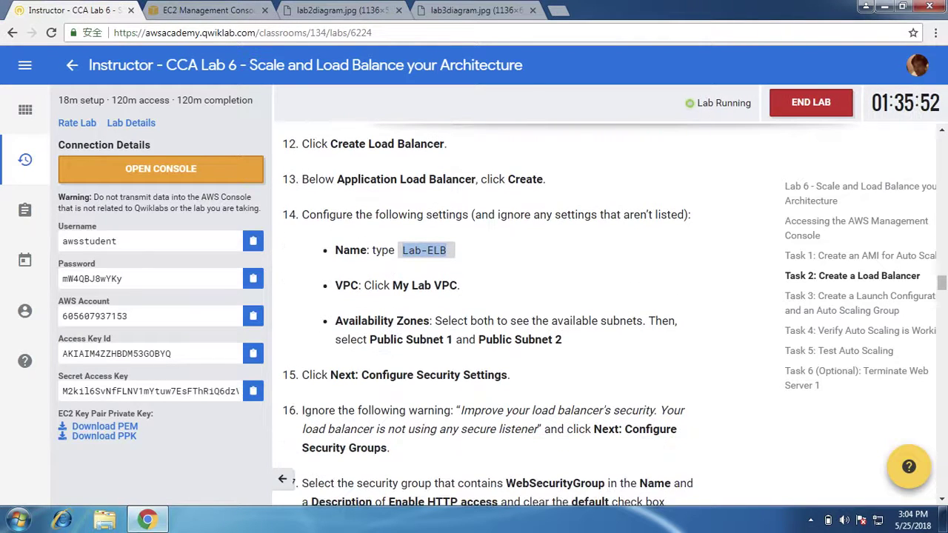
{"action": "left_click", "coordinate": [181, 11]}
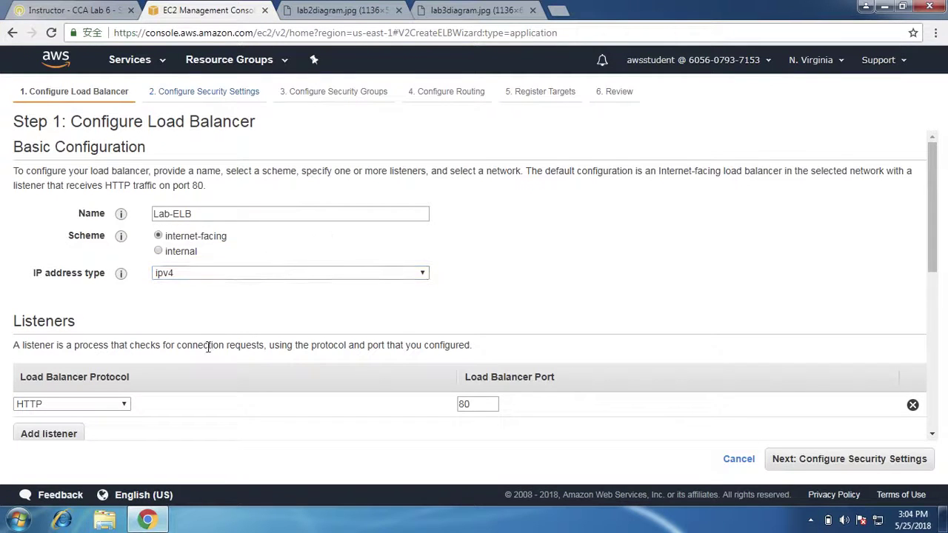
{"action": "scroll", "coordinate": [208, 348], "scroll_direction": "down", "scroll_amount": 1}
{"action": "left_click", "coordinate": [61, 10]}
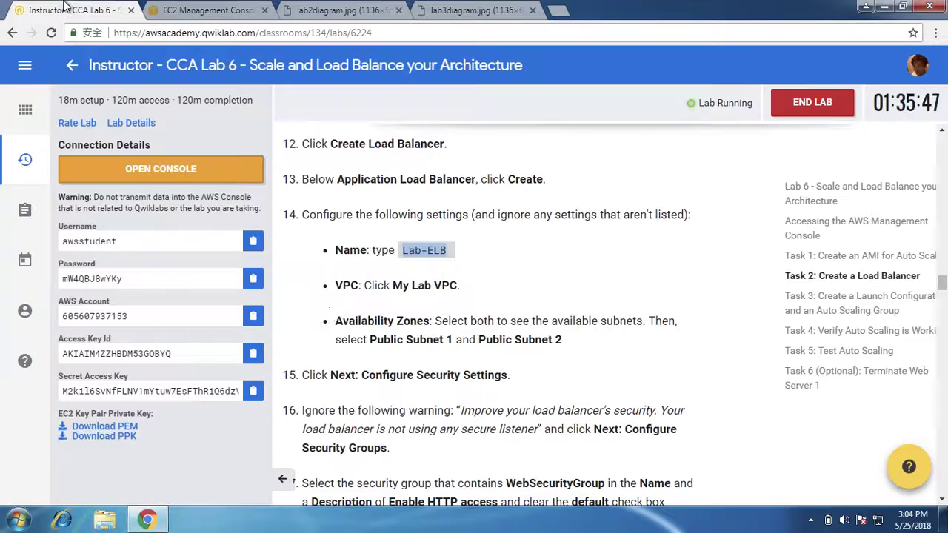
{"action": "scroll", "coordinate": [416, 307], "scroll_direction": "down", "scroll_amount": 1}
{"action": "scroll", "coordinate": [417, 306], "scroll_direction": "down", "scroll_amount": 1}
{"action": "scroll", "coordinate": [416, 306], "scroll_direction": "up", "scroll_amount": 2}
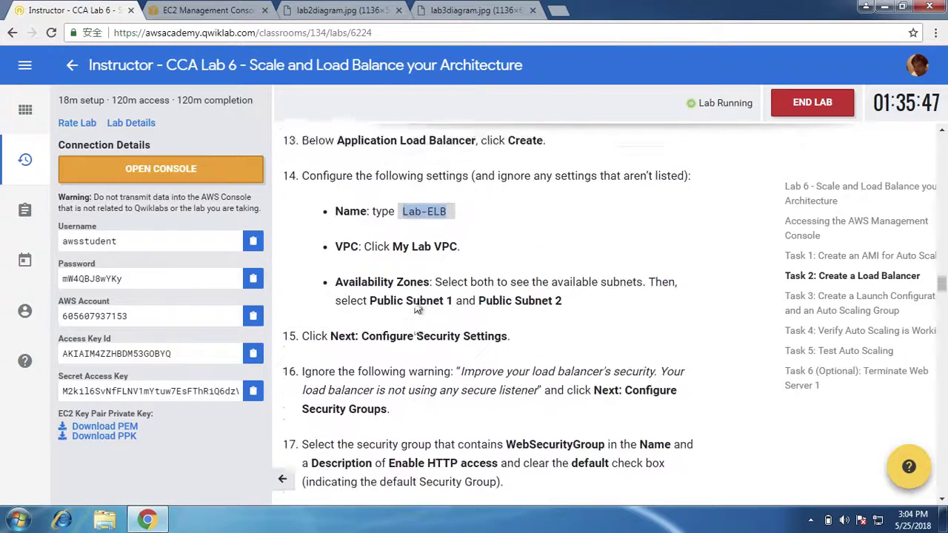
{"action": "scroll", "coordinate": [416, 307], "scroll_direction": "down", "scroll_amount": 1}
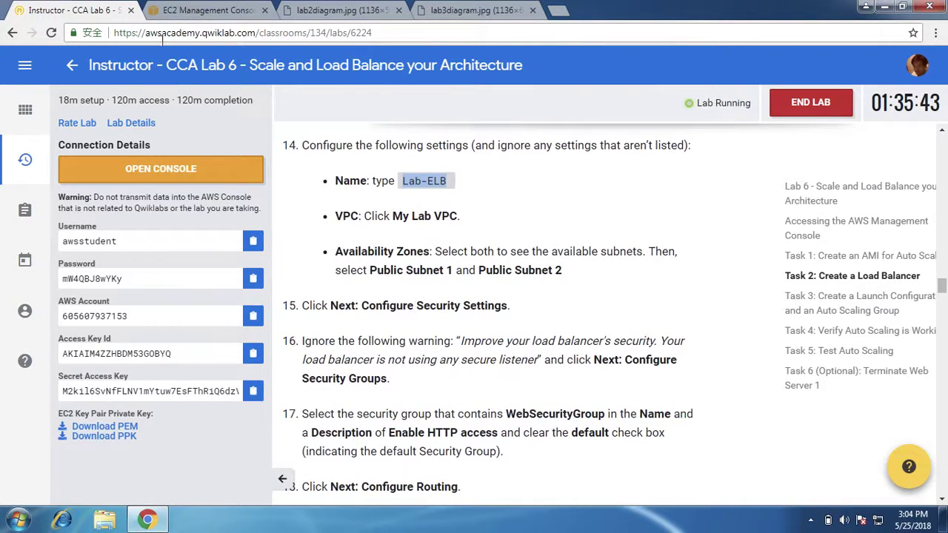
{"action": "left_click", "coordinate": [193, 9]}
{"action": "left_click", "coordinate": [76, 365]}
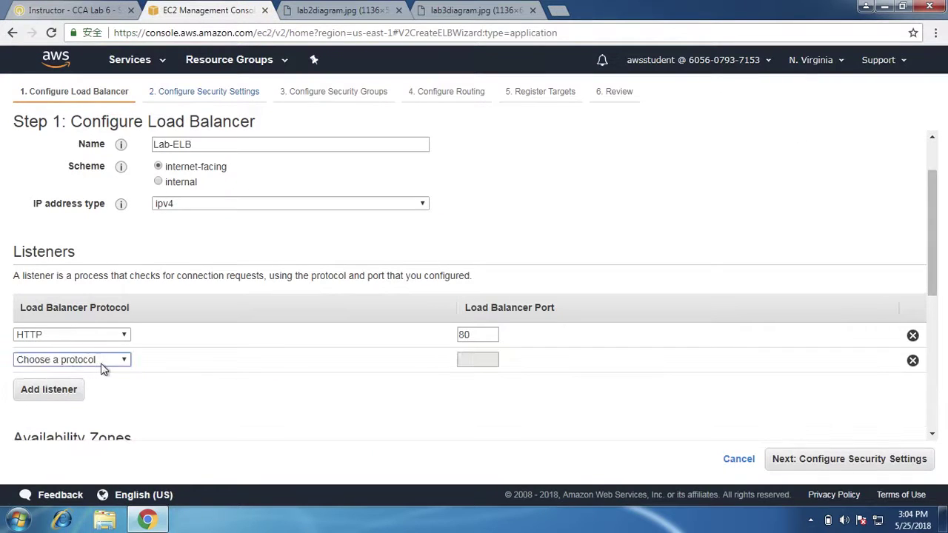
{"action": "left_click", "coordinate": [102, 361]}
{"action": "left_click", "coordinate": [77, 398]}
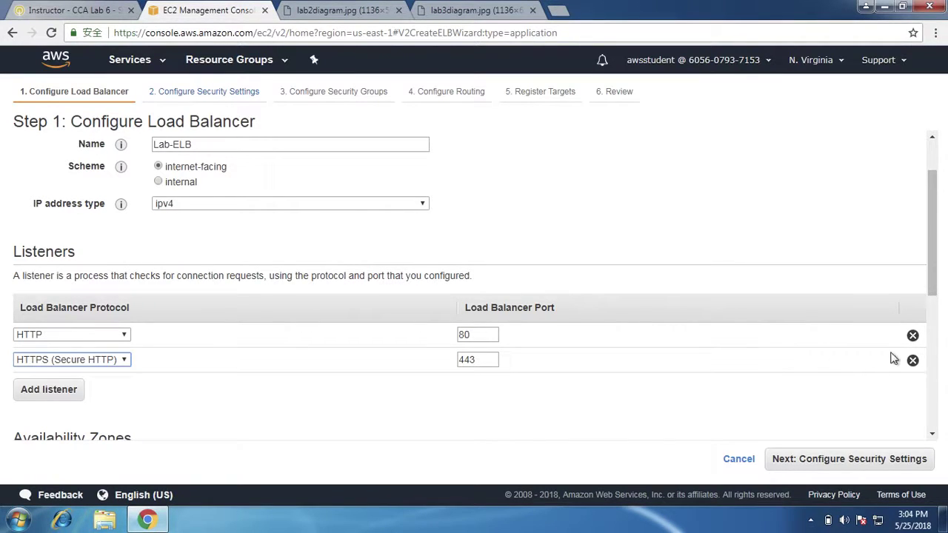
{"action": "left_click", "coordinate": [913, 362]}
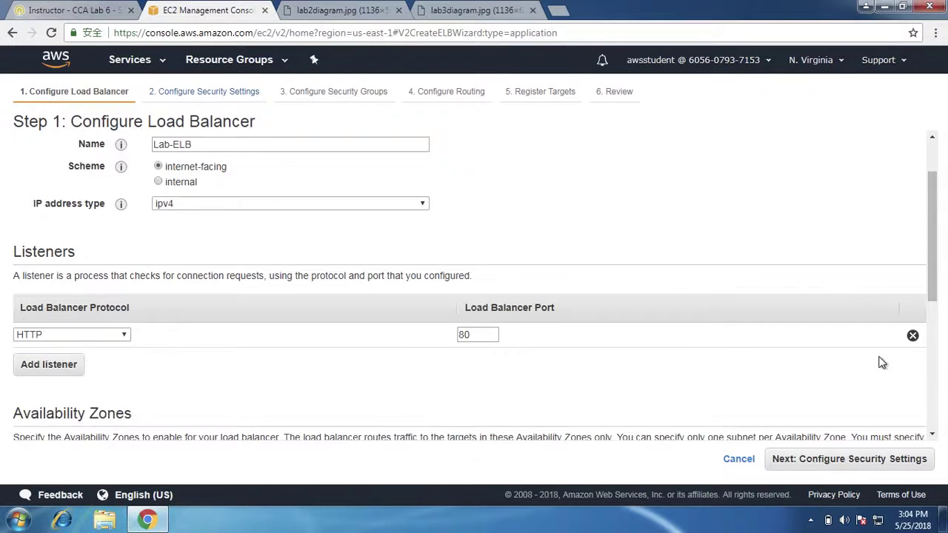
- Set the load balancer's VPC to My Lab VPC
{"action": "left_click_drag", "start_coordinate": [937, 261], "coordinate": [946, 365]}
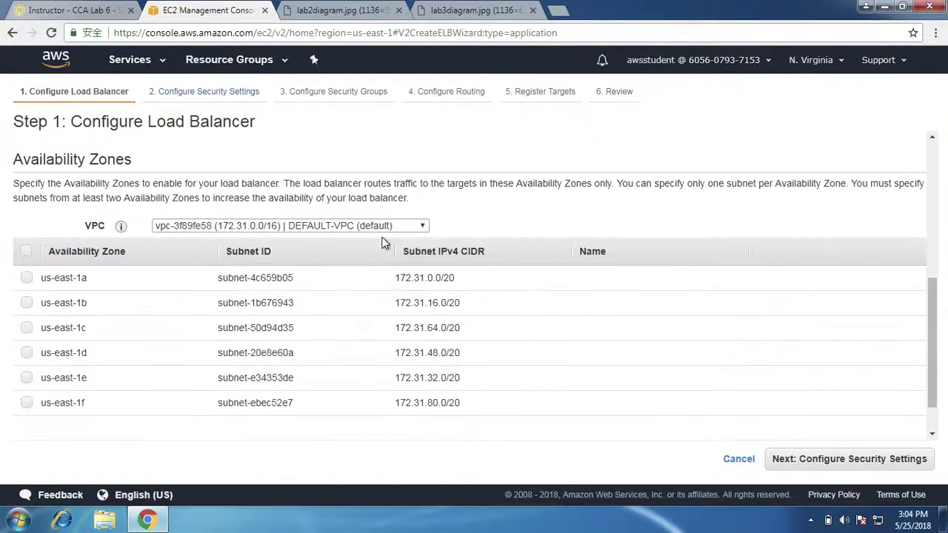
{"action": "left_click", "coordinate": [413, 225]}
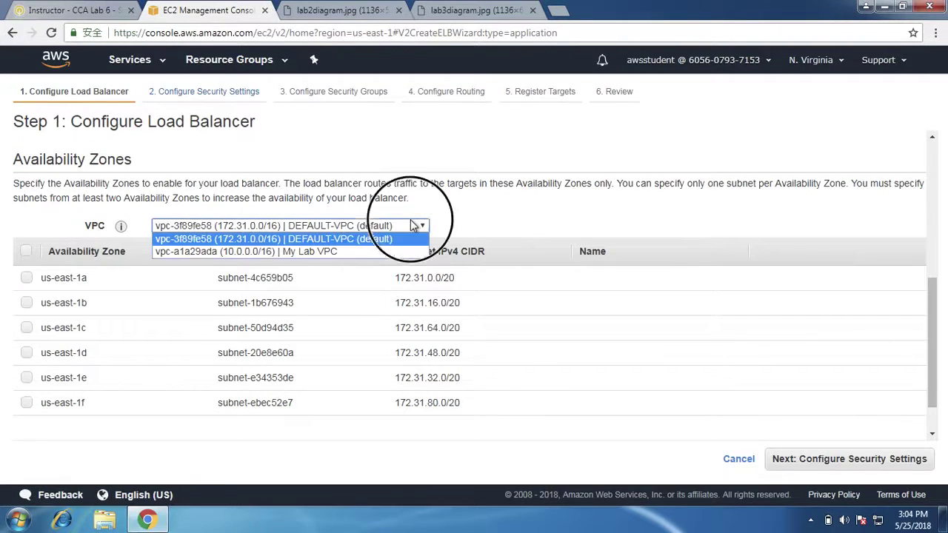
{"action": "left_click", "coordinate": [362, 252]}
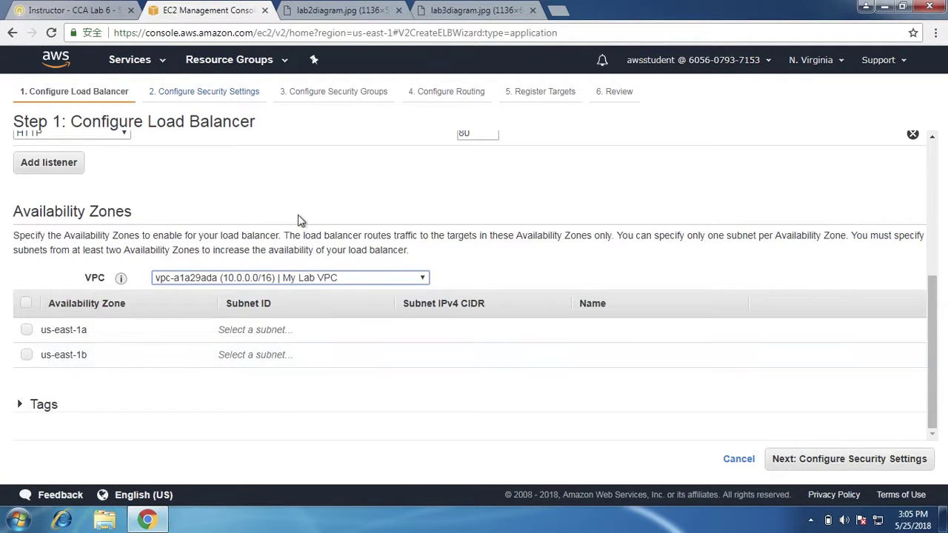
- Check the subnet layout in the architecture diagrams, and select Public Subnet 1 for us-east-1a and Public Subnet 2 for us-east-1b
{"action": "left_click", "coordinate": [352, 7]}
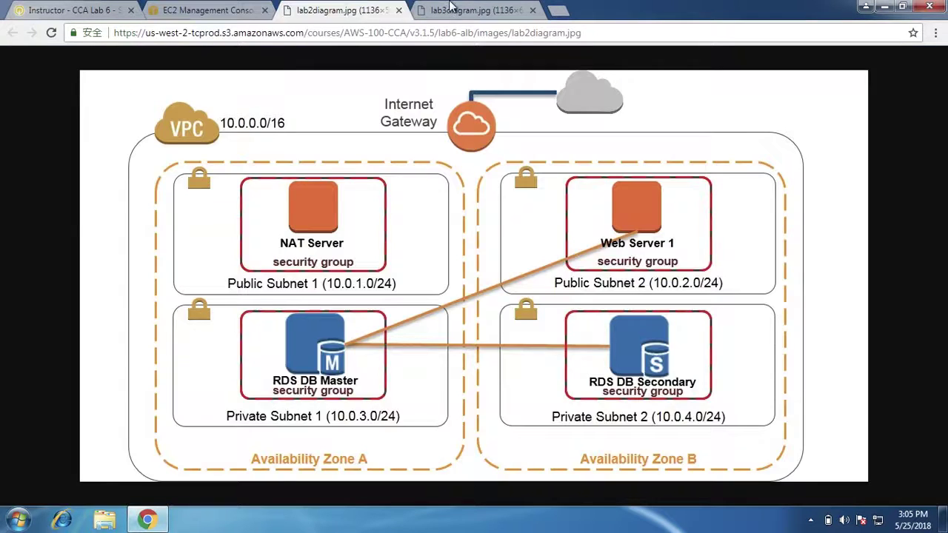
{"action": "left_click", "coordinate": [452, 8]}
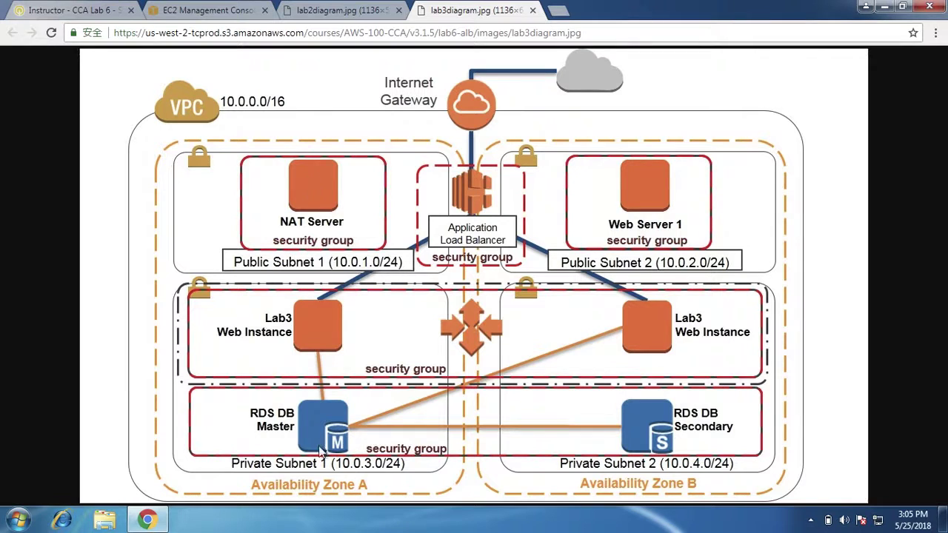
{"action": "left_click", "coordinate": [215, 10]}
{"action": "left_click", "coordinate": [27, 330]}
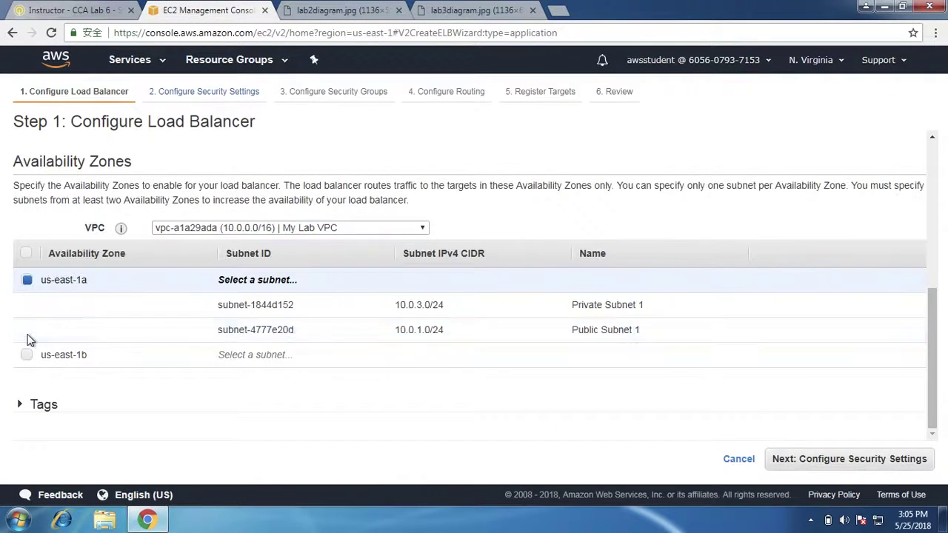
{"action": "left_click", "coordinate": [576, 330]}
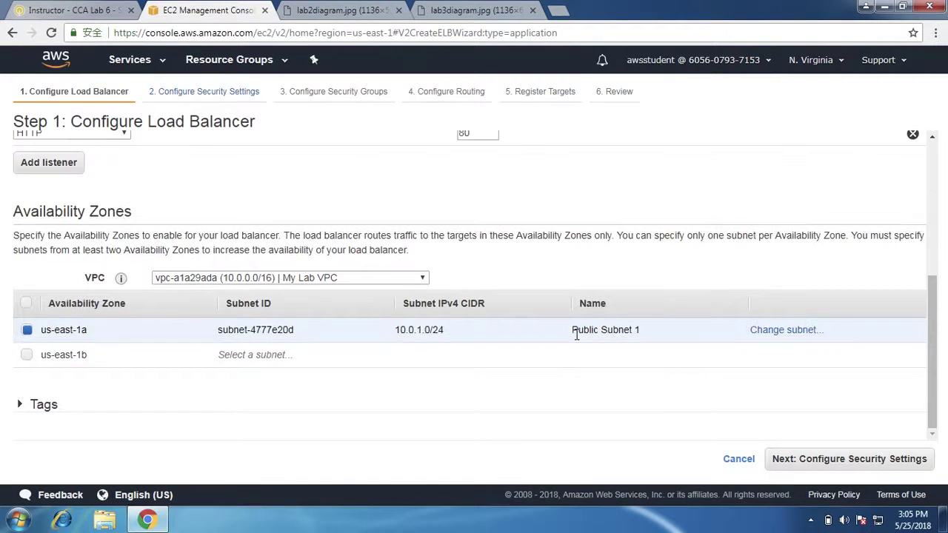
{"action": "left_click", "coordinate": [64, 355]}
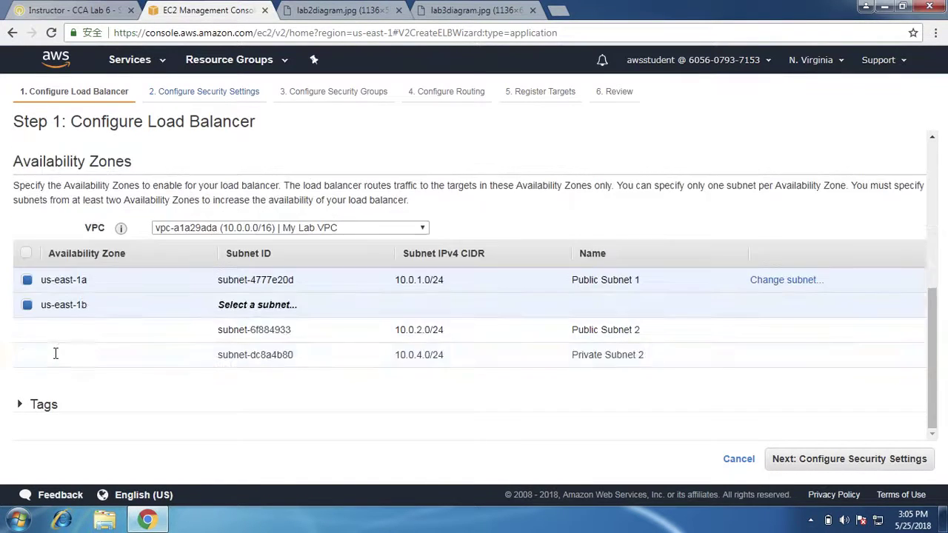
{"action": "left_click", "coordinate": [528, 339]}
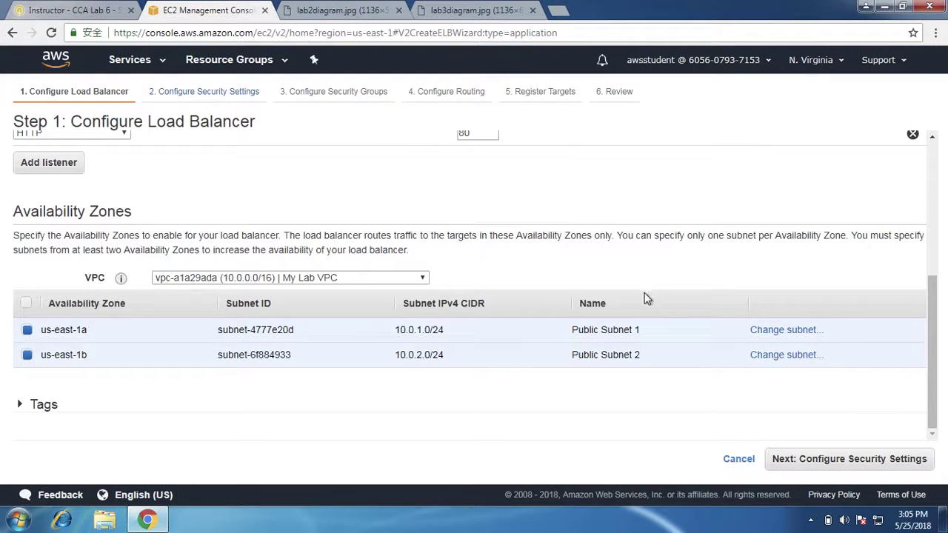
- Review the load balancer configuration, expand its Tags section, and check the lab instructions for the following settings
{"action": "scroll", "coordinate": [448, 192], "scroll_direction": "up", "scroll_amount": 4}
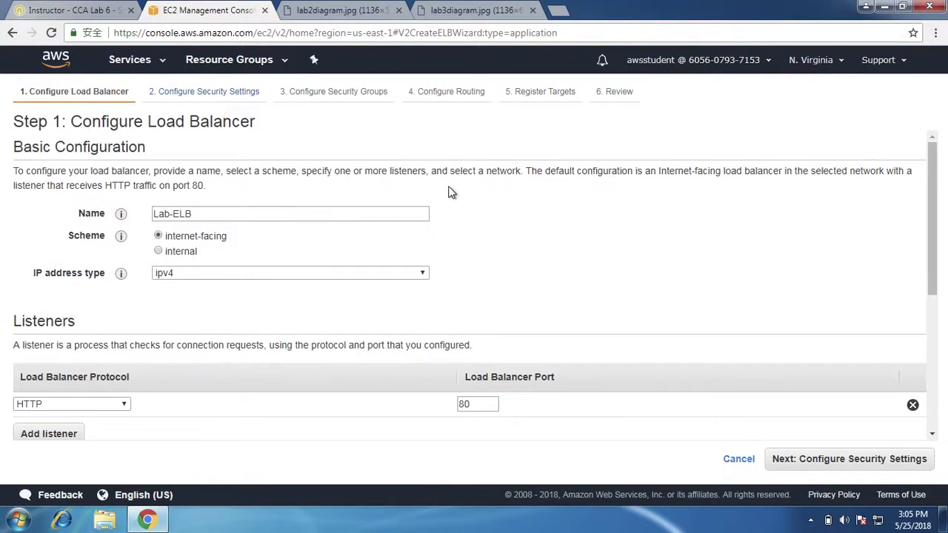
{"action": "scroll", "coordinate": [448, 193], "scroll_direction": "down", "scroll_amount": 4}
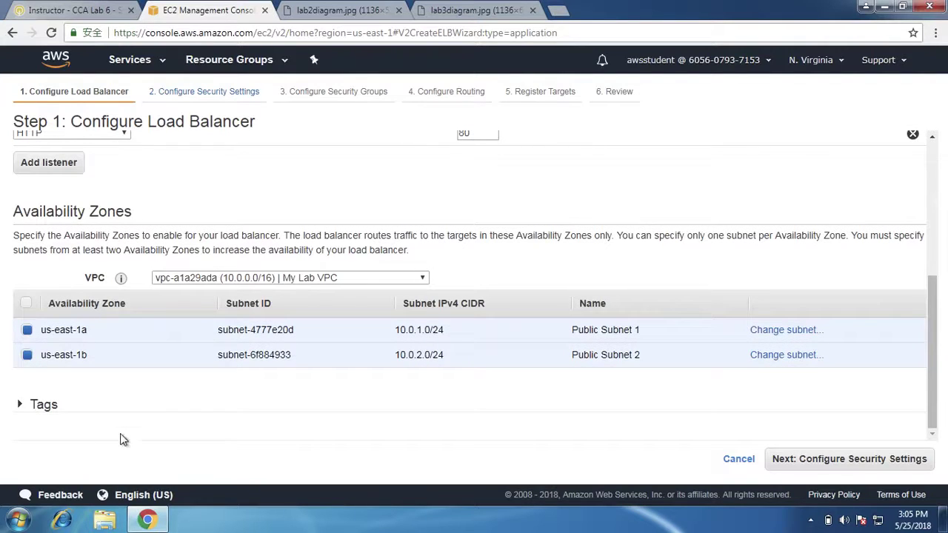
{"action": "left_click", "coordinate": [20, 405]}
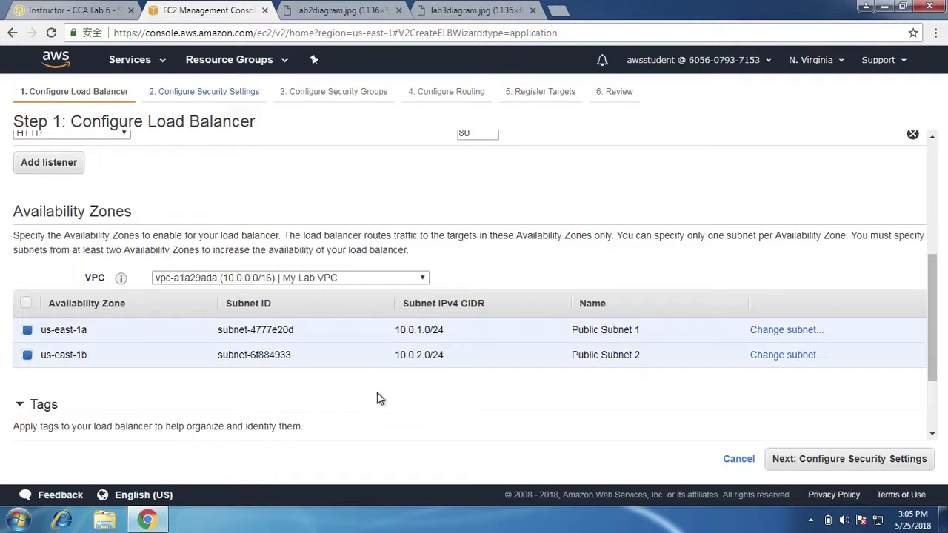
{"action": "scroll", "coordinate": [377, 396], "scroll_direction": "down", "scroll_amount": 1}
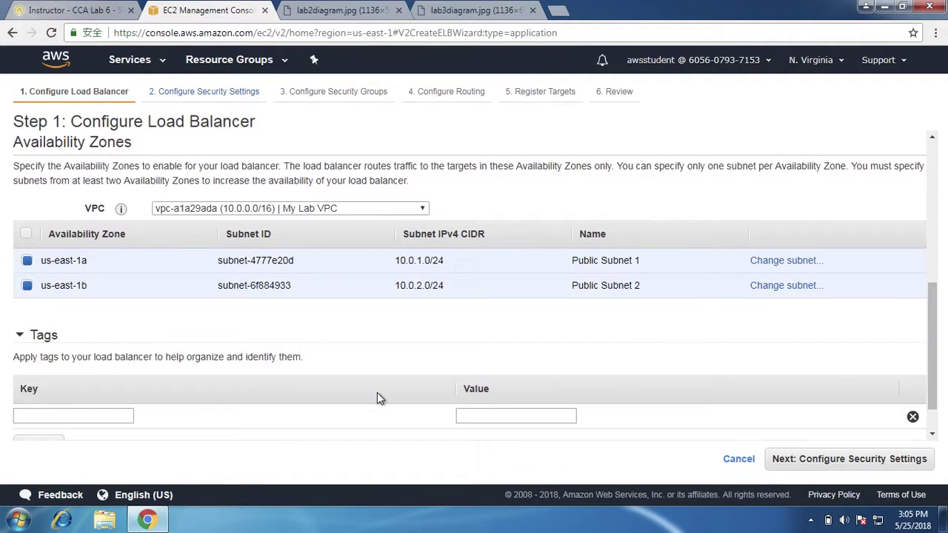
{"action": "left_click", "coordinate": [119, 9]}
{"action": "scroll", "coordinate": [481, 451], "scroll_direction": "down", "scroll_amount": 2}
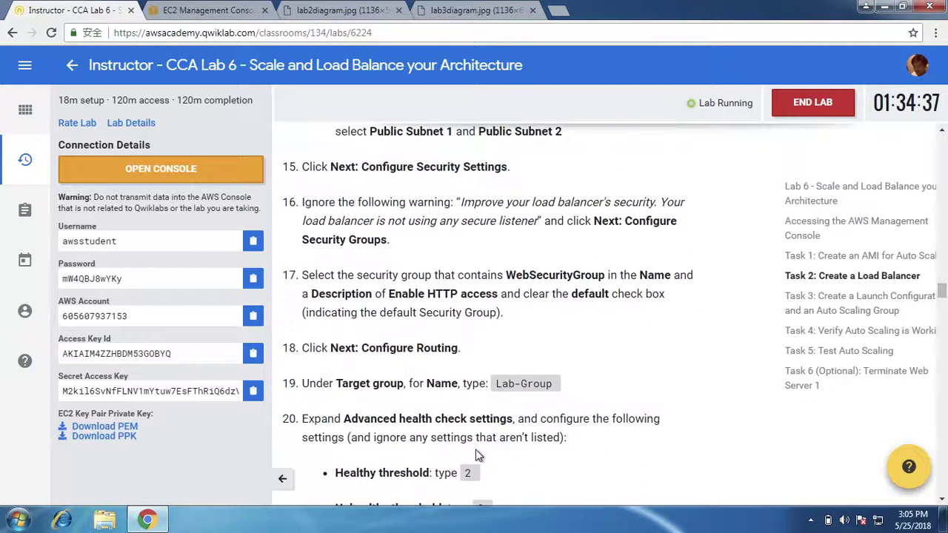
{"action": "scroll", "coordinate": [487, 292], "scroll_direction": "up", "scroll_amount": 1}
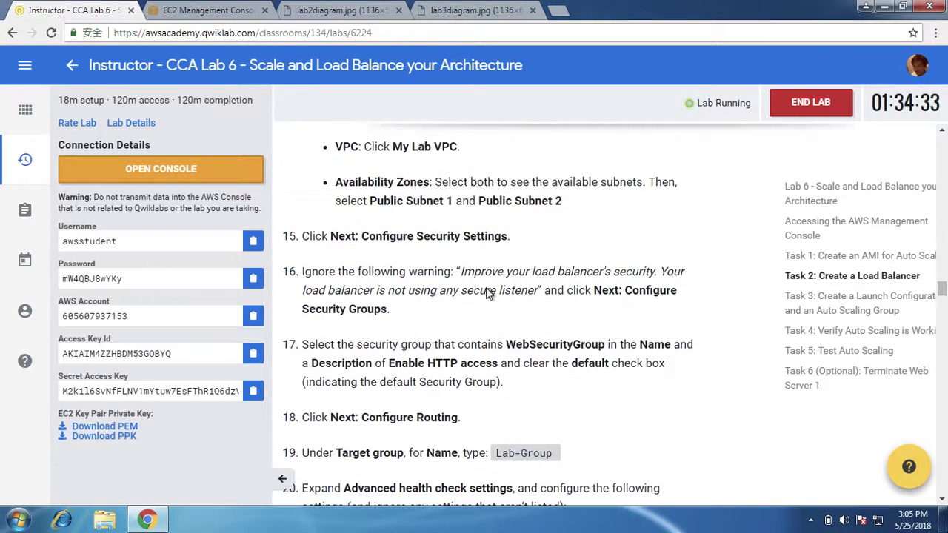
{"action": "left_click", "coordinate": [234, 10]}
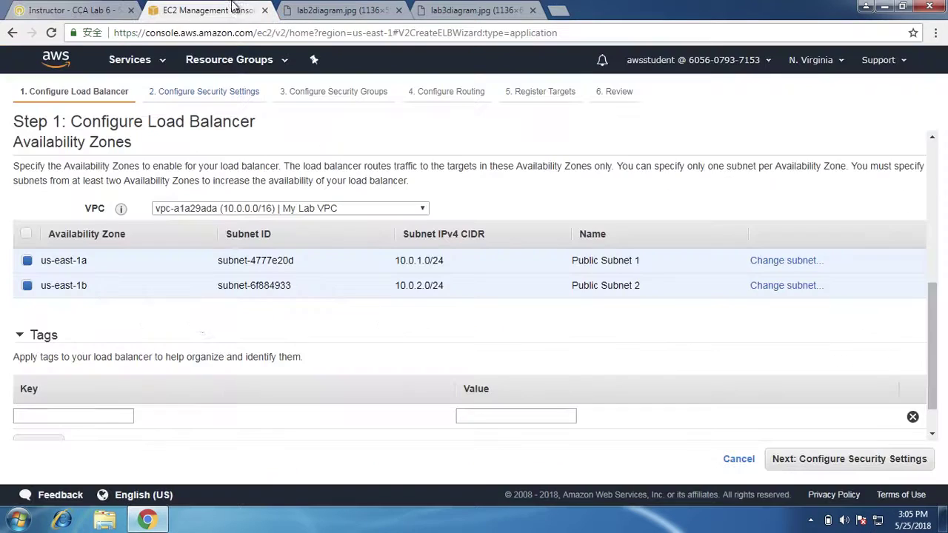
{"action": "left_click", "coordinate": [120, 416]}
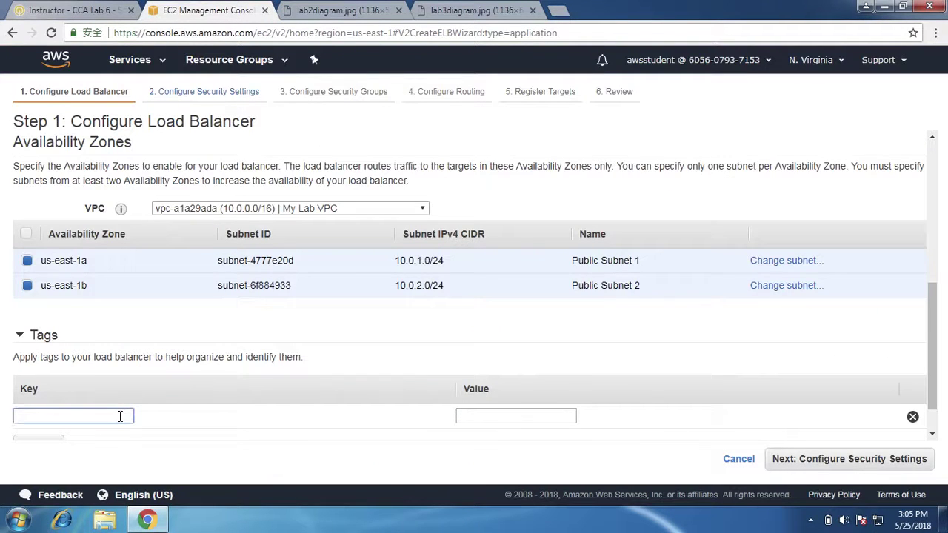
{"action": "type", "text": "Name"}
{"action": "key", "text": "BackSpace"}
{"action": "key", "text": "BackSpace"}
{"action": "key", "text": "BackSpace"}
{"action": "key", "text": "BackSpace"}
{"action": "type", "text": "Nam"}
{"action": "key", "text": "BackSpace"}
{"action": "key", "text": "BackSpace"}
{"action": "key", "text": "BackSpace"}
- Tag the load balancer with key Project and value AWS Academy, and continue to the security settings
{"action": "type", "text": "Por"}
{"action": "type", "text": "ject"}
{"action": "left_click", "coordinate": [502, 419]}
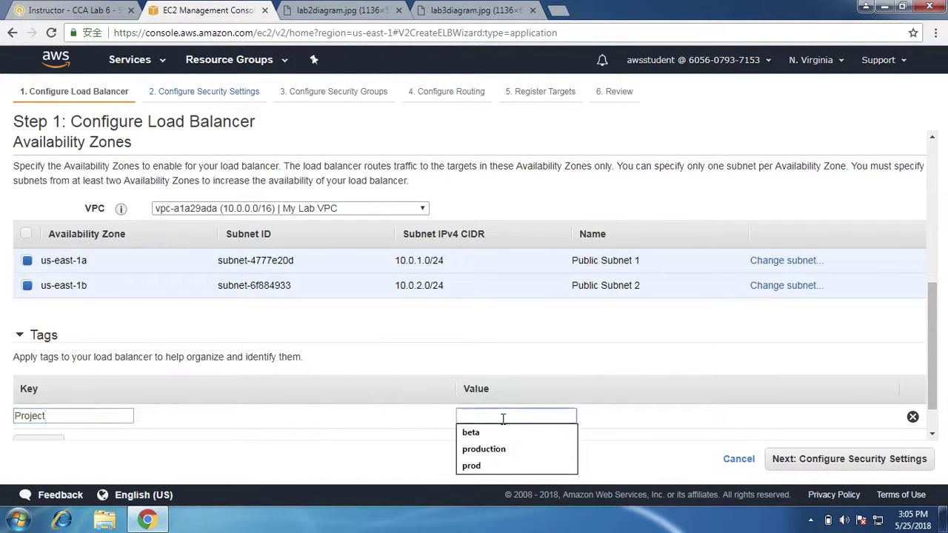
{"action": "type", "text": "AWS Aca"}
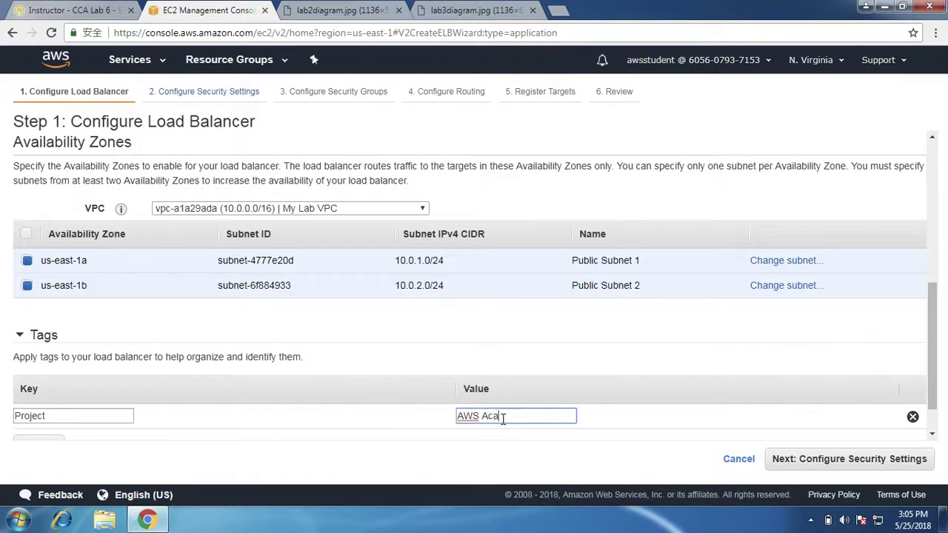
{"action": "type", "text": "demy"}
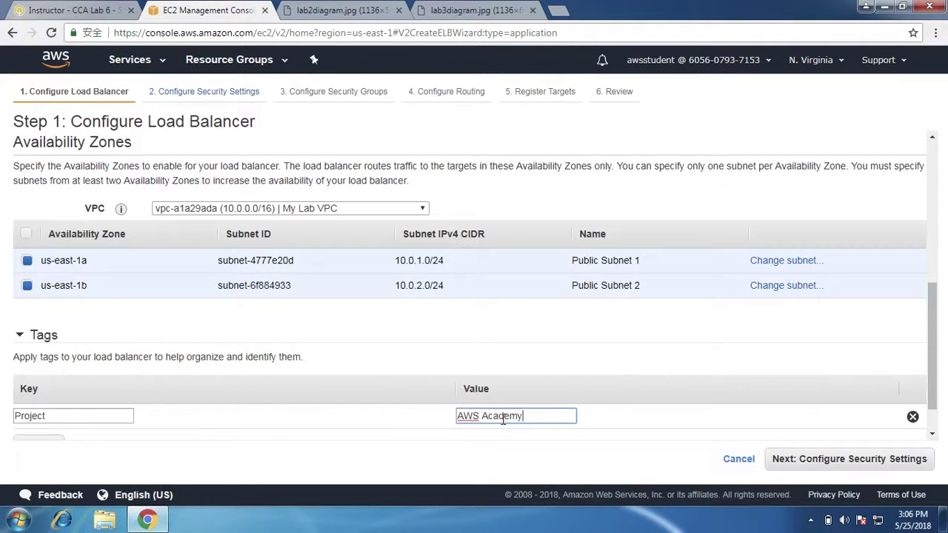
{"action": "left_click", "coordinate": [872, 466]}
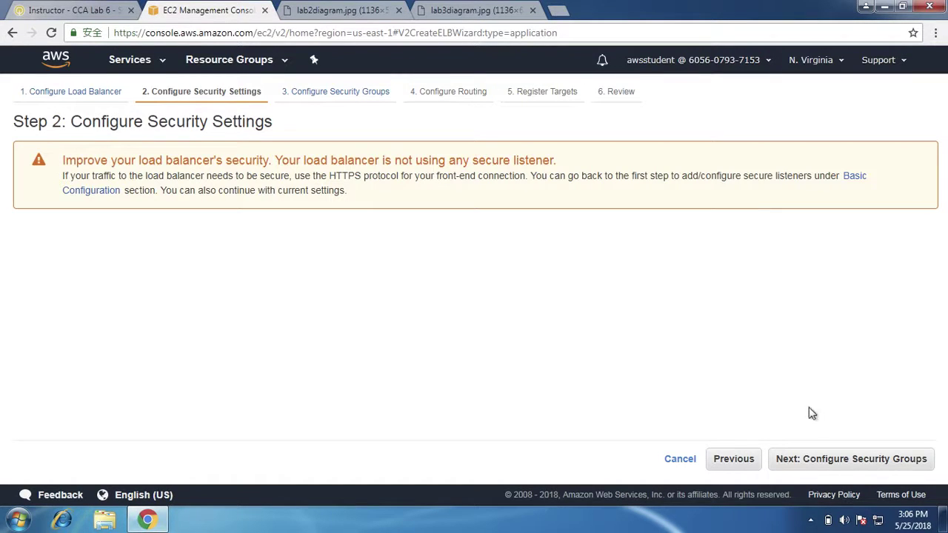
- Following the lab instructions, assign only the WebSecurityGroup with HTTP access to the load balancer, clear the default group, and proceed to routing
{"action": "left_click", "coordinate": [834, 460]}
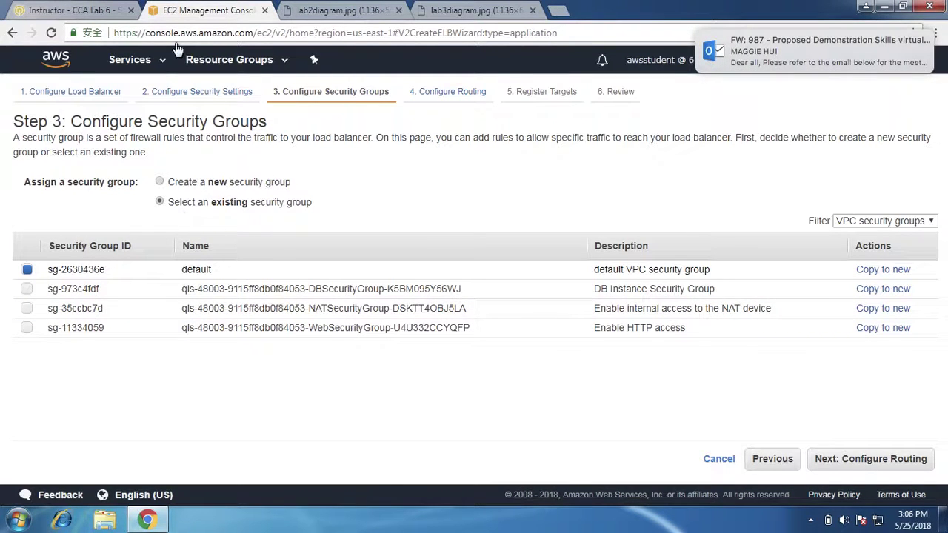
{"action": "left_click", "coordinate": [94, 9]}
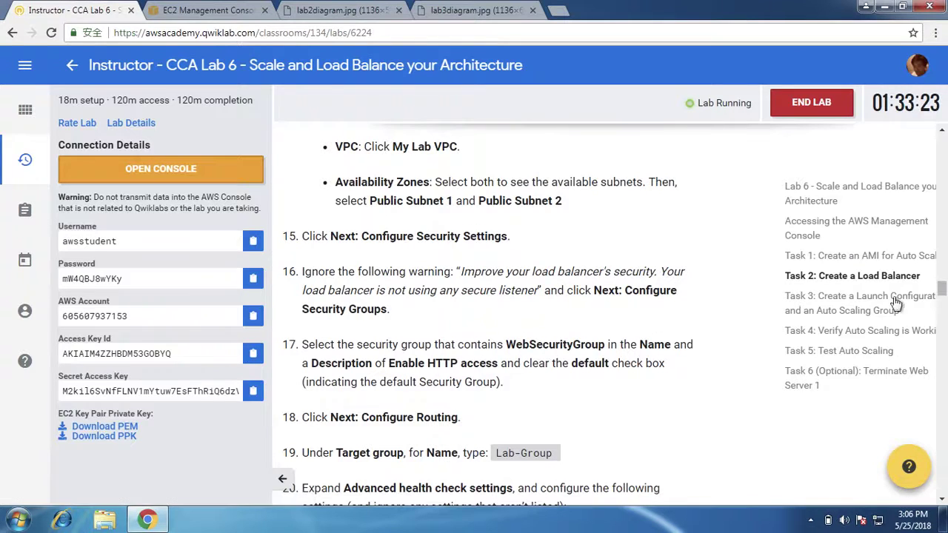
{"action": "left_click", "coordinate": [613, 400]}
{"action": "scroll", "coordinate": [613, 404], "scroll_direction": "down", "scroll_amount": 1}
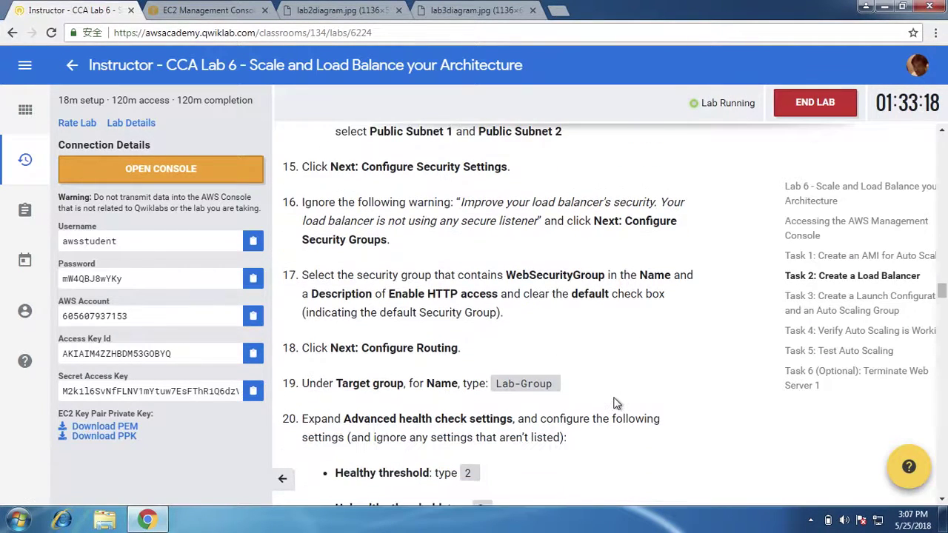
{"action": "left_click", "coordinate": [209, 10]}
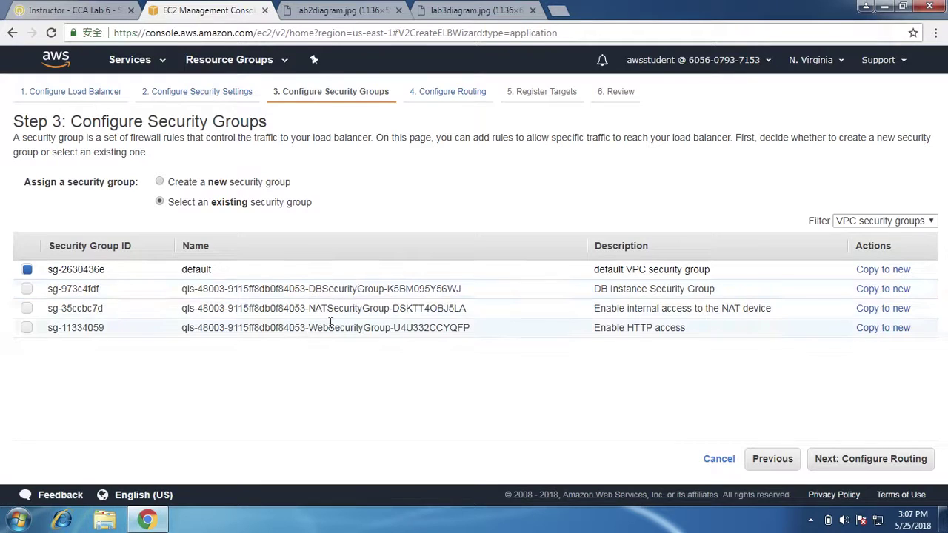
{"action": "left_click", "coordinate": [27, 327]}
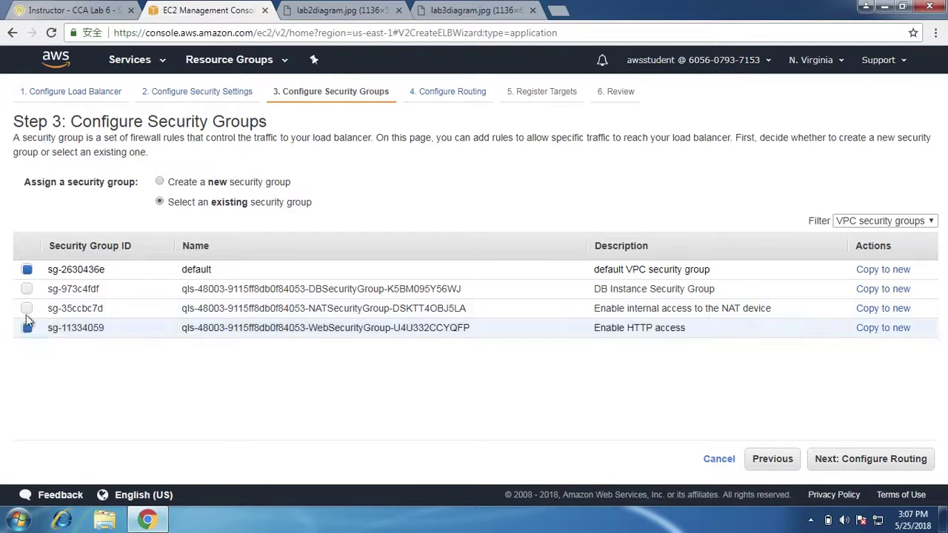
{"action": "left_click", "coordinate": [27, 270]}
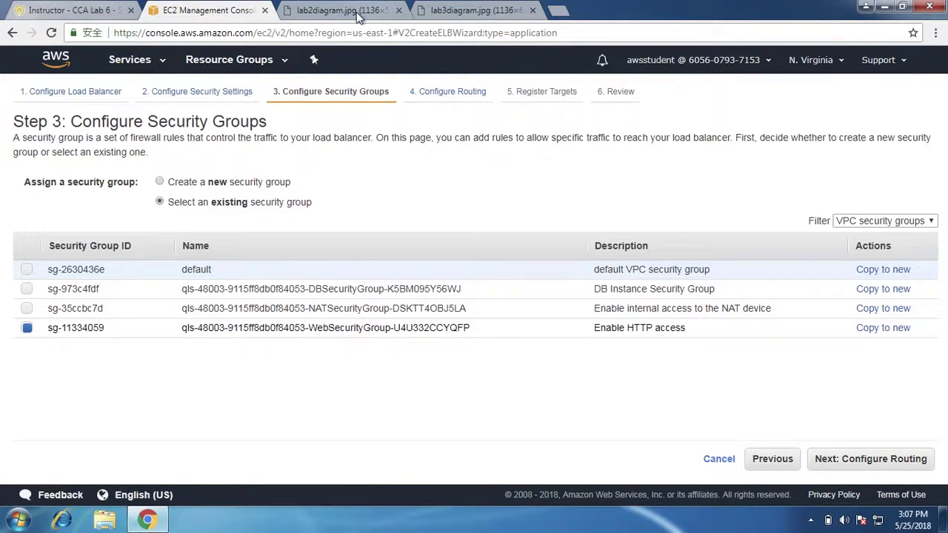
{"action": "left_click", "coordinate": [874, 462]}
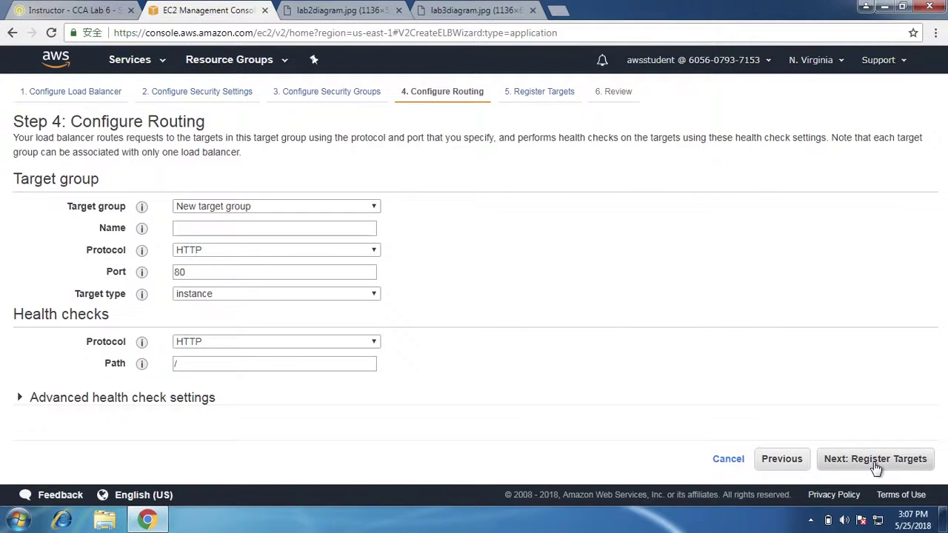
- Copy the target group name from the lab instructions and name the new target group Lab-Group
{"action": "left_click", "coordinate": [64, 13]}
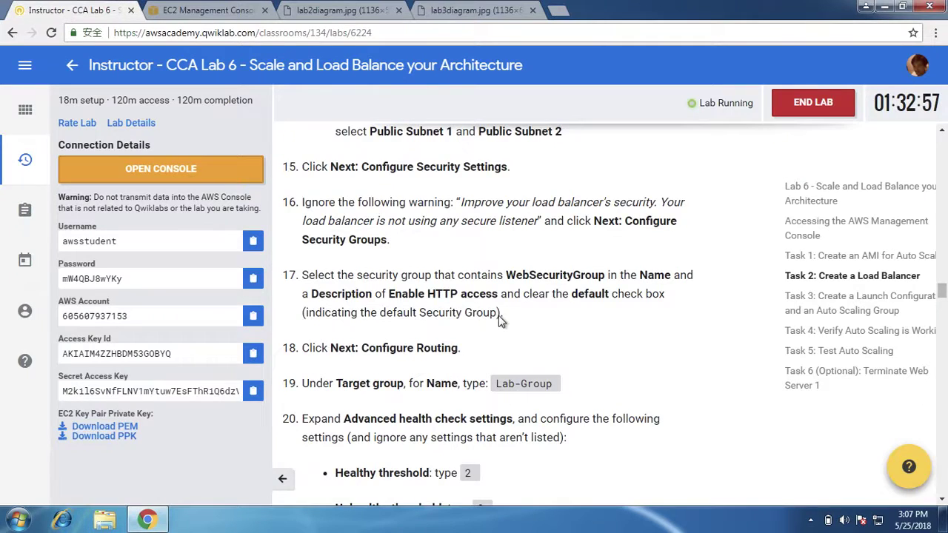
{"action": "scroll", "coordinate": [498, 315], "scroll_direction": "down", "scroll_amount": 1}
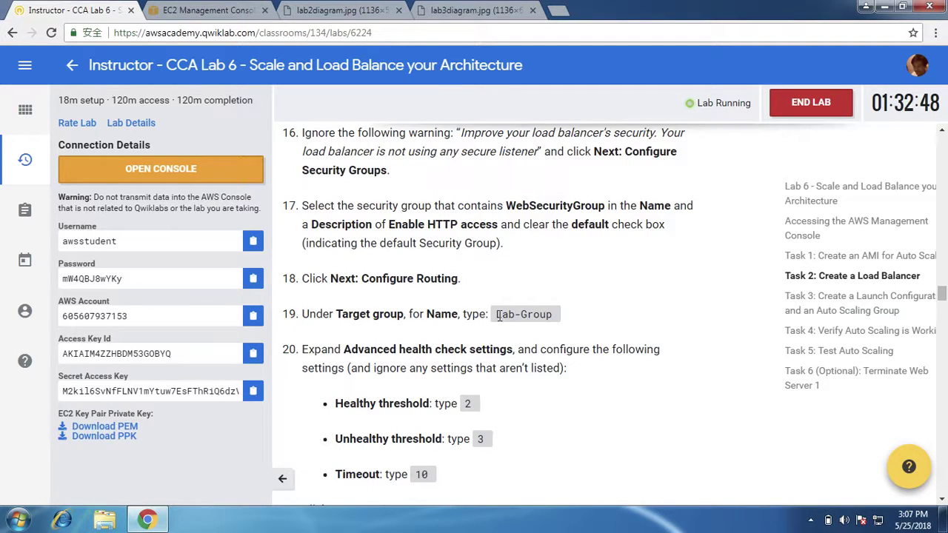
{"action": "scroll", "coordinate": [499, 315], "scroll_direction": "down", "scroll_amount": 1}
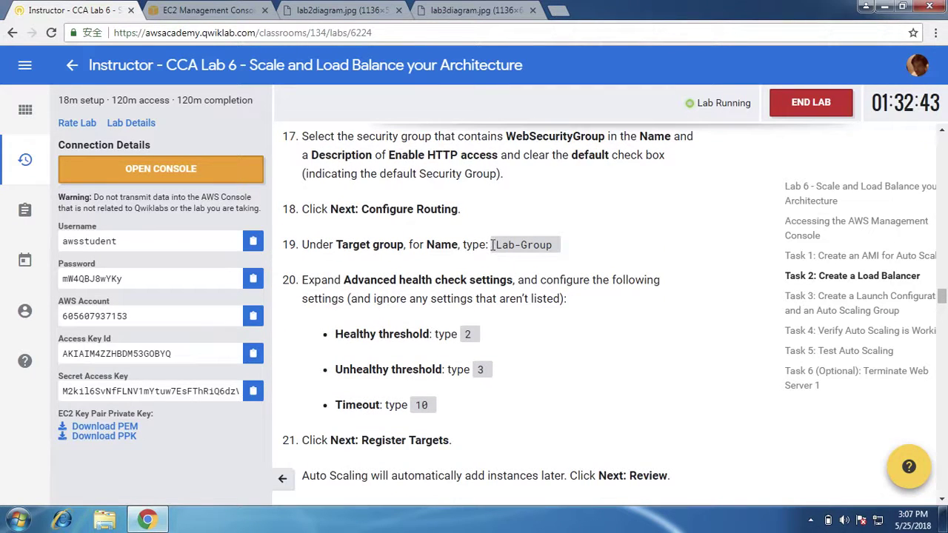
{"action": "left_click_drag", "start_coordinate": [492, 245], "coordinate": [558, 245]}
{"action": "key", "text": "ctrl+c"}
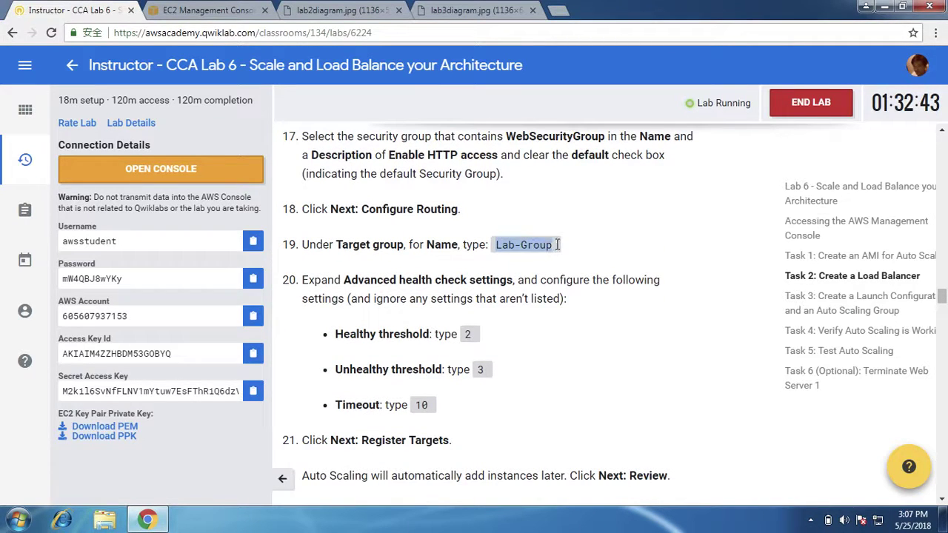
{"action": "left_click", "coordinate": [194, 11]}
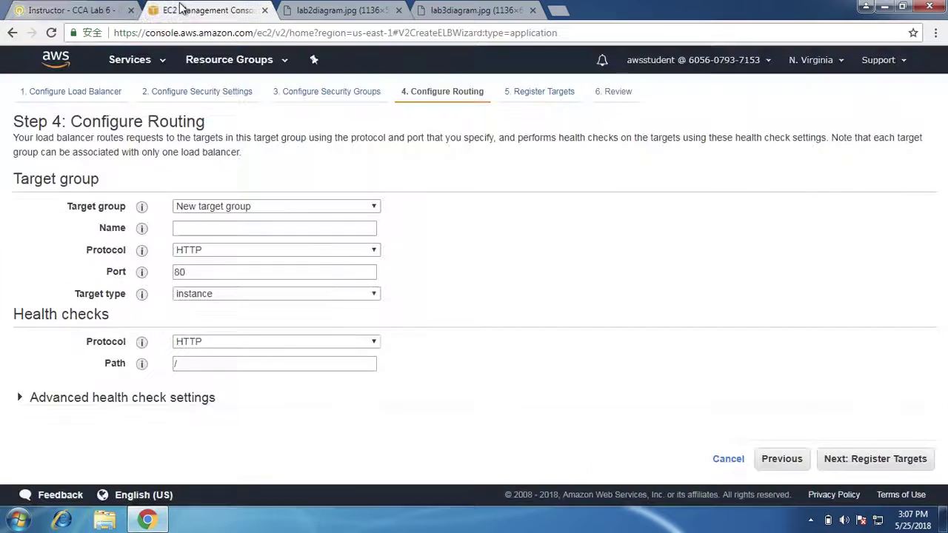
{"action": "left_click", "coordinate": [212, 230]}
{"action": "key", "text": "ctrl+v"}
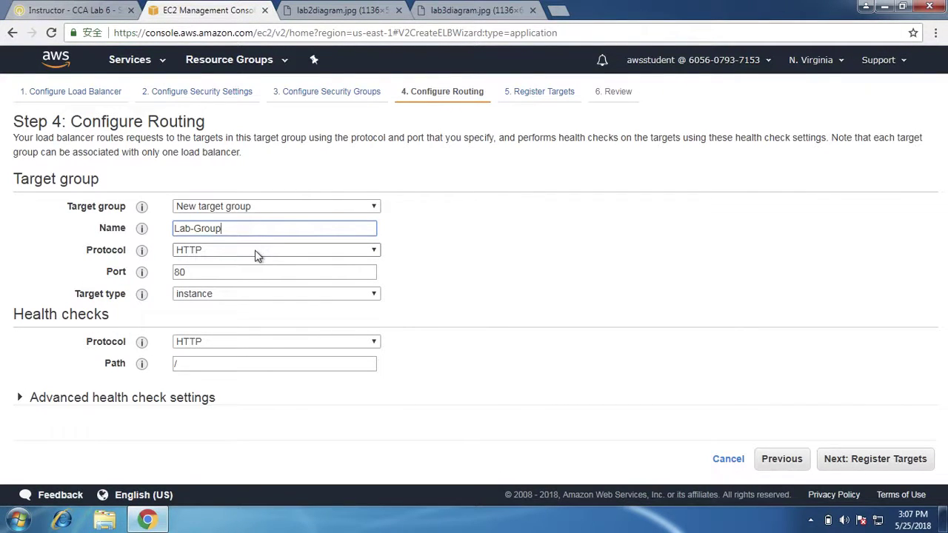
- Look at the target type options and reread the lab instructions on the target group and health check settings
{"action": "left_click", "coordinate": [228, 294]}
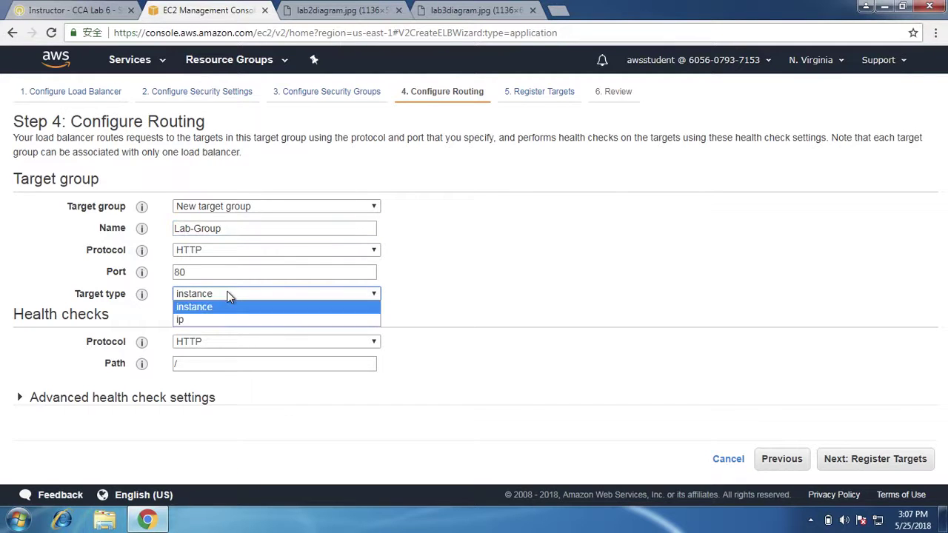
{"action": "left_click", "coordinate": [227, 296]}
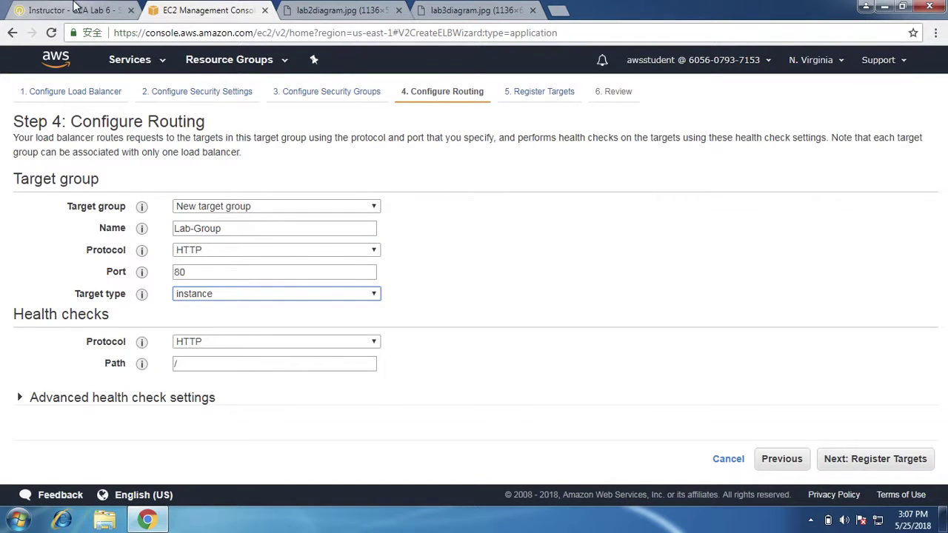
{"action": "left_click", "coordinate": [74, 9]}
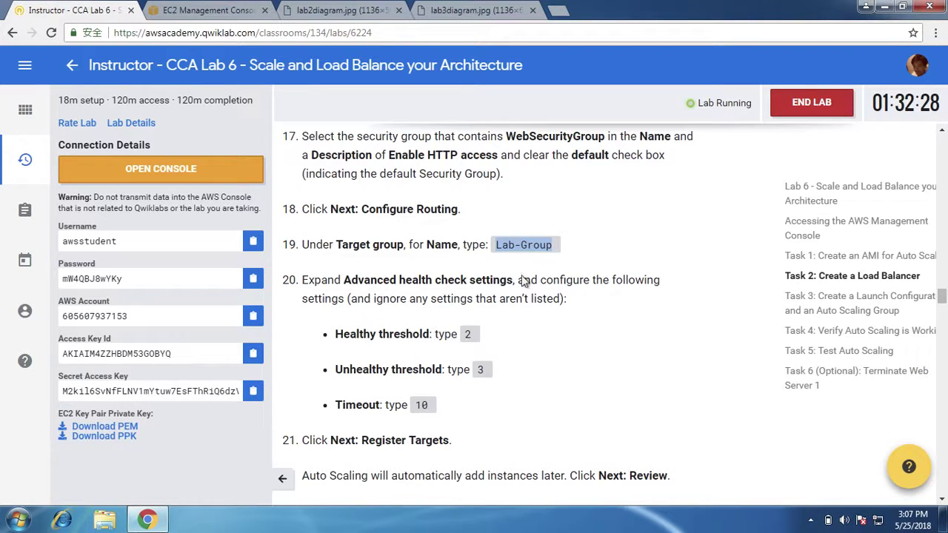
{"action": "left_click", "coordinate": [491, 318]}
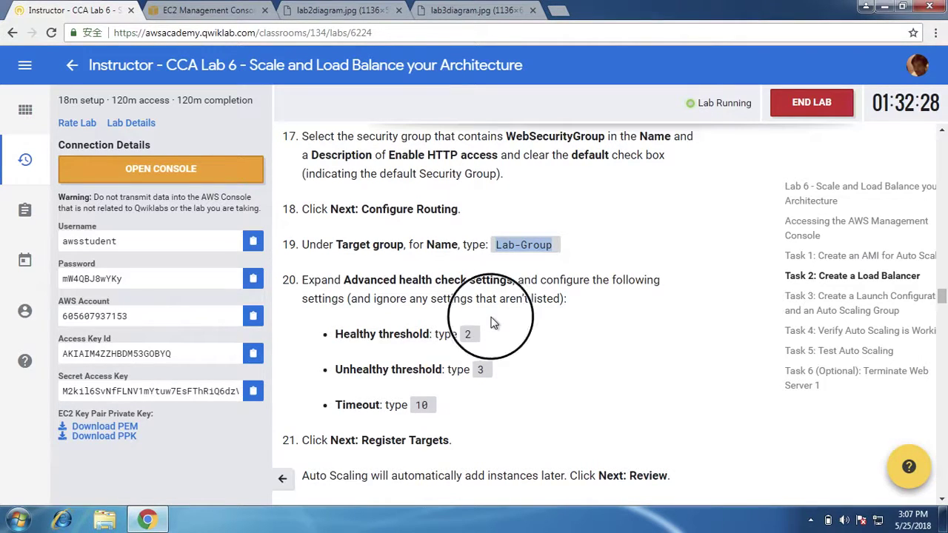
{"action": "left_click", "coordinate": [938, 296]}
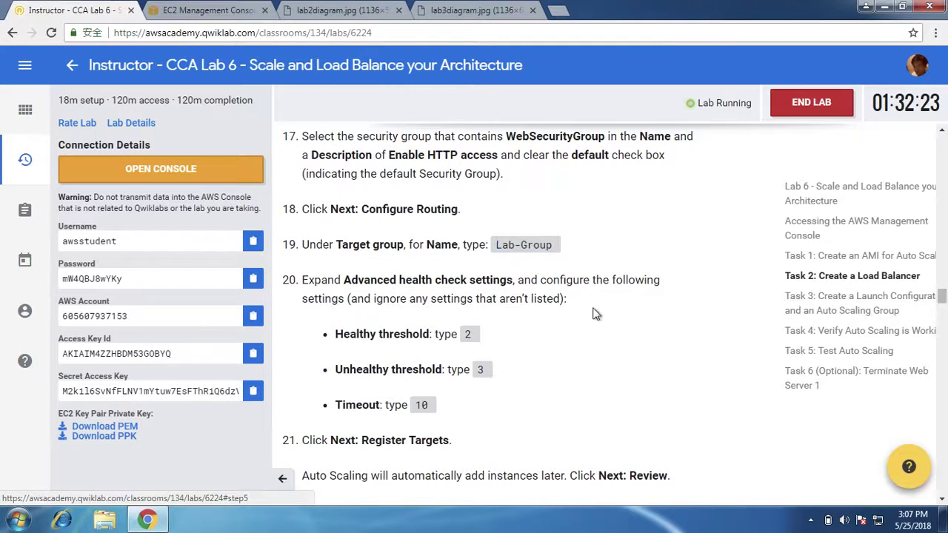
{"action": "scroll", "coordinate": [578, 316], "scroll_direction": "down", "scroll_amount": 3}
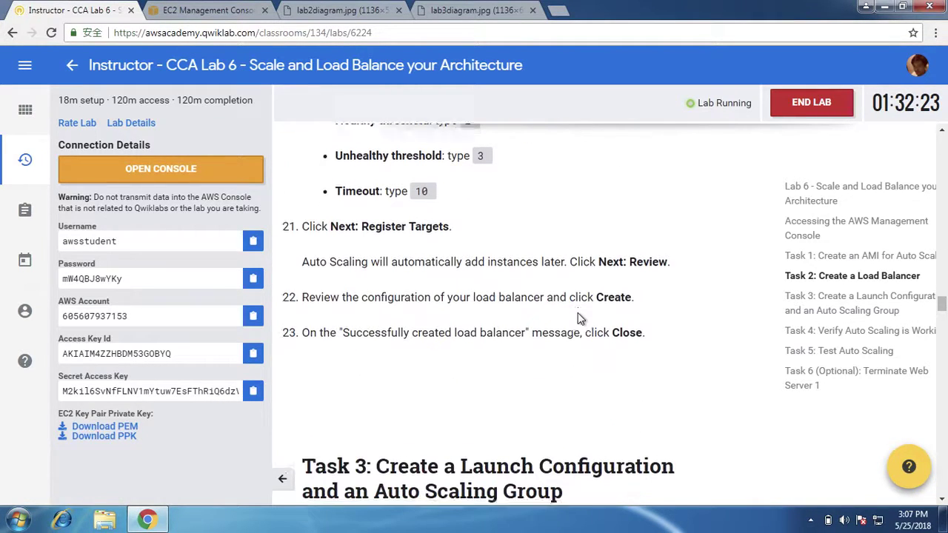
{"action": "scroll", "coordinate": [577, 312], "scroll_direction": "down", "scroll_amount": 3}
{"action": "scroll", "coordinate": [578, 312], "scroll_direction": "up", "scroll_amount": 7}
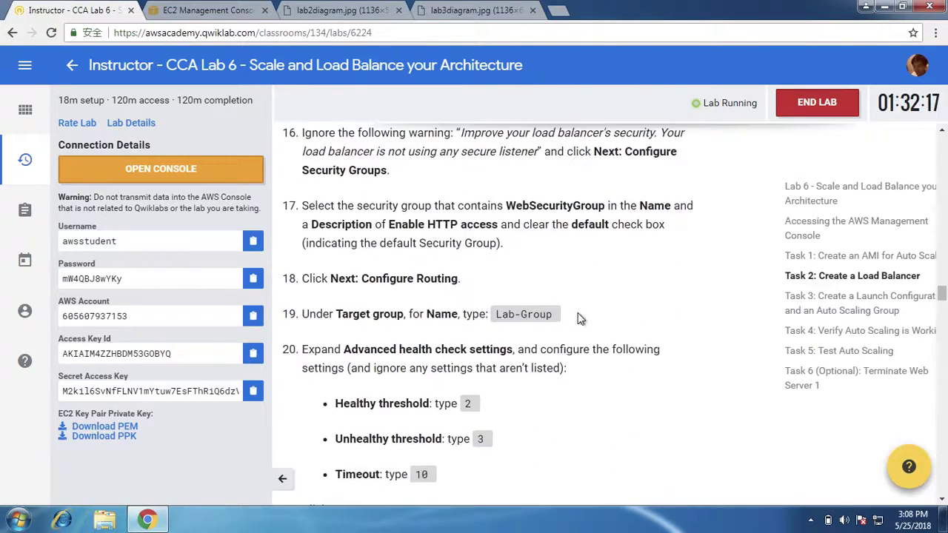
{"action": "scroll", "coordinate": [578, 312], "scroll_direction": "up", "scroll_amount": 2}
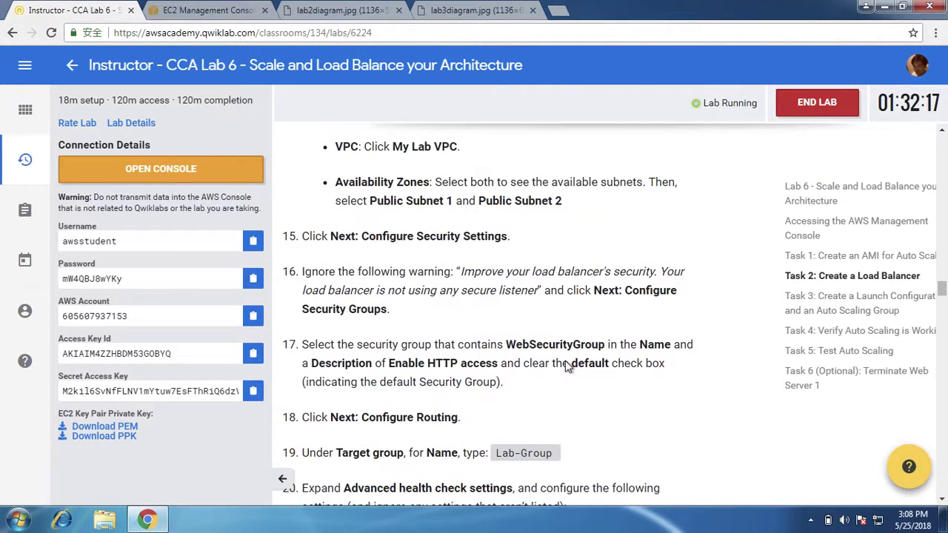
{"action": "scroll", "coordinate": [568, 367], "scroll_direction": "down", "scroll_amount": 3}
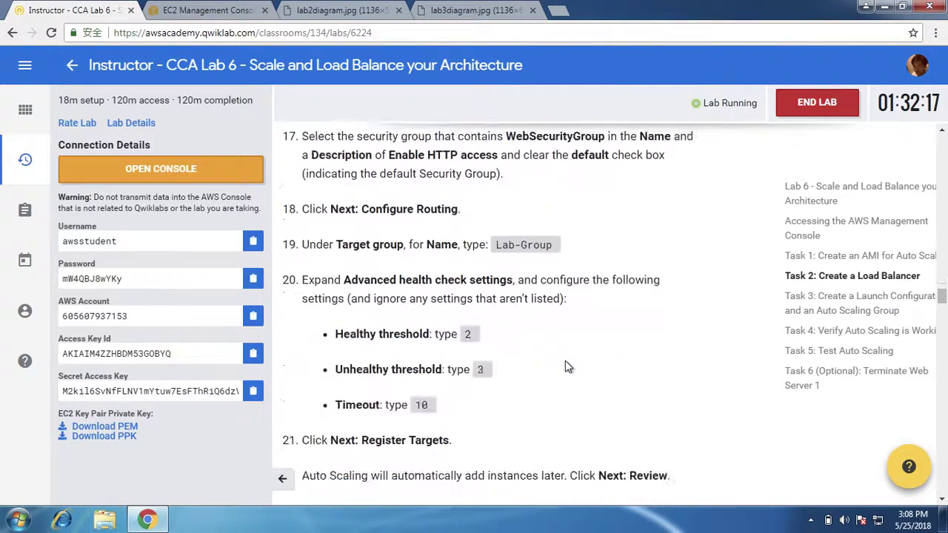
- Try ip as the target type for Lab-Group and set it back to instance
{"action": "left_click", "coordinate": [222, 11]}
{"action": "left_click", "coordinate": [294, 294]}
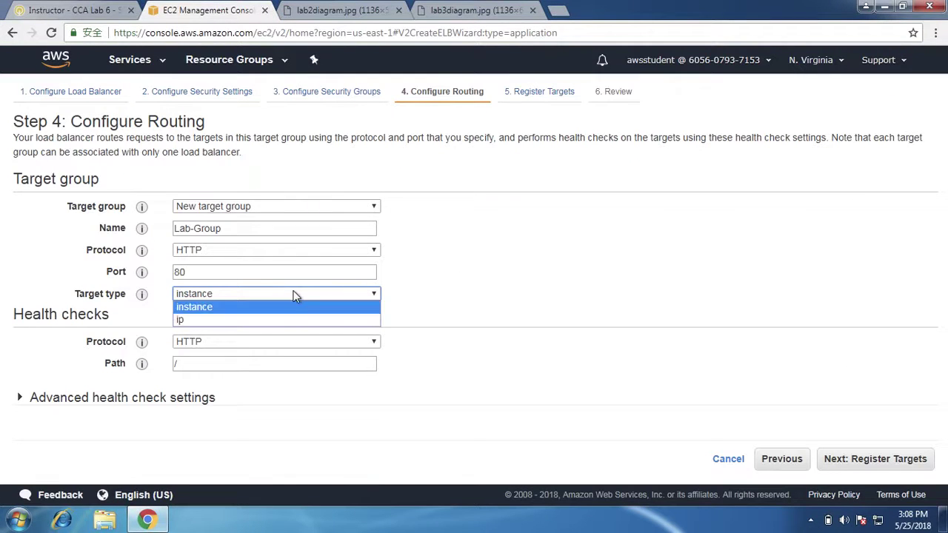
{"action": "left_click", "coordinate": [276, 320]}
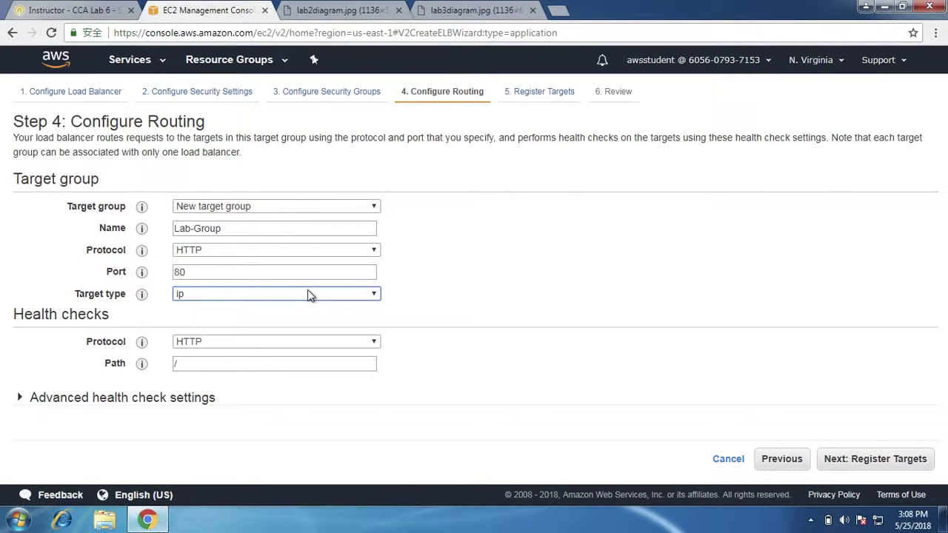
{"action": "left_click", "coordinate": [310, 295]}
{"action": "left_click", "coordinate": [282, 308]}
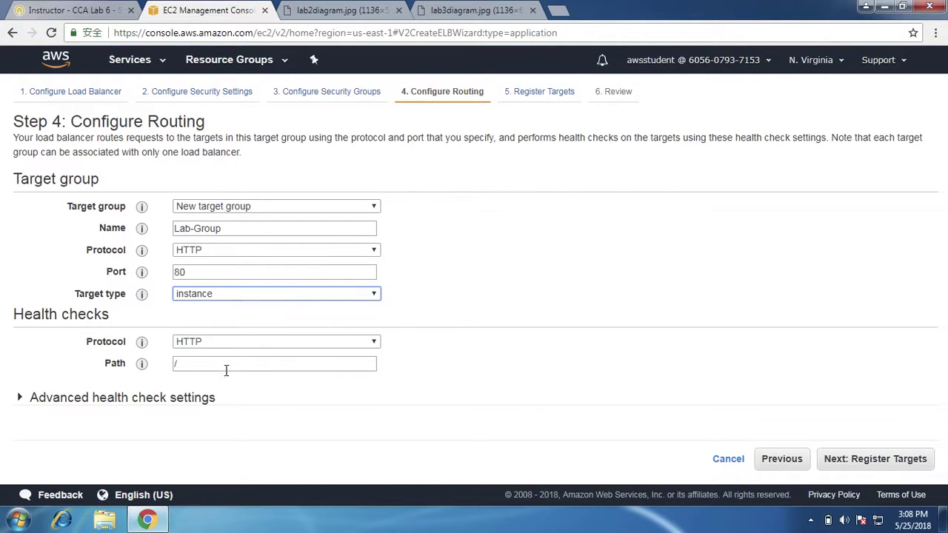
- Keep HTTP as the health check protocol for Lab-Group and expand the advanced health check settings
{"action": "left_click", "coordinate": [280, 342]}
{"action": "left_click", "coordinate": [280, 341]}
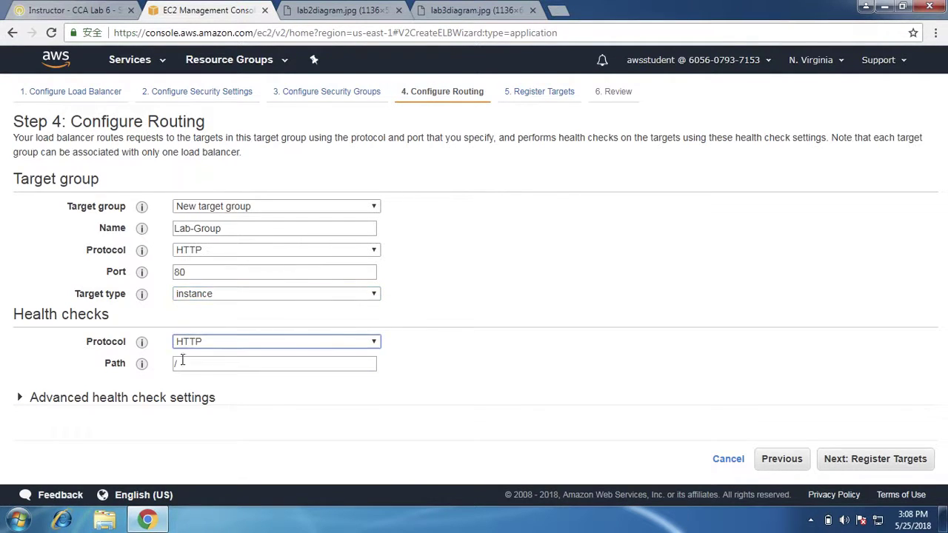
{"action": "left_click", "coordinate": [90, 401]}
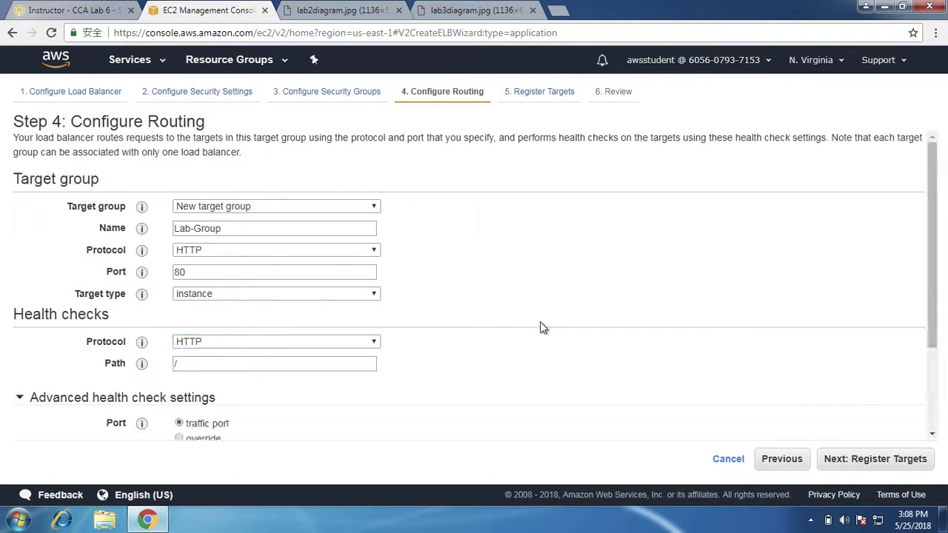
{"action": "scroll", "coordinate": [506, 306], "scroll_direction": "down", "scroll_amount": 2}
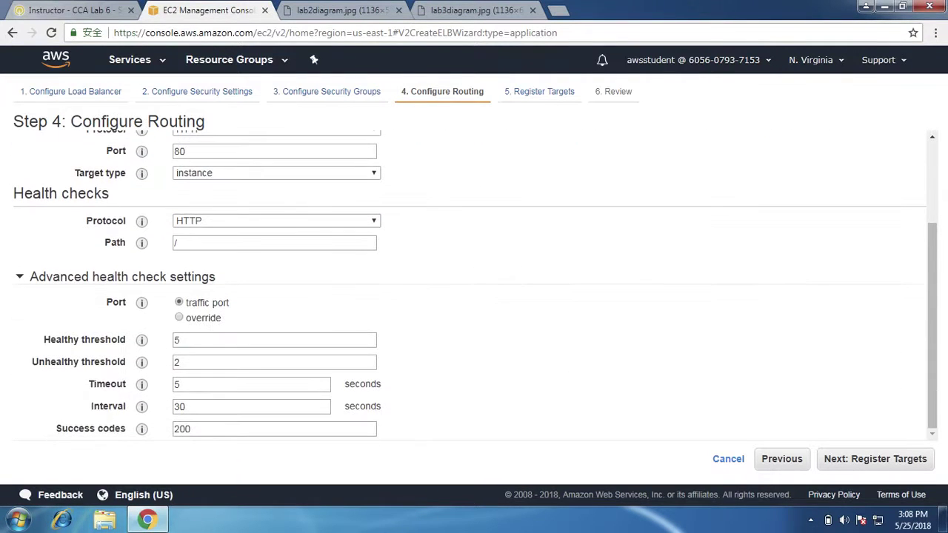
- Compare the lab2 and lab3 architecture diagrams with the lab instructions and the health check settings of the target group
{"action": "left_click", "coordinate": [74, 9]}
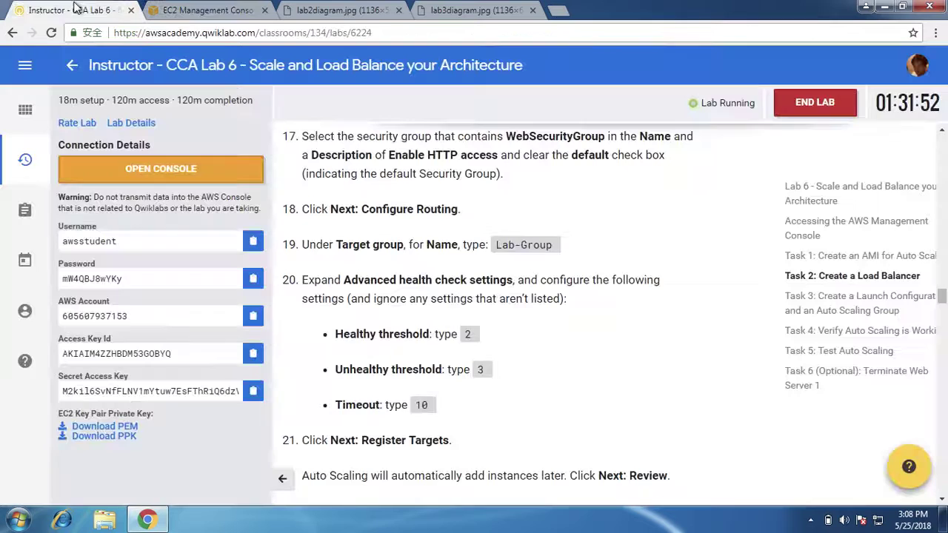
{"action": "left_click", "coordinate": [444, 9]}
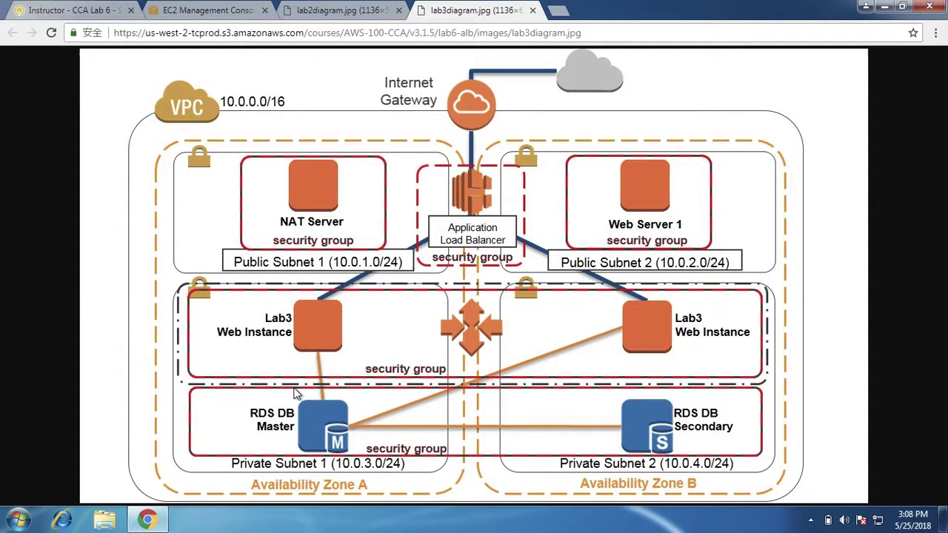
{"action": "left_click", "coordinate": [240, 9]}
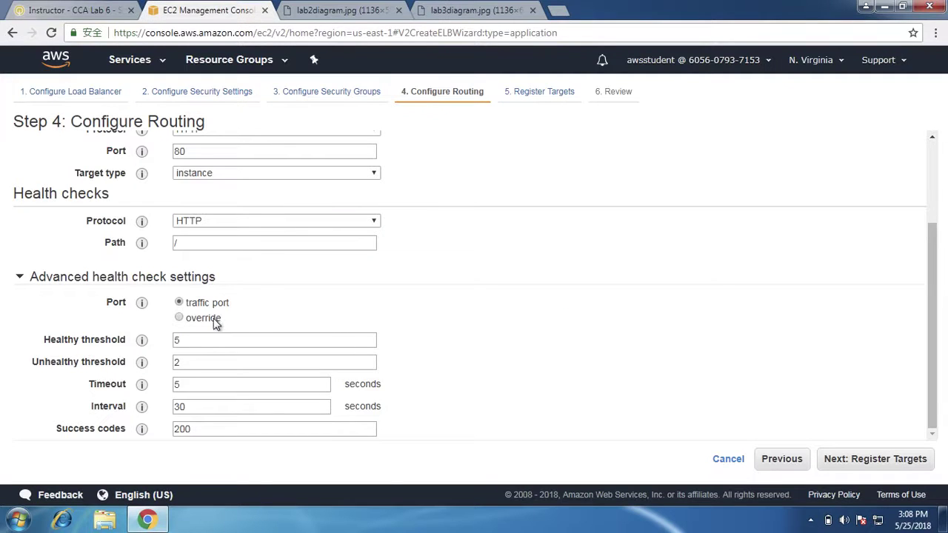
{"action": "left_click", "coordinate": [359, 10]}
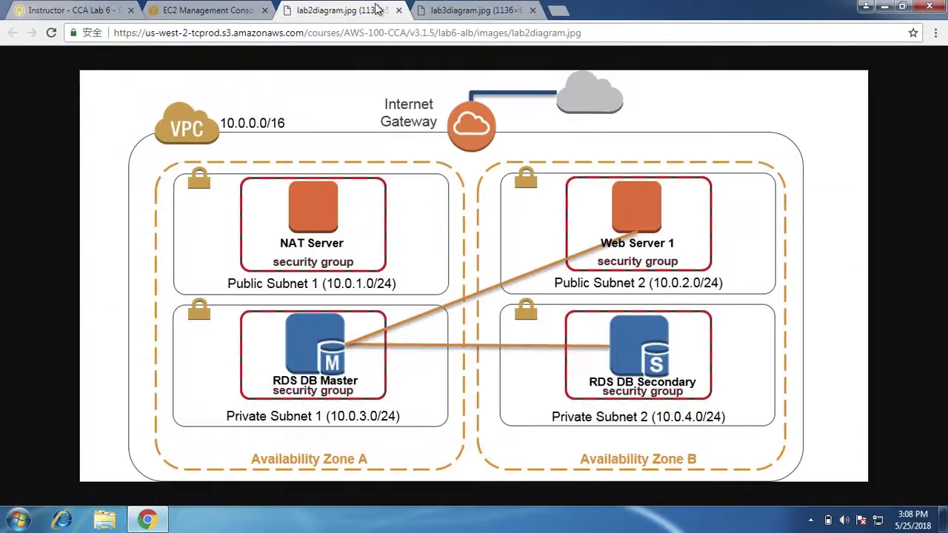
{"action": "key", "text": "ctrl+Tab"}
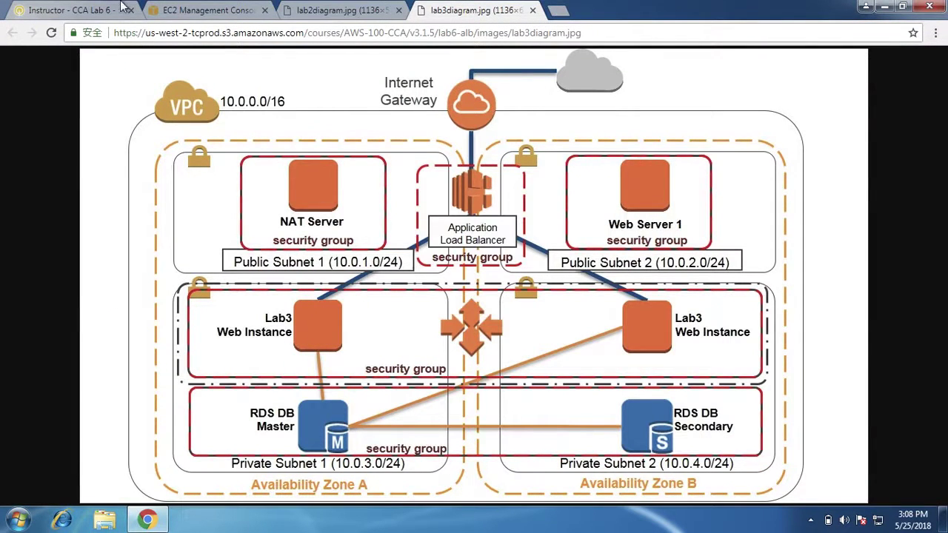
{"action": "left_click", "coordinate": [210, 9]}
{"action": "left_click", "coordinate": [333, 7]}
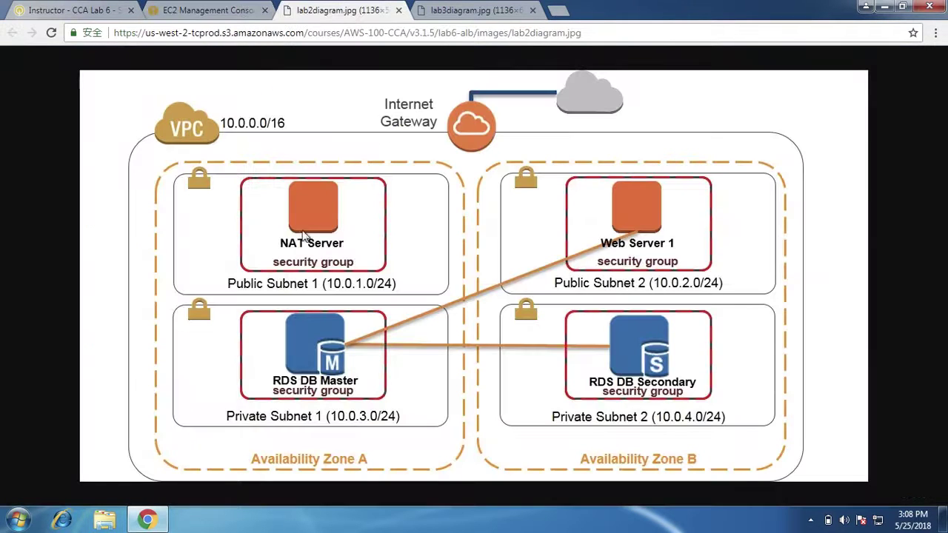
{"action": "left_click", "coordinate": [487, 9]}
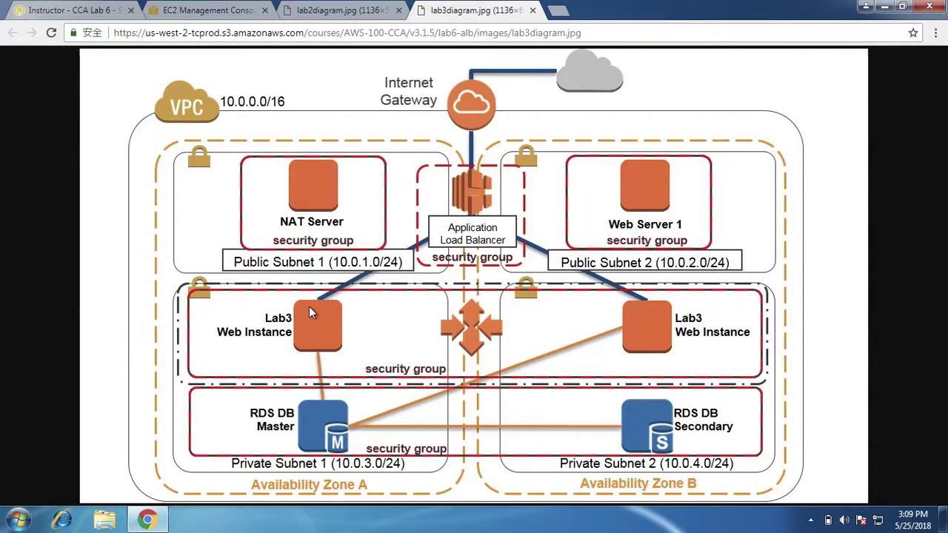
{"action": "left_click", "coordinate": [166, 9]}
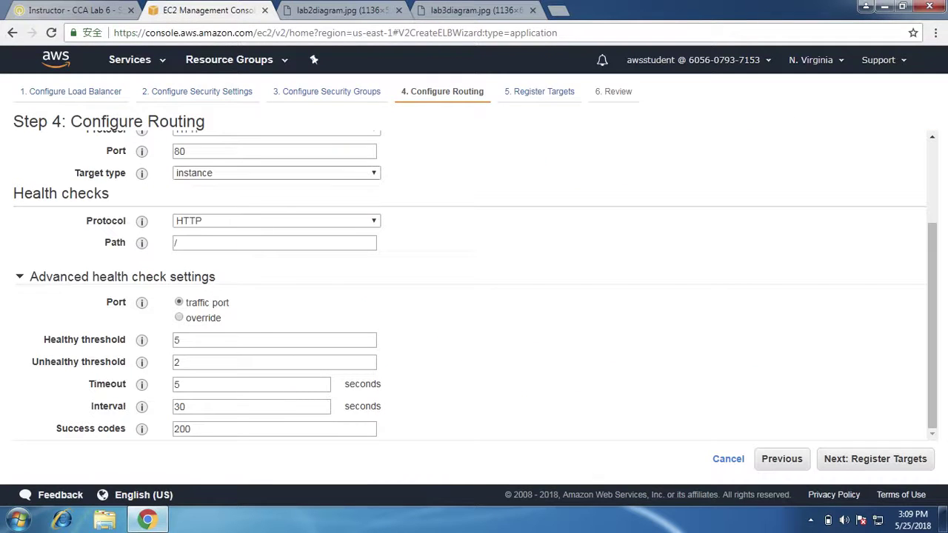
{"action": "left_click", "coordinate": [209, 239]}
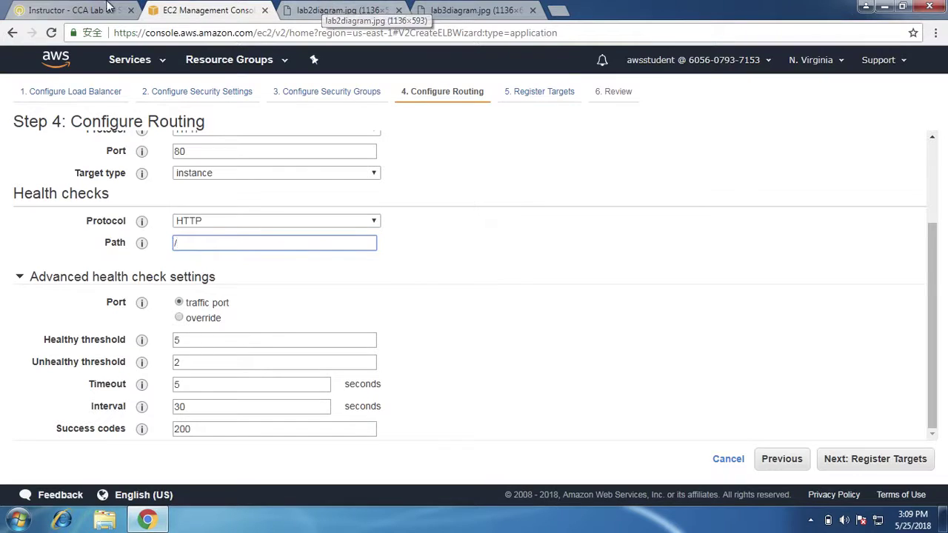
- Look up the health check values in the lab instructions and set the healthy threshold to 2
{"action": "left_click", "coordinate": [74, 10]}
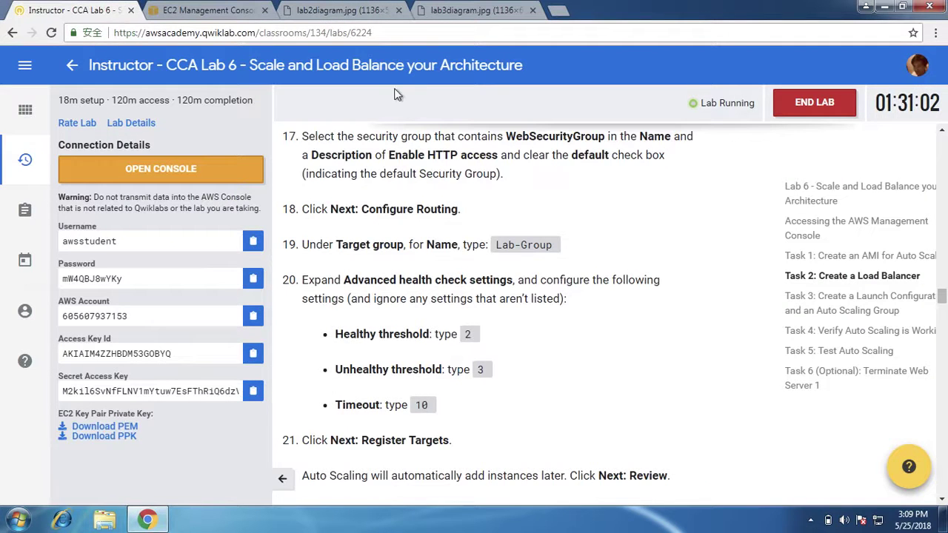
{"action": "left_click", "coordinate": [231, 7]}
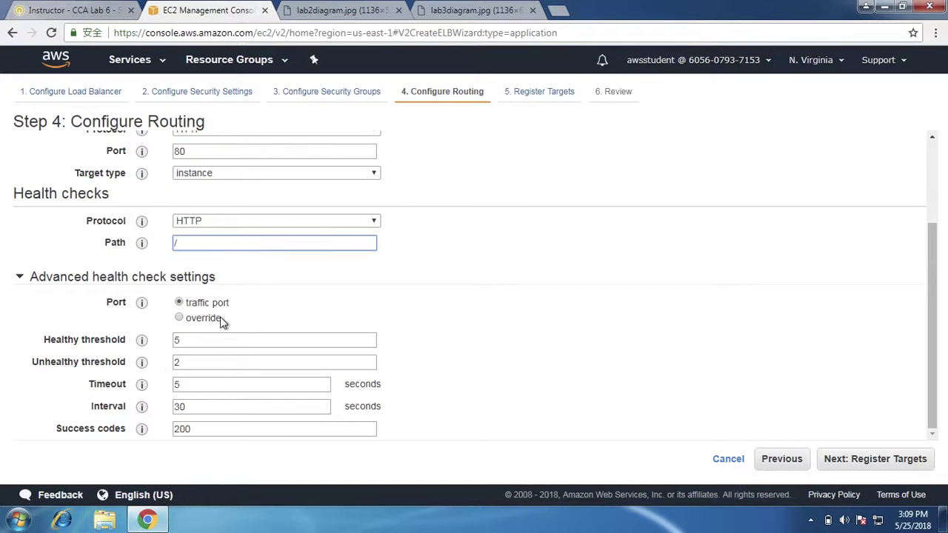
{"action": "key", "text": "ctrl+shift+Tab"}
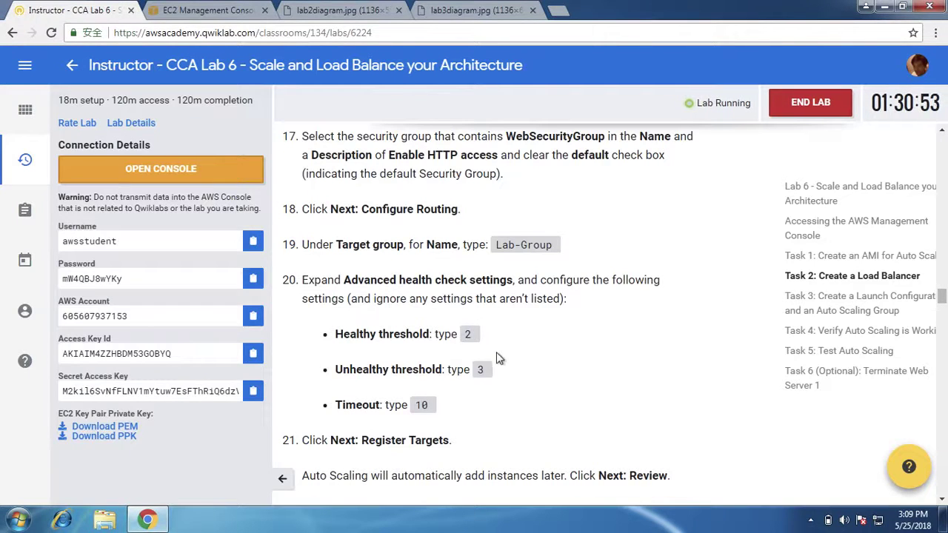
{"action": "key", "text": "ctrl+Tab"}
{"action": "left_click", "coordinate": [264, 341]}
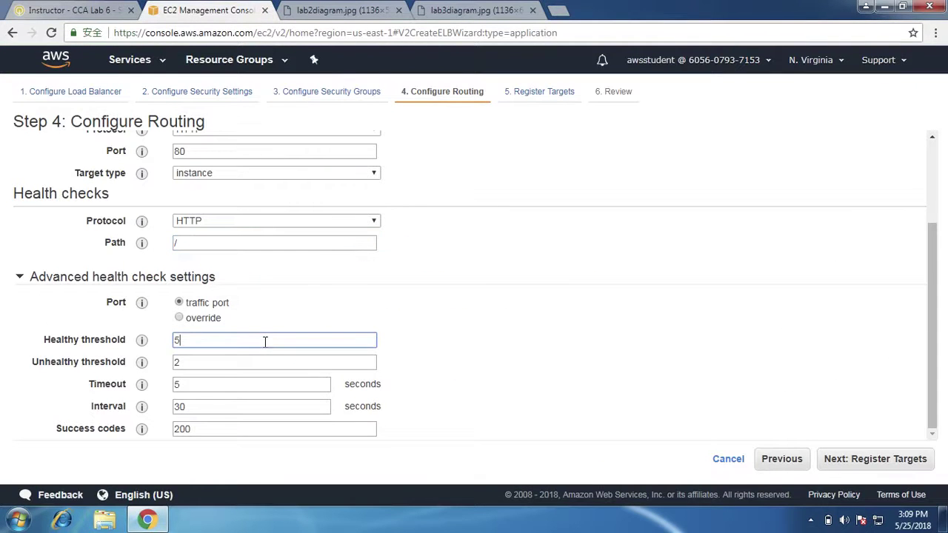
{"action": "type", "text": "2"}
- Check the lab instructions again and set the unhealthy threshold to 3
{"action": "left_click", "coordinate": [63, 11]}
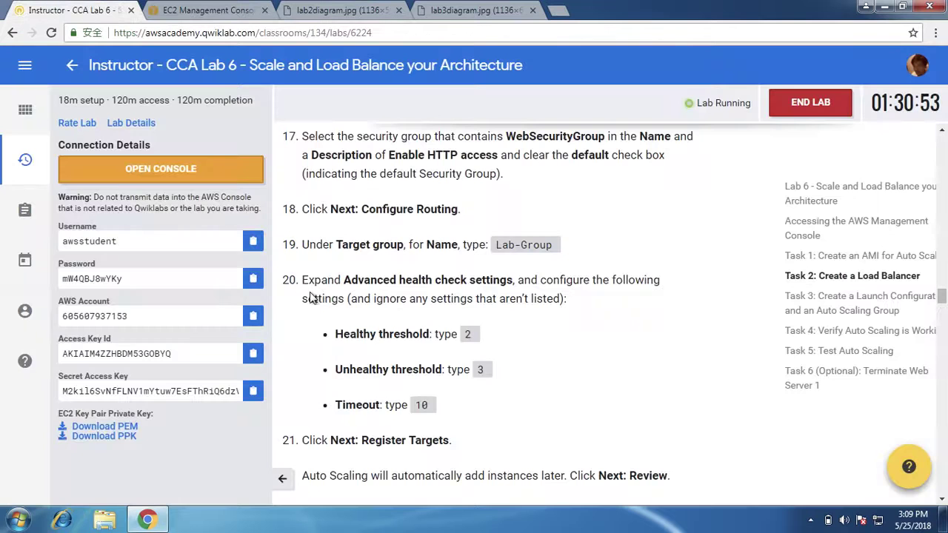
{"action": "left_click", "coordinate": [200, 11]}
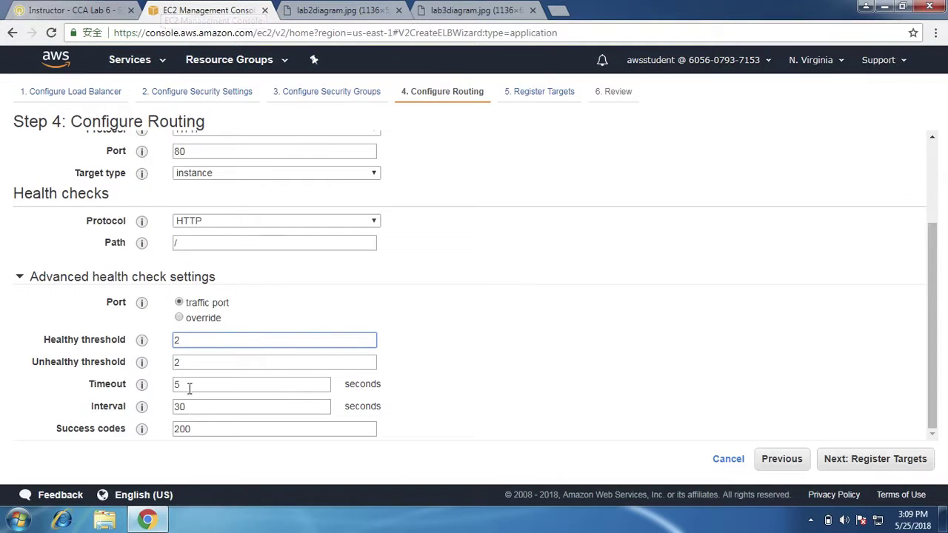
{"action": "left_click", "coordinate": [186, 362]}
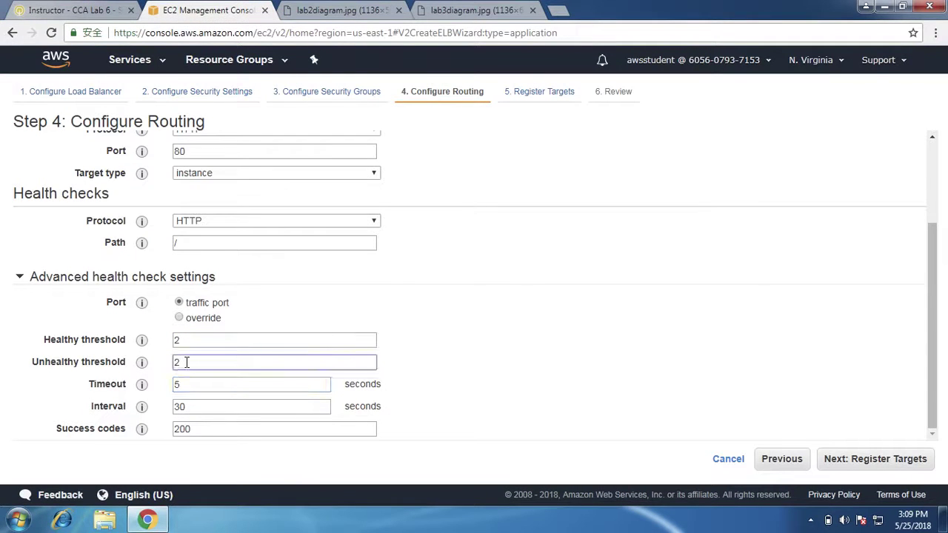
{"action": "type", "text": "3"}
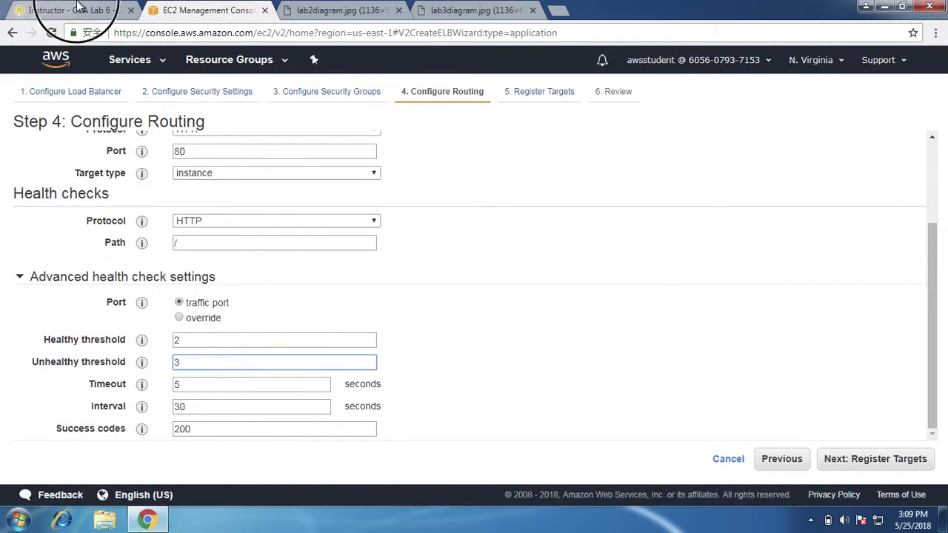
- Set the health check timeout to 10 seconds as the lab instructions require, and read the remaining load balancer creation steps
{"action": "left_click", "coordinate": [63, 10]}
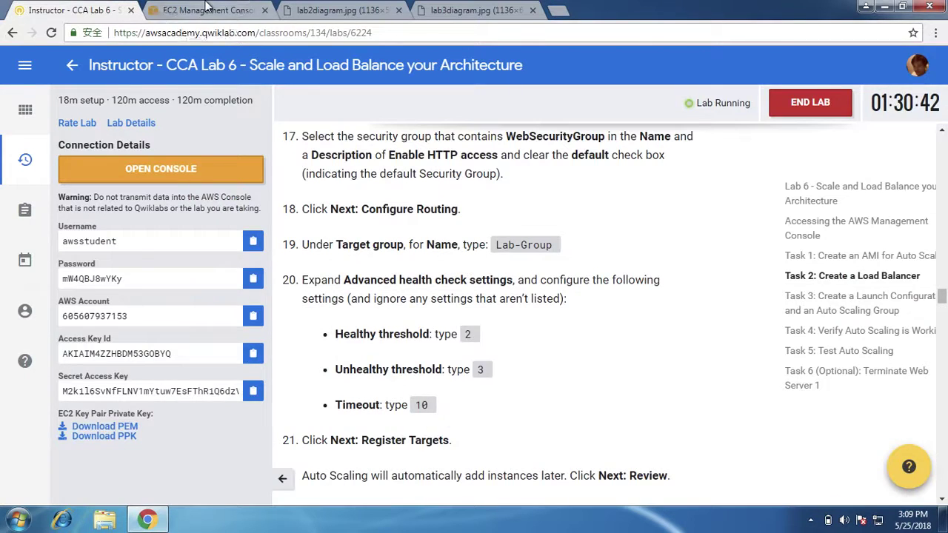
{"action": "left_click", "coordinate": [208, 9]}
{"action": "left_click", "coordinate": [208, 383]}
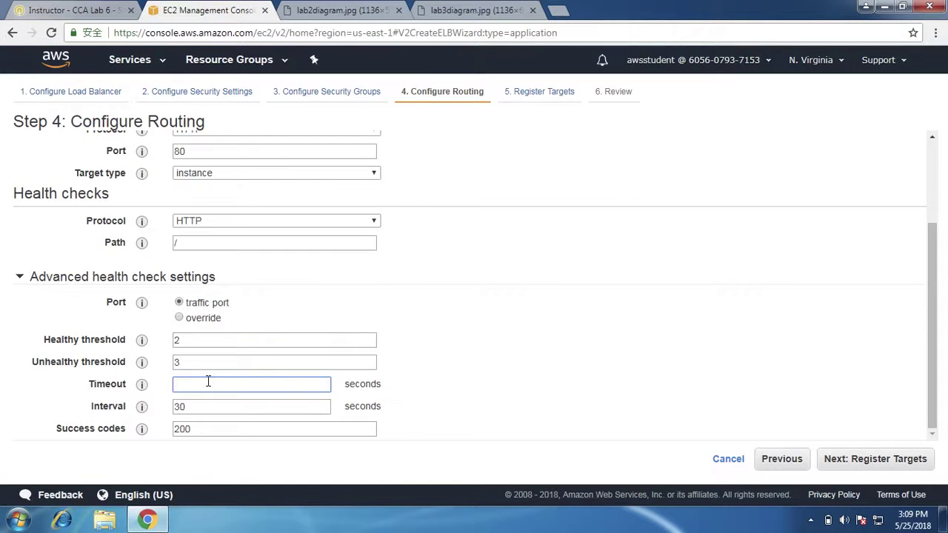
{"action": "left_click", "coordinate": [22, 7]}
{"action": "scroll", "coordinate": [469, 388], "scroll_direction": "down", "scroll_amount": 2}
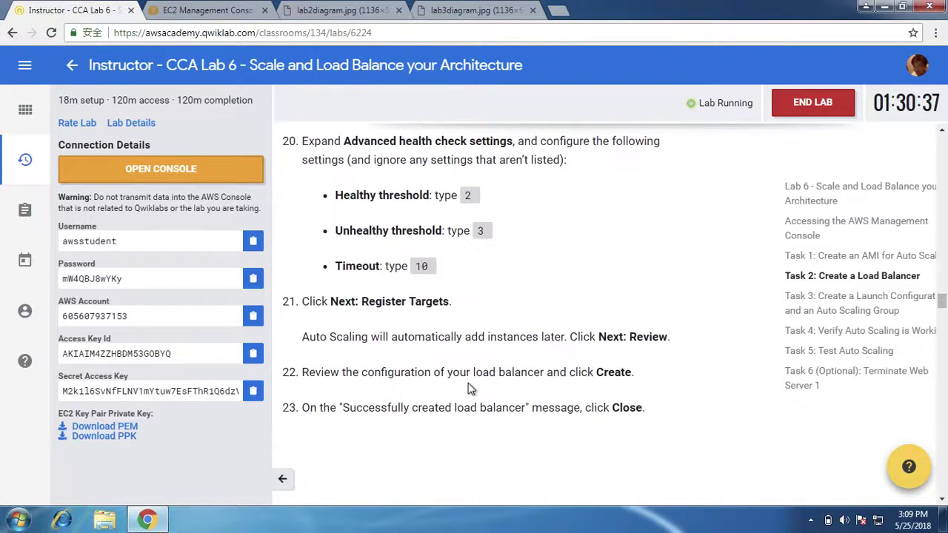
{"action": "left_click", "coordinate": [168, 7]}
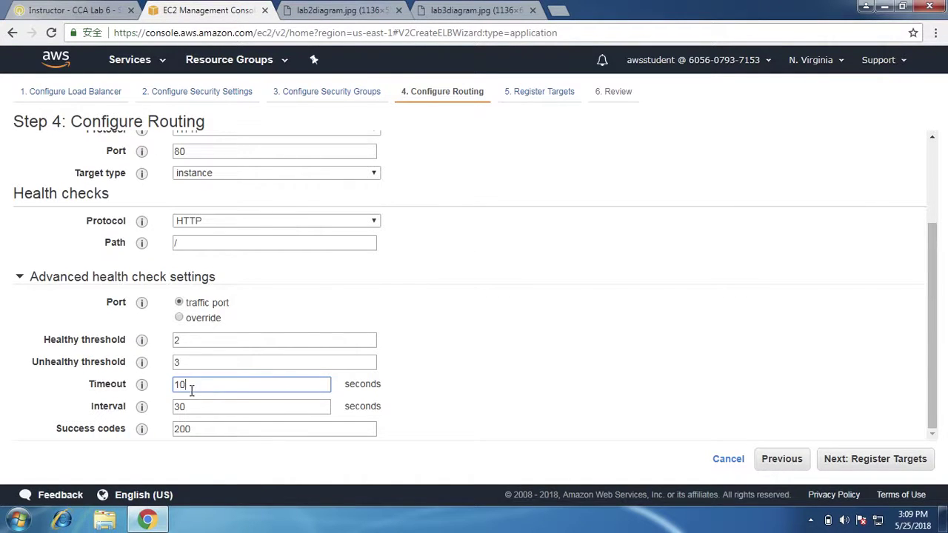
- Review the health check path, thresholds, timeout, interval and success codes against the lab3 architecture diagram, including the unhealthy threshold's help text
{"action": "left_click", "coordinate": [447, 12]}
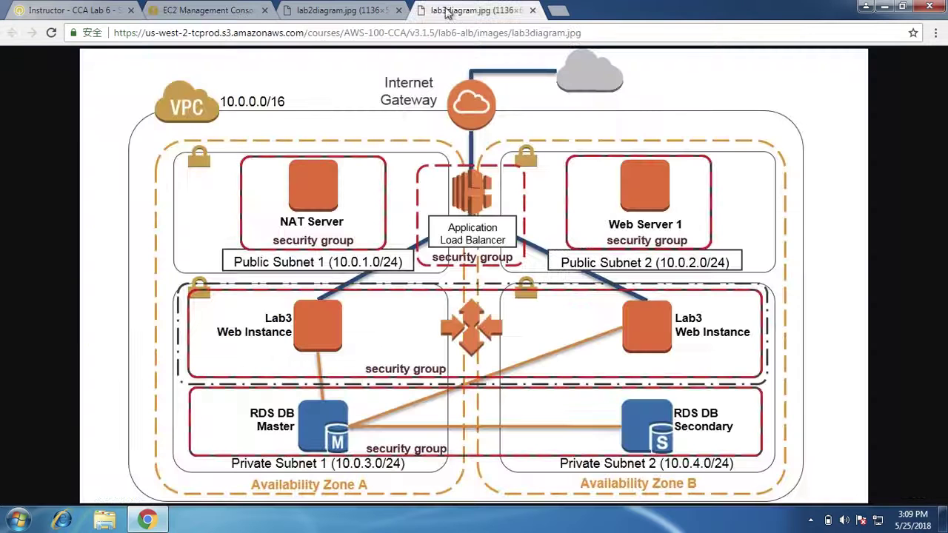
{"action": "left_click", "coordinate": [178, 6]}
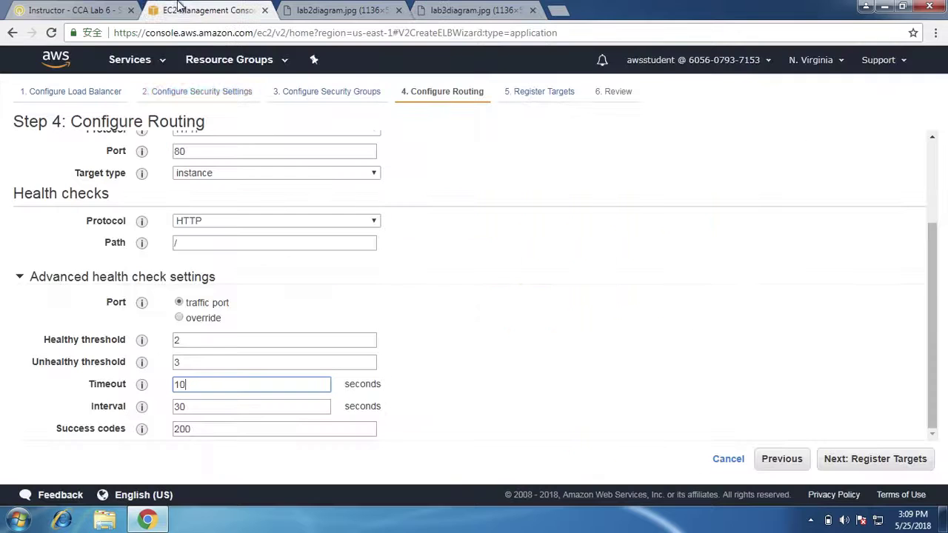
{"action": "left_click", "coordinate": [203, 408]}
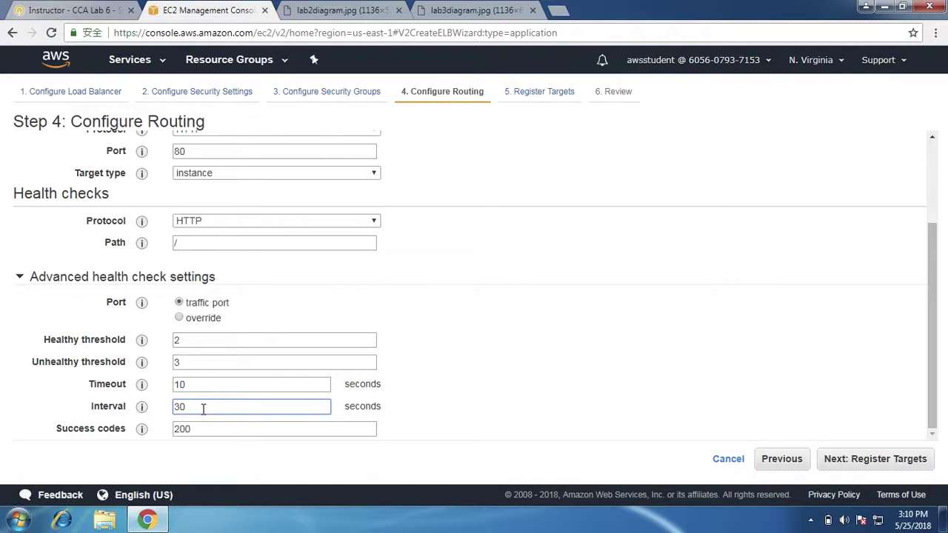
{"action": "left_click", "coordinate": [223, 243]}
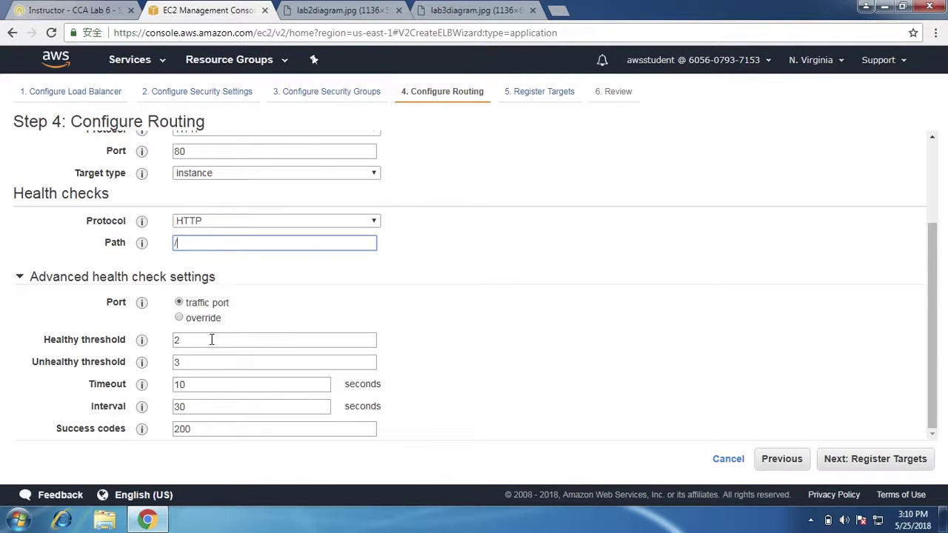
{"action": "left_click", "coordinate": [203, 407]}
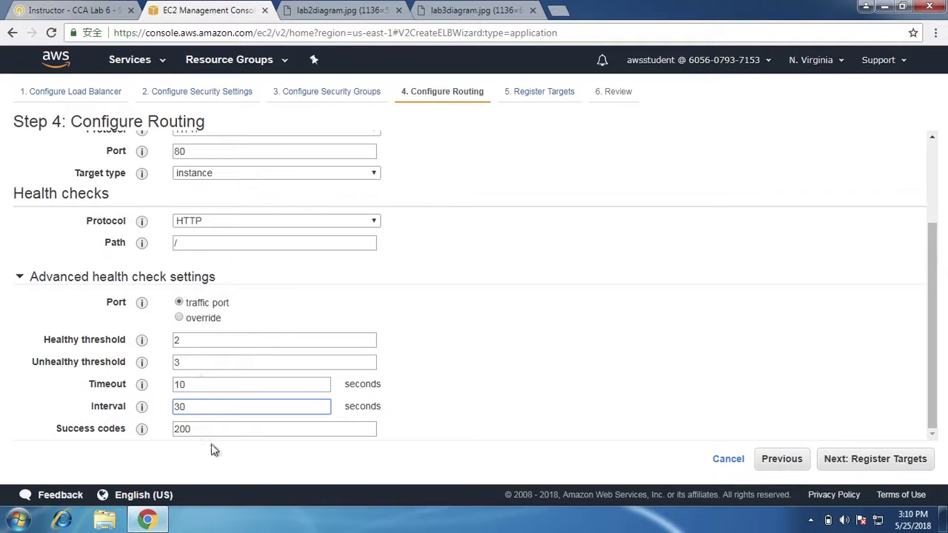
{"action": "left_click", "coordinate": [194, 342]}
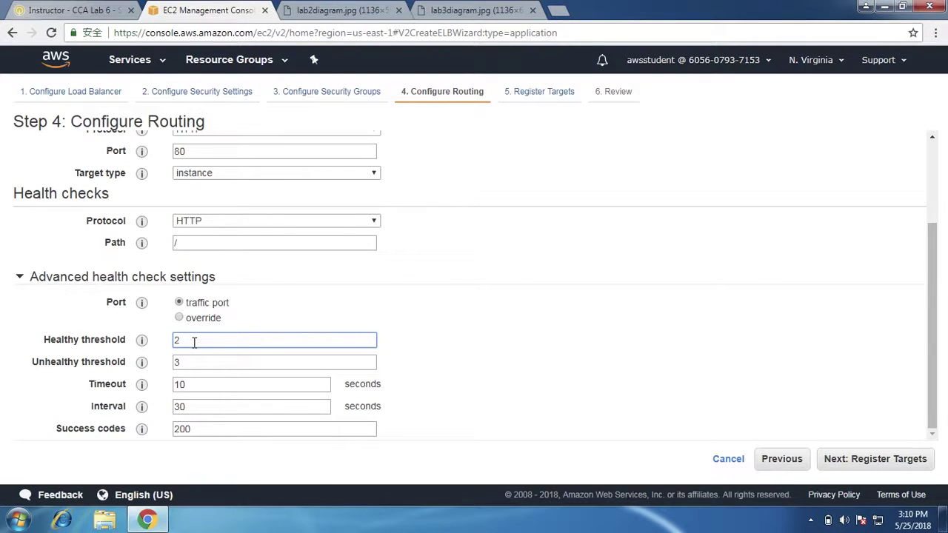
{"action": "left_click", "coordinate": [199, 386]}
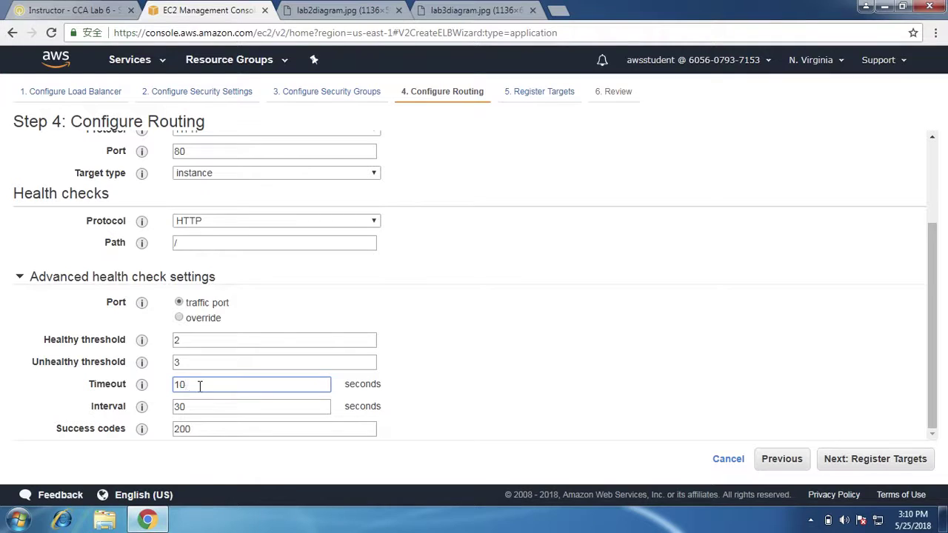
{"action": "left_click", "coordinate": [217, 429]}
{"action": "left_click", "coordinate": [220, 379]}
{"action": "left_click", "coordinate": [188, 356]}
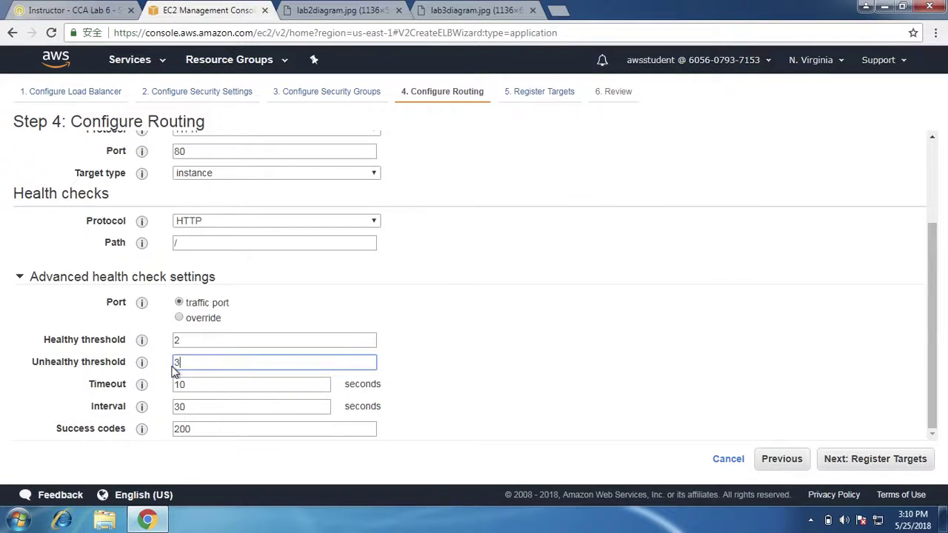
{"action": "left_click", "coordinate": [207, 401]}
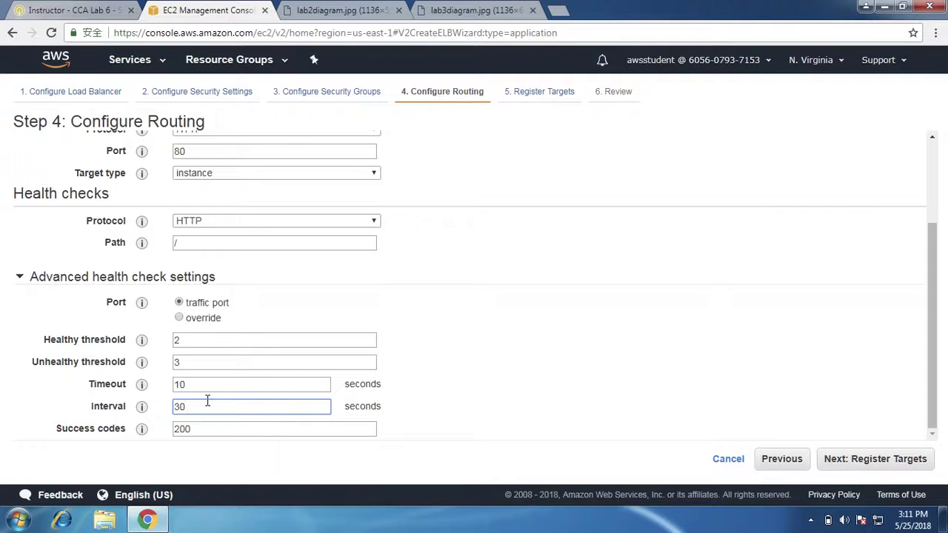
{"action": "mouse_move", "coordinate": [142, 362]}
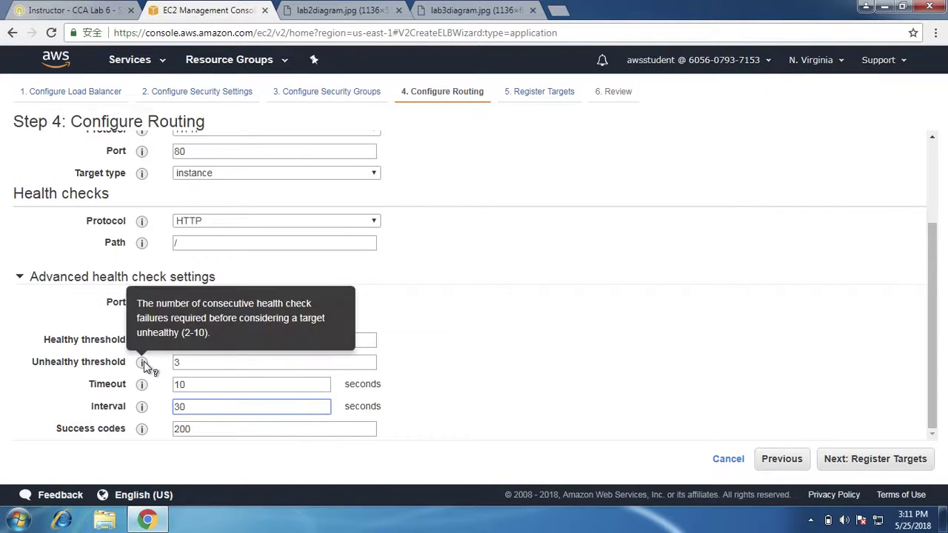
{"action": "left_click", "coordinate": [438, 10]}
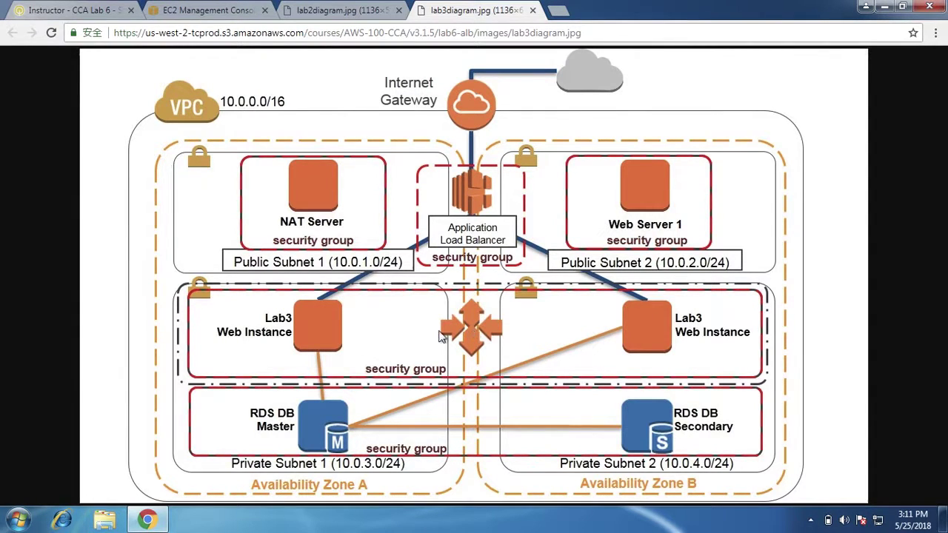
- Review the Lab-Group target group settings and health check thresholds, timeout and interval on the load balancer's routing page
{"action": "left_click", "coordinate": [201, 9]}
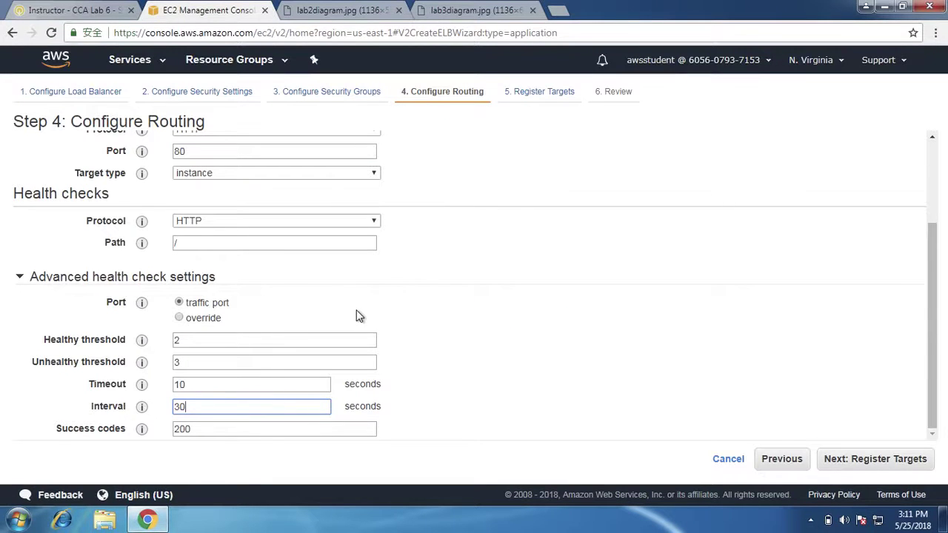
{"action": "scroll", "coordinate": [357, 314], "scroll_direction": "up", "scroll_amount": 1}
{"action": "scroll", "coordinate": [357, 309], "scroll_direction": "up", "scroll_amount": 3}
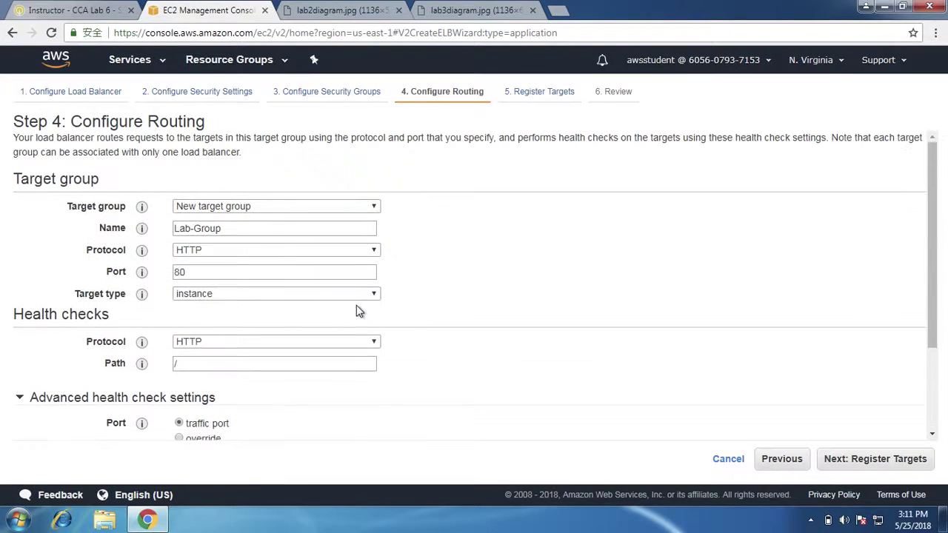
{"action": "scroll", "coordinate": [356, 305], "scroll_direction": "down", "scroll_amount": 4}
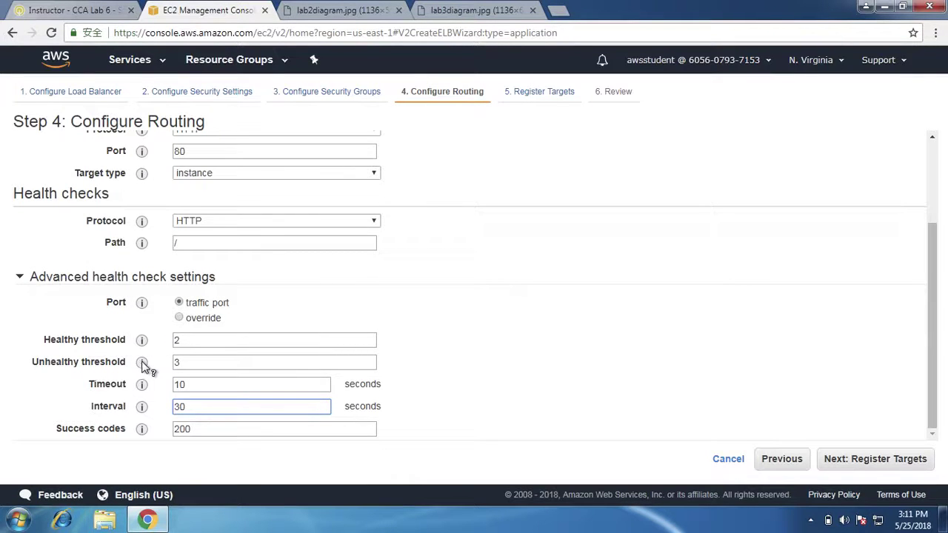
{"action": "mouse_move", "coordinate": [142, 345]}
{"action": "left_click", "coordinate": [250, 384]}
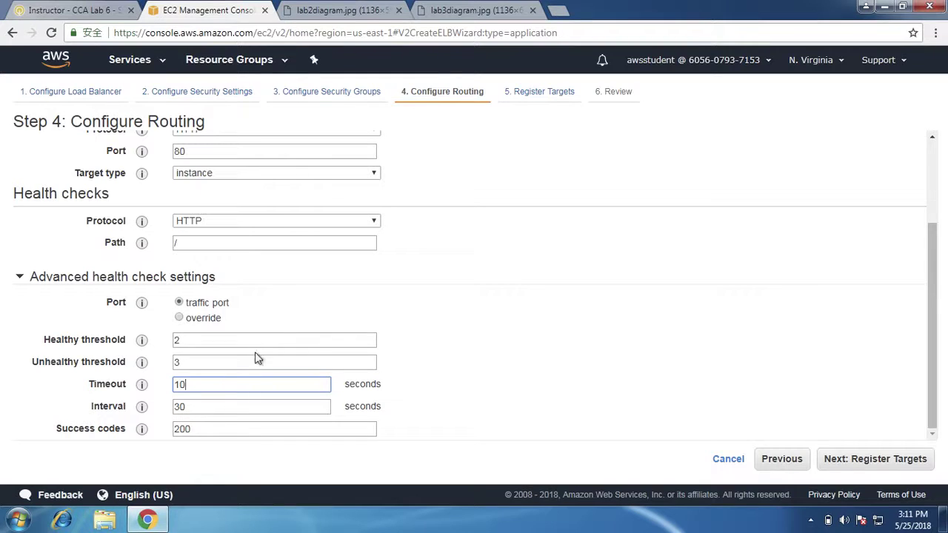
{"action": "left_click", "coordinate": [256, 359]}
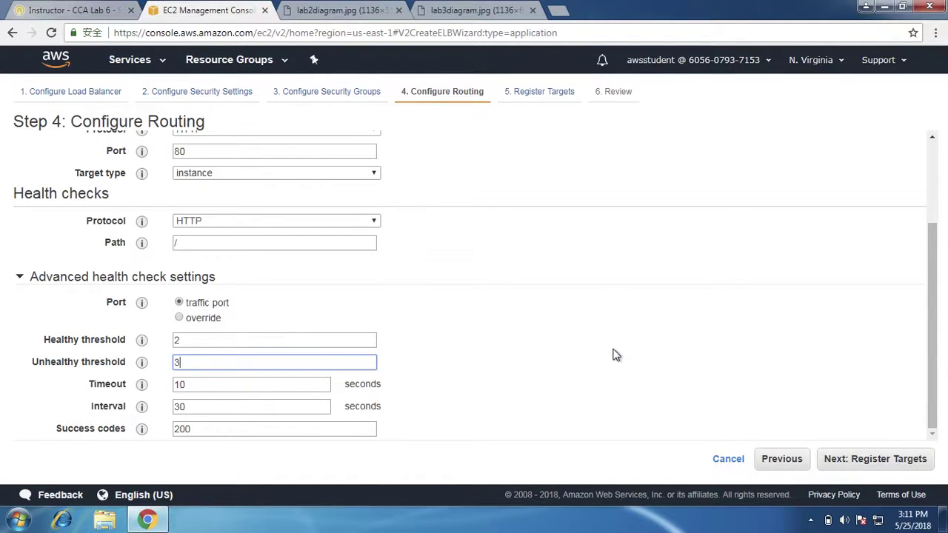
{"action": "scroll", "coordinate": [614, 353], "scroll_direction": "up", "scroll_amount": 2}
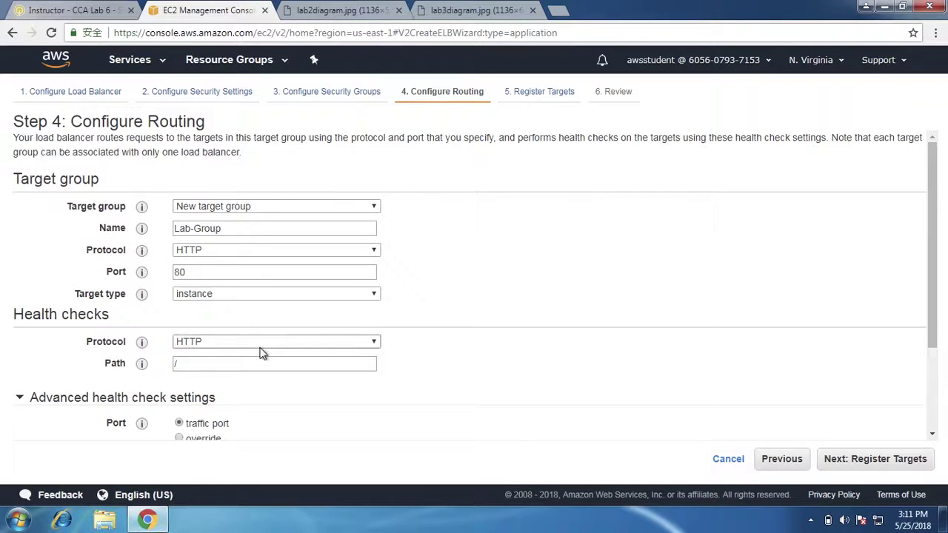
{"action": "scroll", "coordinate": [260, 352], "scroll_direction": "down", "scroll_amount": 2}
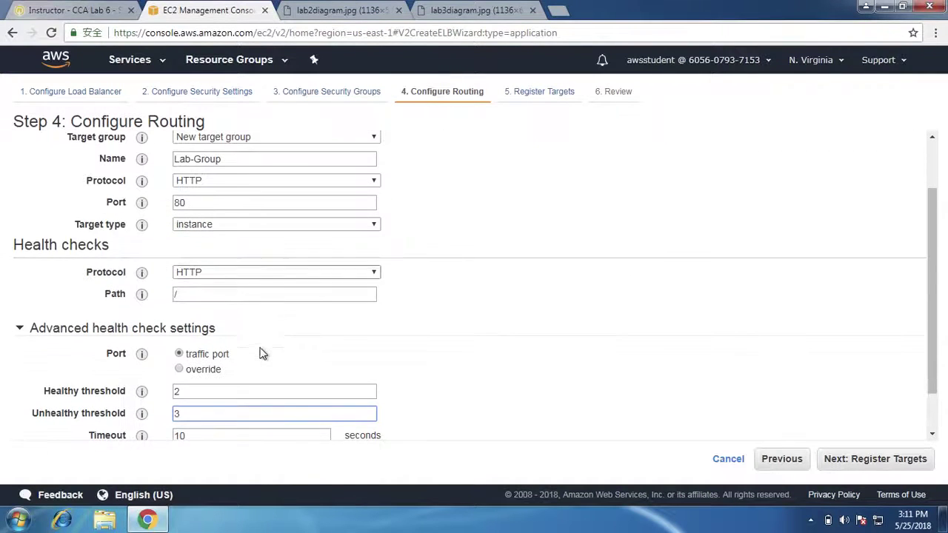
- Continue to target registration and check the available instances against the lab instructions and the lab2 and lab3 architecture diagrams
{"action": "left_click", "coordinate": [894, 459]}
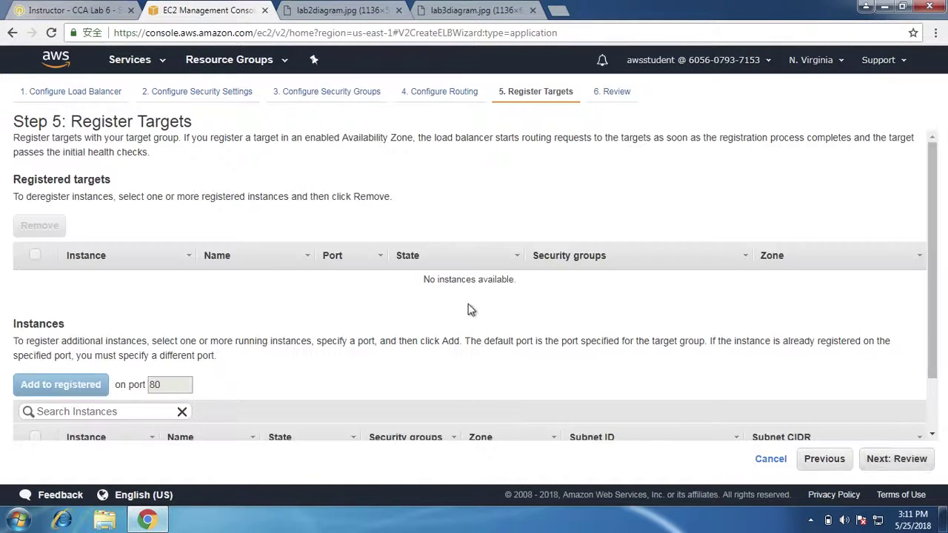
{"action": "scroll", "coordinate": [472, 311], "scroll_direction": "down", "scroll_amount": 2}
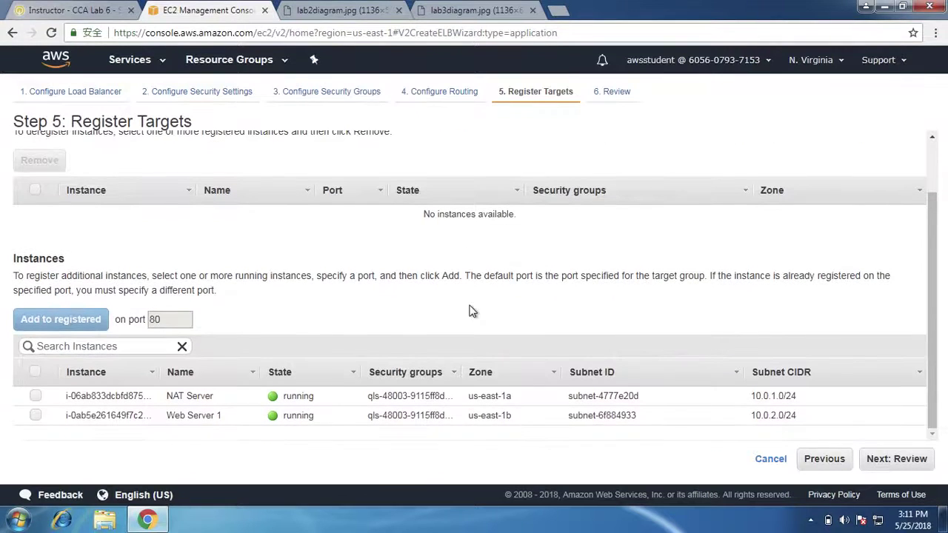
{"action": "left_click", "coordinate": [52, 10]}
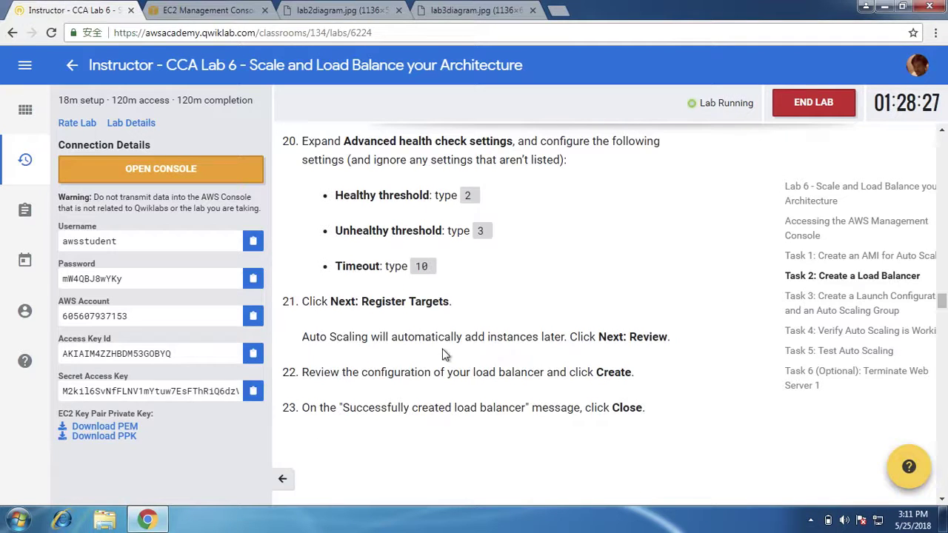
{"action": "scroll", "coordinate": [442, 355], "scroll_direction": "down", "scroll_amount": 1}
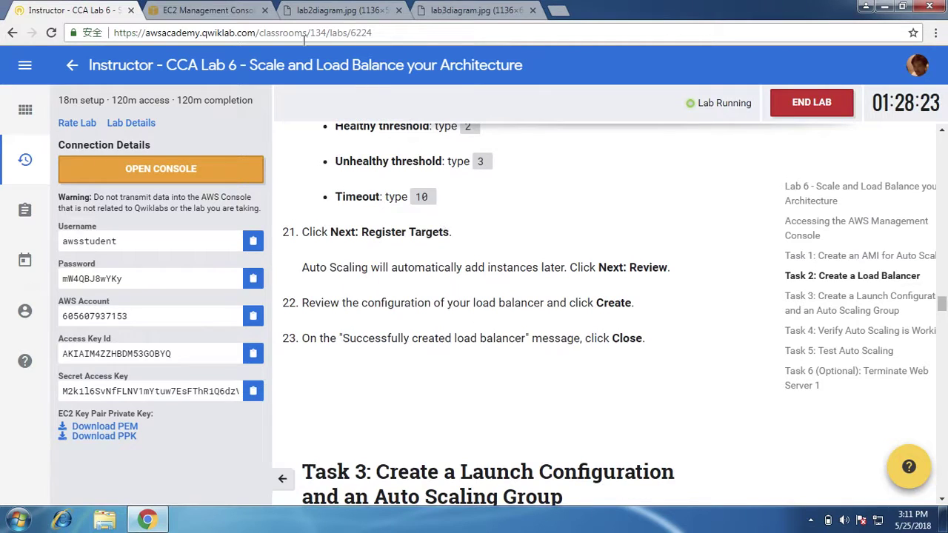
{"action": "left_click", "coordinate": [222, 10]}
{"action": "left_click", "coordinate": [324, 8]}
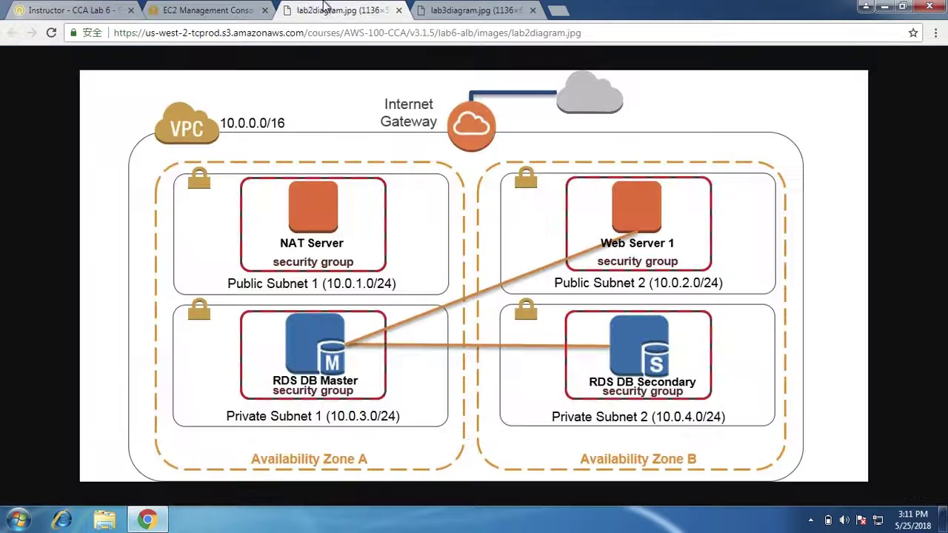
{"action": "left_click", "coordinate": [203, 10]}
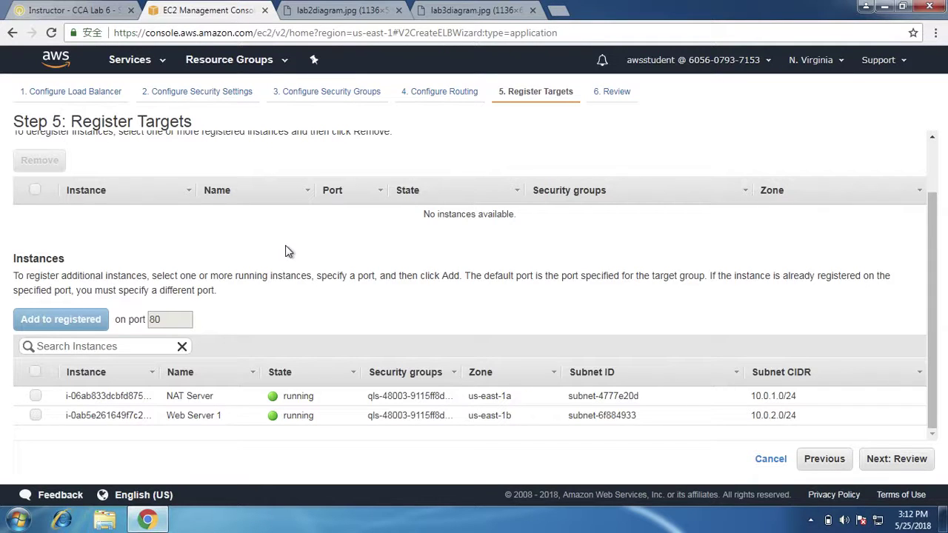
{"action": "left_click", "coordinate": [489, 12]}
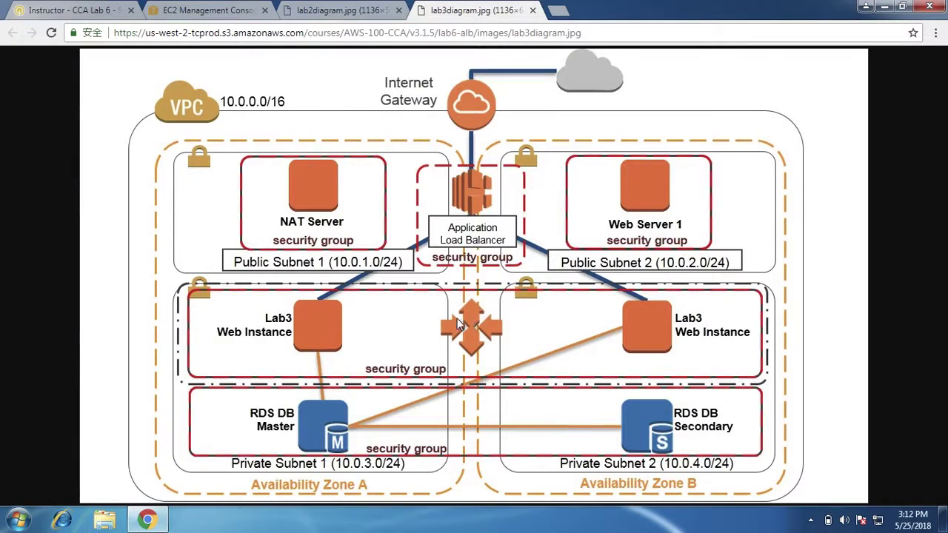
{"action": "left_click", "coordinate": [239, 7]}
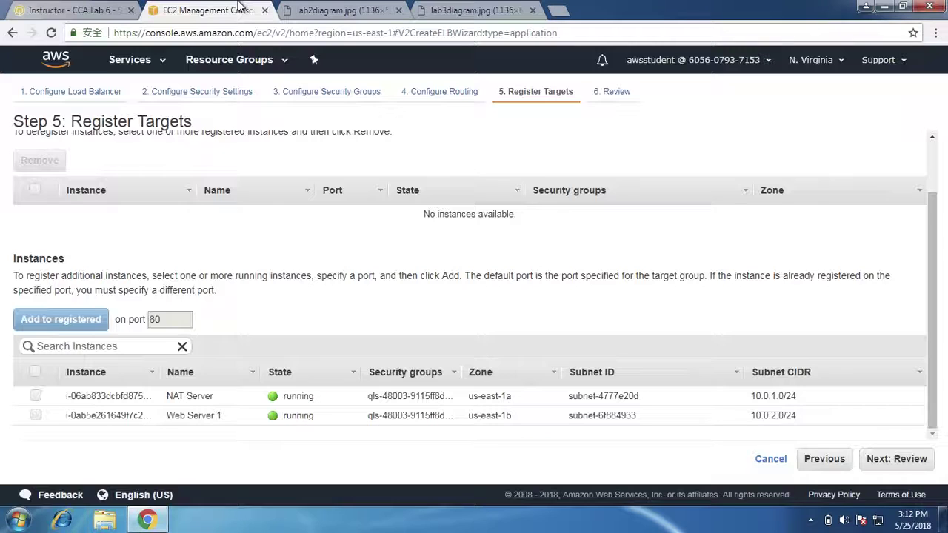
- Leave the targets unregistered, review the full configuration, create the Lab-ELB load balancer and close the creation status page
{"action": "left_click", "coordinate": [899, 460]}
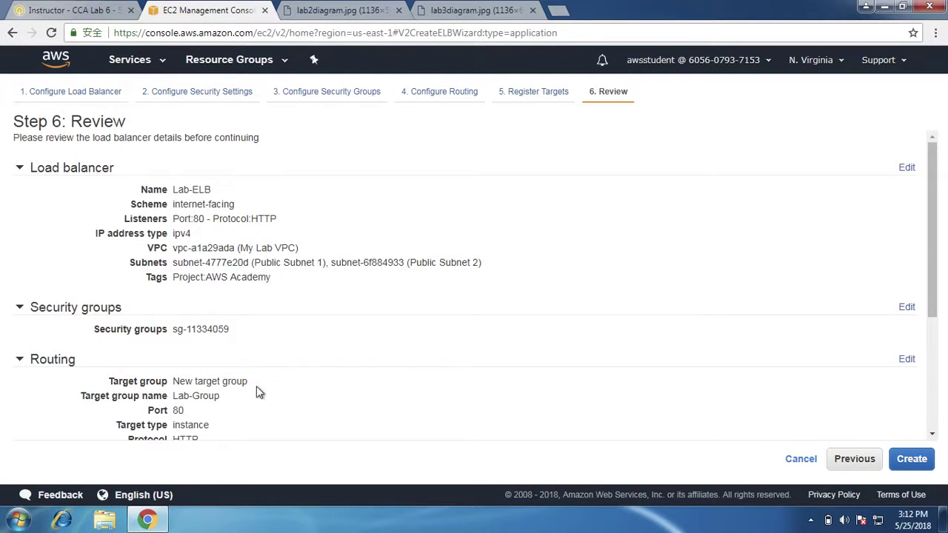
{"action": "scroll", "coordinate": [252, 398], "scroll_direction": "down", "scroll_amount": 3}
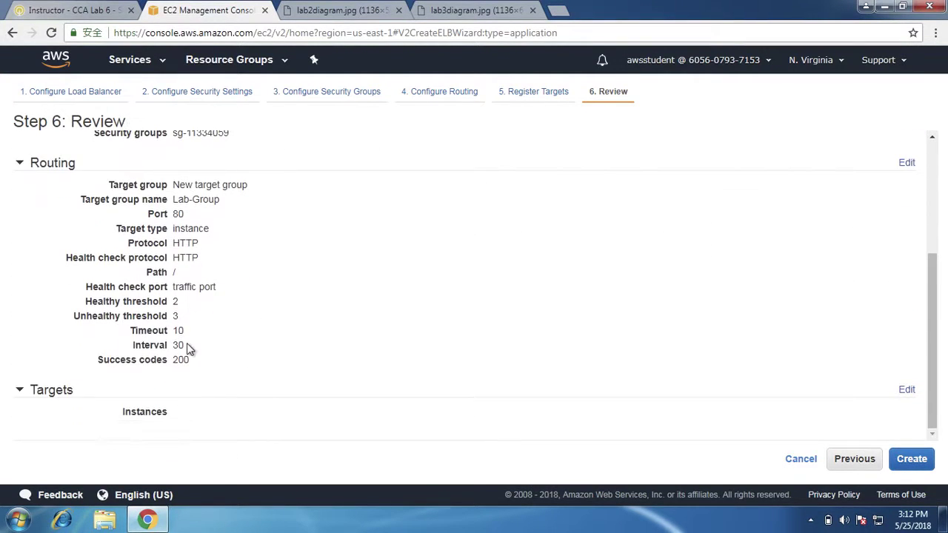
{"action": "left_click", "coordinate": [911, 458]}
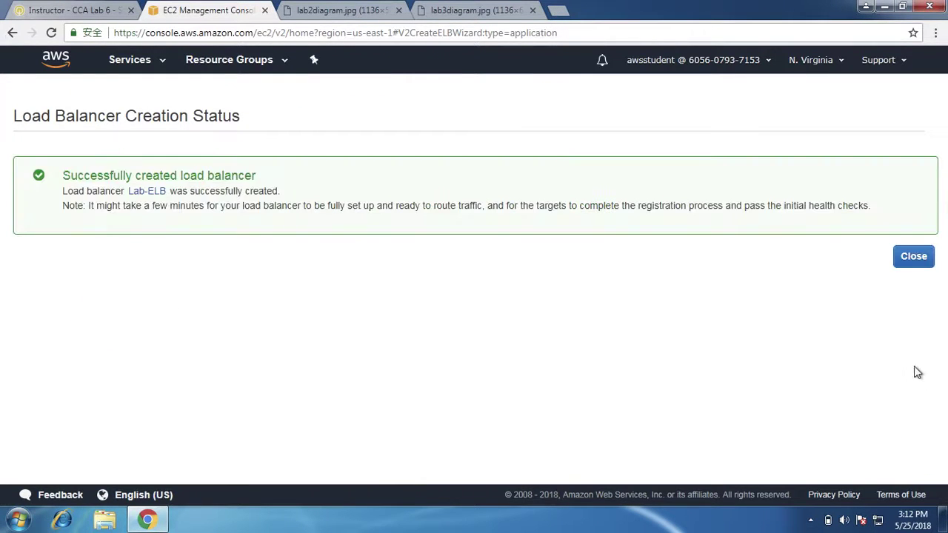
{"action": "left_click", "coordinate": [915, 259]}
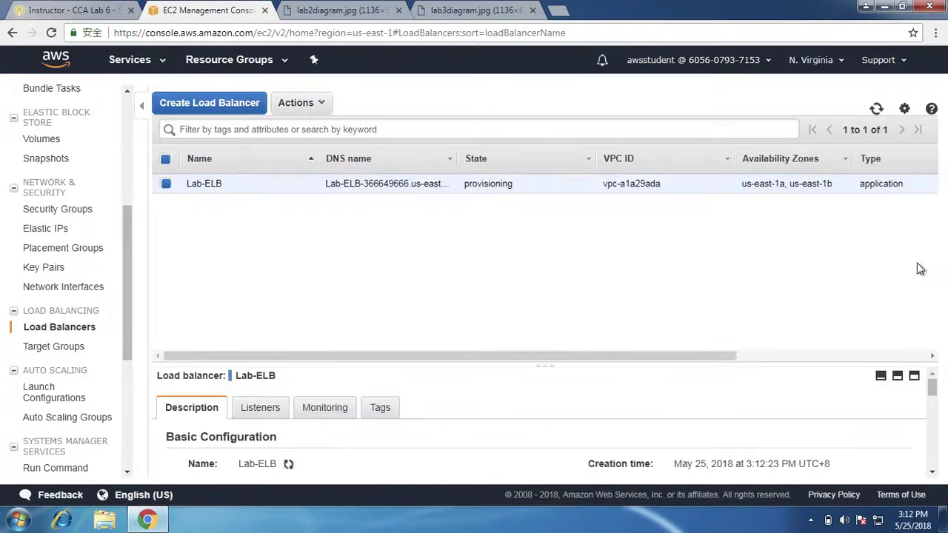
- Revisit the architecture diagrams and read the lab's Task 3 overview on launch configurations and Auto Scaling groups
{"action": "left_click", "coordinate": [459, 12]}
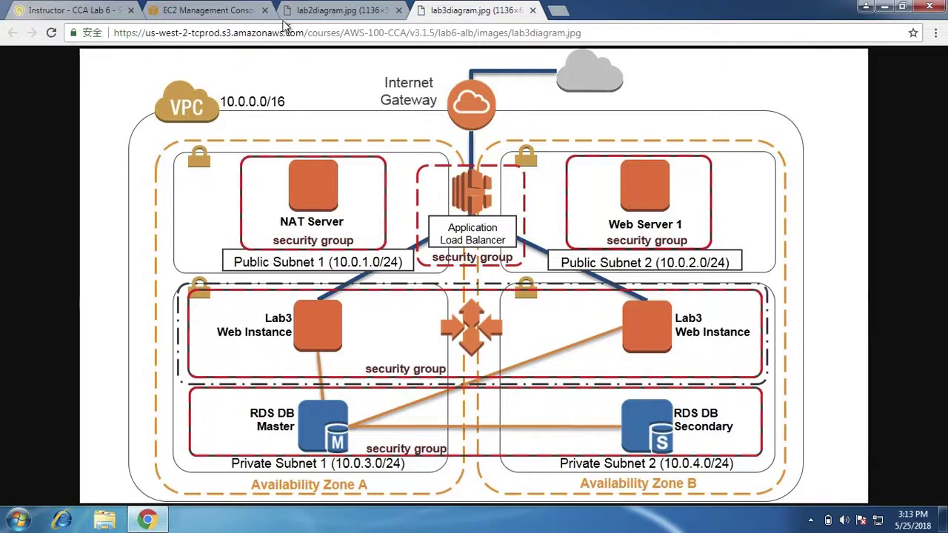
{"action": "left_click", "coordinate": [313, 10]}
{"action": "left_click", "coordinate": [211, 8]}
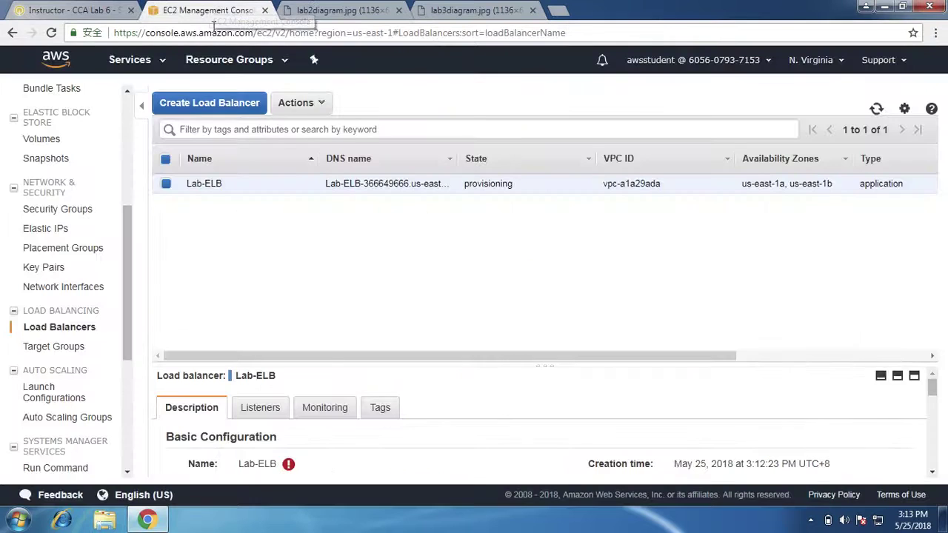
{"action": "left_click", "coordinate": [78, 10]}
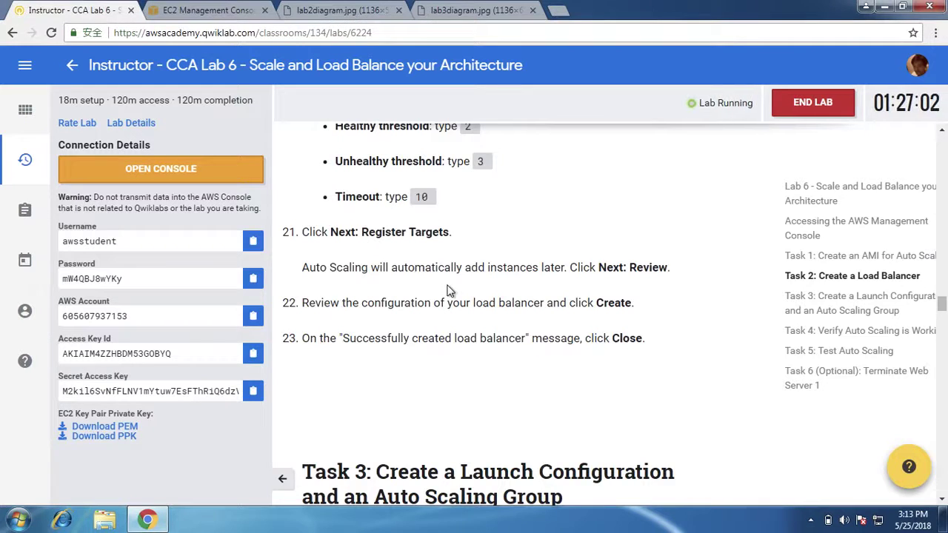
{"action": "scroll", "coordinate": [448, 229], "scroll_direction": "down", "scroll_amount": 1}
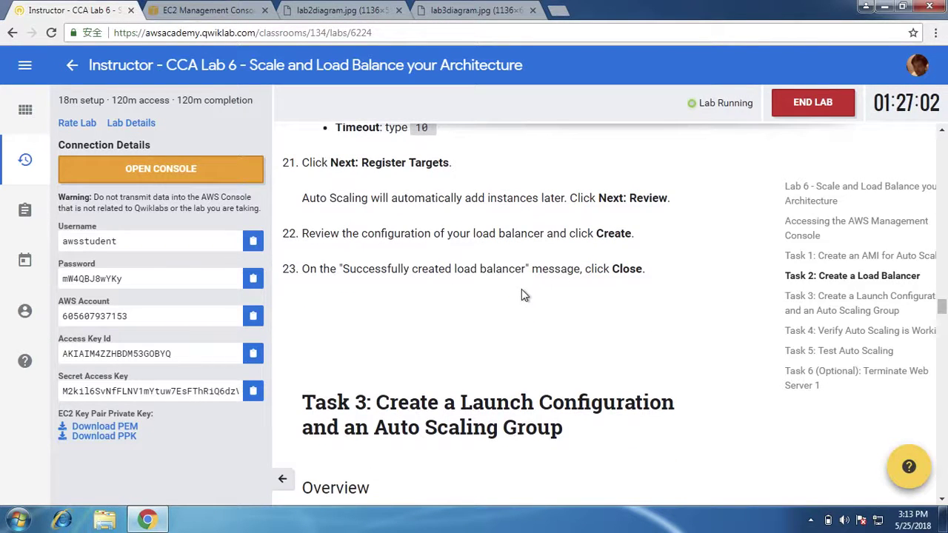
{"action": "scroll", "coordinate": [521, 295], "scroll_direction": "down", "scroll_amount": 3}
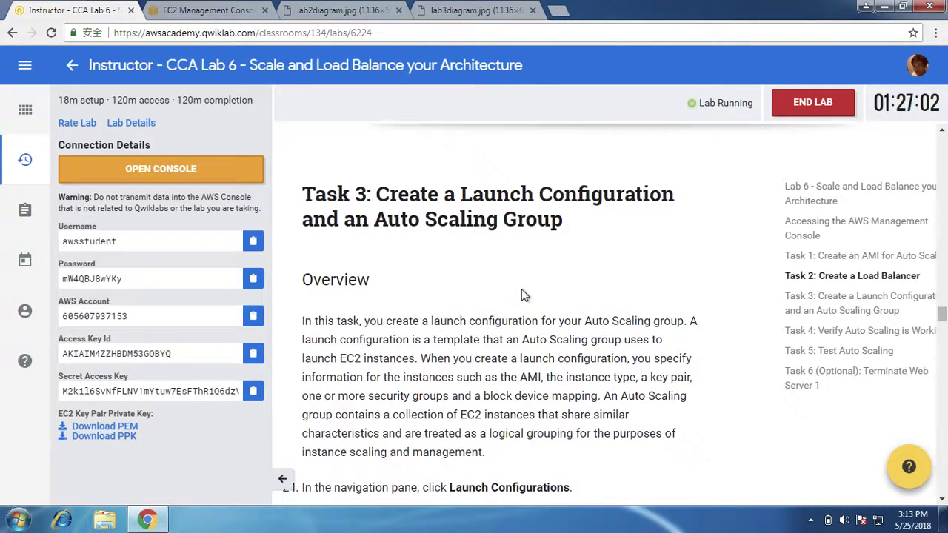
{"action": "scroll", "coordinate": [521, 295], "scroll_direction": "down", "scroll_amount": 1}
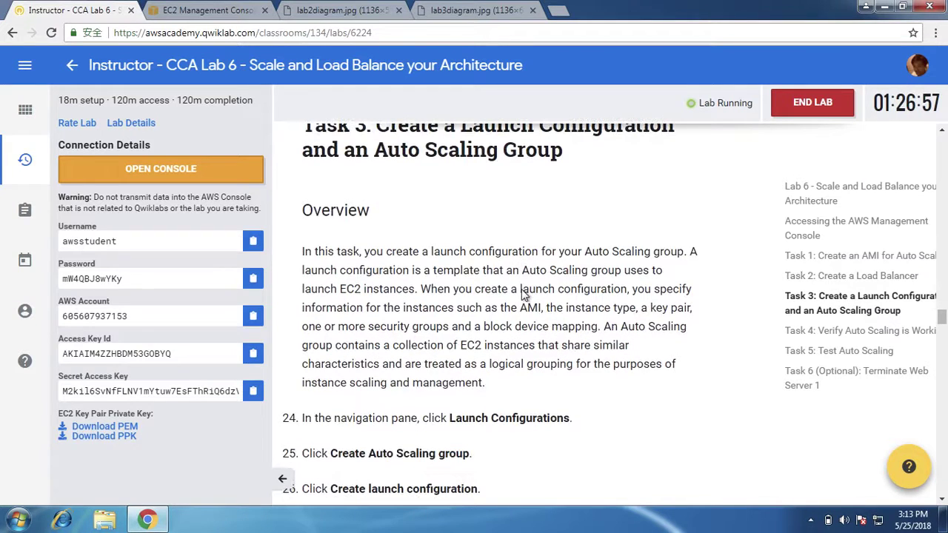
{"action": "scroll", "coordinate": [526, 278], "scroll_direction": "up", "scroll_amount": 1}
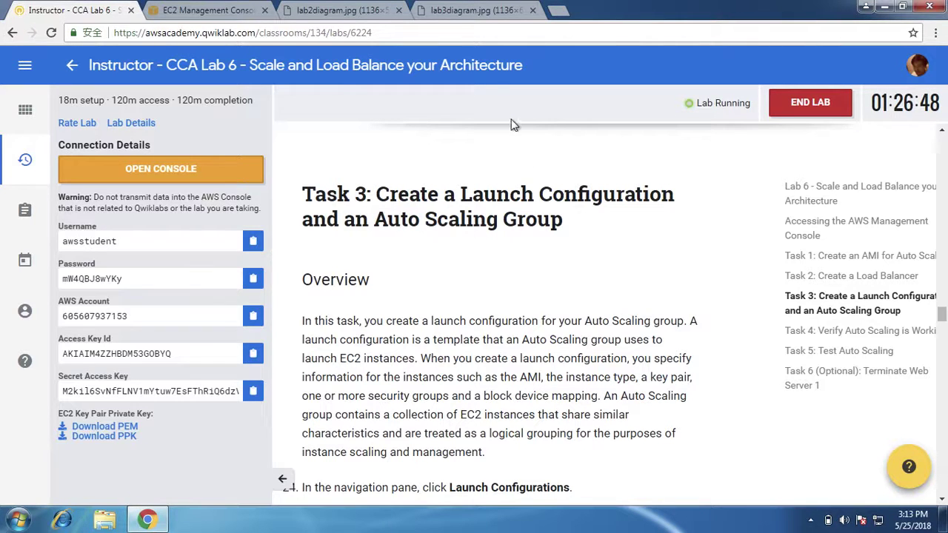
- Examine the Auto Scaling layout in the lab3 diagram and read the Task 3 instructions for creating the launch configuration
{"action": "left_click", "coordinate": [482, 17]}
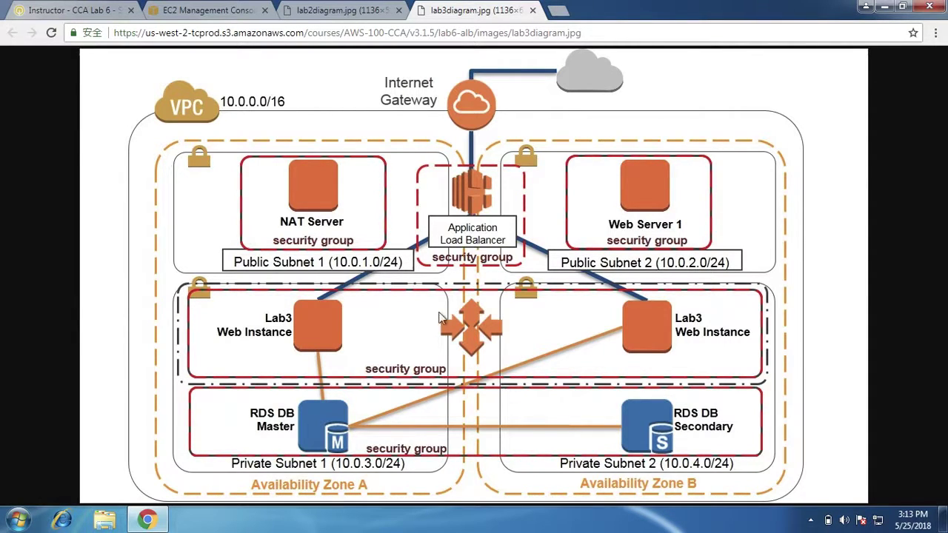
{"action": "left_click", "coordinate": [226, 10]}
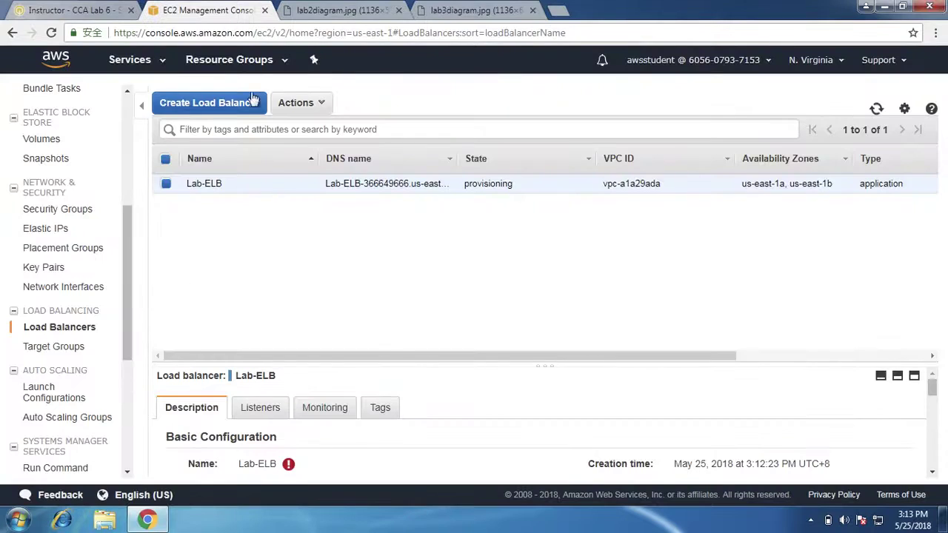
{"action": "left_click", "coordinate": [104, 11]}
{"action": "scroll", "coordinate": [415, 304], "scroll_direction": "down", "scroll_amount": 1}
{"action": "scroll", "coordinate": [415, 304], "scroll_direction": "down", "scroll_amount": 1}
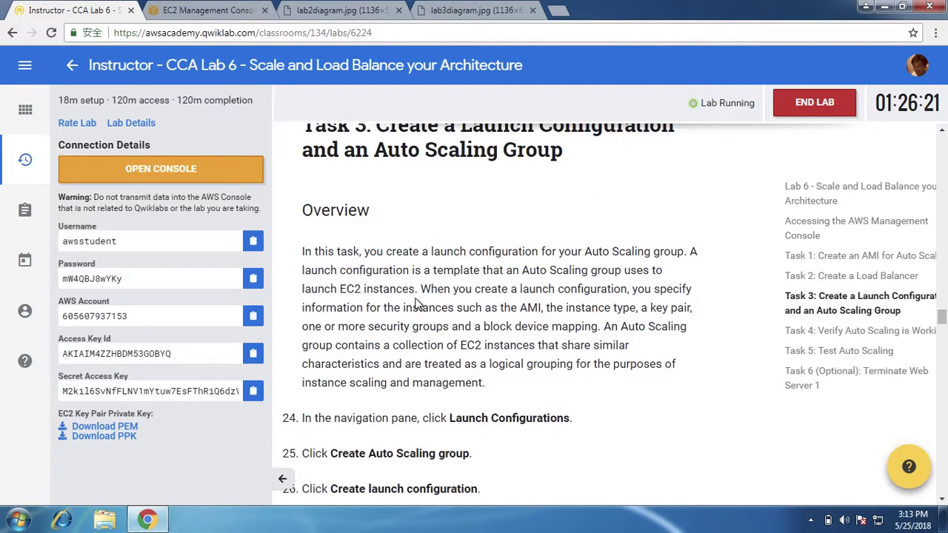
{"action": "scroll", "coordinate": [487, 321], "scroll_direction": "down", "scroll_amount": 2}
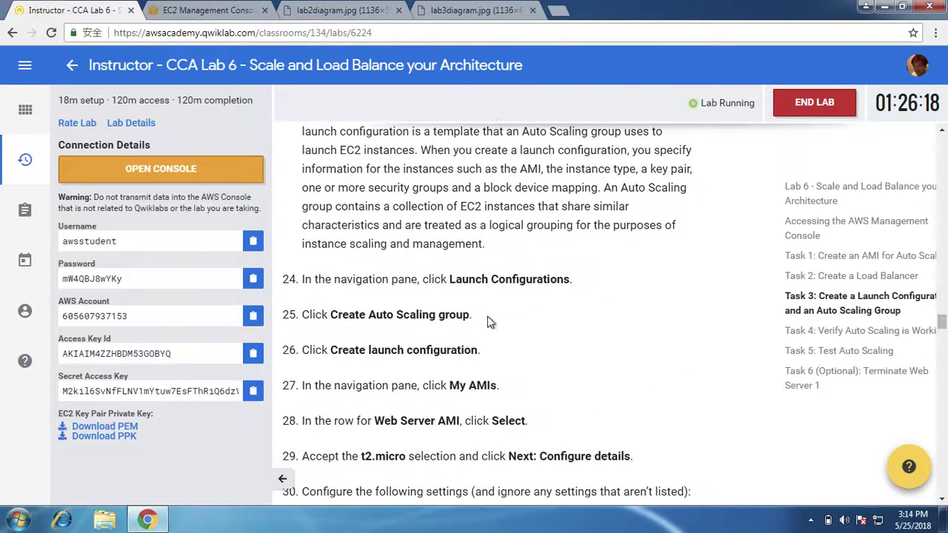
{"action": "scroll", "coordinate": [487, 321], "scroll_direction": "down", "scroll_amount": 1}
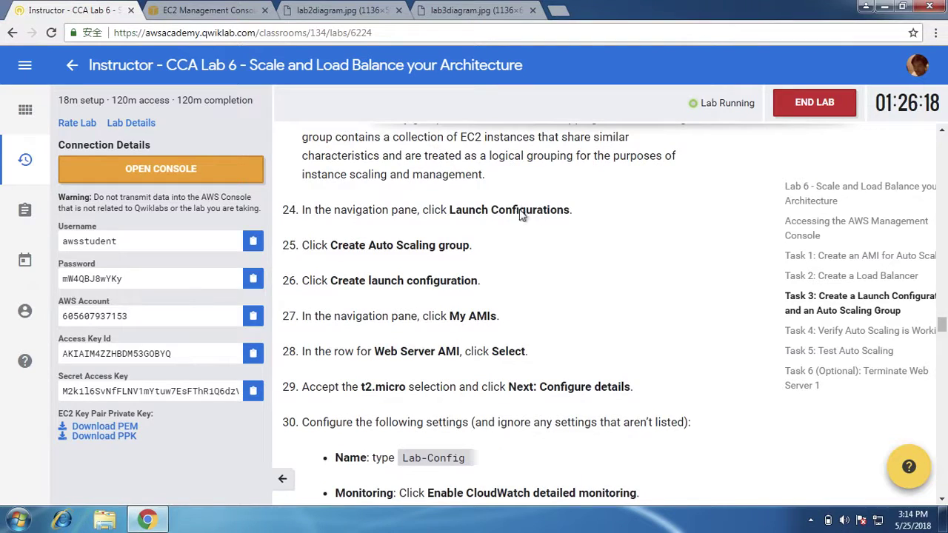
- Open the Launch Configurations page in the EC2 console and check the lab instructions for creating an Auto Scaling group
{"action": "left_click", "coordinate": [187, 7]}
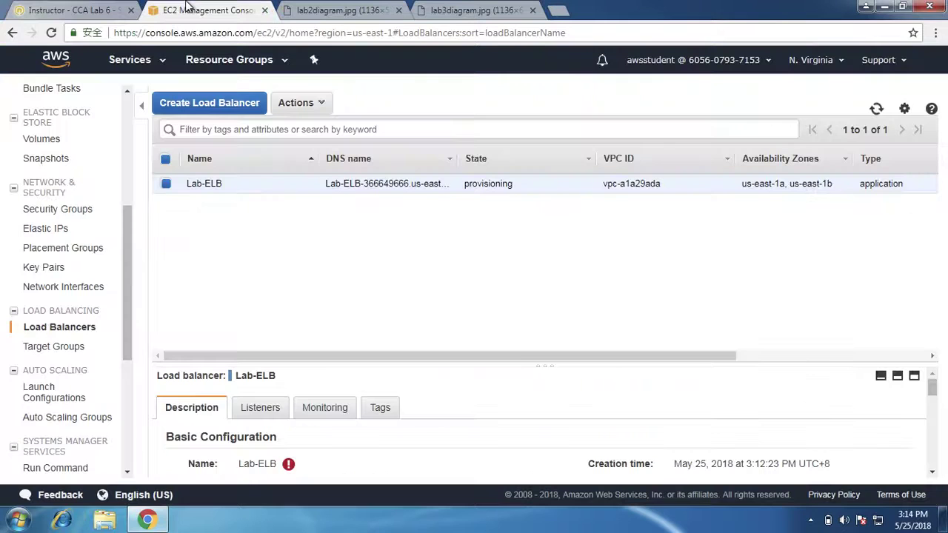
{"action": "left_click", "coordinate": [67, 398]}
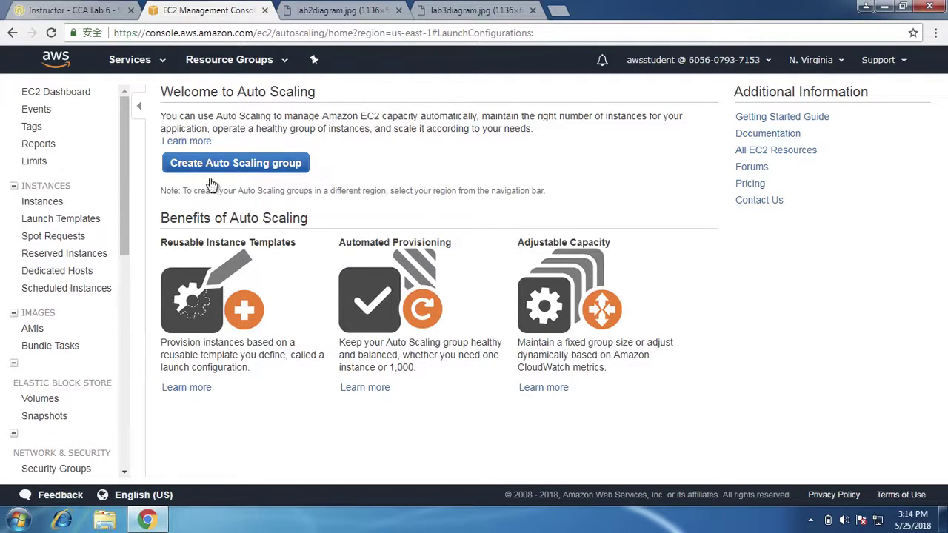
{"action": "left_click", "coordinate": [78, 9]}
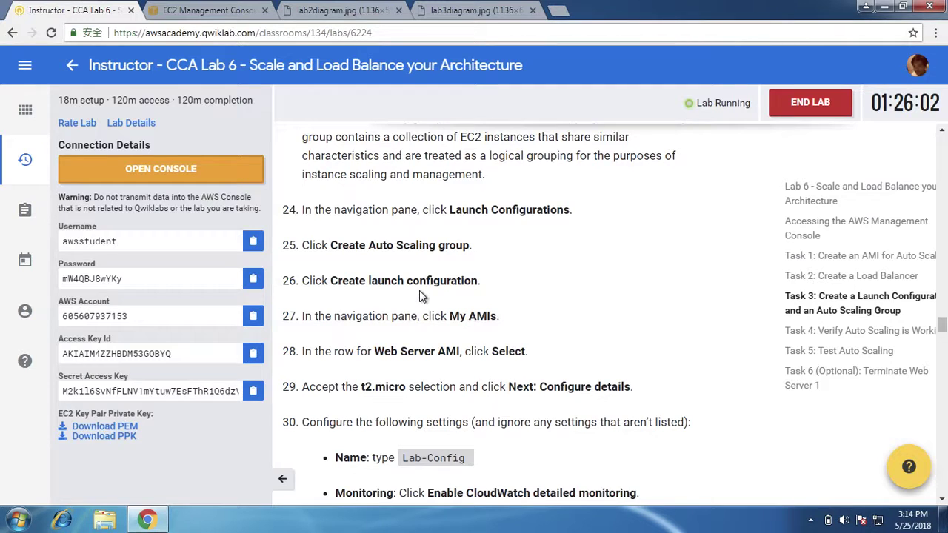
{"action": "left_click", "coordinate": [198, 10]}
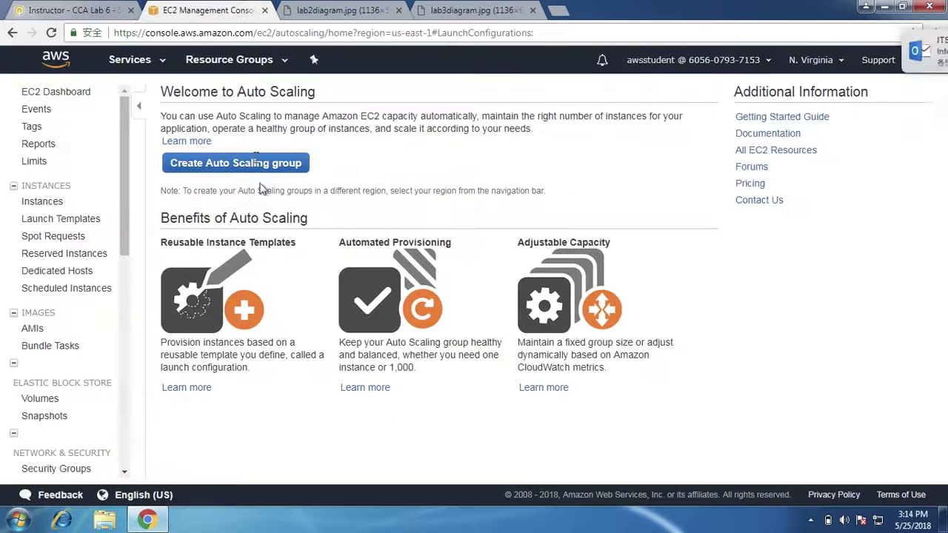
- Start creating an Auto Scaling group, read through the introductory overview, and proceed to creating its launch configuration
{"action": "left_click", "coordinate": [268, 167]}
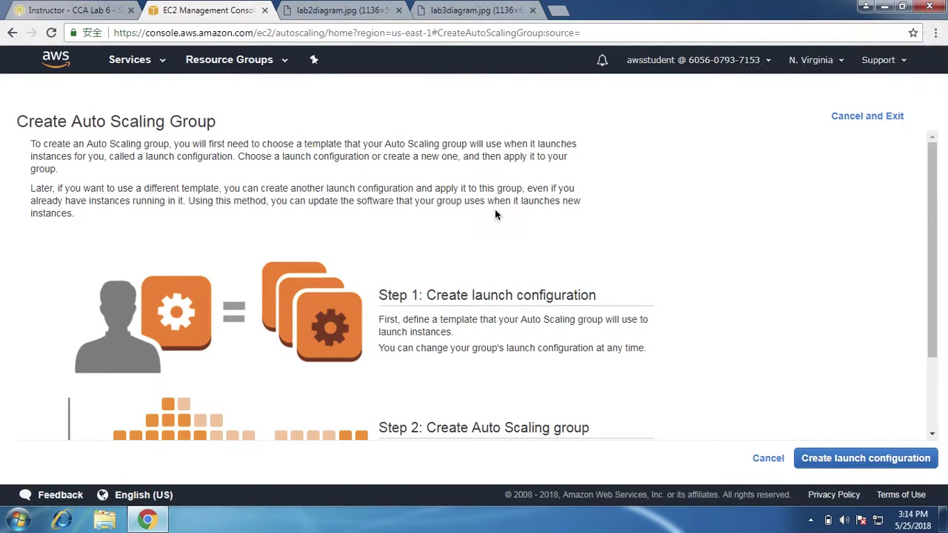
{"action": "left_click", "coordinate": [935, 196]}
{"action": "left_click_drag", "start_coordinate": [935, 196], "coordinate": [933, 212]}
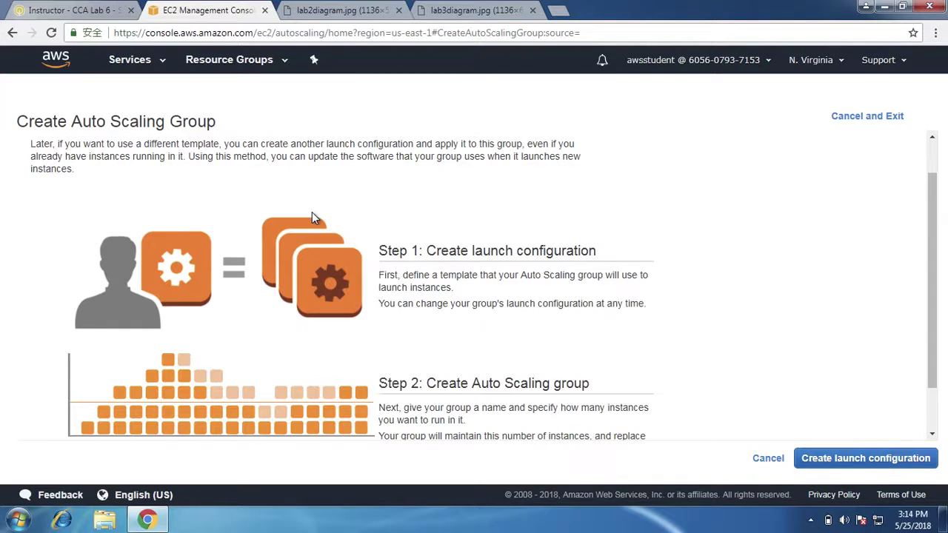
{"action": "left_click_drag", "start_coordinate": [936, 311], "coordinate": [937, 368]}
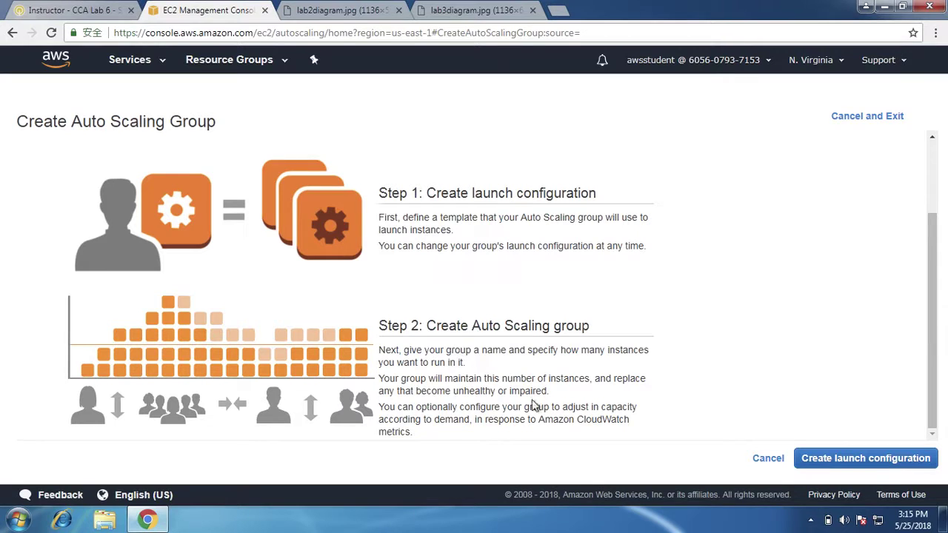
{"action": "scroll", "coordinate": [497, 368], "scroll_direction": "up", "scroll_amount": 3}
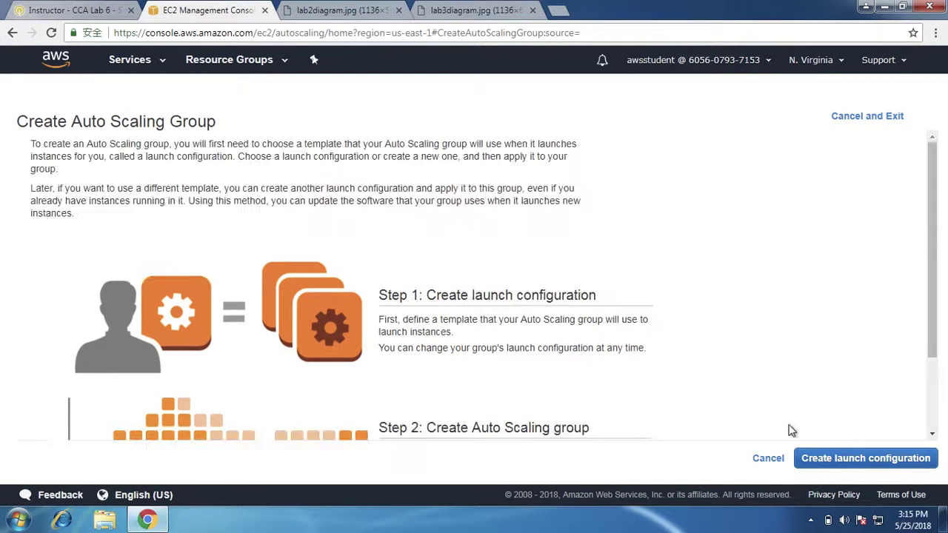
{"action": "left_click", "coordinate": [851, 457]}
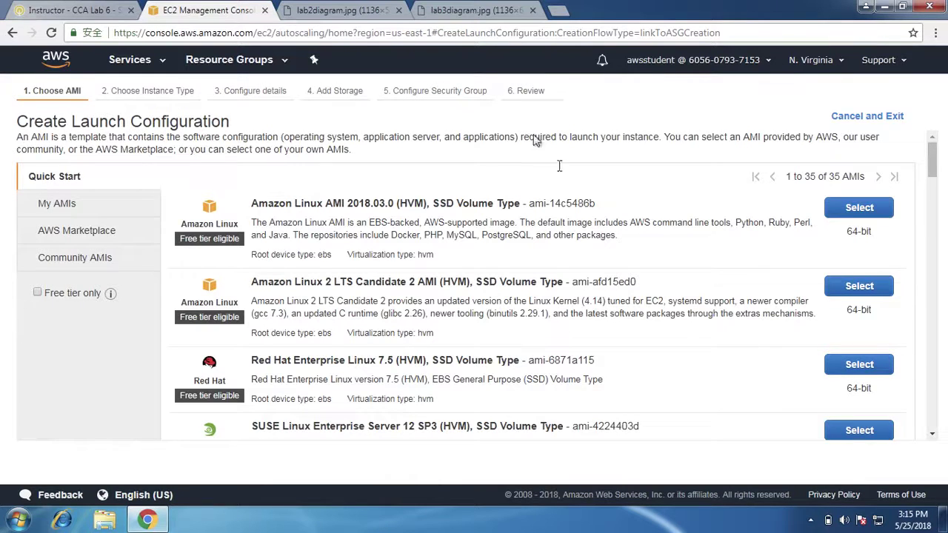
- Check the lab instructions and architecture diagrams, then choose Web Server AMI from the account's own AMIs for the launch configuration
{"action": "left_click", "coordinate": [103, 12]}
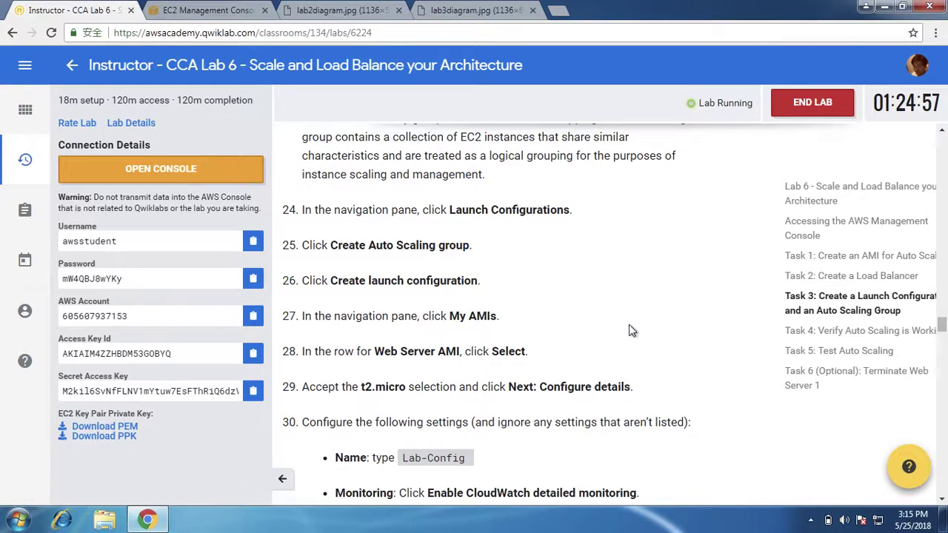
{"action": "scroll", "coordinate": [629, 325], "scroll_direction": "down", "scroll_amount": 1}
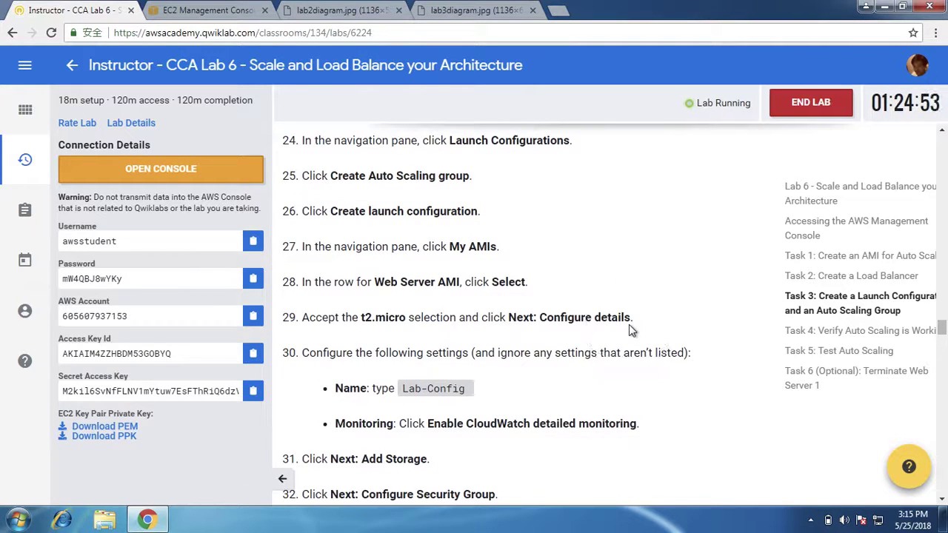
{"action": "left_click", "coordinate": [300, 8]}
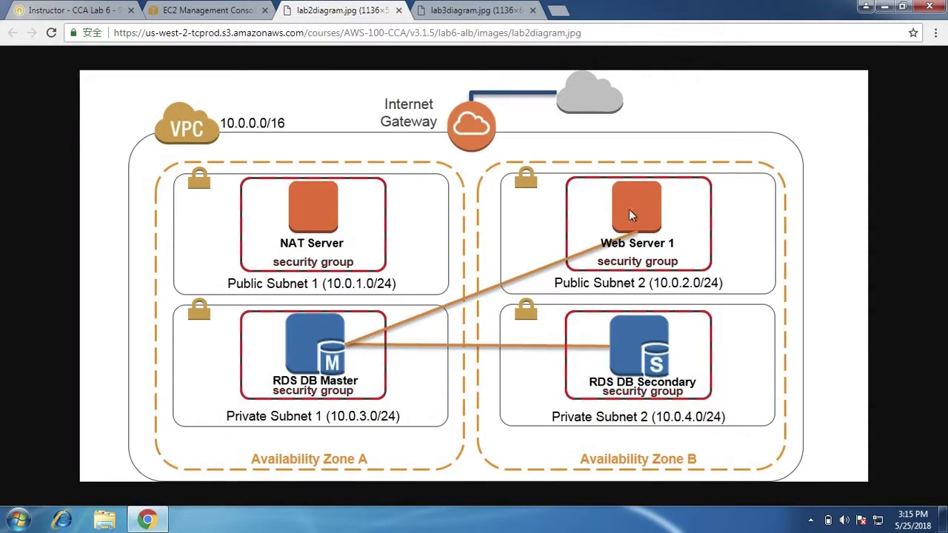
{"action": "left_click", "coordinate": [474, 19]}
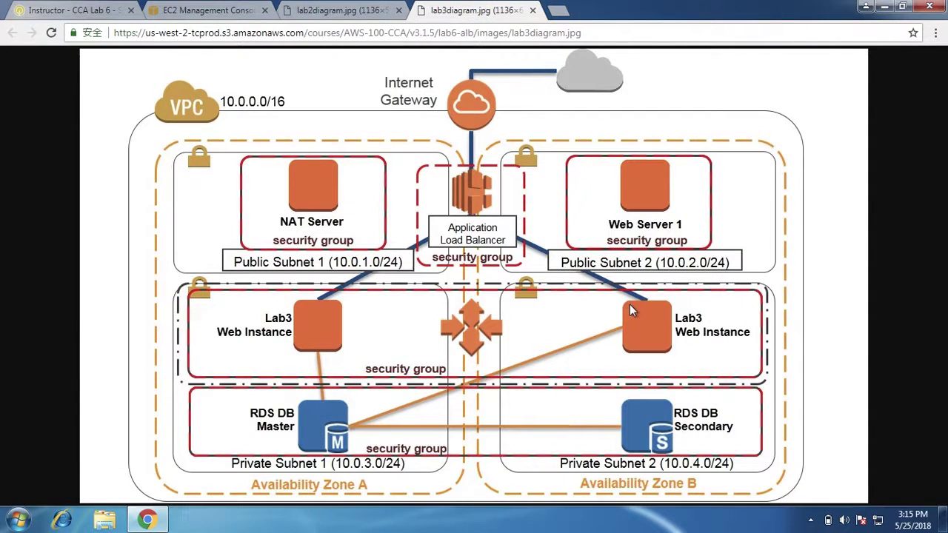
{"action": "left_click", "coordinate": [216, 9]}
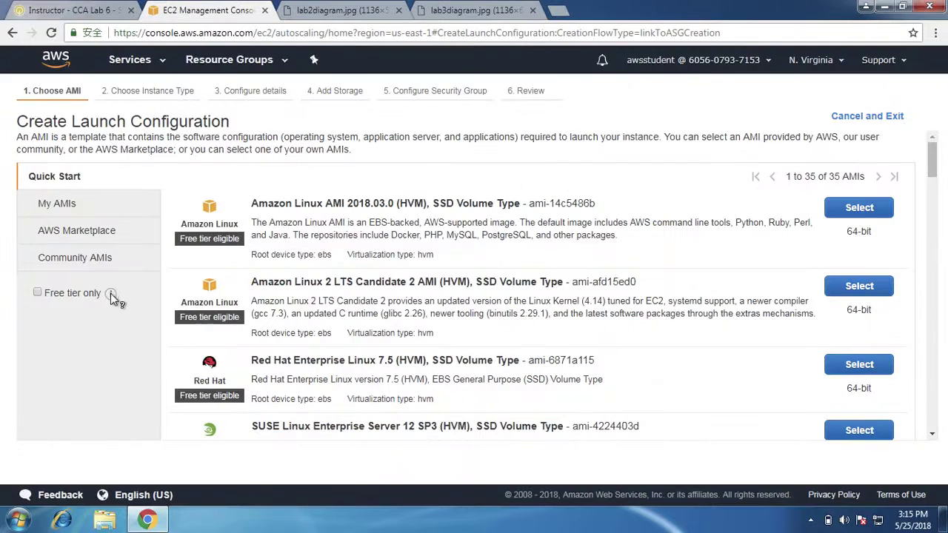
{"action": "left_click", "coordinate": [66, 203]}
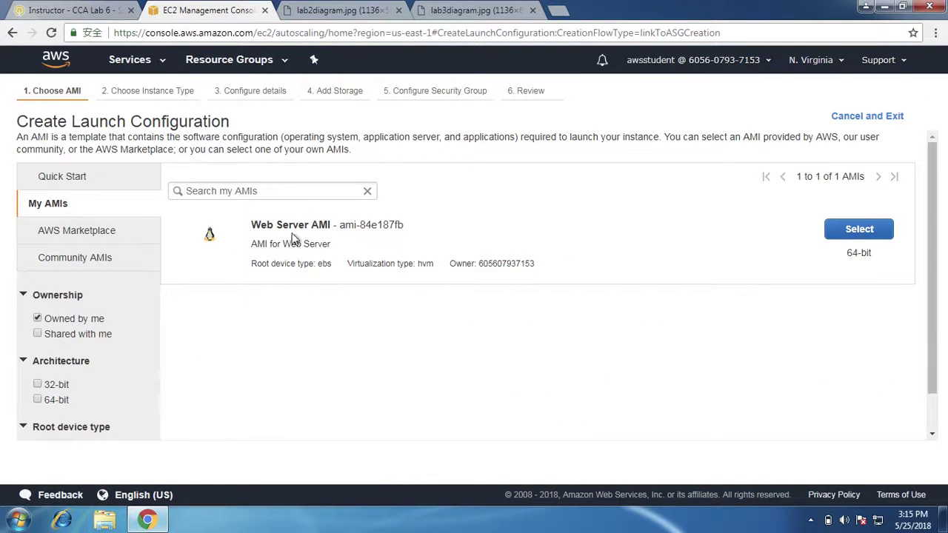
{"action": "left_click", "coordinate": [851, 233]}
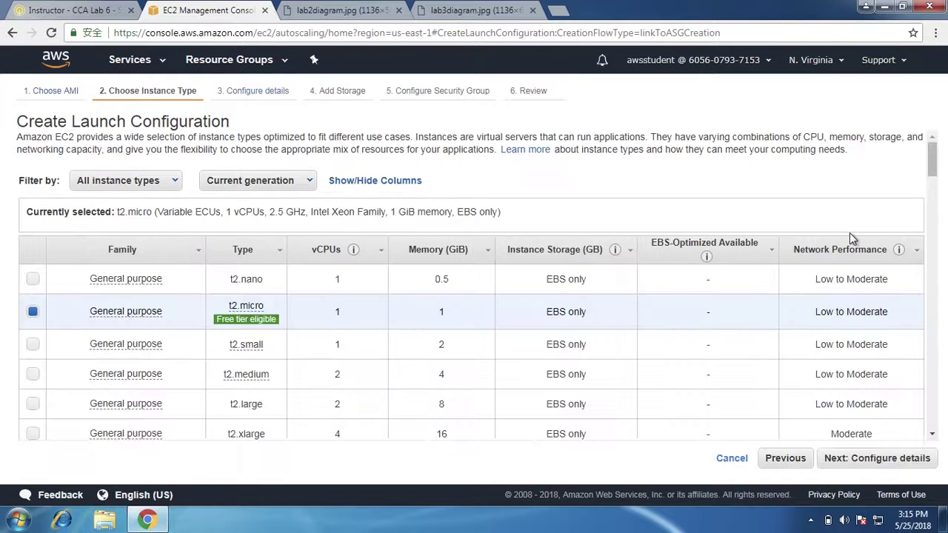
- Copy the launch configuration name Lab-Config from step 30 of the lab instructions and read the following steps
{"action": "left_click", "coordinate": [38, 10]}
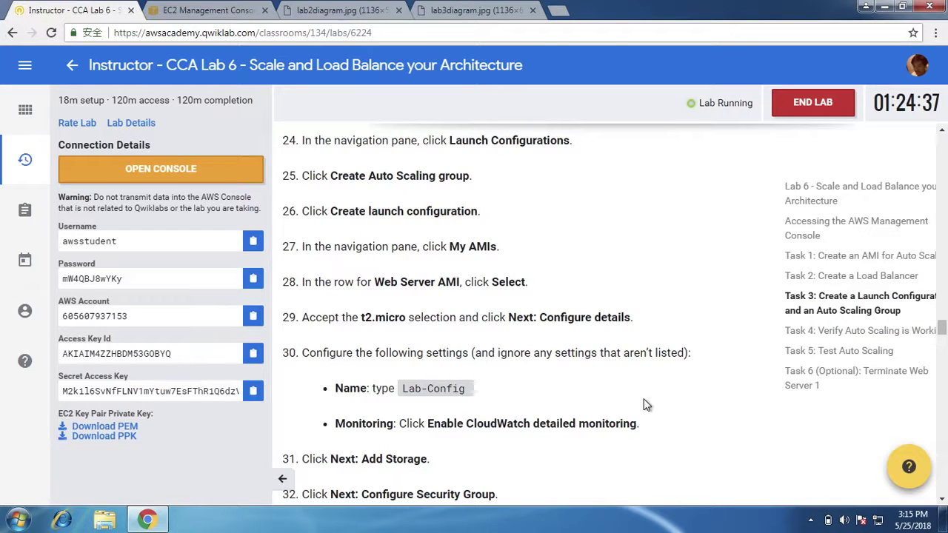
{"action": "right_click", "coordinate": [572, 361]}
{"action": "left_click", "coordinate": [406, 393]}
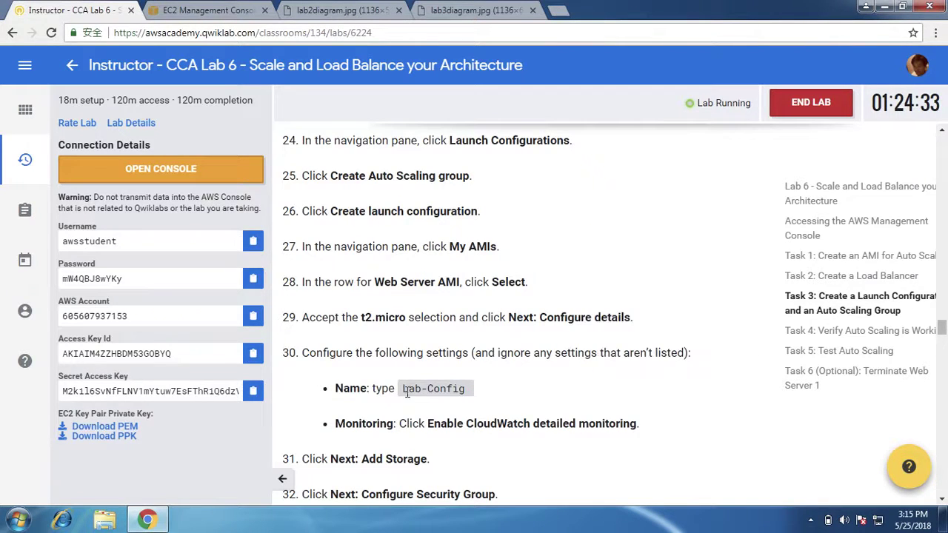
{"action": "left_click_drag", "start_coordinate": [405, 392], "coordinate": [489, 392]}
{"action": "key", "text": "ctrl+c"}
{"action": "scroll", "coordinate": [488, 394], "scroll_direction": "down", "scroll_amount": 2}
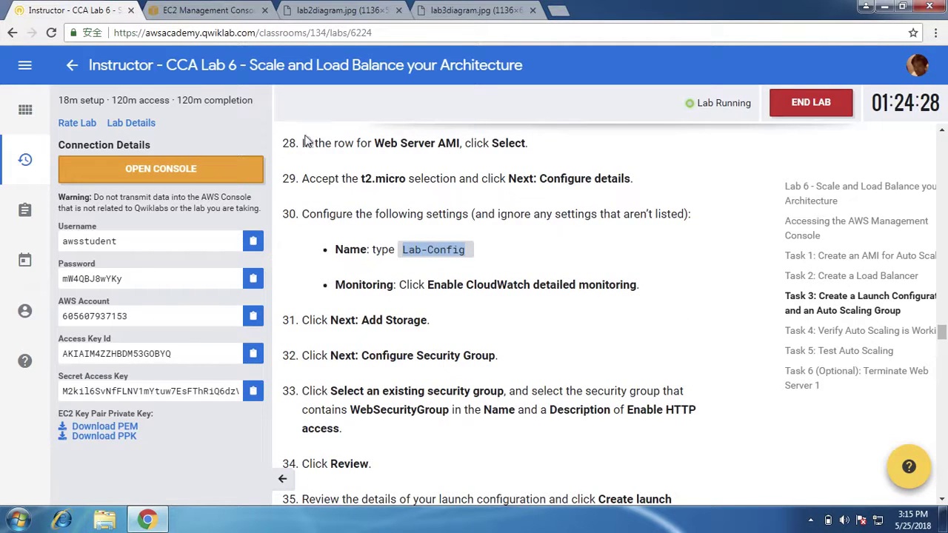
- Accept the t2.micro instance type and name the launch configuration Lab-Config
{"action": "left_click", "coordinate": [176, 8]}
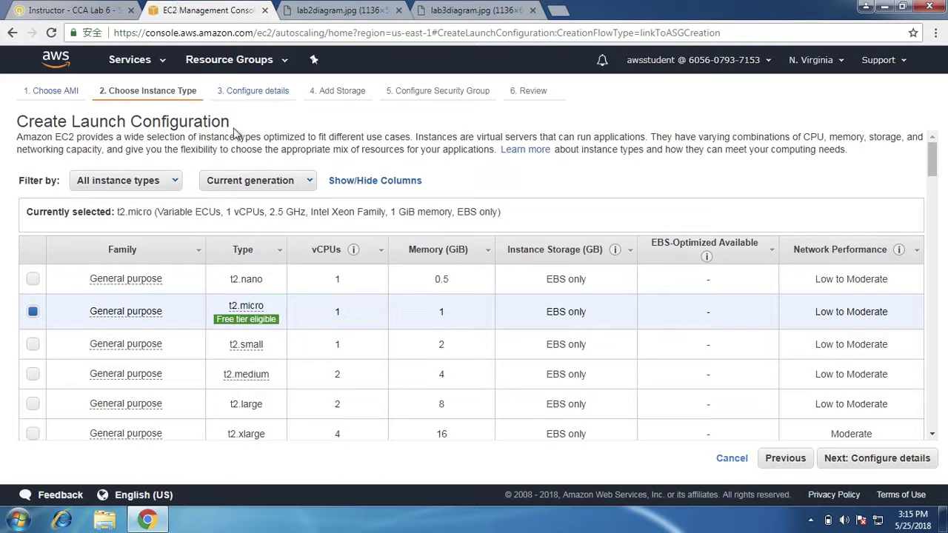
{"action": "left_click", "coordinate": [851, 458]}
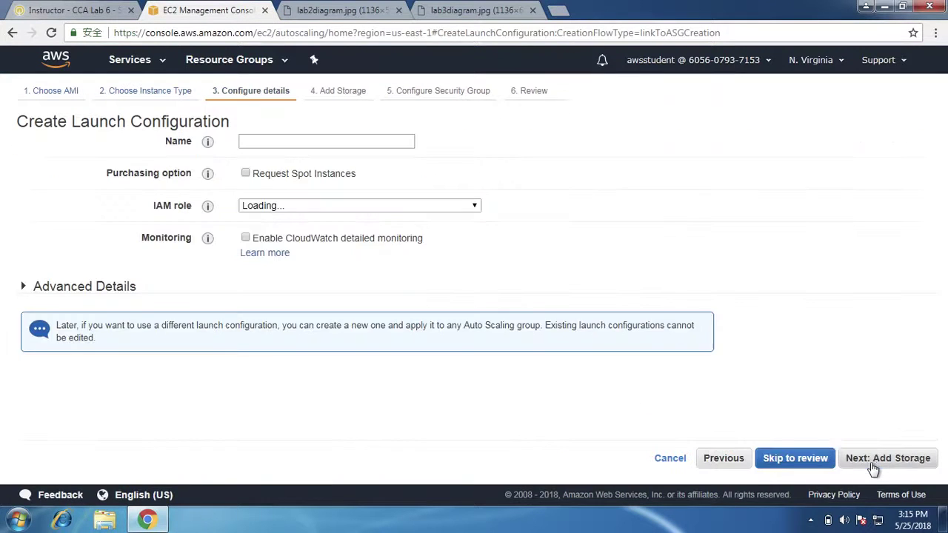
{"action": "left_click", "coordinate": [274, 141]}
{"action": "right_click", "coordinate": [274, 141]}
{"action": "left_click", "coordinate": [312, 224]}
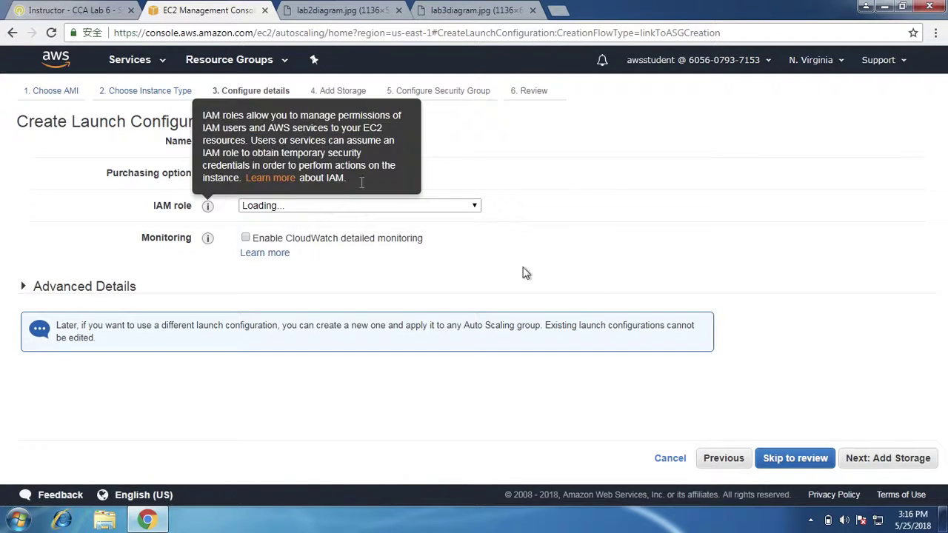
- Set the launch configuration's IAM role to None and enable CloudWatch detailed monitoring
{"action": "left_click", "coordinate": [416, 205]}
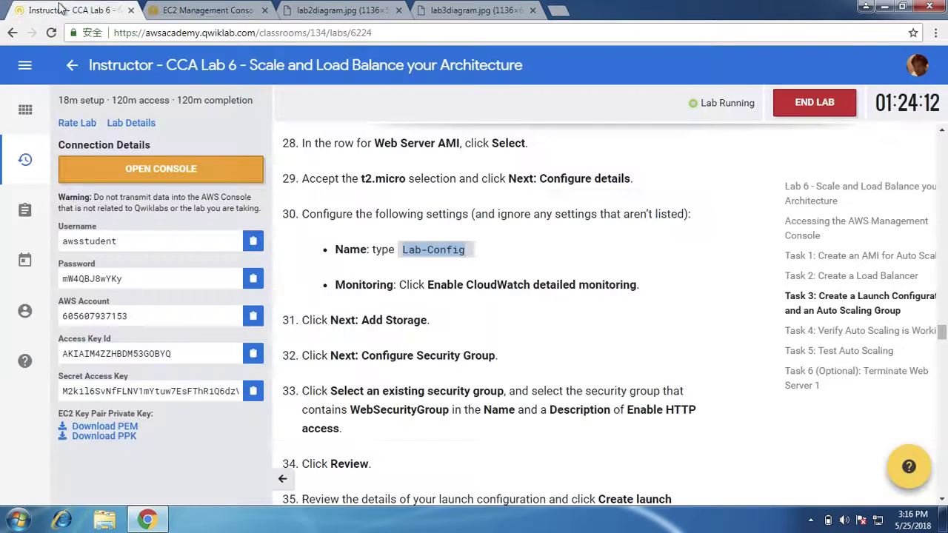
{"action": "left_click", "coordinate": [41, 9]}
{"action": "left_click", "coordinate": [215, 9]}
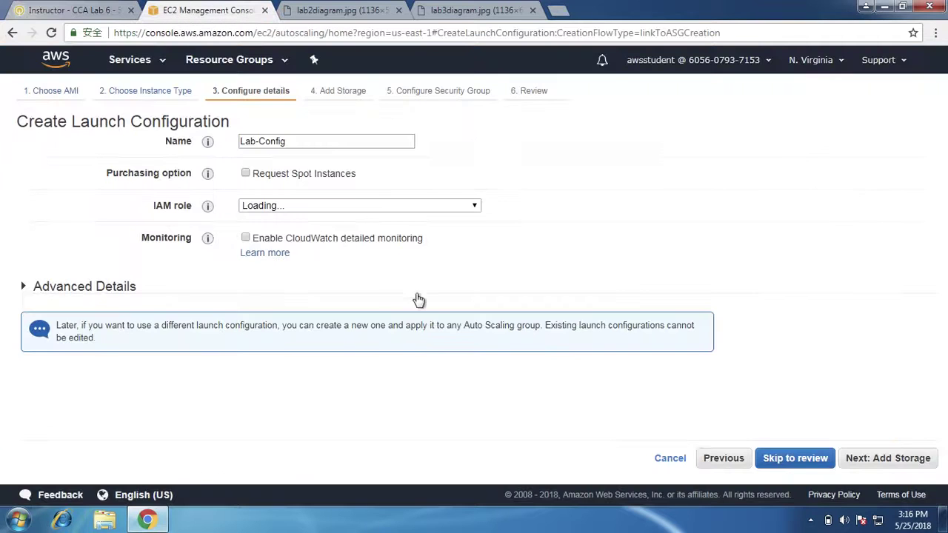
{"action": "left_click", "coordinate": [416, 209]}
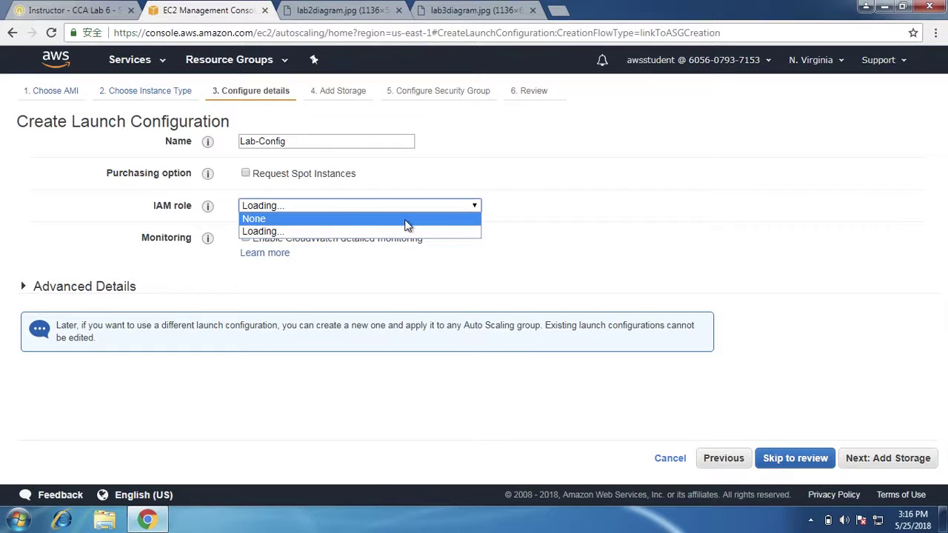
{"action": "left_click", "coordinate": [406, 221]}
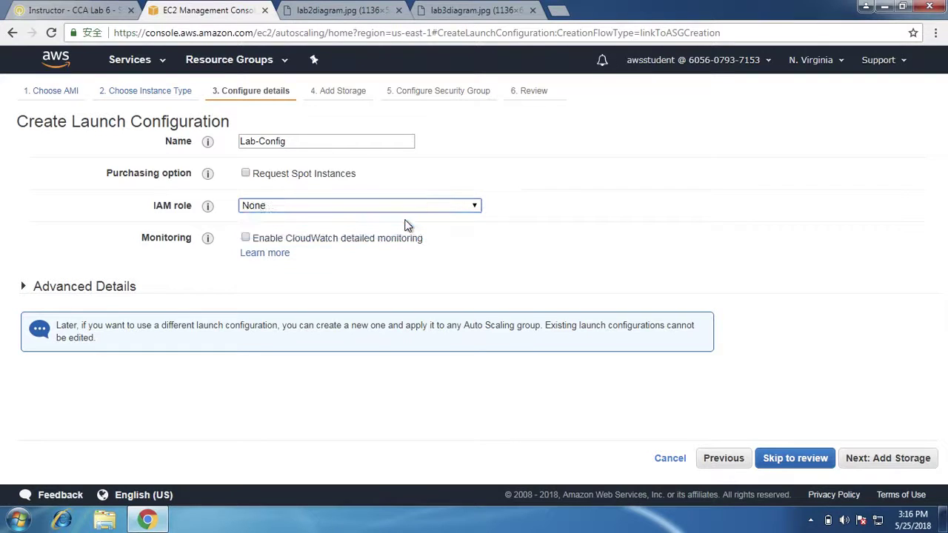
{"action": "left_click", "coordinate": [246, 242]}
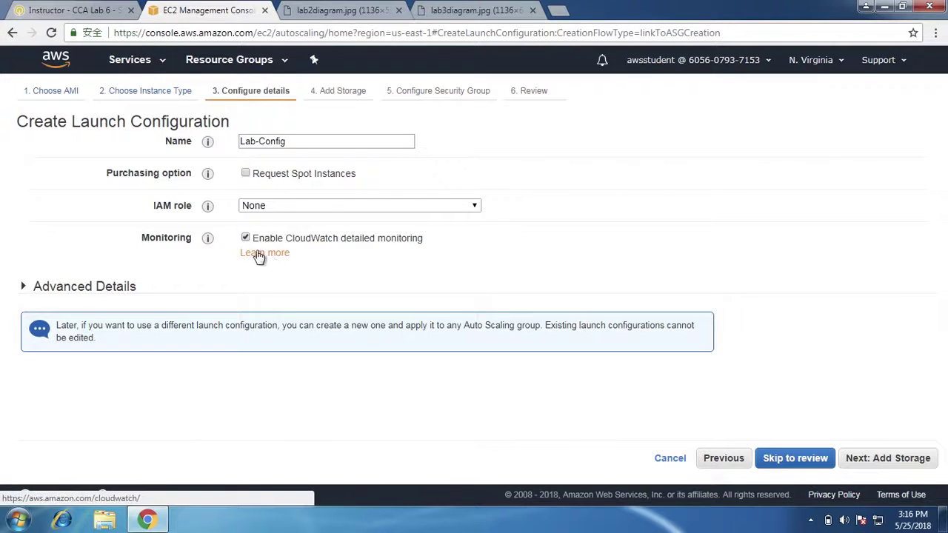
- Read the monitoring help text and look over the launch configuration's advanced details without changing them
{"action": "mouse_move", "coordinate": [207, 235]}
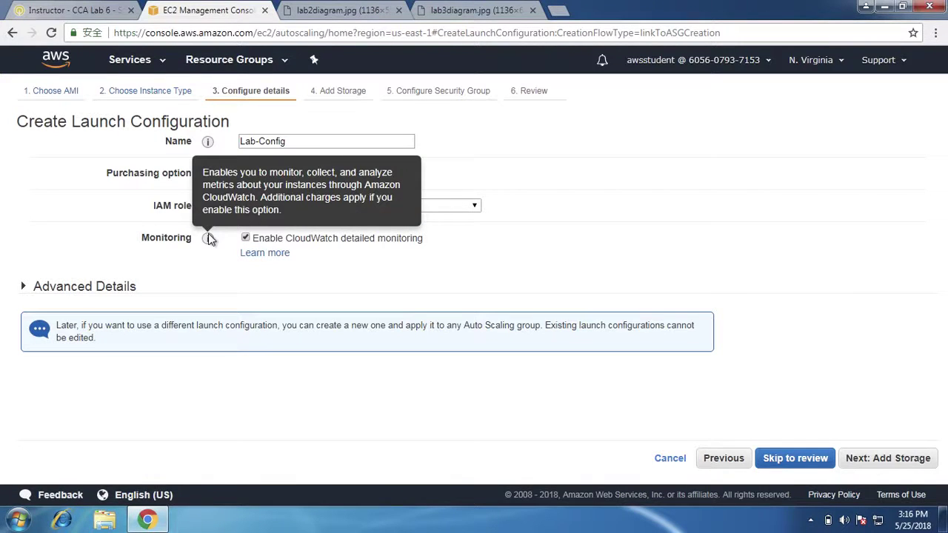
{"action": "left_click", "coordinate": [107, 289]}
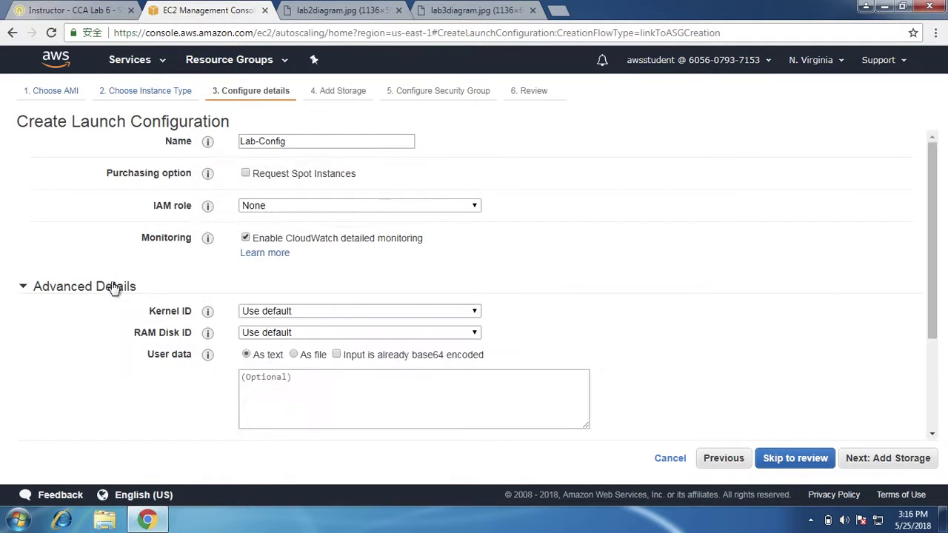
{"action": "left_click", "coordinate": [97, 288]}
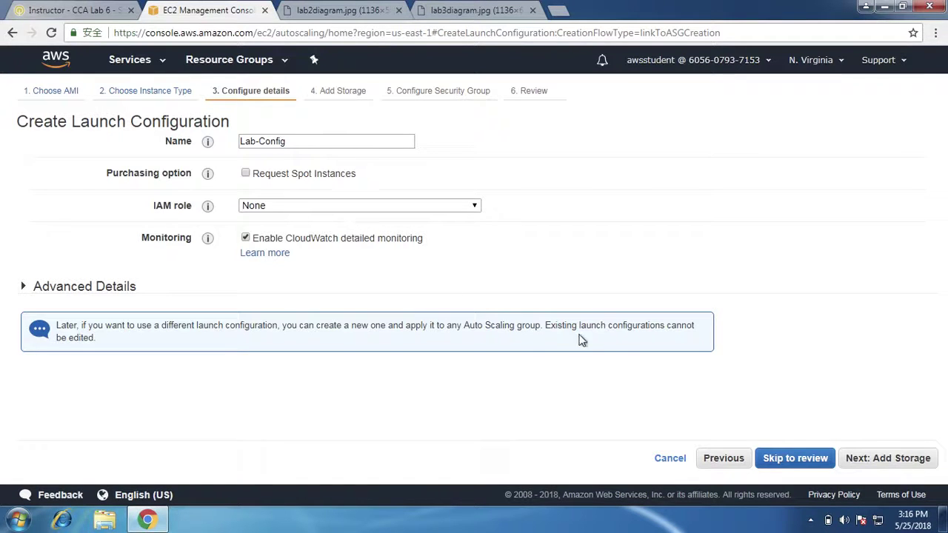
- Read lab steps 31 to 36, then accept the default root volume storage and proceed to the security group settings
{"action": "left_click", "coordinate": [81, 8]}
{"action": "scroll", "coordinate": [516, 313], "scroll_direction": "down", "scroll_amount": 1}
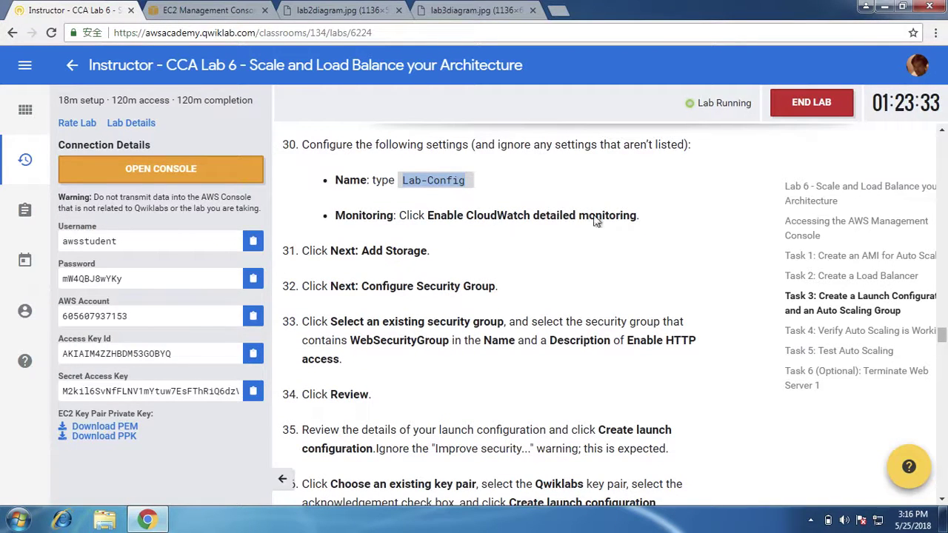
{"action": "scroll", "coordinate": [502, 253], "scroll_direction": "down", "scroll_amount": 1}
{"action": "scroll", "coordinate": [502, 254], "scroll_direction": "down", "scroll_amount": 1}
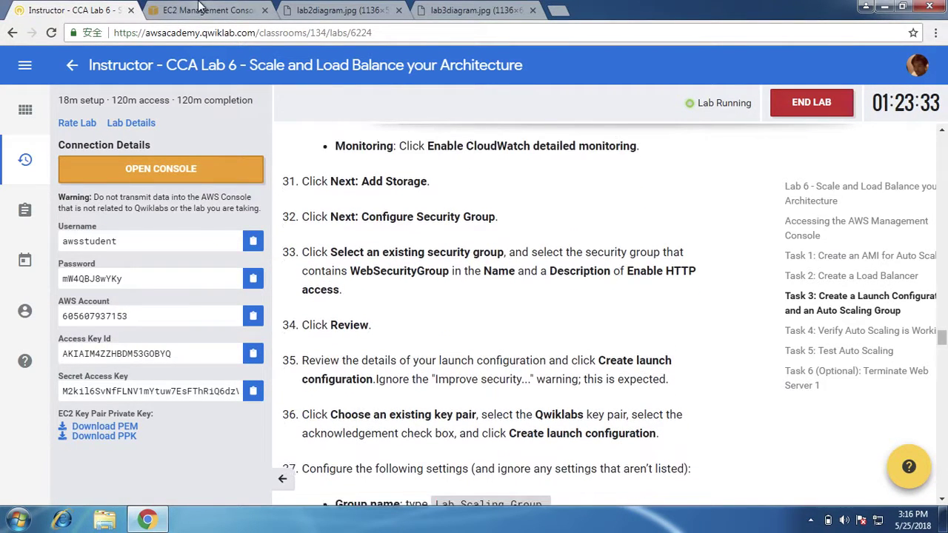
{"action": "left_click", "coordinate": [200, 9]}
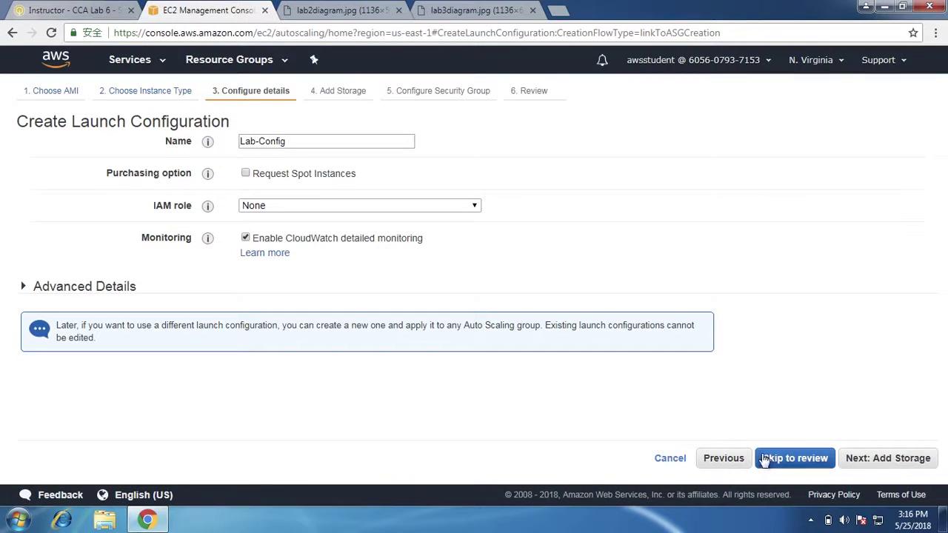
{"action": "left_click", "coordinate": [901, 459]}
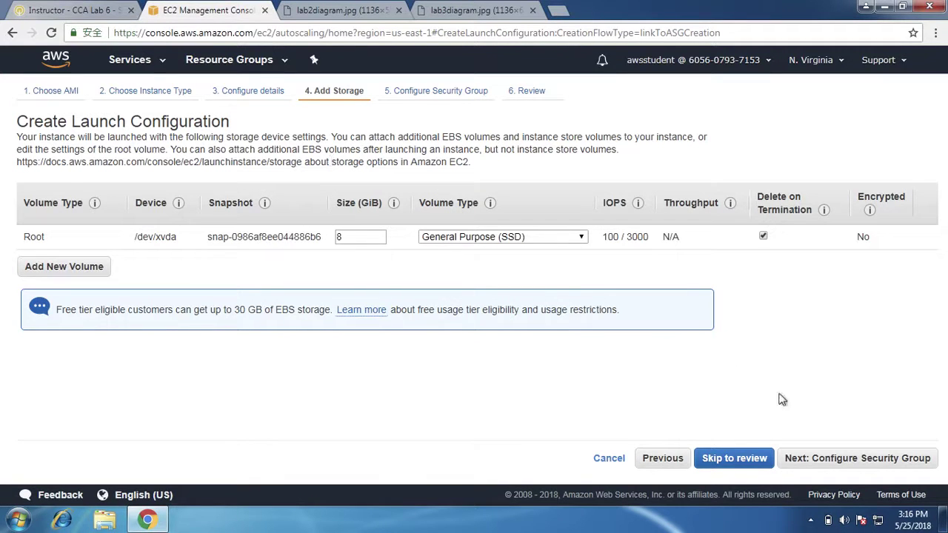
{"action": "left_click", "coordinate": [836, 458]}
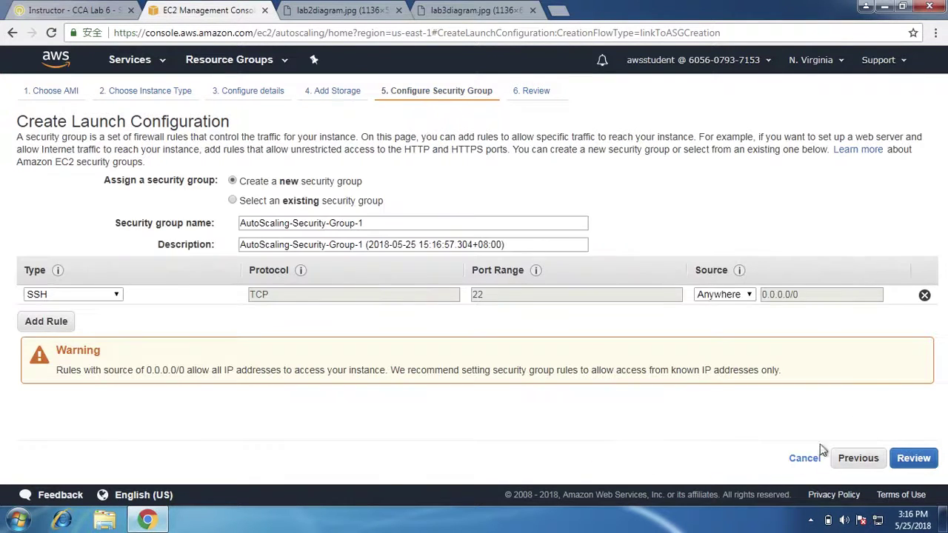
- Assign the existing WebSecurityGroup described as Enable HTTP access to the launch configuration and proceed to its review
{"action": "left_click", "coordinate": [296, 201]}
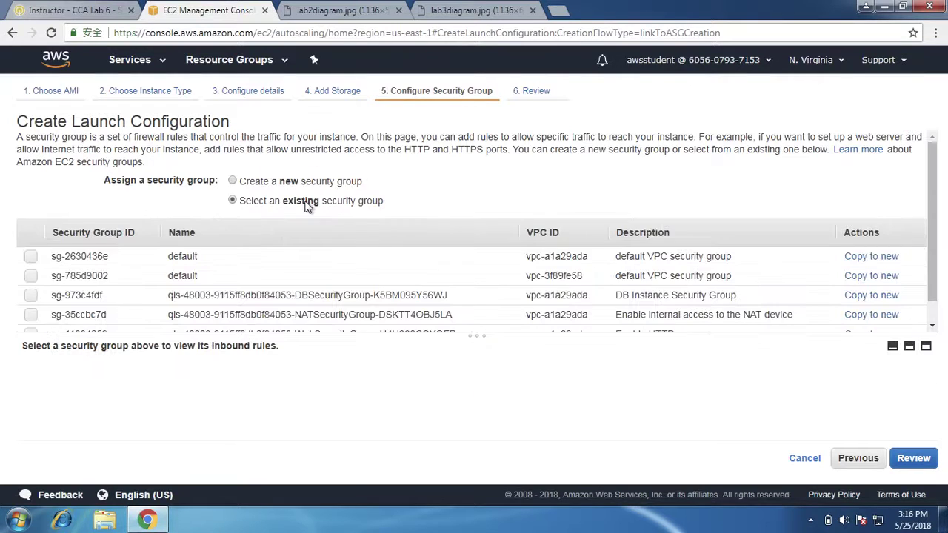
{"action": "left_click", "coordinate": [90, 7]}
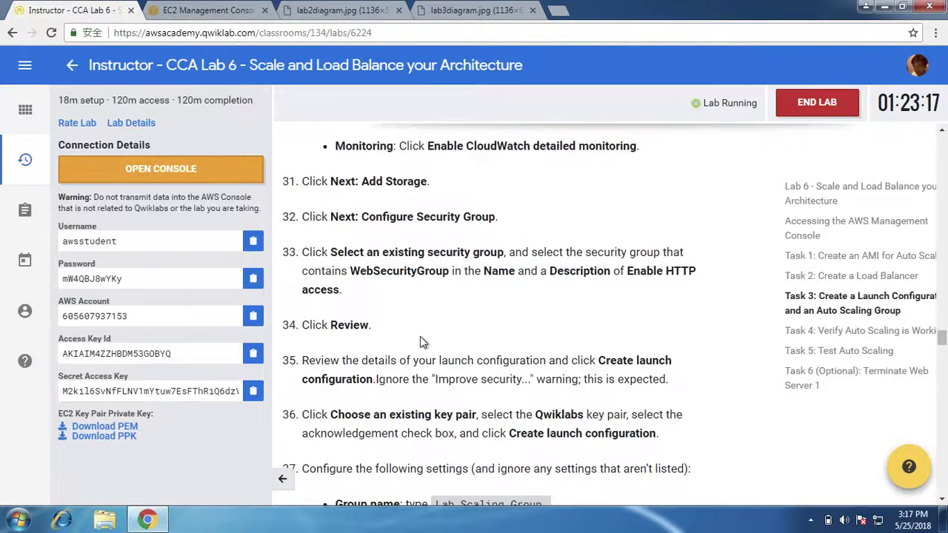
{"action": "scroll", "coordinate": [419, 338], "scroll_direction": "down", "scroll_amount": 1}
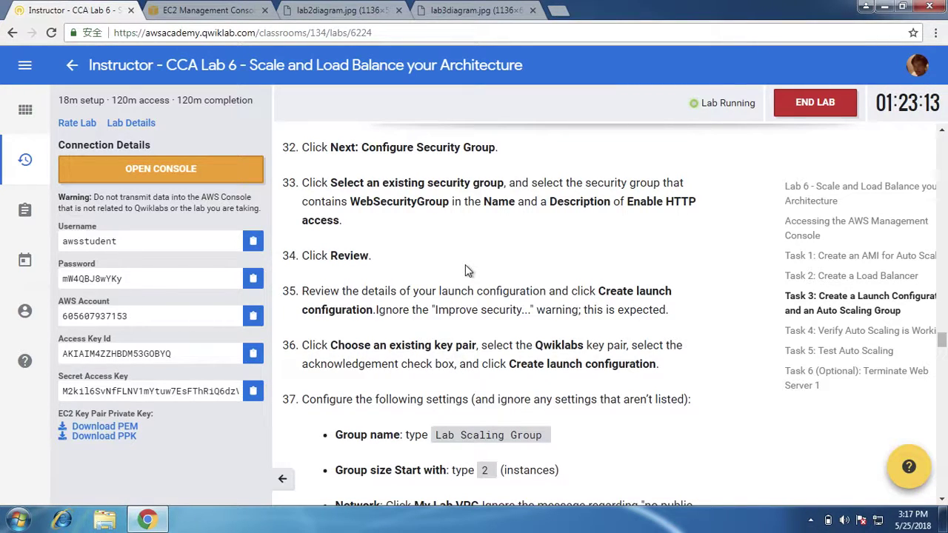
{"action": "left_click", "coordinate": [214, 10]}
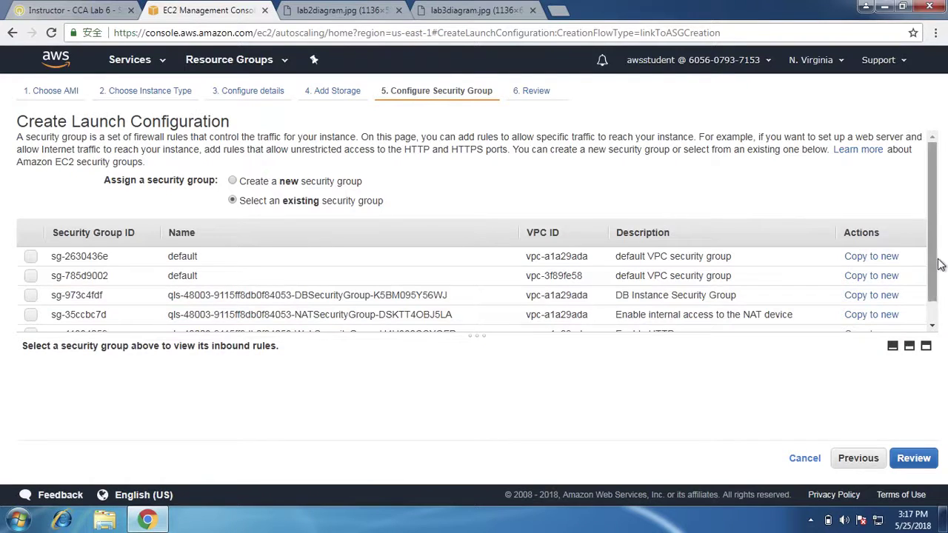
{"action": "scroll", "coordinate": [940, 296], "scroll_direction": "down", "scroll_amount": 1}
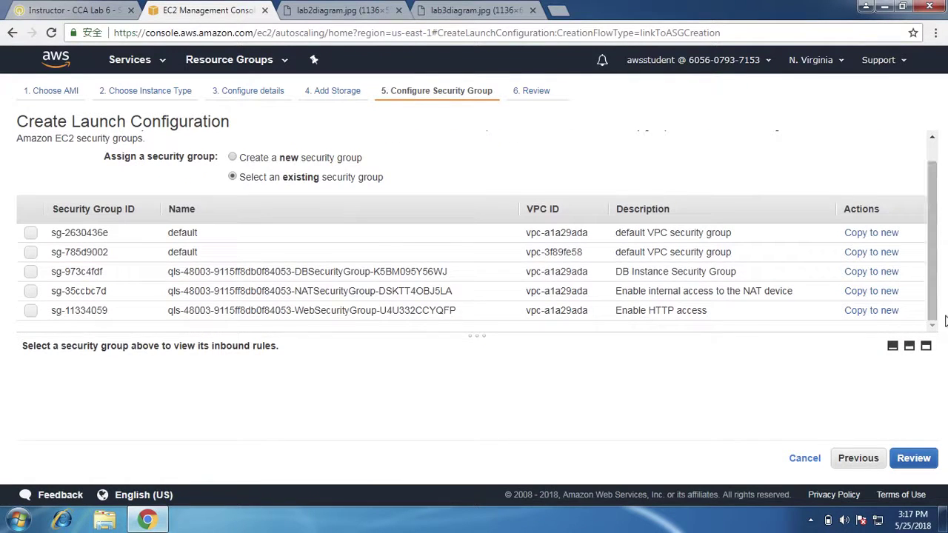
{"action": "left_click", "coordinate": [31, 312]}
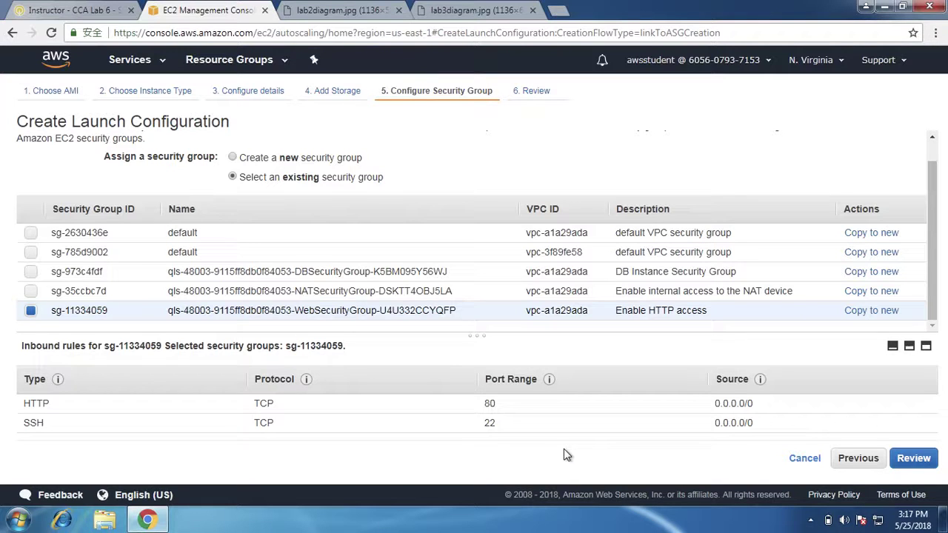
{"action": "left_click", "coordinate": [910, 460]}
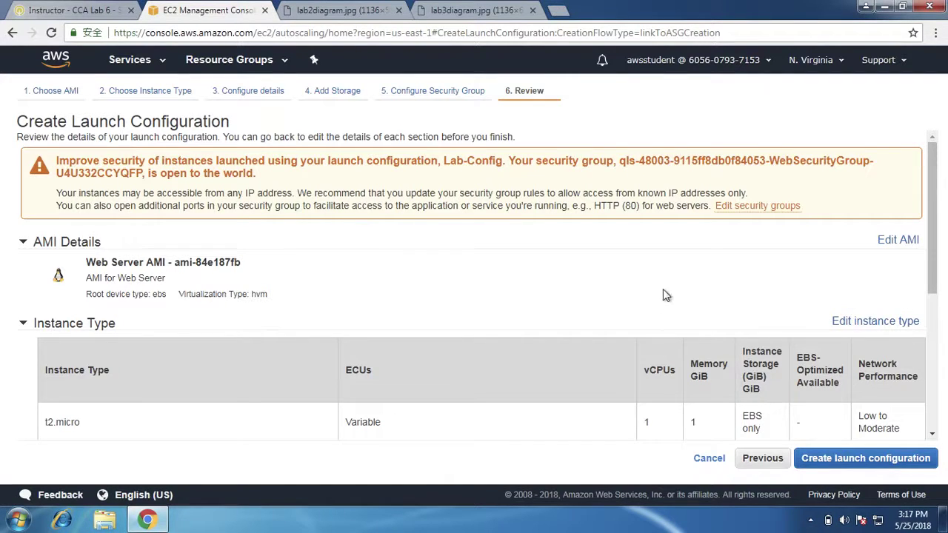
- Review the launch configuration and create it with the existing qwikLABS-L141-48003 key pair, acknowledging access to the private key file
{"action": "scroll", "coordinate": [664, 294], "scroll_direction": "down", "scroll_amount": 2}
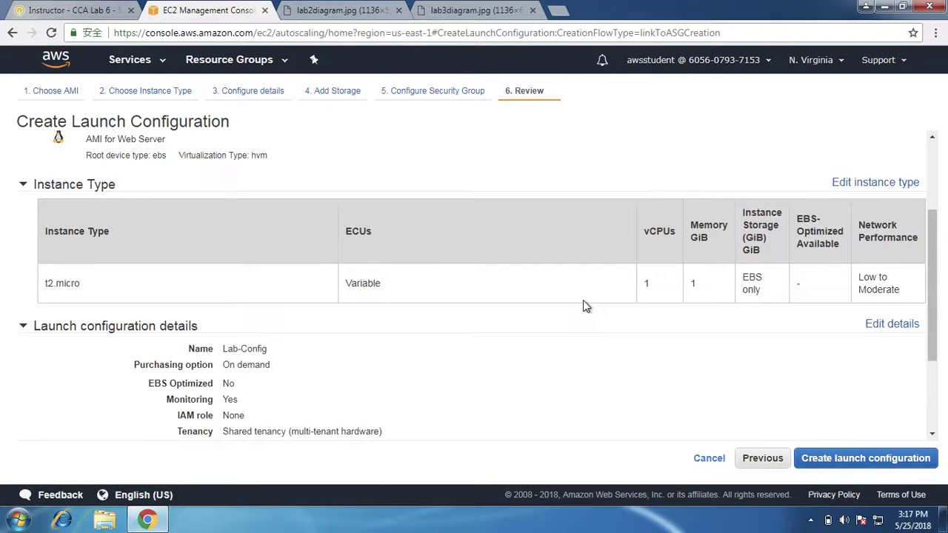
{"action": "scroll", "coordinate": [584, 307], "scroll_direction": "down", "scroll_amount": 2}
{"action": "left_click", "coordinate": [885, 457]}
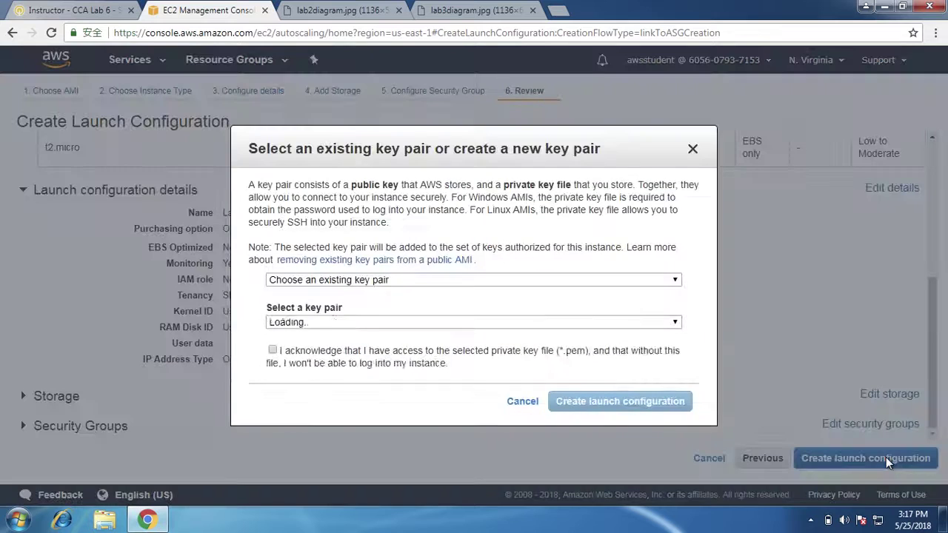
{"action": "left_click", "coordinate": [273, 350]}
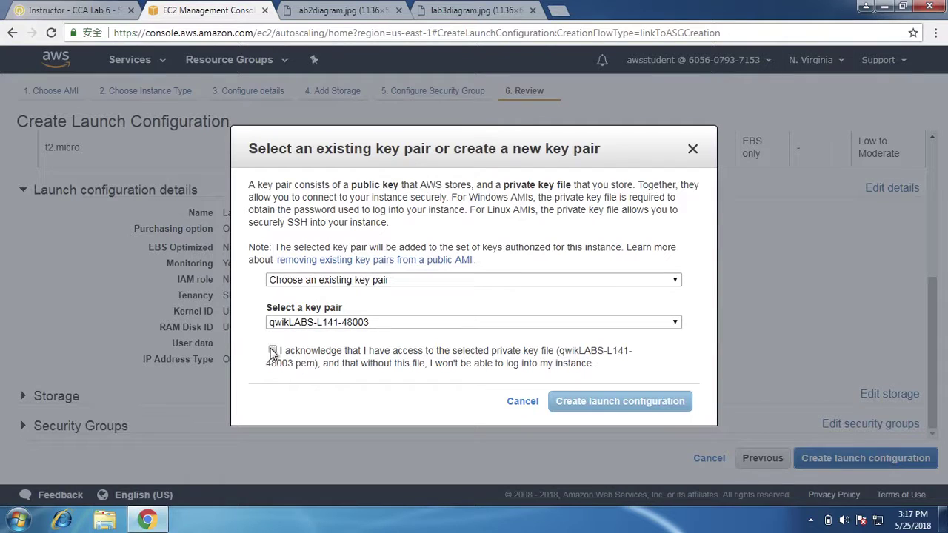
{"action": "left_click", "coordinate": [74, 10]}
{"action": "scroll", "coordinate": [454, 350], "scroll_direction": "down", "scroll_amount": 1}
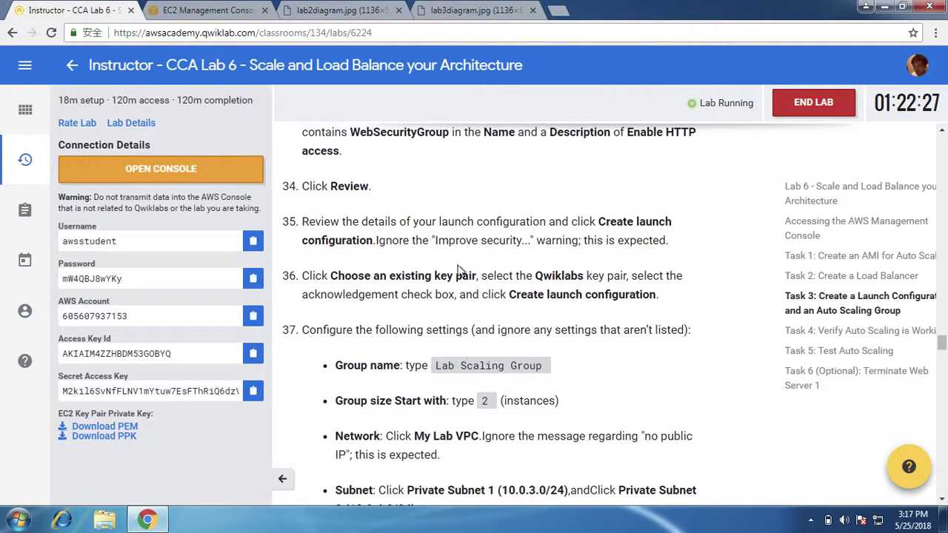
{"action": "scroll", "coordinate": [447, 313], "scroll_direction": "down", "scroll_amount": 1}
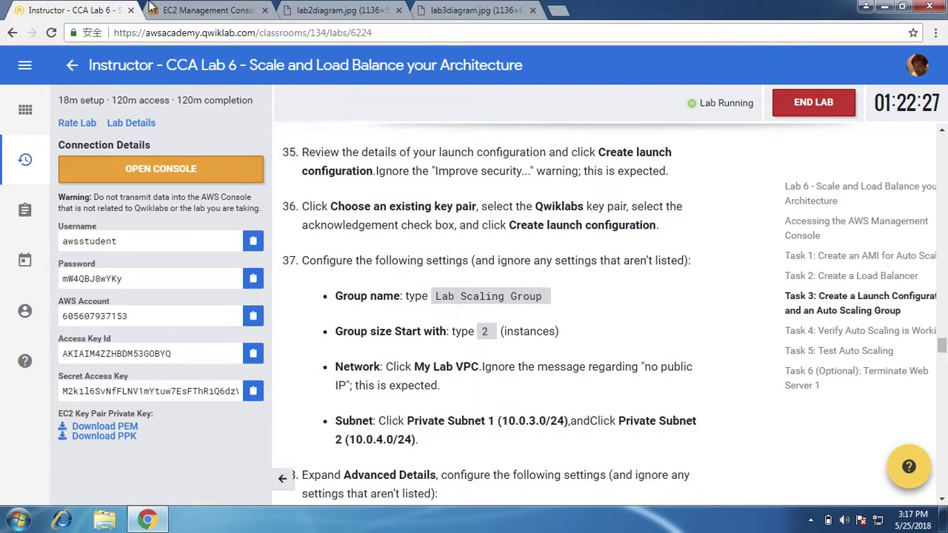
{"action": "left_click", "coordinate": [151, 7]}
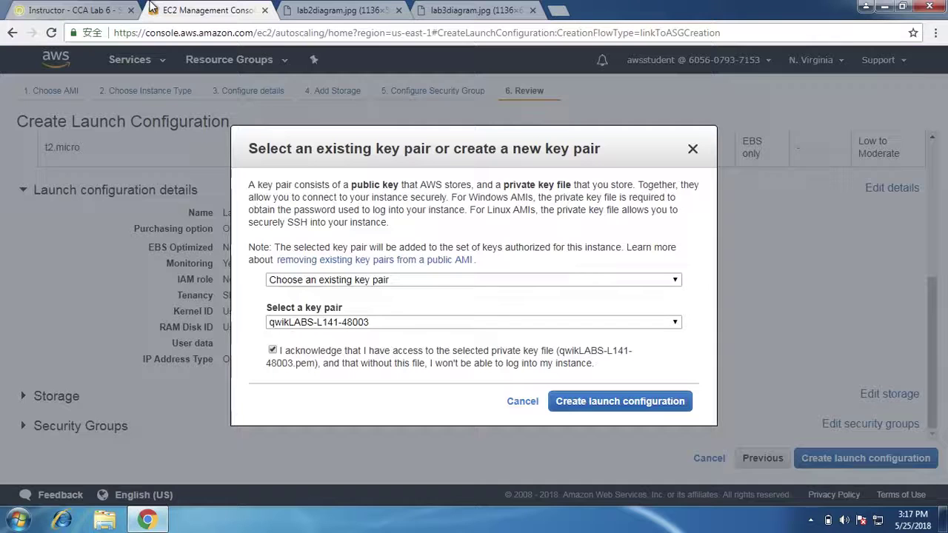
{"action": "left_click", "coordinate": [606, 401]}
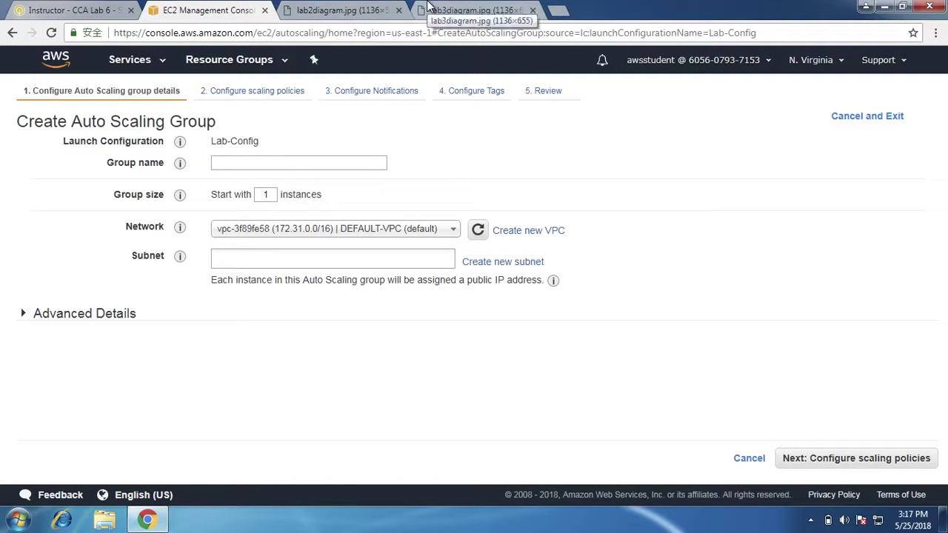
{"action": "mouse_move", "coordinate": [426, 5]}
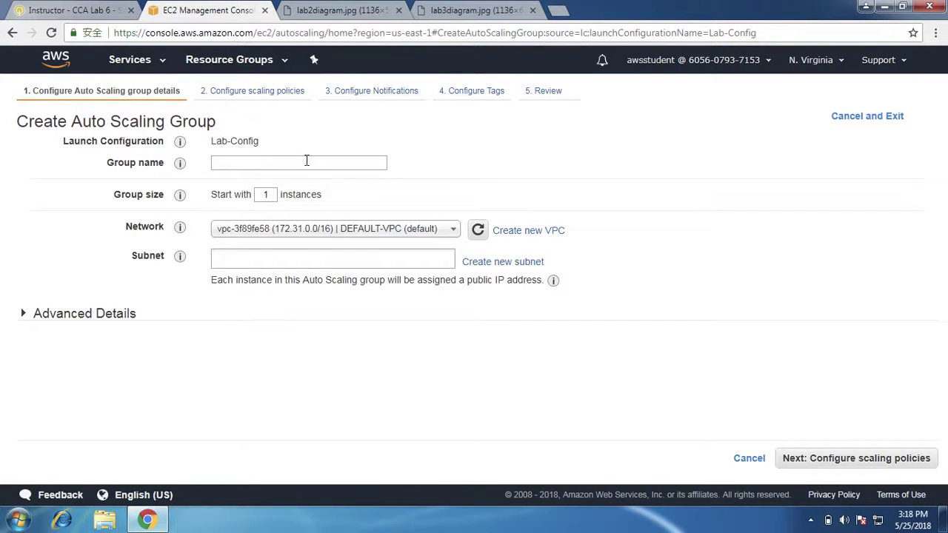
{"action": "left_click", "coordinate": [264, 166]}
{"action": "right_click", "coordinate": [264, 168]}
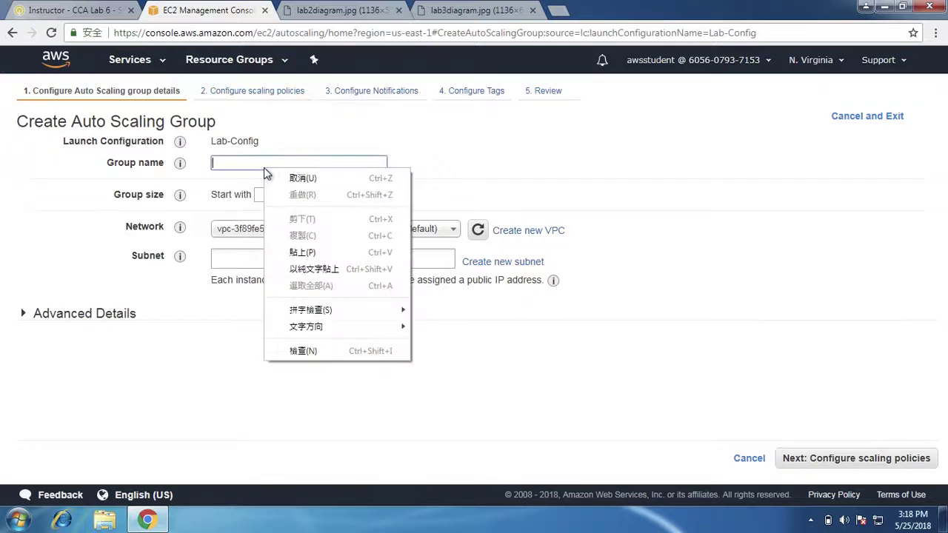
{"action": "left_click", "coordinate": [314, 250]}
- Copy the group name from lab step 37 and name the Auto Scaling group Lab Scaling Group
{"action": "left_click", "coordinate": [100, 11]}
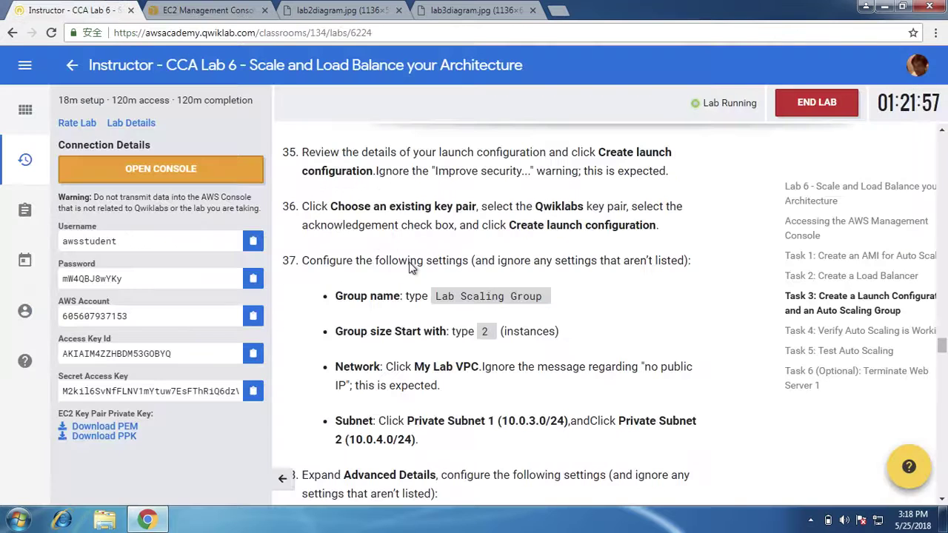
{"action": "left_click_drag", "start_coordinate": [439, 300], "coordinate": [571, 299]}
{"action": "key", "text": "ctrl+c"}
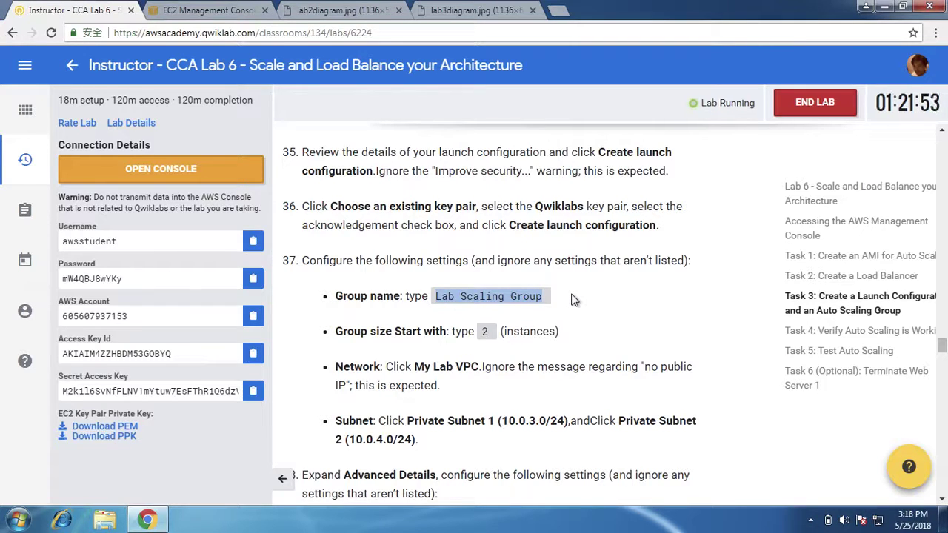
{"action": "left_click", "coordinate": [215, 10]}
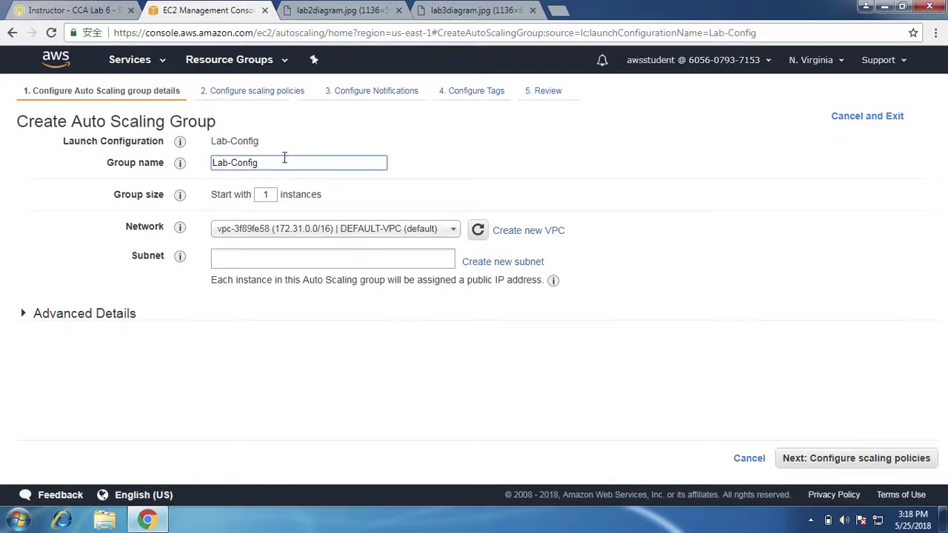
{"action": "left_click_drag", "start_coordinate": [284, 158], "coordinate": [152, 161]}
{"action": "key", "text": "ctrl+v"}
- Set the Auto Scaling group to start with 2 instances and compare this with the lab architecture diagram
{"action": "left_click", "coordinate": [71, 10]}
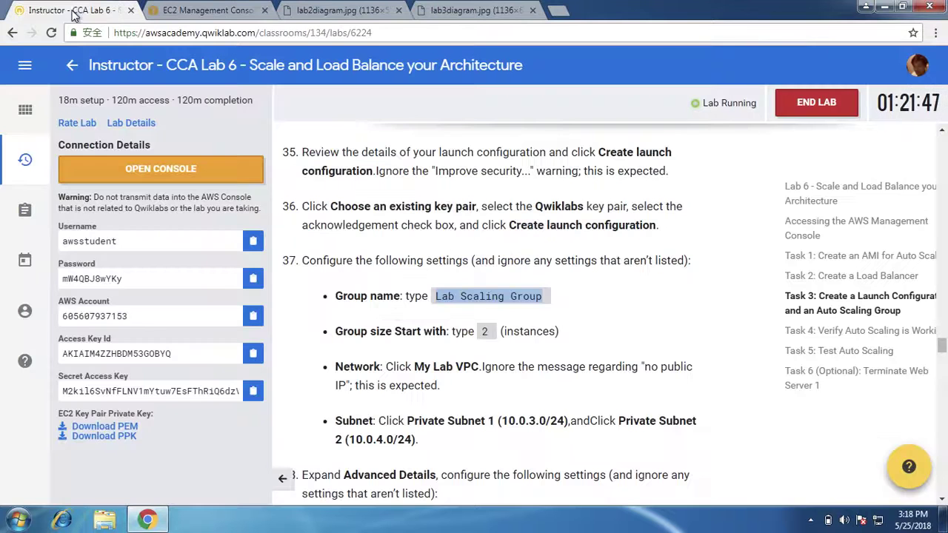
{"action": "left_click", "coordinate": [208, 10]}
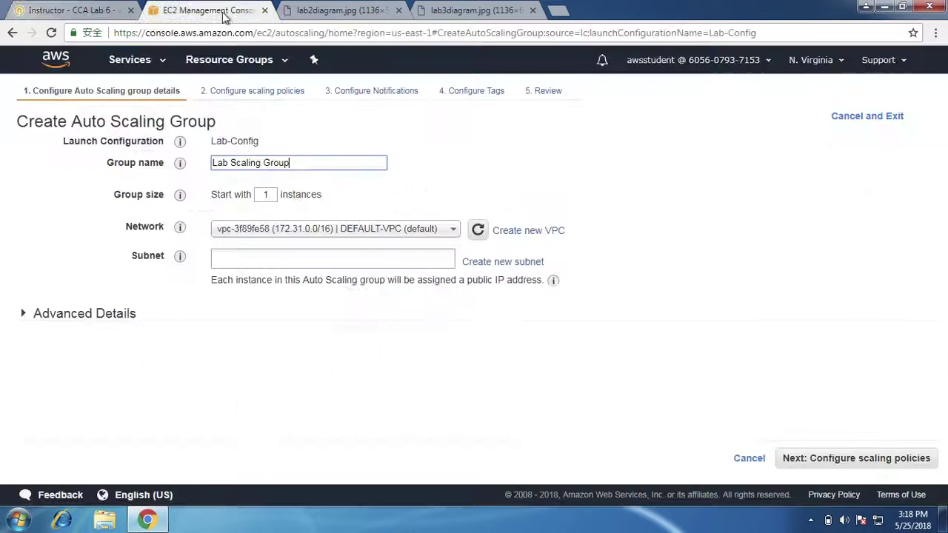
{"action": "double_click", "coordinate": [269, 195]}
{"action": "type", "text": "2"}
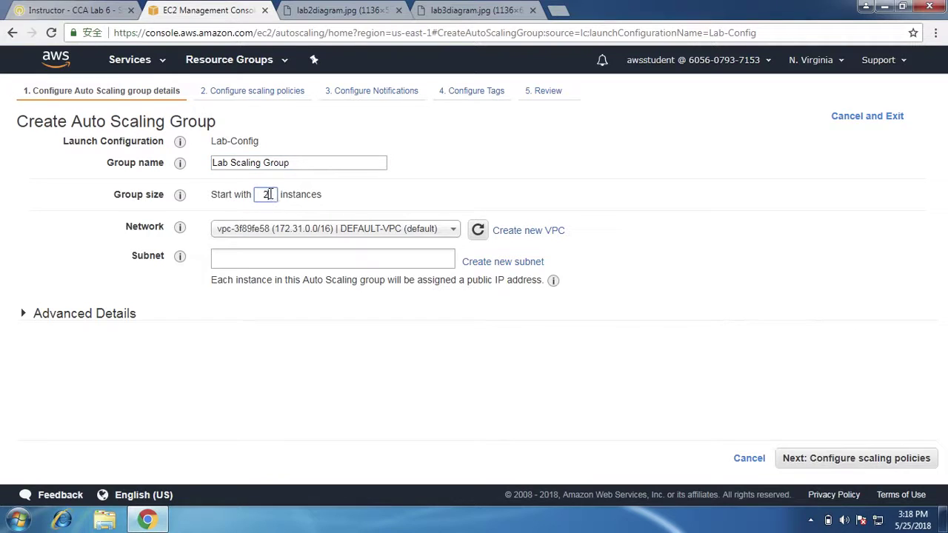
{"action": "left_click", "coordinate": [463, 11]}
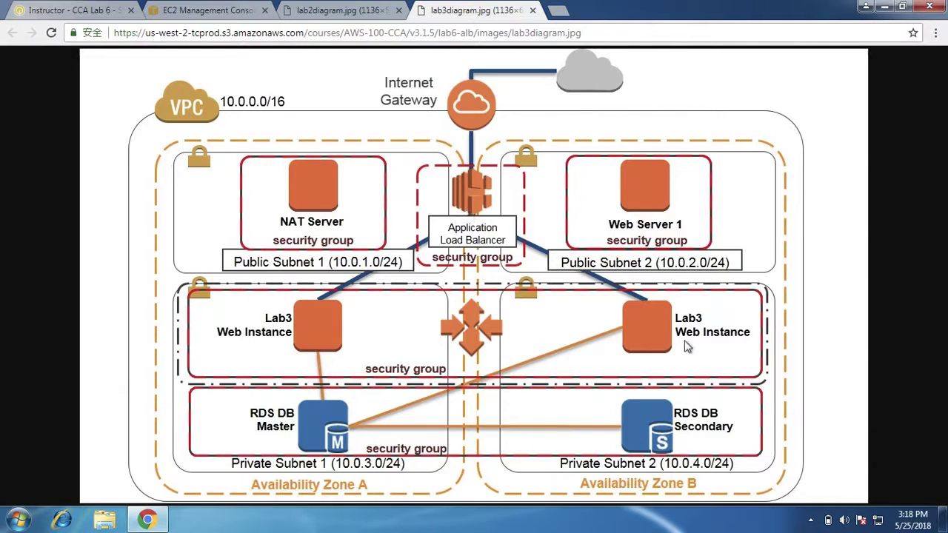
{"action": "left_click", "coordinate": [218, 15]}
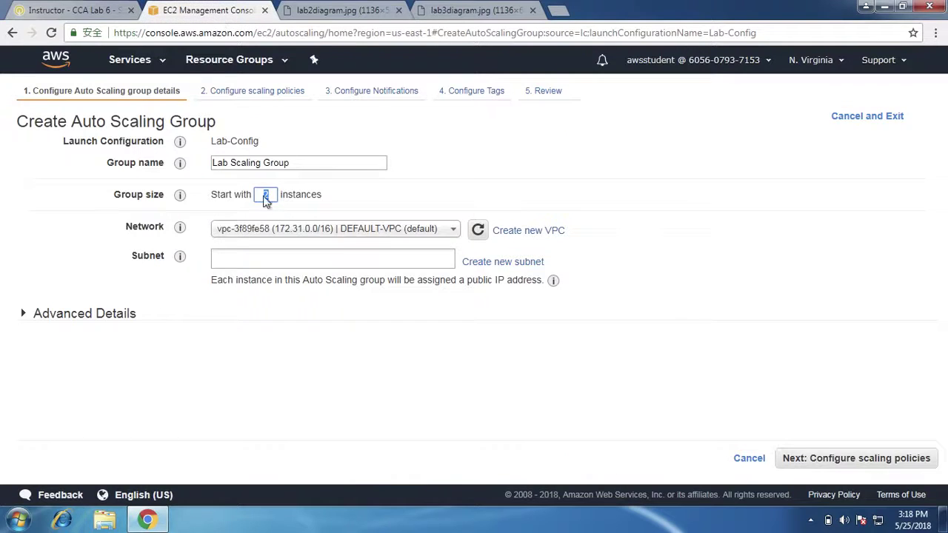
- Set the group's network to My Lab VPC and add Private Subnet 1 (10.0.3.0/24) and Private Subnet 2 (10.0.4.0/24)
{"action": "left_click", "coordinate": [354, 229]}
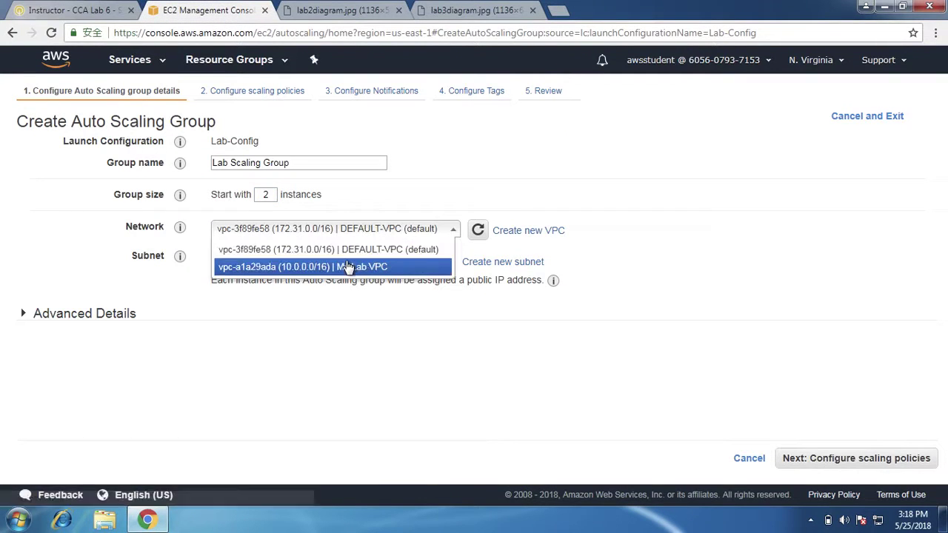
{"action": "left_click", "coordinate": [348, 267]}
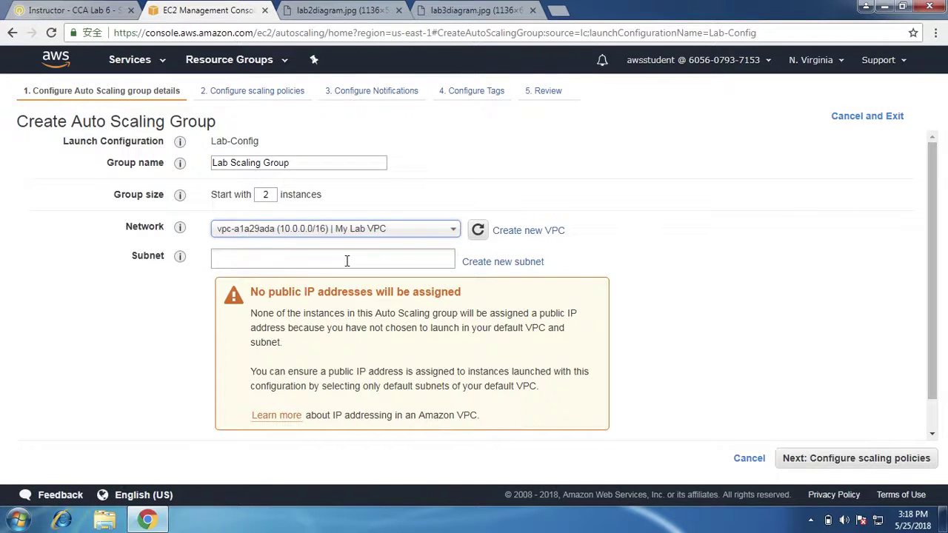
{"action": "left_click", "coordinate": [448, 10]}
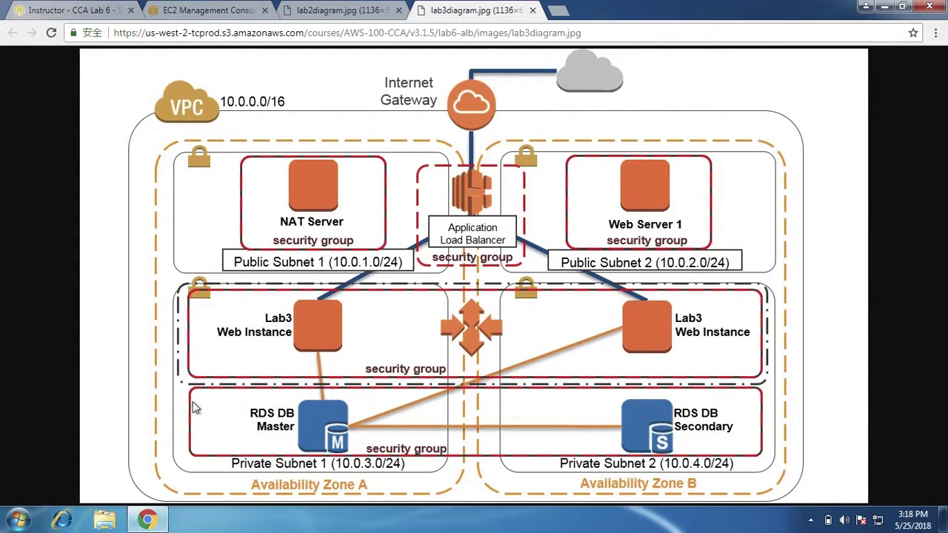
{"action": "left_click", "coordinate": [180, 8]}
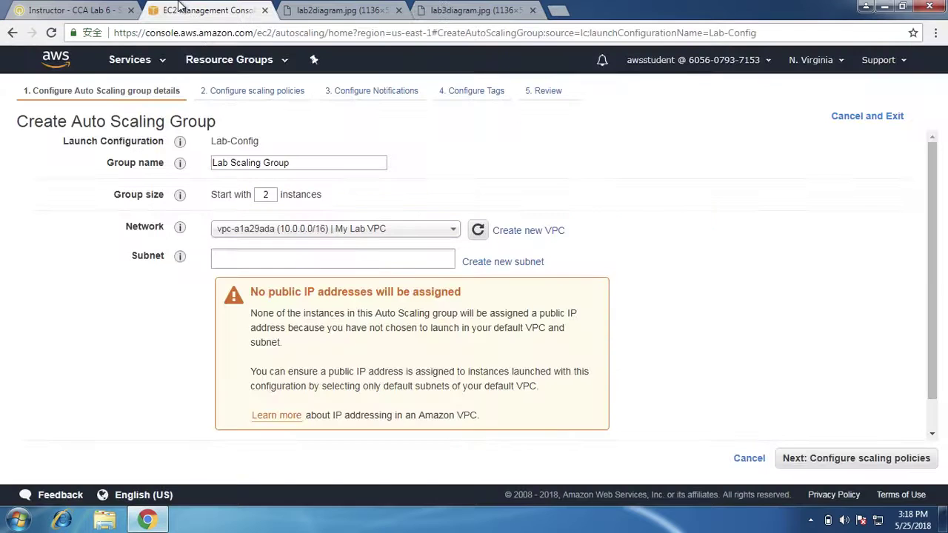
{"action": "left_click", "coordinate": [329, 259]}
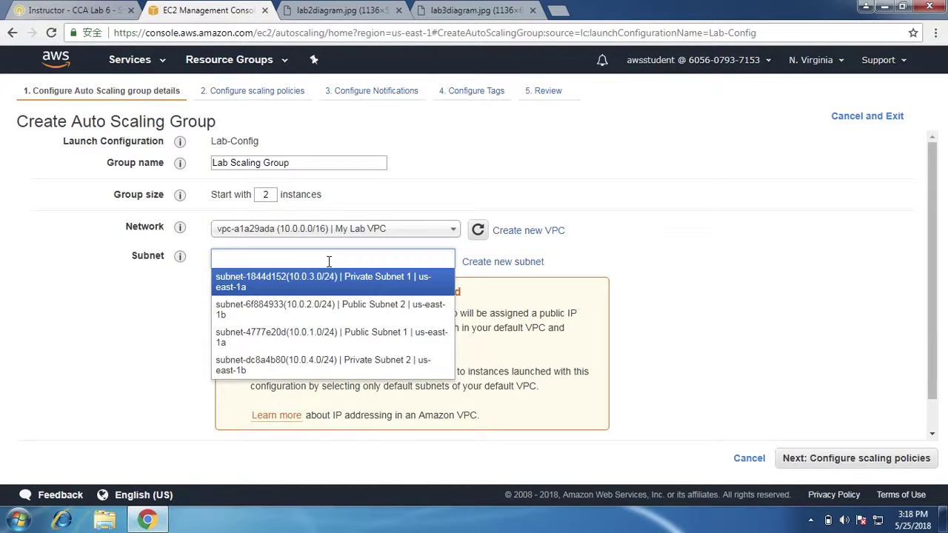
{"action": "left_click", "coordinate": [331, 280]}
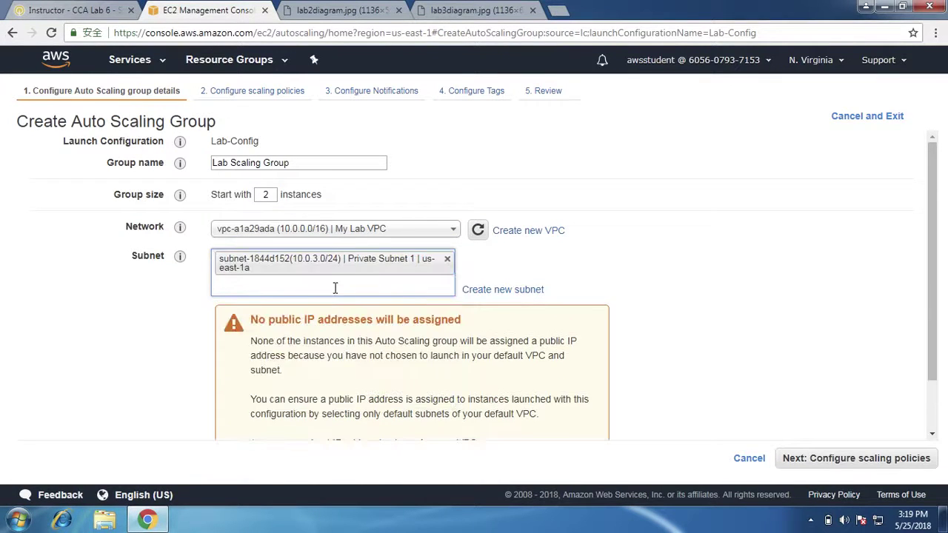
{"action": "left_click", "coordinate": [334, 287]}
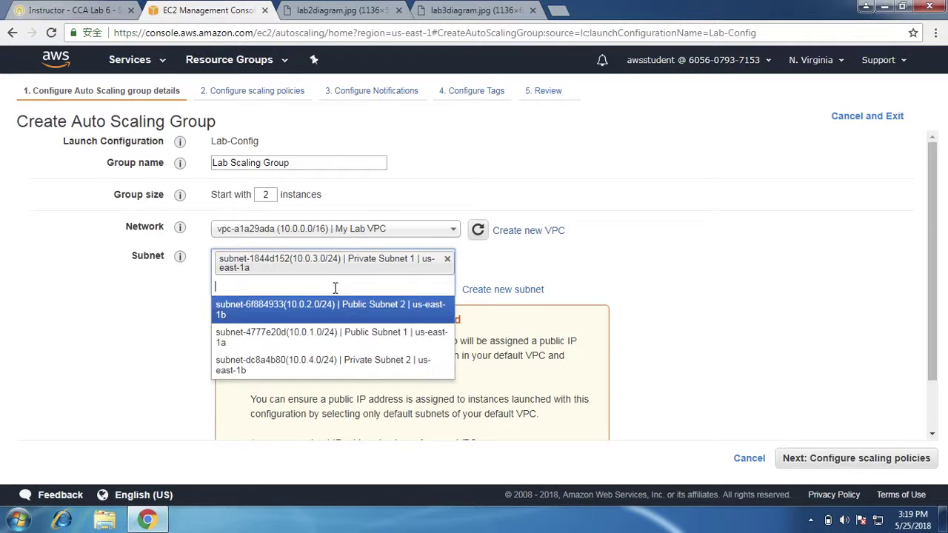
{"action": "left_click", "coordinate": [331, 360]}
- Check the private subnets against the lab architecture diagram and expand the Auto Scaling group's Advanced Details
{"action": "scroll", "coordinate": [689, 294], "scroll_direction": "down", "scroll_amount": 2}
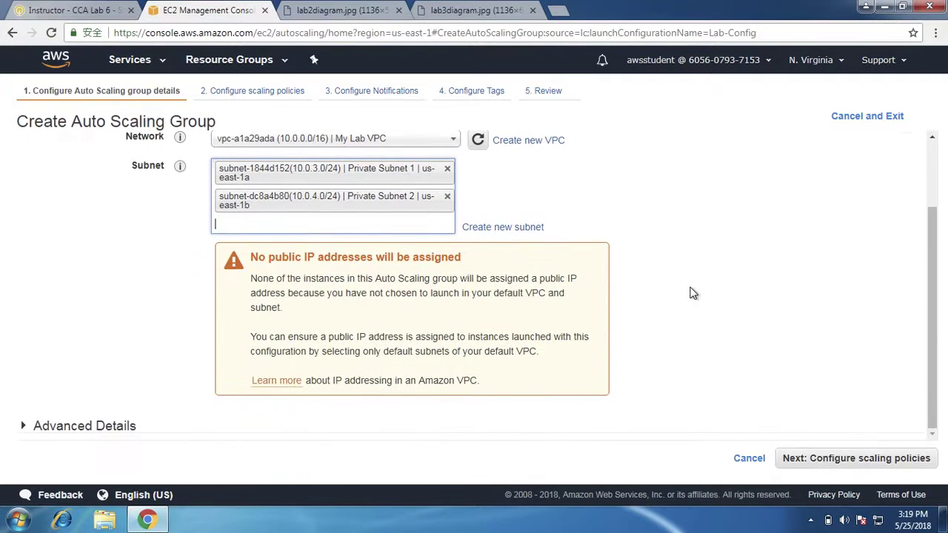
{"action": "left_click", "coordinate": [445, 10]}
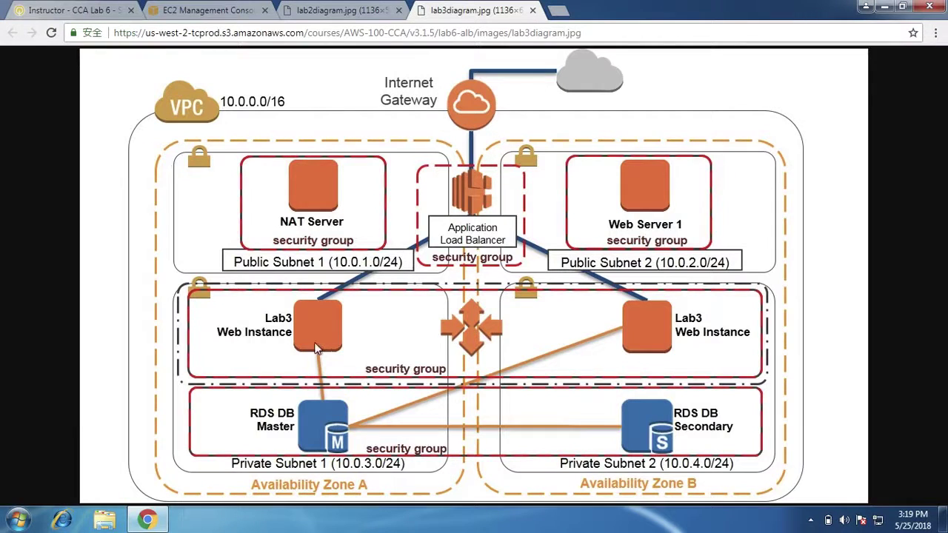
{"action": "left_click", "coordinate": [187, 10]}
{"action": "left_click", "coordinate": [133, 425]}
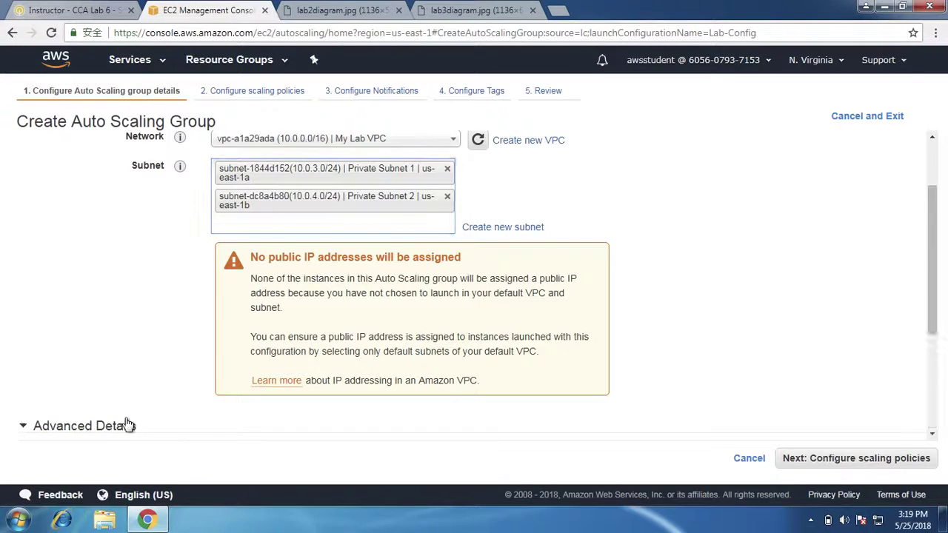
{"action": "scroll", "coordinate": [482, 349], "scroll_direction": "down", "scroll_amount": 3}
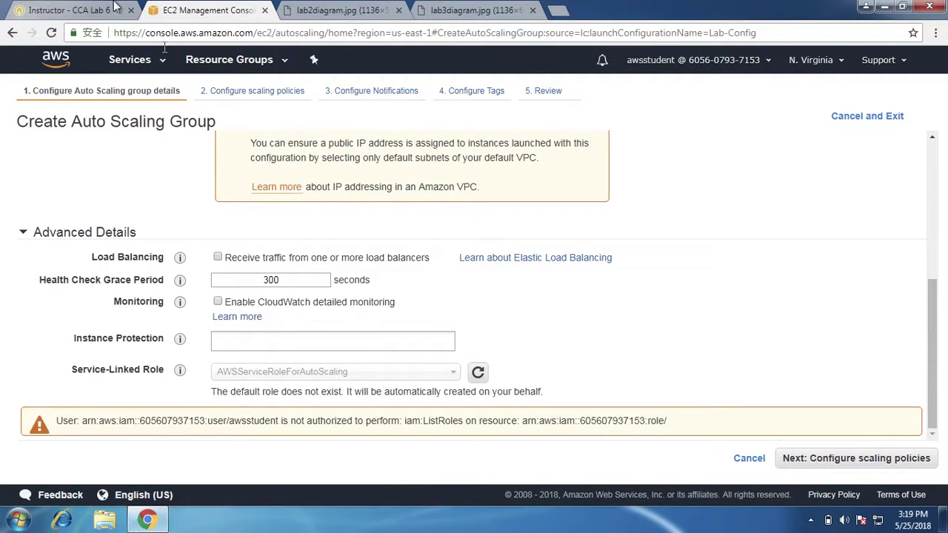
- Following lab step 38, let the group receive traffic from one or more load balancers and add Lab-Group as its target group
{"action": "left_click", "coordinate": [74, 10]}
{"action": "scroll", "coordinate": [571, 360], "scroll_direction": "down", "scroll_amount": 1}
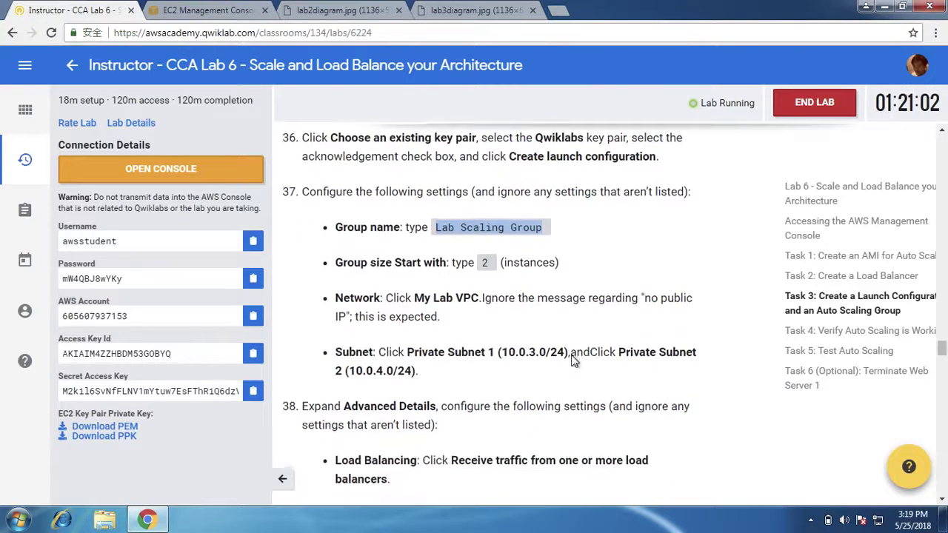
{"action": "scroll", "coordinate": [571, 360], "scroll_direction": "down", "scroll_amount": 2}
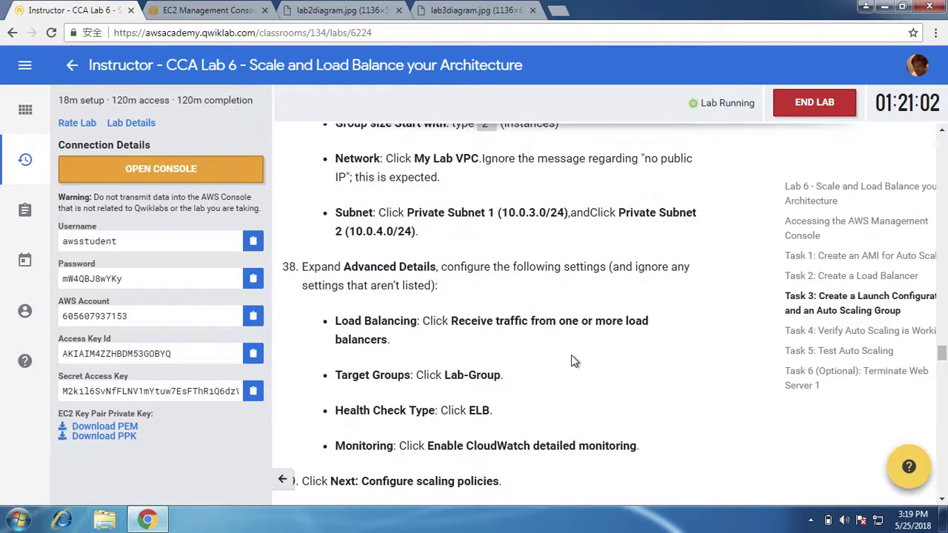
{"action": "left_click", "coordinate": [188, 9]}
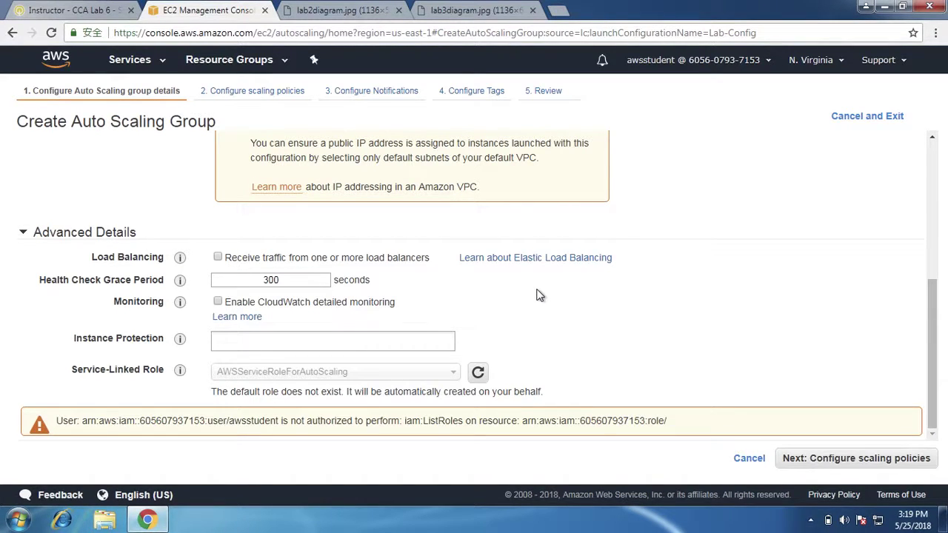
{"action": "left_click", "coordinate": [484, 32]}
{"action": "left_click", "coordinate": [487, 9]}
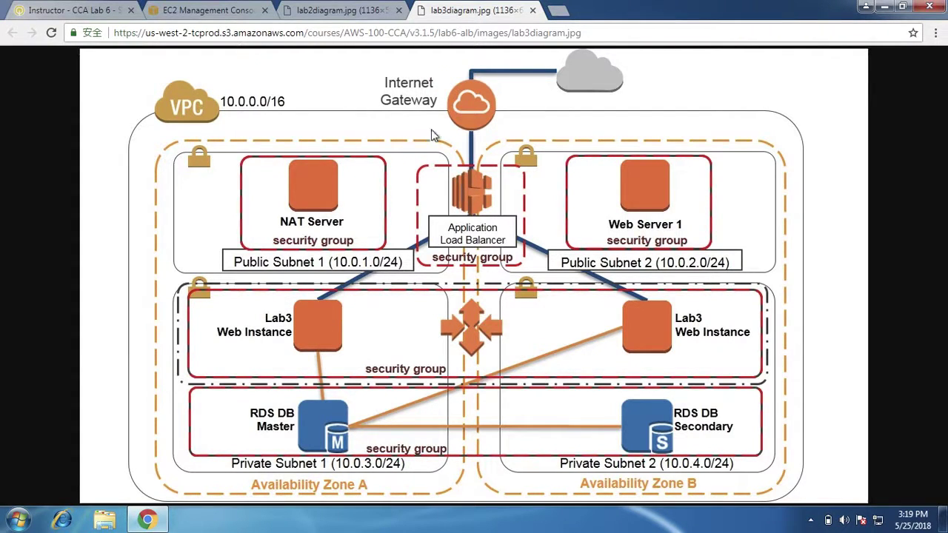
{"action": "left_click", "coordinate": [219, 10]}
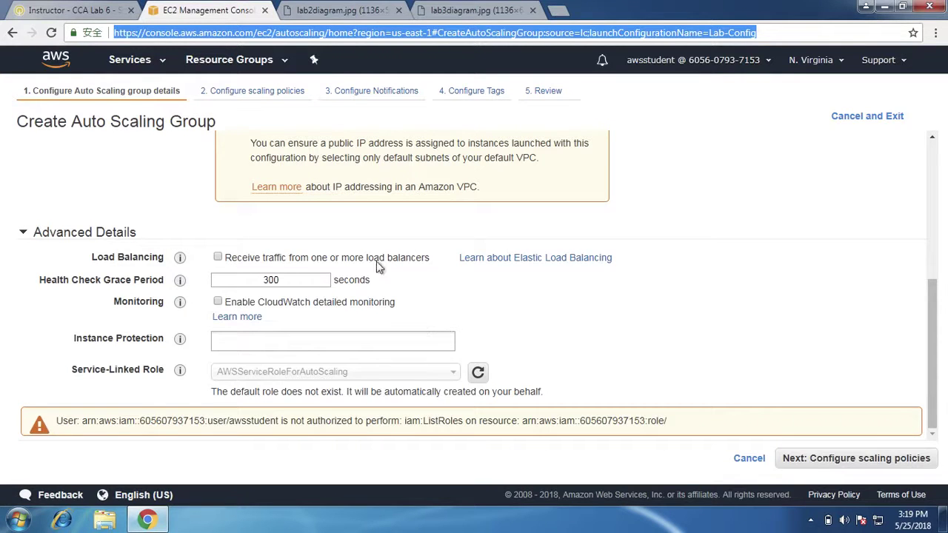
{"action": "left_click", "coordinate": [230, 260]}
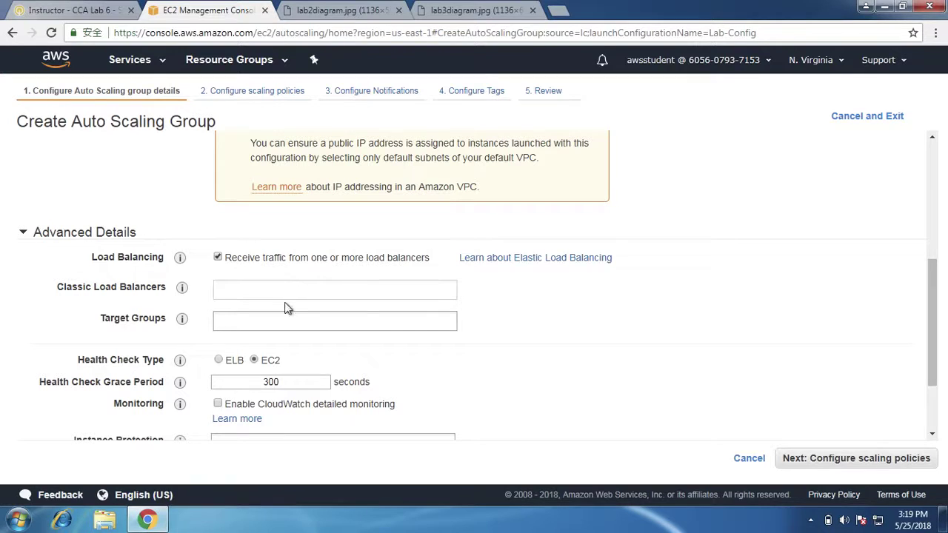
{"action": "left_click", "coordinate": [269, 321]}
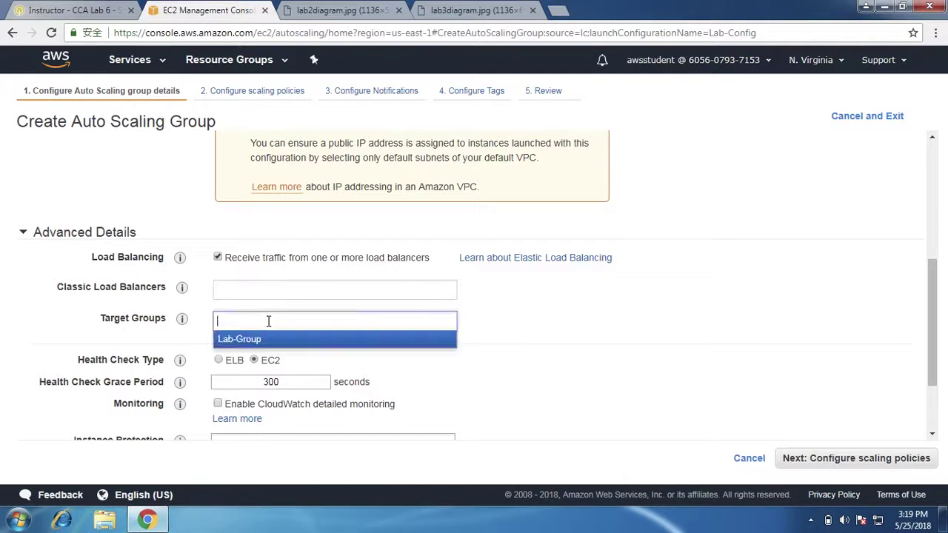
{"action": "left_click", "coordinate": [264, 339]}
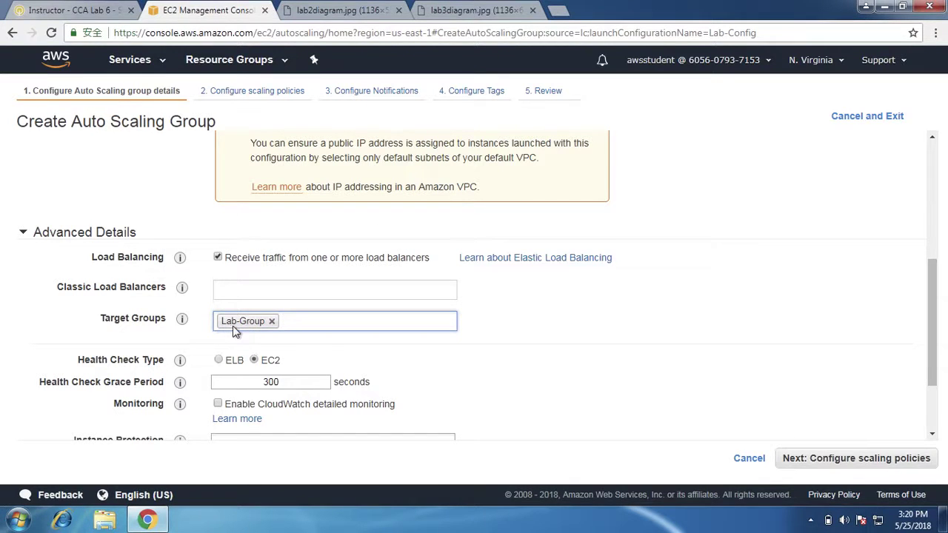
- Set the group's health check type to ELB and enable CloudWatch detailed monitoring
{"action": "scroll", "coordinate": [313, 360], "scroll_direction": "down", "scroll_amount": 1}
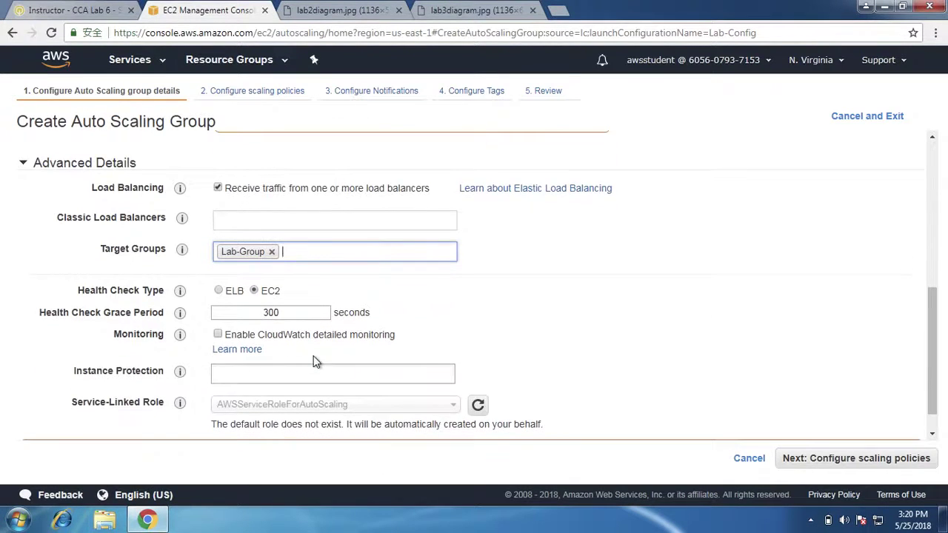
{"action": "mouse_move", "coordinate": [179, 293]}
{"action": "left_click", "coordinate": [221, 291]}
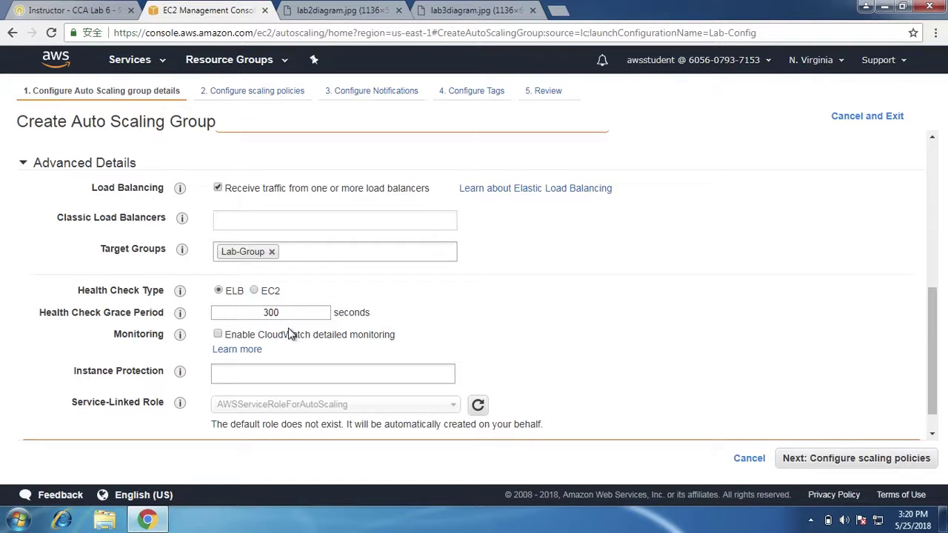
{"action": "left_click", "coordinate": [450, 15]}
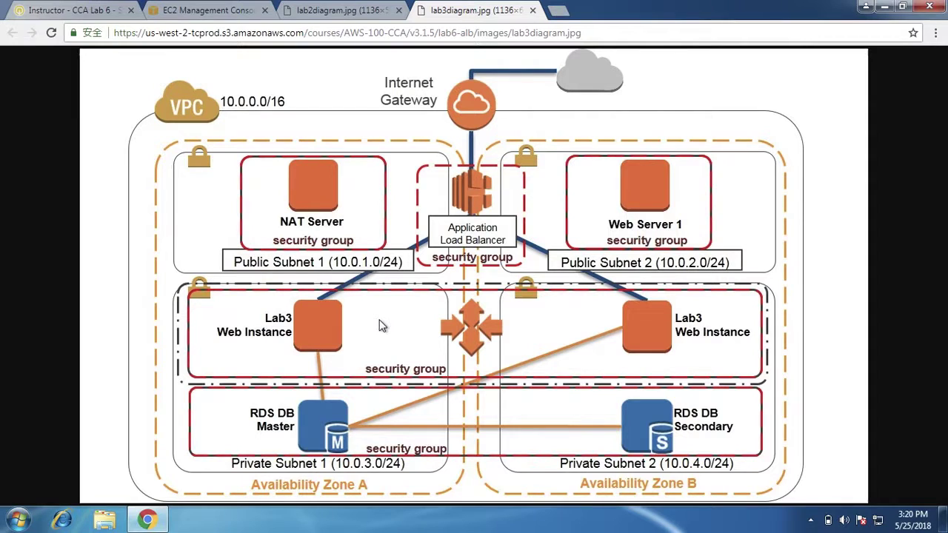
{"action": "left_click", "coordinate": [207, 10]}
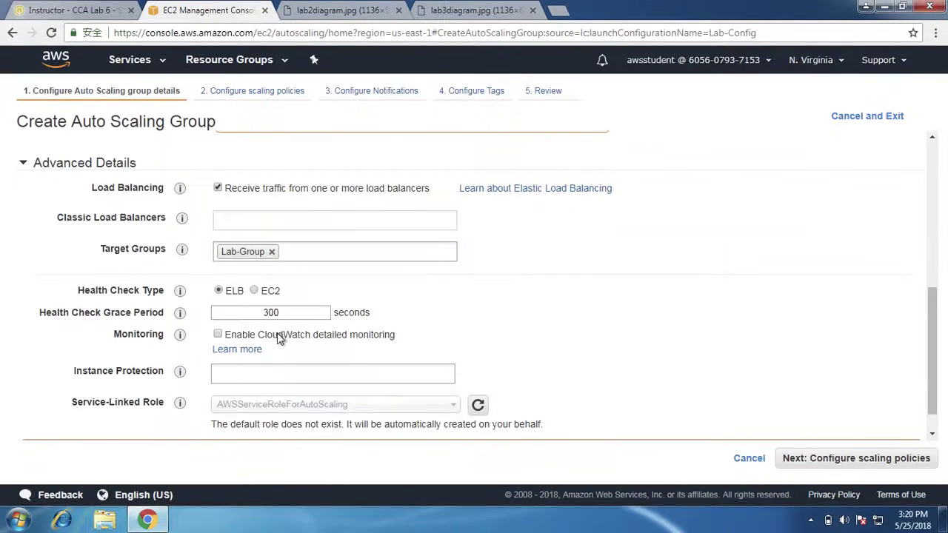
{"action": "left_click", "coordinate": [218, 334]}
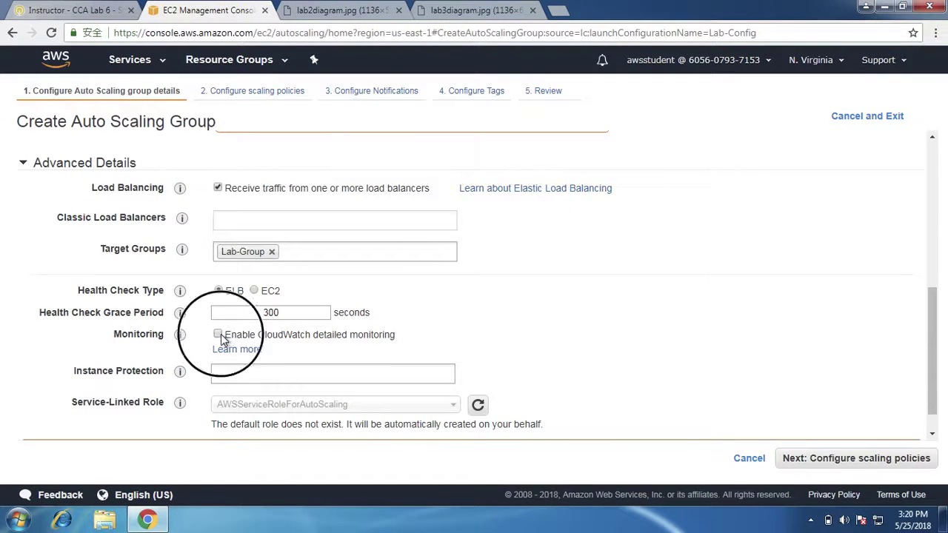
- Read lab steps 38 to 44 on the advanced details and scaling policy settings
{"action": "left_click", "coordinate": [85, 9]}
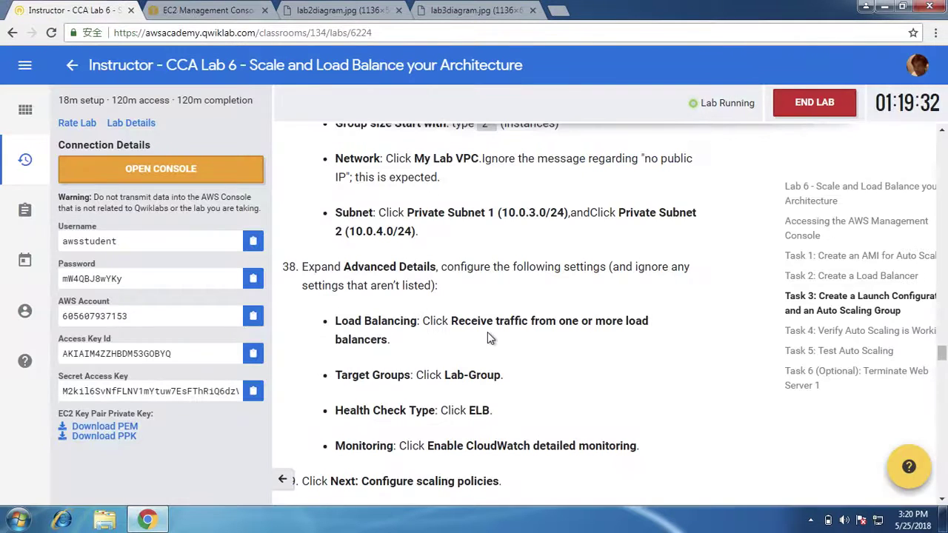
{"action": "scroll", "coordinate": [487, 333], "scroll_direction": "down", "scroll_amount": 1}
{"action": "scroll", "coordinate": [487, 339], "scroll_direction": "down", "scroll_amount": 1}
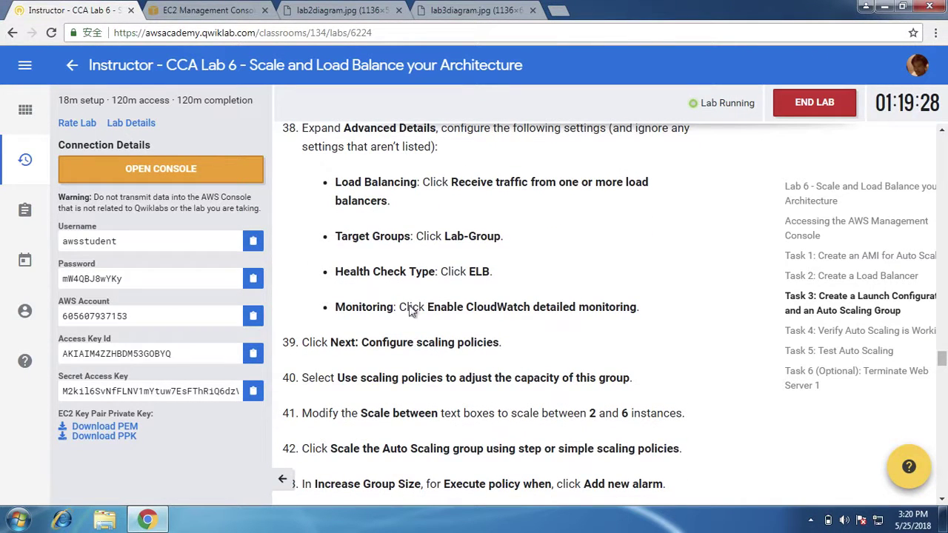
{"action": "scroll", "coordinate": [523, 338], "scroll_direction": "down", "scroll_amount": 1}
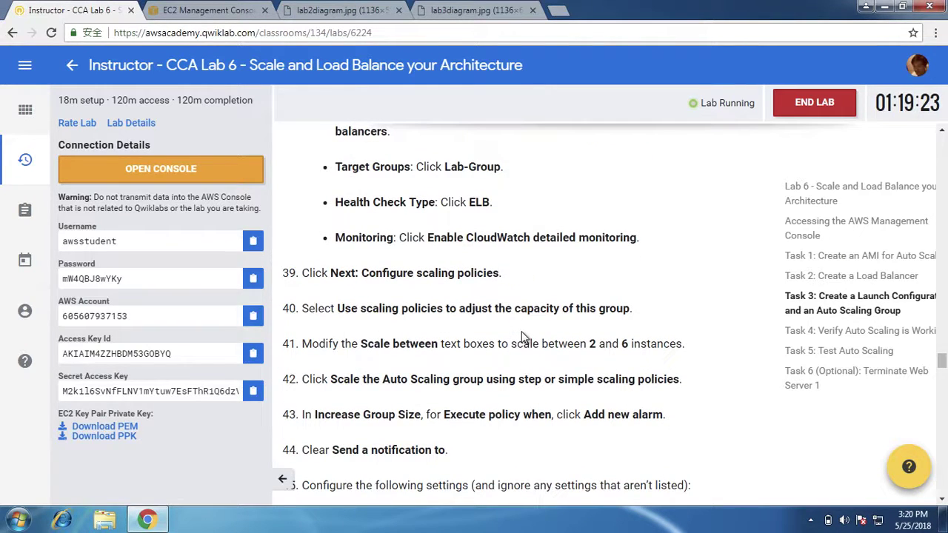
{"action": "left_click", "coordinate": [241, 6]}
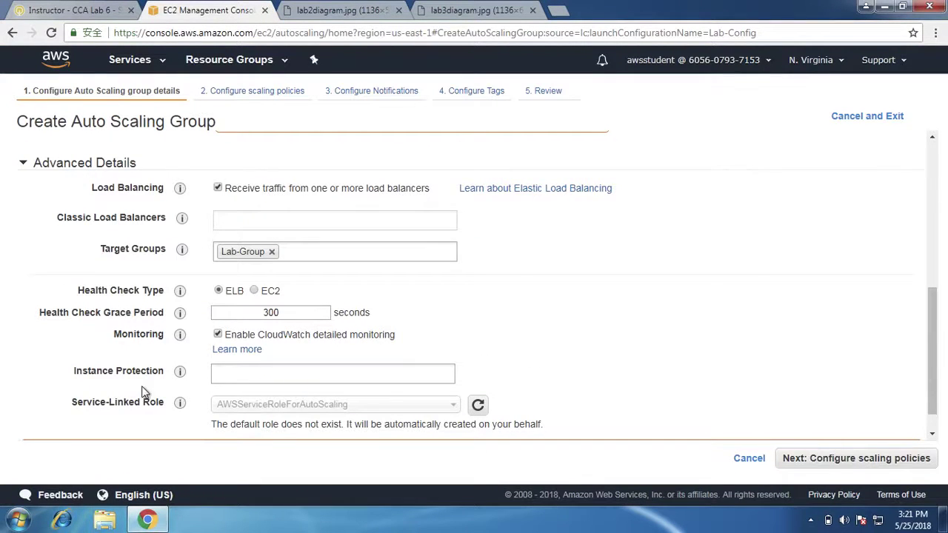
- Examine the Instance Protection options and the explanation of the Service-Linked Role, and consult the architecture diagram
{"action": "mouse_move", "coordinate": [182, 375]}
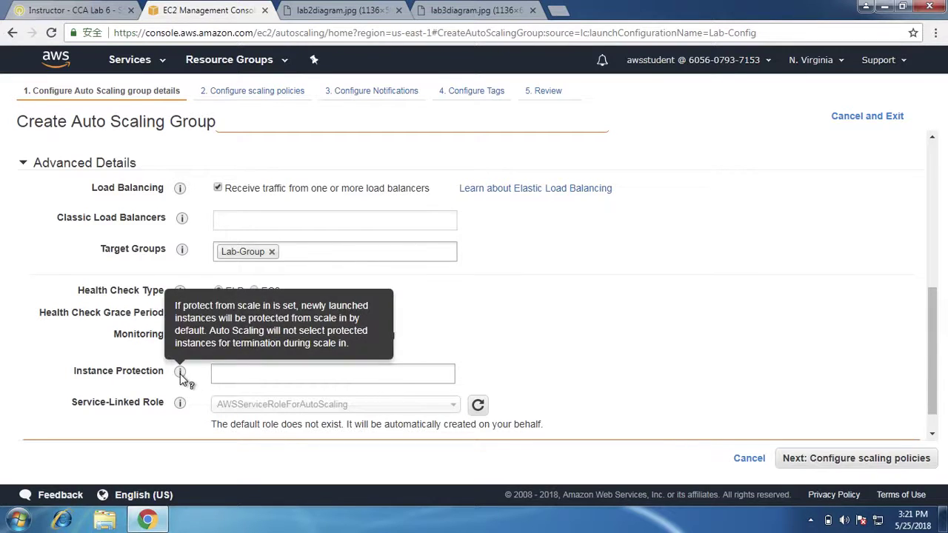
{"action": "left_click", "coordinate": [221, 371]}
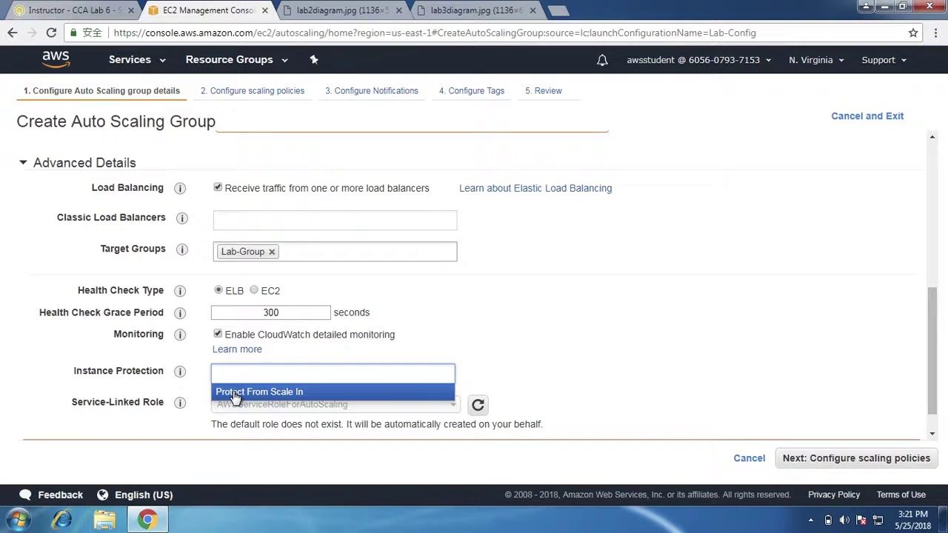
{"action": "left_click", "coordinate": [496, 299]}
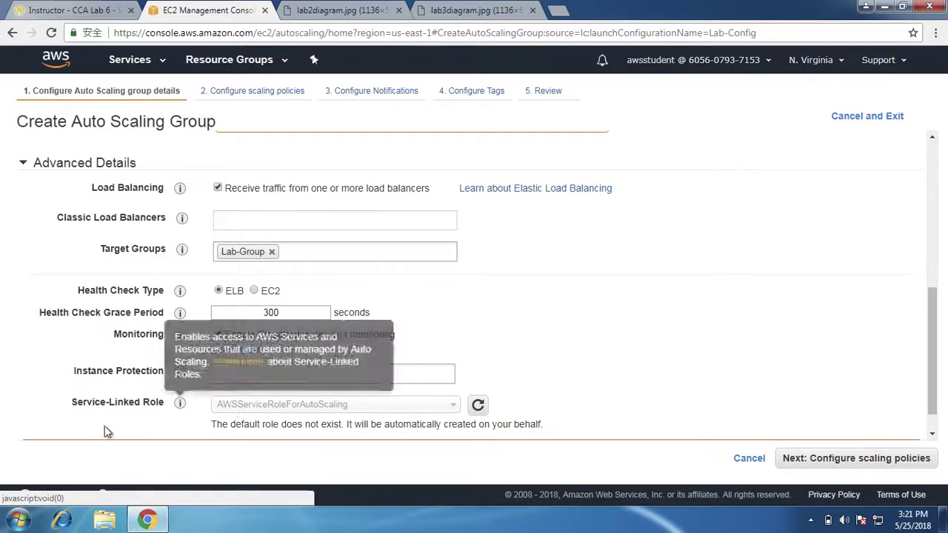
{"action": "mouse_move", "coordinate": [180, 406]}
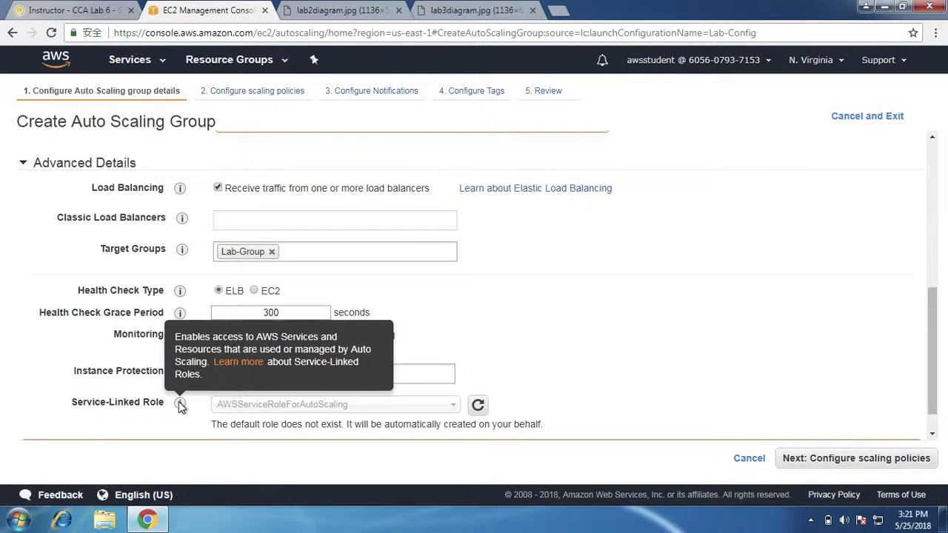
{"action": "left_click", "coordinate": [480, 10]}
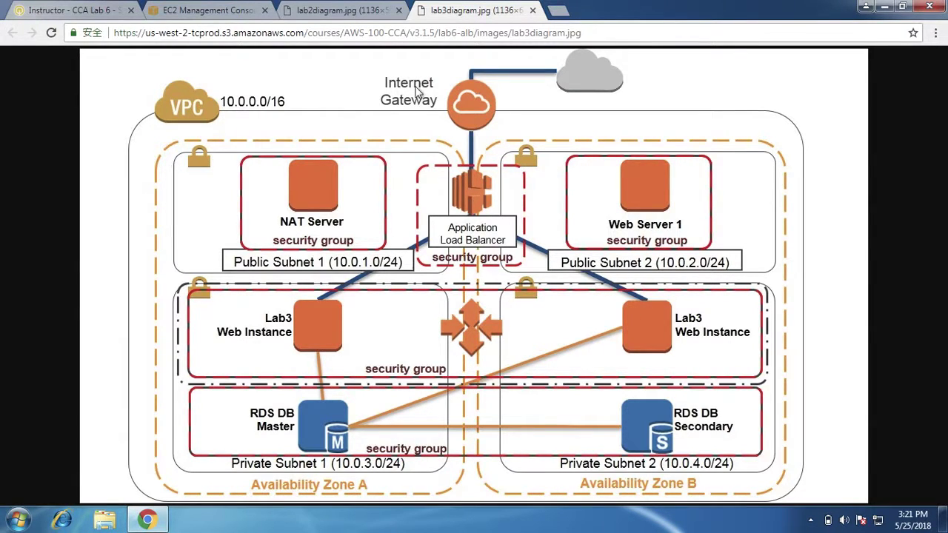
{"action": "left_click", "coordinate": [215, 10]}
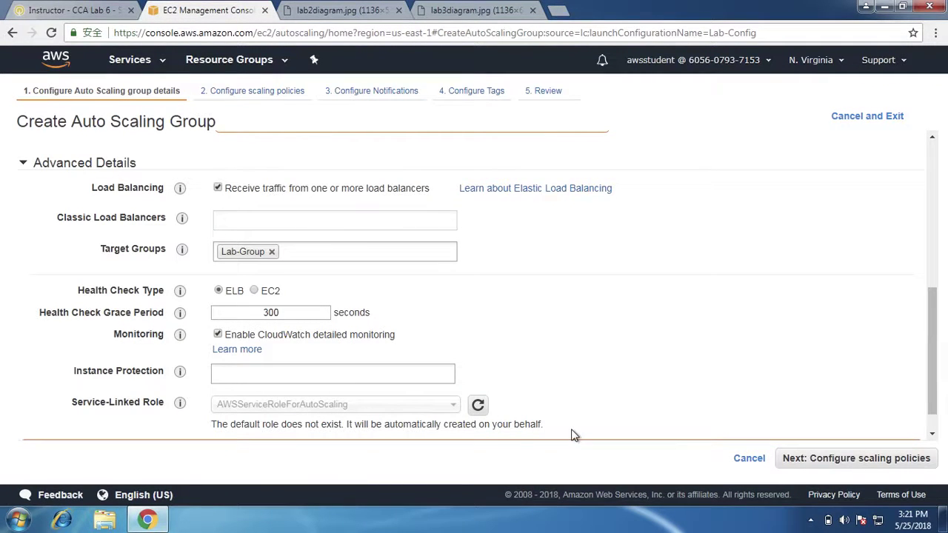
{"action": "mouse_move", "coordinate": [180, 404]}
- Continue to the scaling policies stage and compare its group size options with the architecture diagram
{"action": "left_click", "coordinate": [853, 465]}
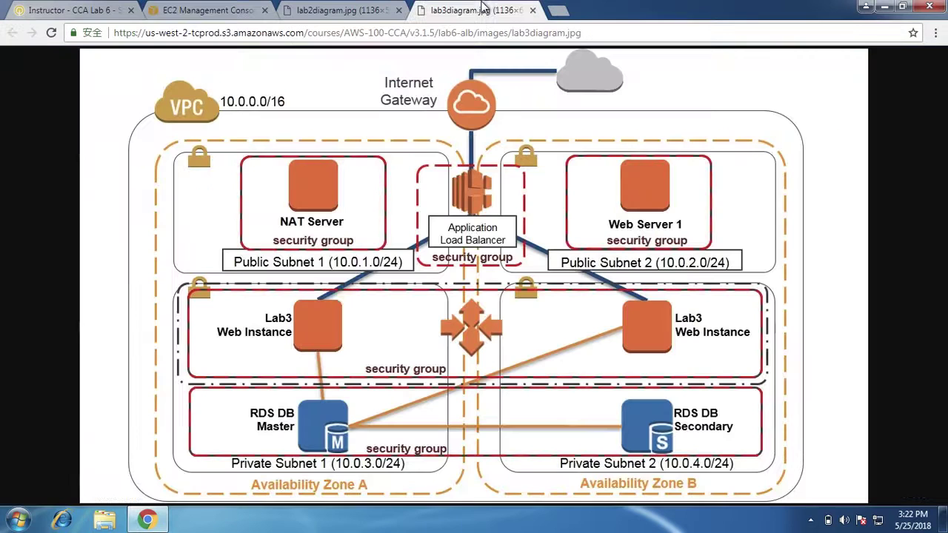
{"action": "left_click", "coordinate": [485, 10]}
{"action": "left_click", "coordinate": [216, 9]}
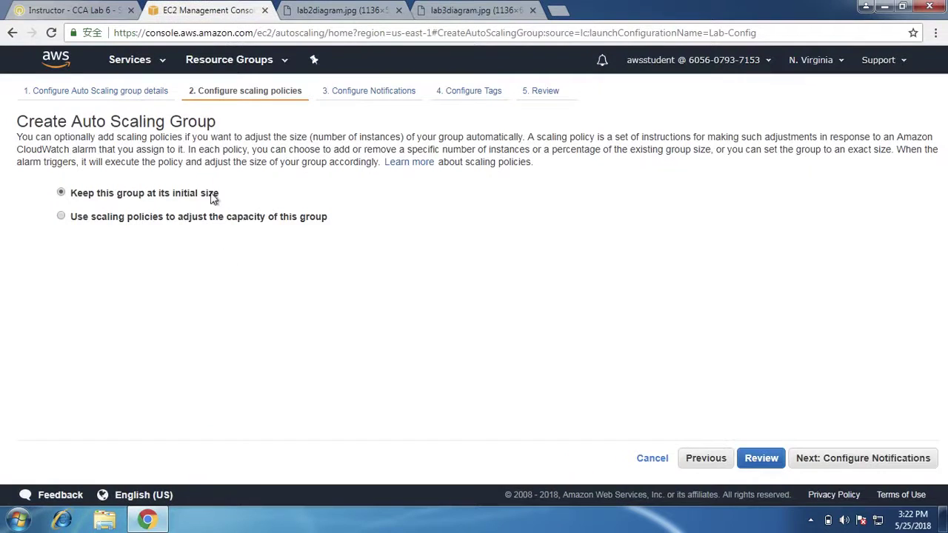
{"action": "left_click", "coordinate": [466, 10]}
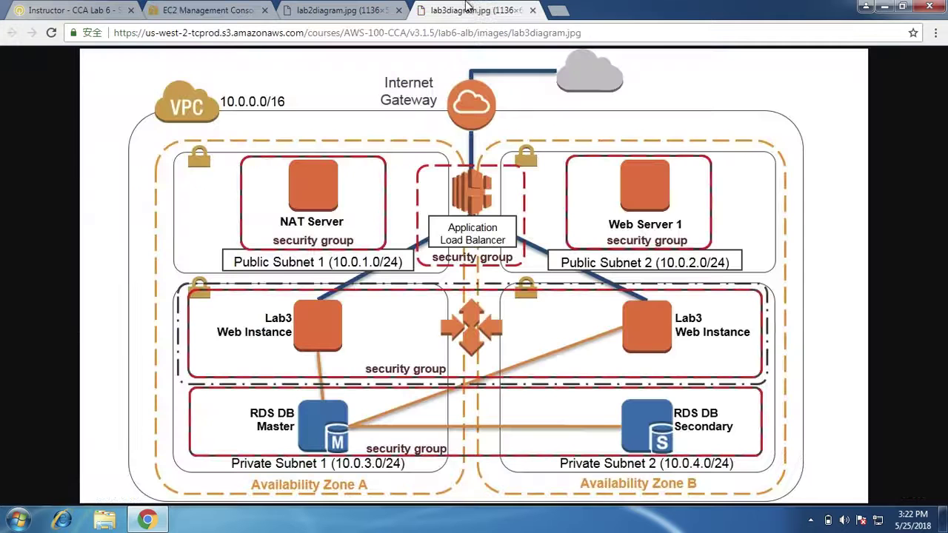
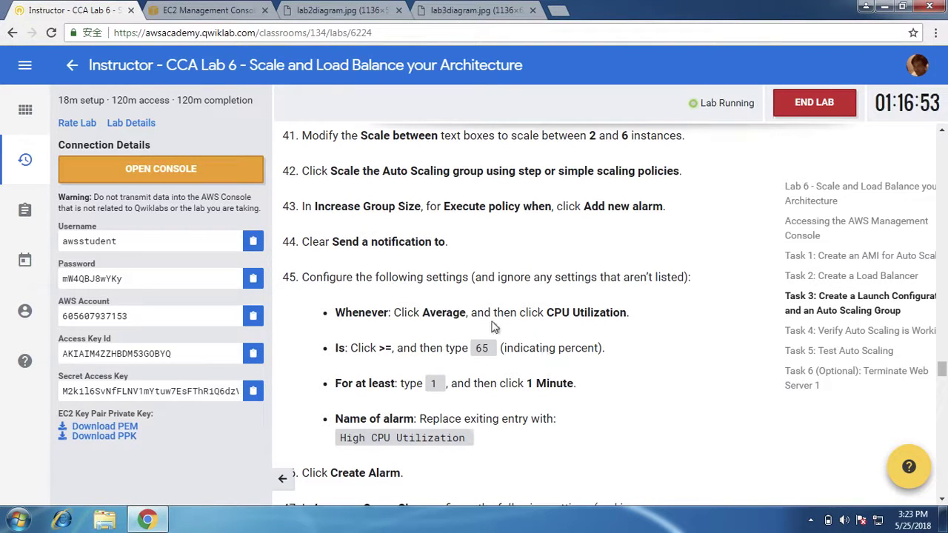
- Compare the Scale Group Size policy's target value field with the scaling policy instructions in lab steps 41 to 45
{"action": "left_click", "coordinate": [202, 10]}
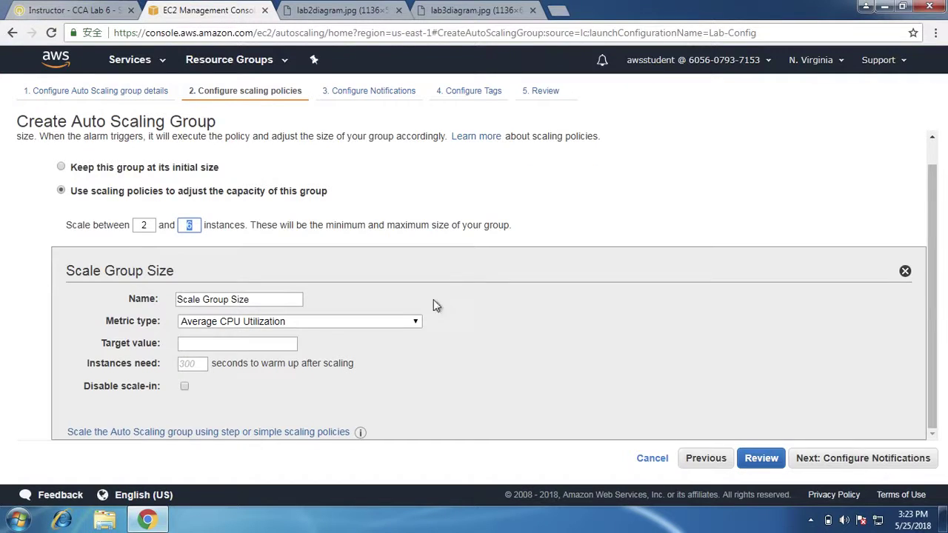
{"action": "left_click", "coordinate": [256, 345]}
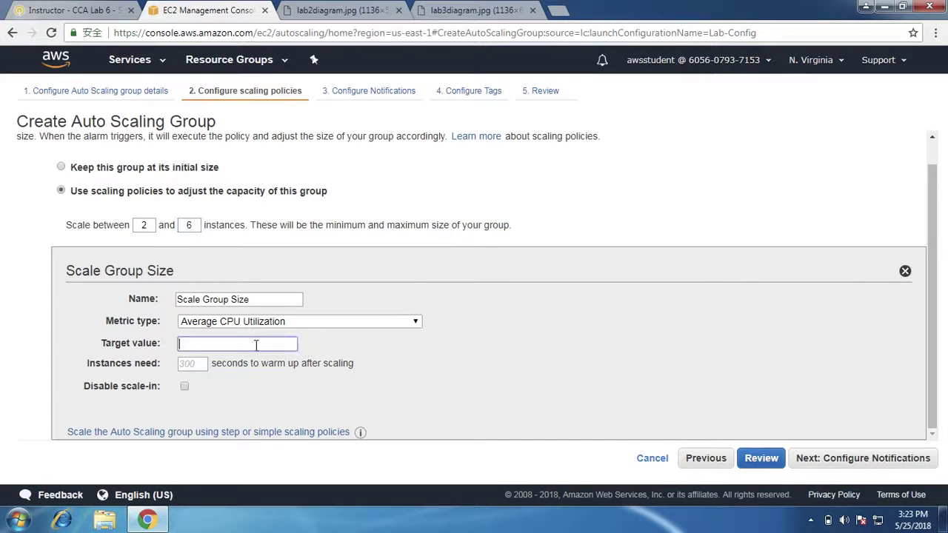
{"action": "left_click", "coordinate": [82, 10]}
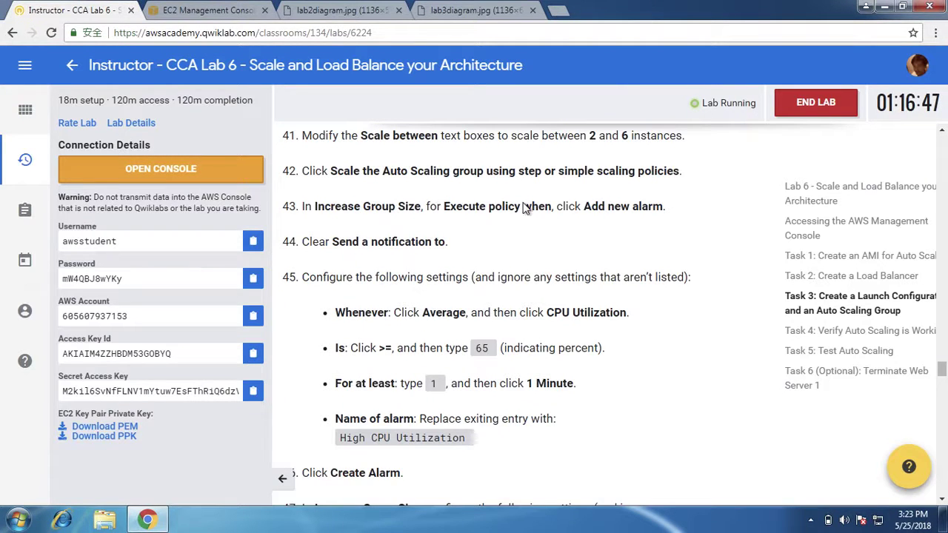
{"action": "left_click", "coordinate": [168, 10]}
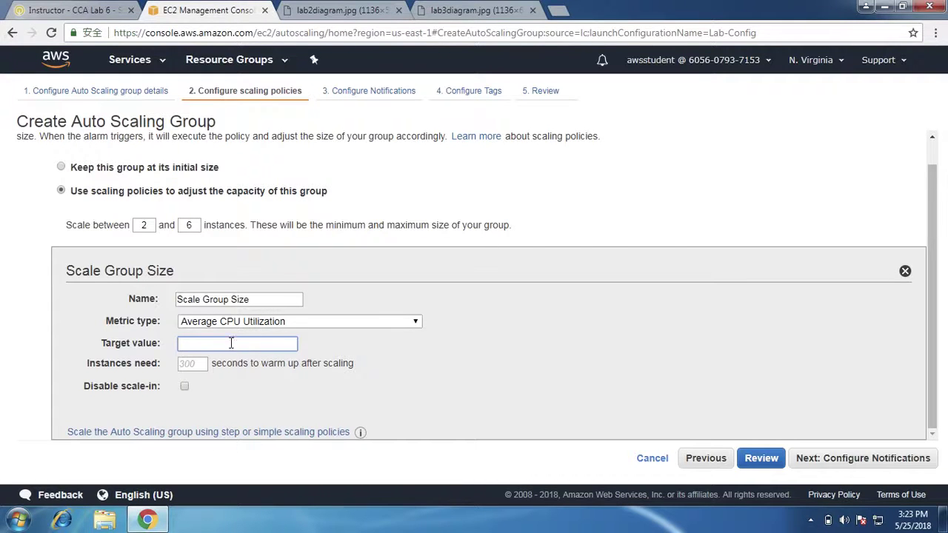
- Switch the group to step or simple scaling policies and make Increase Group Size a simple scaling policy
{"action": "mouse_move", "coordinate": [165, 345]}
{"action": "left_click", "coordinate": [304, 432]}
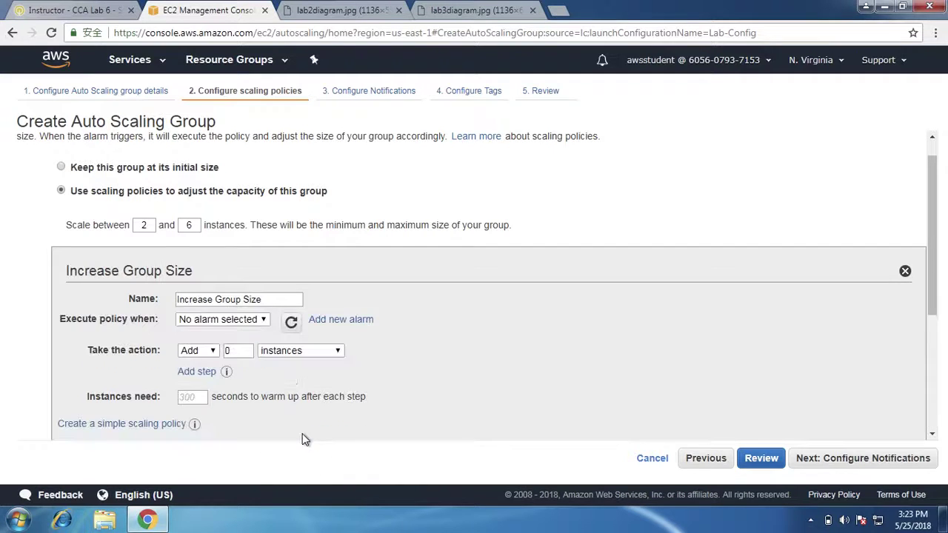
{"action": "scroll", "coordinate": [456, 362], "scroll_direction": "down", "scroll_amount": 1}
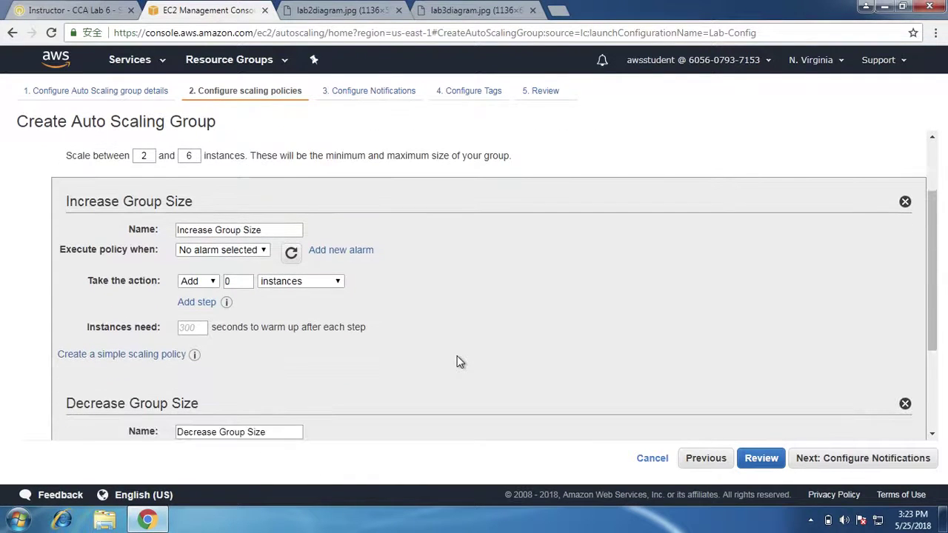
{"action": "left_click", "coordinate": [149, 357]}
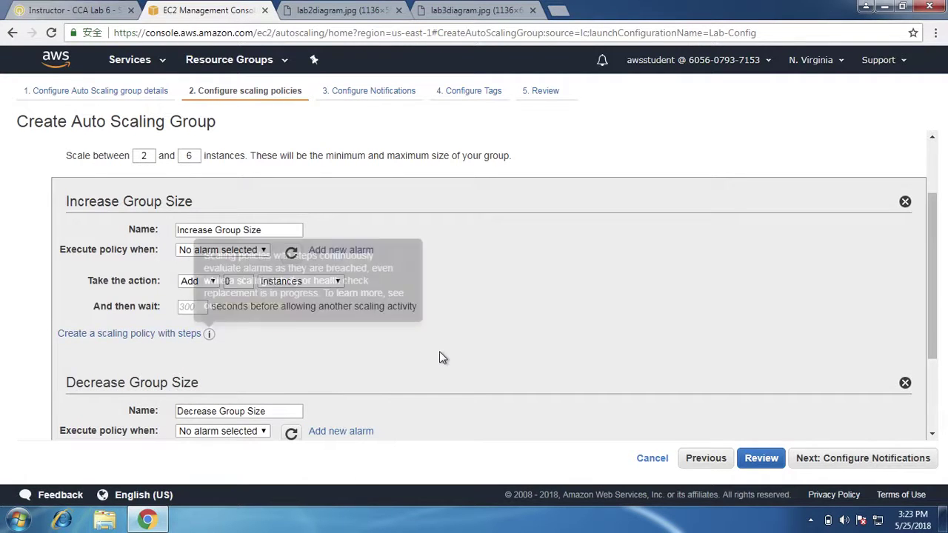
{"action": "scroll", "coordinate": [441, 357], "scroll_direction": "down", "scroll_amount": 1}
{"action": "scroll", "coordinate": [439, 358], "scroll_direction": "down", "scroll_amount": 1}
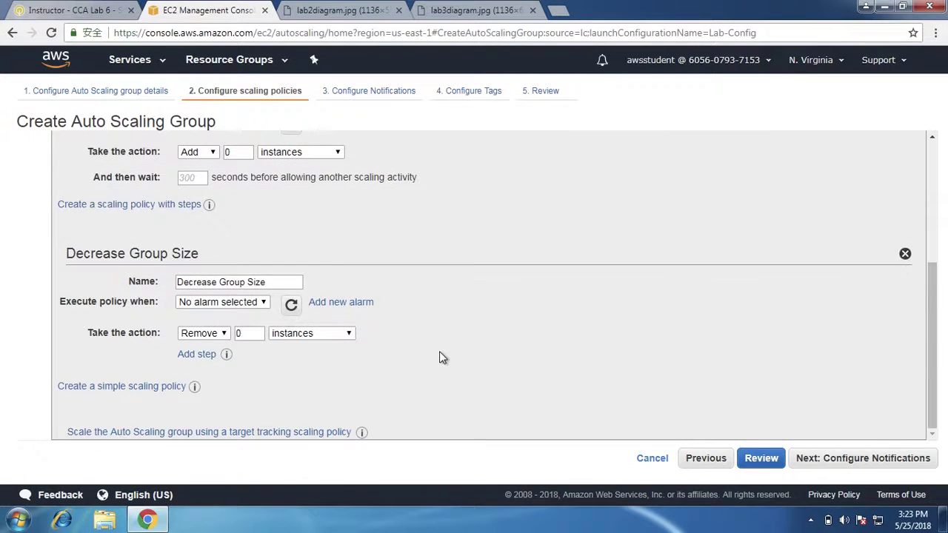
- Compare the target tracking policy with lab steps 41 to 45, and return to the step or simple scaling policies
{"action": "left_click", "coordinate": [296, 437]}
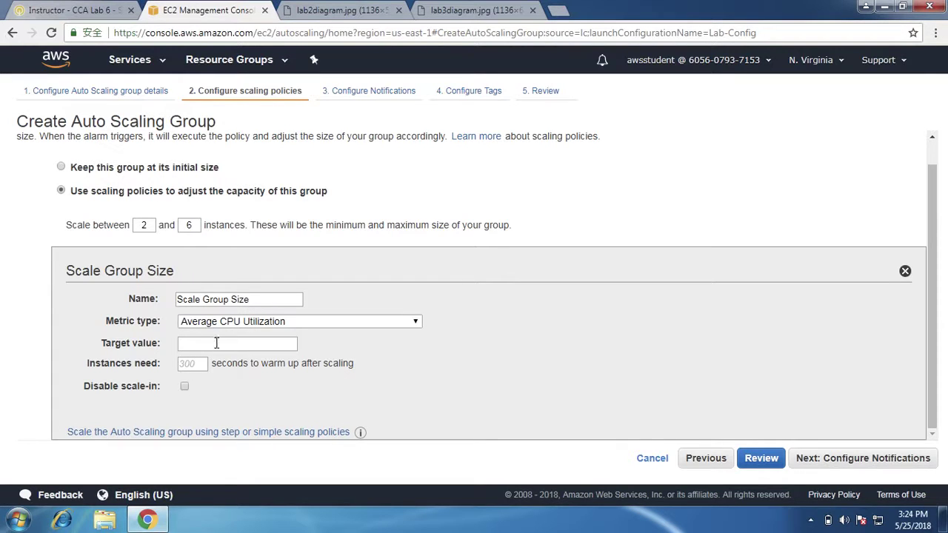
{"action": "left_click", "coordinate": [41, 10]}
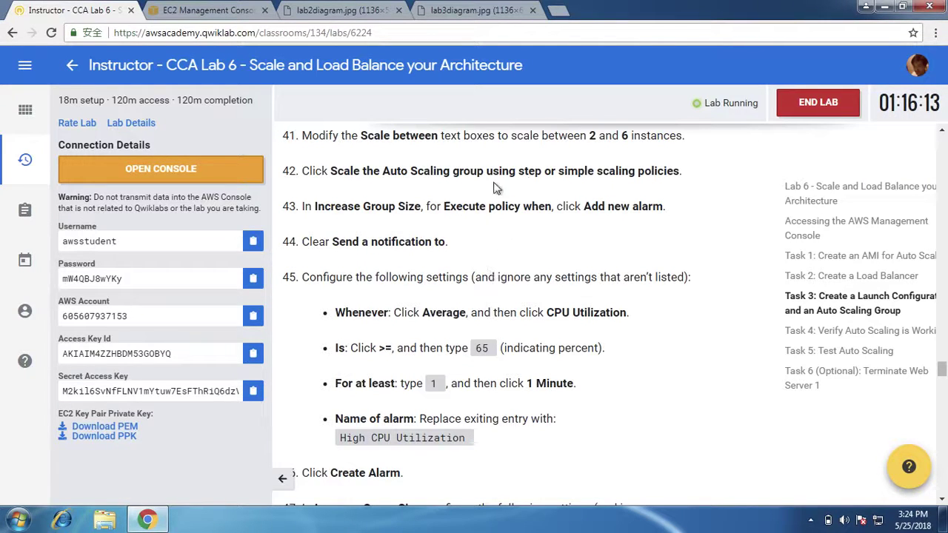
{"action": "left_click", "coordinate": [221, 14]}
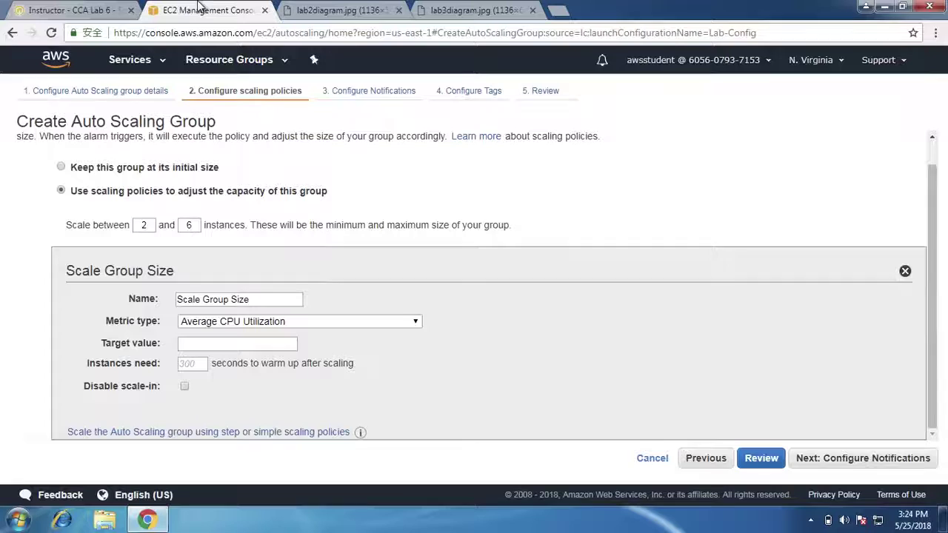
{"action": "left_click", "coordinate": [180, 431]}
{"action": "scroll", "coordinate": [508, 304], "scroll_direction": "up", "scroll_amount": 2}
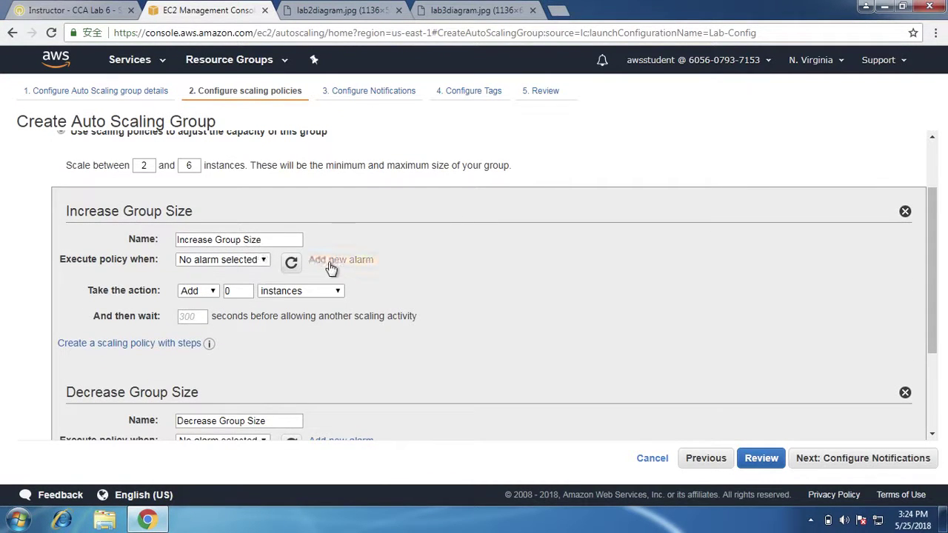
- Check the alarm choices for the Increase Group Size policy and start adding a new alarm to it
{"action": "left_click", "coordinate": [259, 261]}
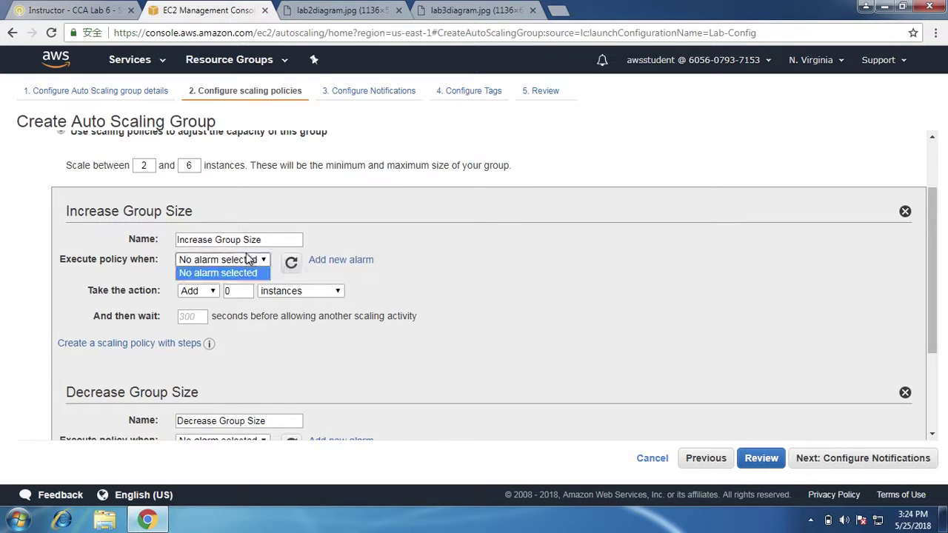
{"action": "left_click", "coordinate": [259, 261]}
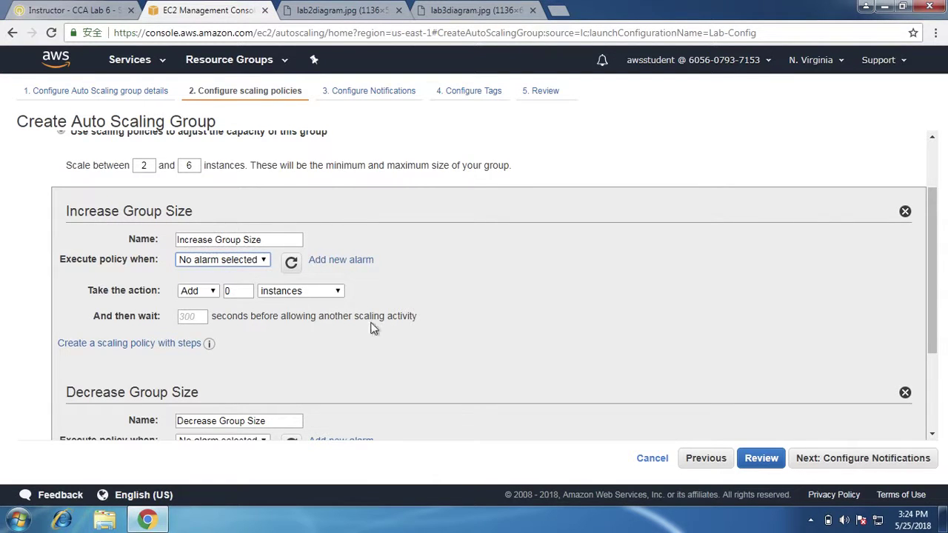
{"action": "left_click", "coordinate": [347, 260]}
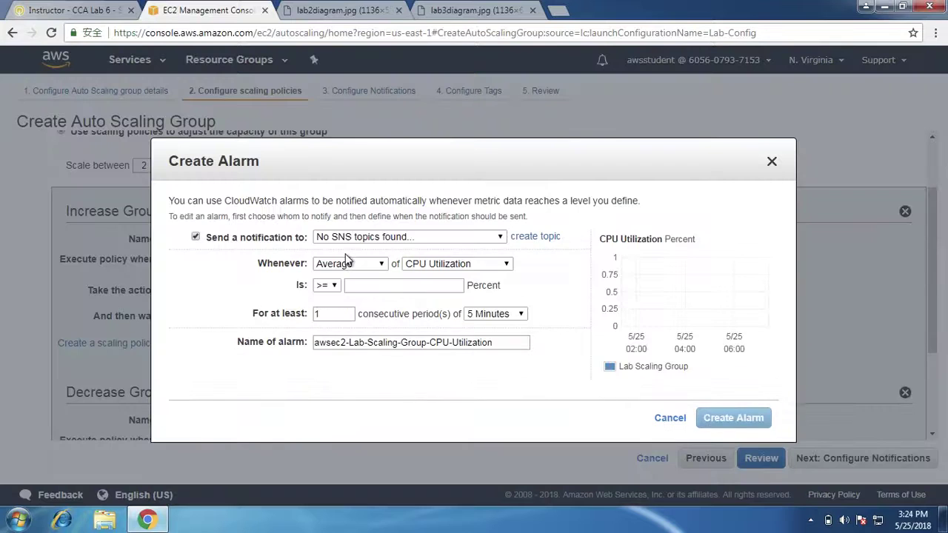
- Copy the alarm name High CPU Utilization from lab step 45 and open the new alarm's percent threshold for editing
{"action": "left_click", "coordinate": [61, 9]}
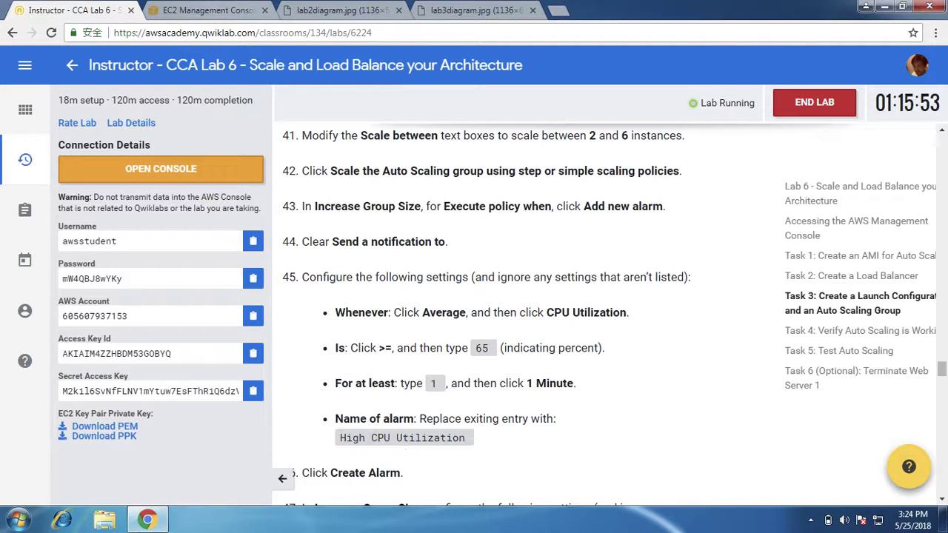
{"action": "left_click_drag", "start_coordinate": [340, 437], "coordinate": [468, 437]}
{"action": "key", "text": "ctrl+c"}
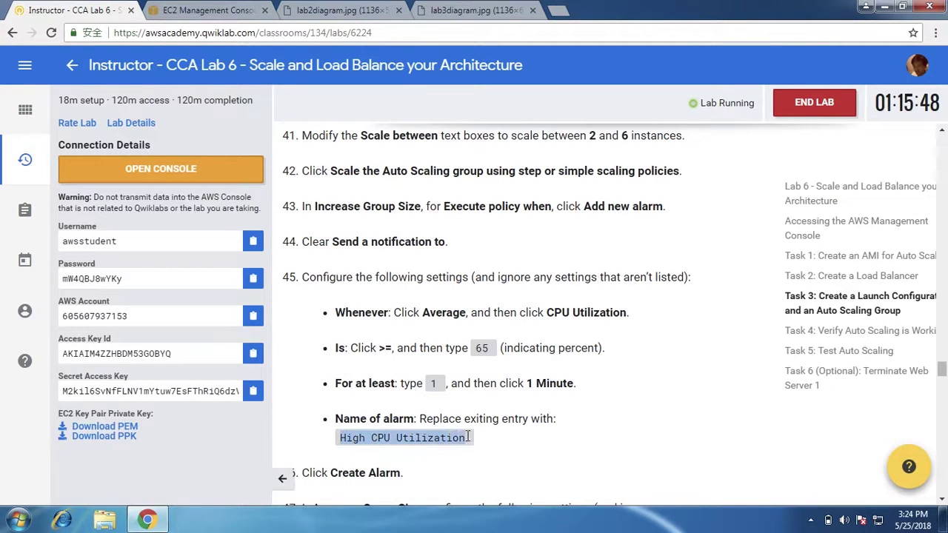
{"action": "left_click", "coordinate": [192, 9]}
{"action": "left_click", "coordinate": [393, 284]}
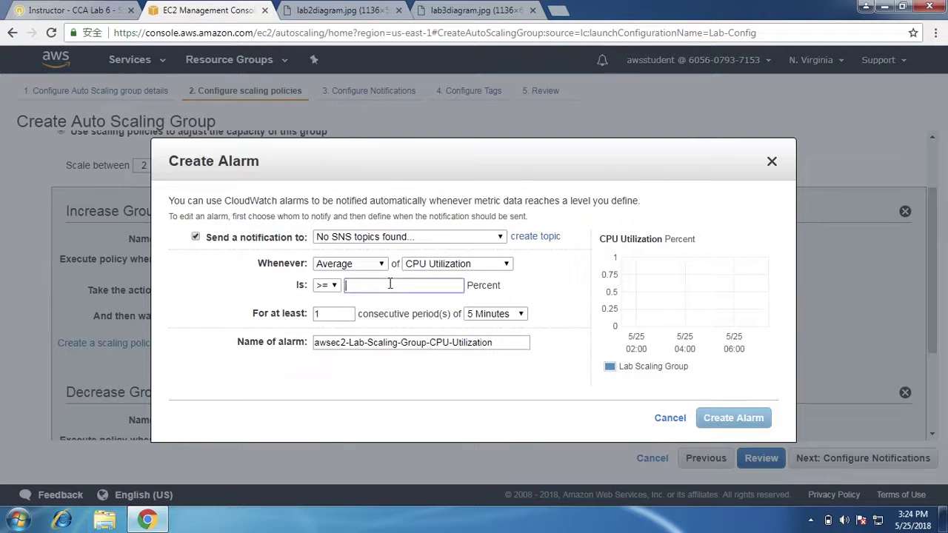
- Name the alarm "High CPU Utilization" and set its threshold to 65 percent over a 1 Minute period
{"action": "triple_click", "coordinate": [509, 337]}
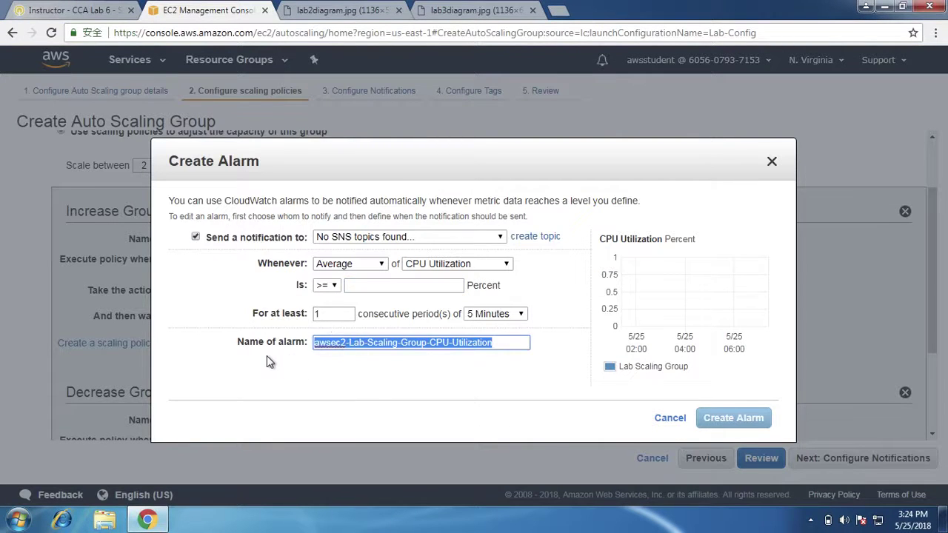
{"action": "key", "text": "ctrl+v"}
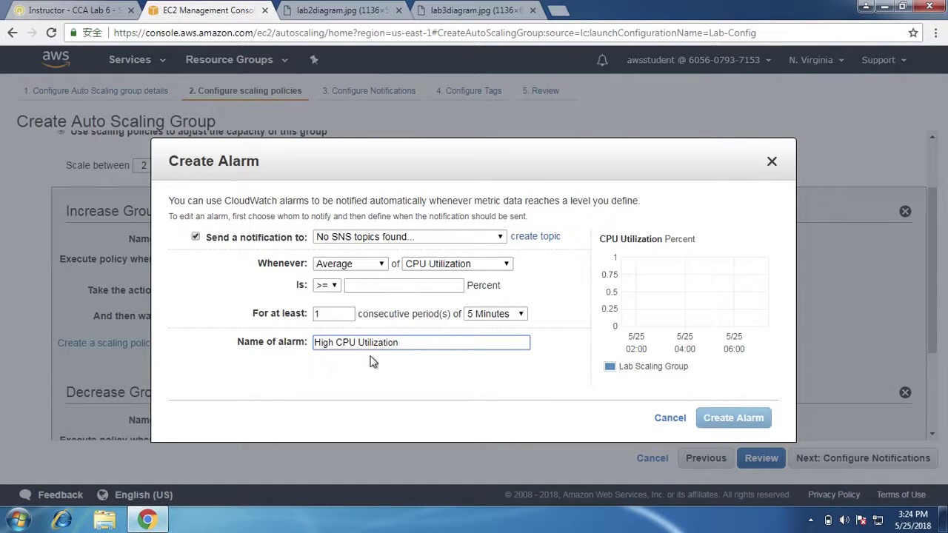
{"action": "left_click", "coordinate": [371, 286]}
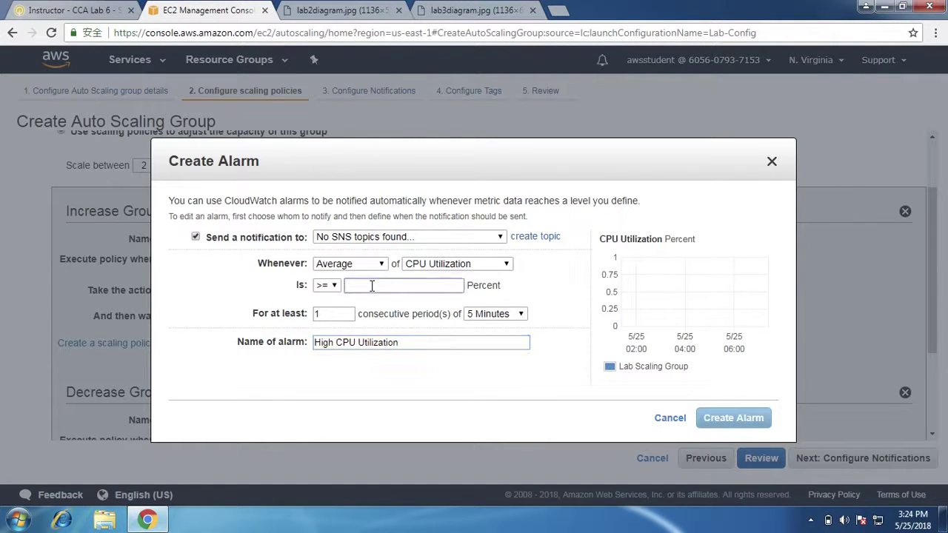
{"action": "left_click", "coordinate": [493, 314]}
{"action": "left_click", "coordinate": [488, 376]}
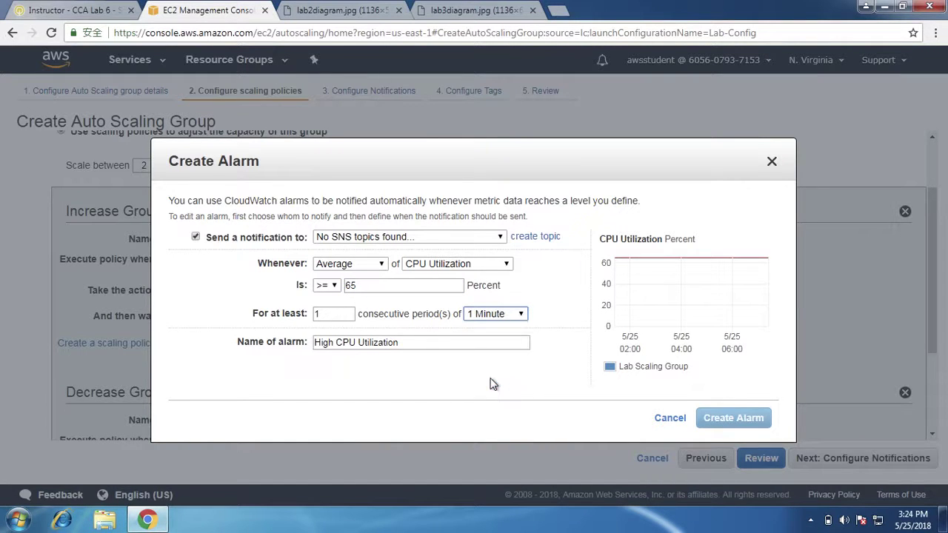
- Check the alarm settings in the lab instructions and turn off sending a notification for the alarm
{"action": "left_click", "coordinate": [82, 10]}
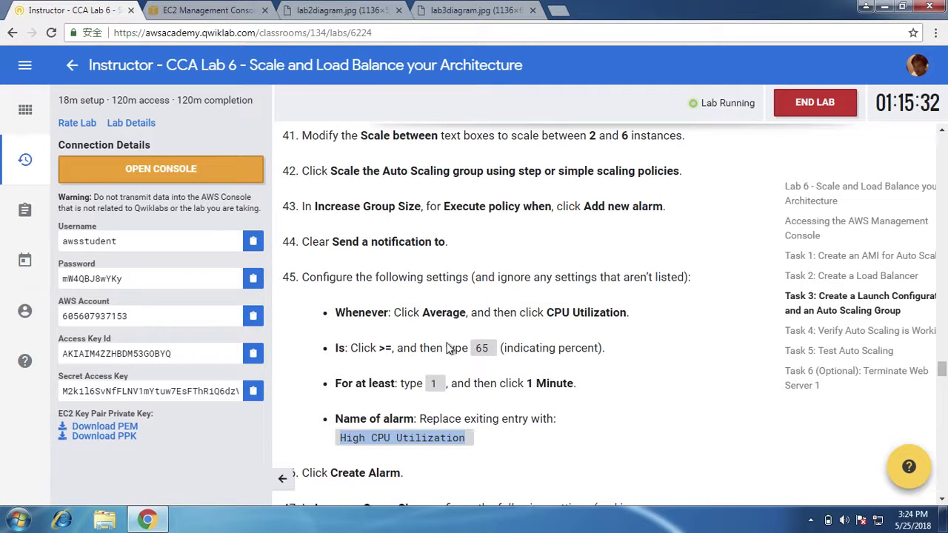
{"action": "scroll", "coordinate": [448, 348], "scroll_direction": "down", "scroll_amount": 1}
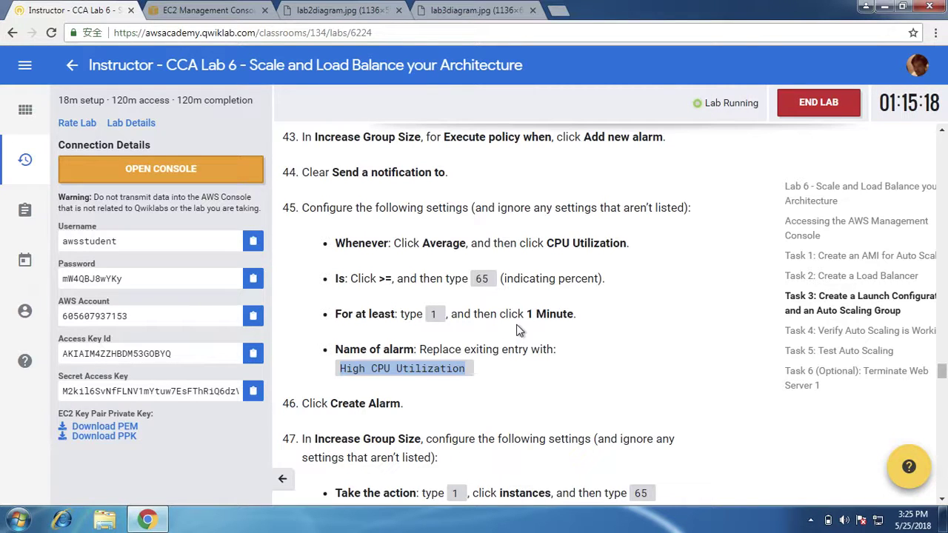
{"action": "left_click", "coordinate": [222, 11]}
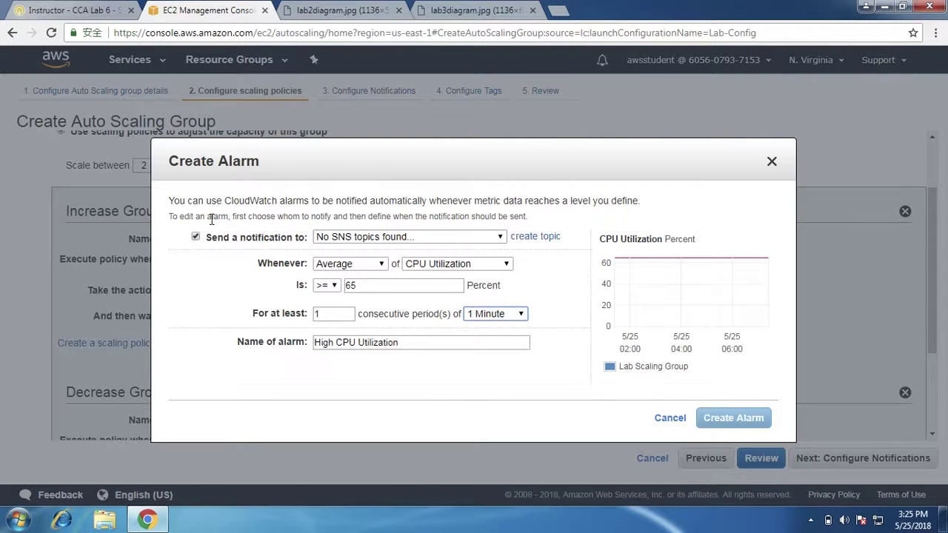
{"action": "left_click", "coordinate": [74, 10]}
{"action": "scroll", "coordinate": [490, 356], "scroll_direction": "up", "scroll_amount": 1}
{"action": "left_click", "coordinate": [252, 9]}
{"action": "left_click", "coordinate": [394, 236]}
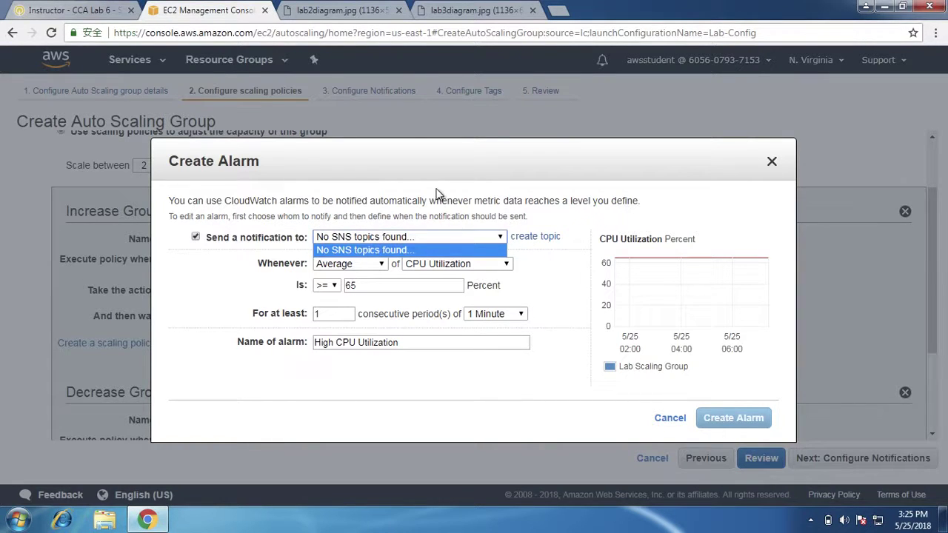
{"action": "left_click", "coordinate": [197, 237]}
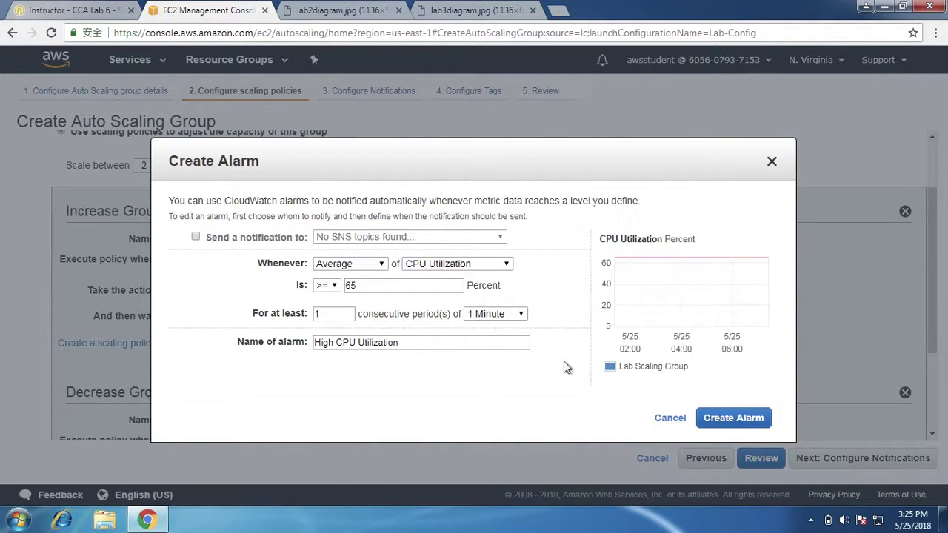
- Set the alarm to require 1 consecutive period and create it
{"action": "left_click", "coordinate": [323, 311]}
{"action": "left_click_drag", "start_coordinate": [323, 311], "coordinate": [295, 309]}
{"action": "type", "text": "2"}
{"action": "key", "text": "BackSpace"}
{"action": "type", "text": "1"}
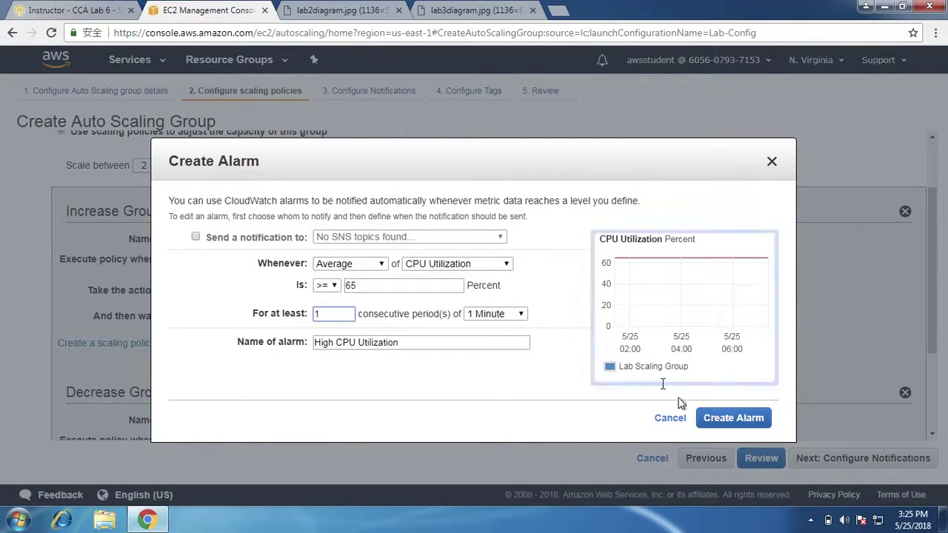
{"action": "left_click", "coordinate": [729, 418]}
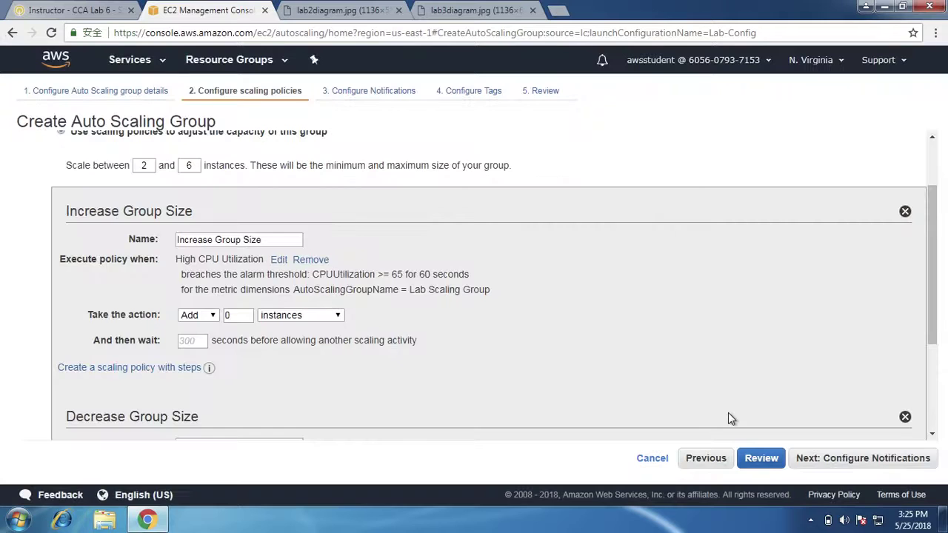
- Following the lab instructions, set the simple Increase Group Size policy to add 1 instance and wait 60 seconds
{"action": "left_click", "coordinate": [67, 9]}
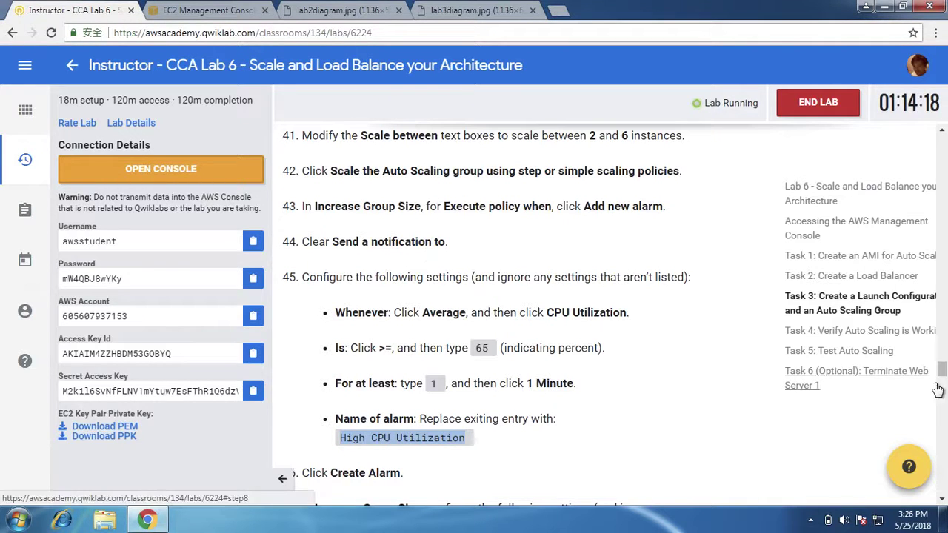
{"action": "scroll", "coordinate": [496, 397], "scroll_direction": "down", "scroll_amount": 2}
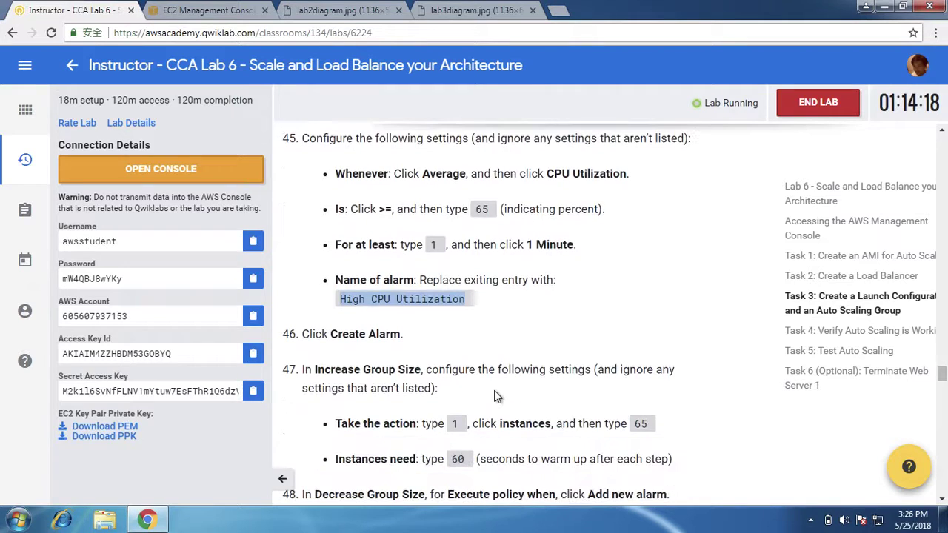
{"action": "scroll", "coordinate": [496, 396], "scroll_direction": "down", "scroll_amount": 1}
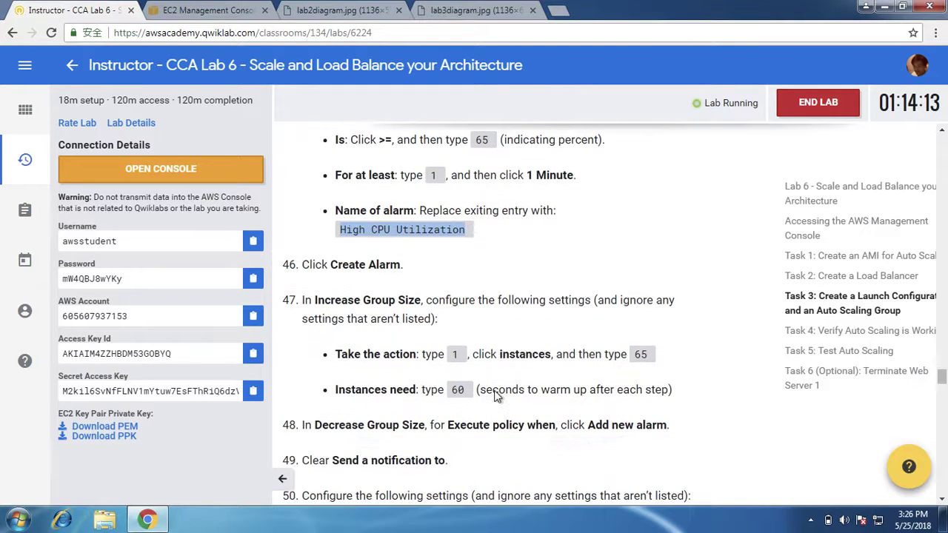
{"action": "left_click", "coordinate": [213, 7]}
{"action": "double_click", "coordinate": [235, 313]}
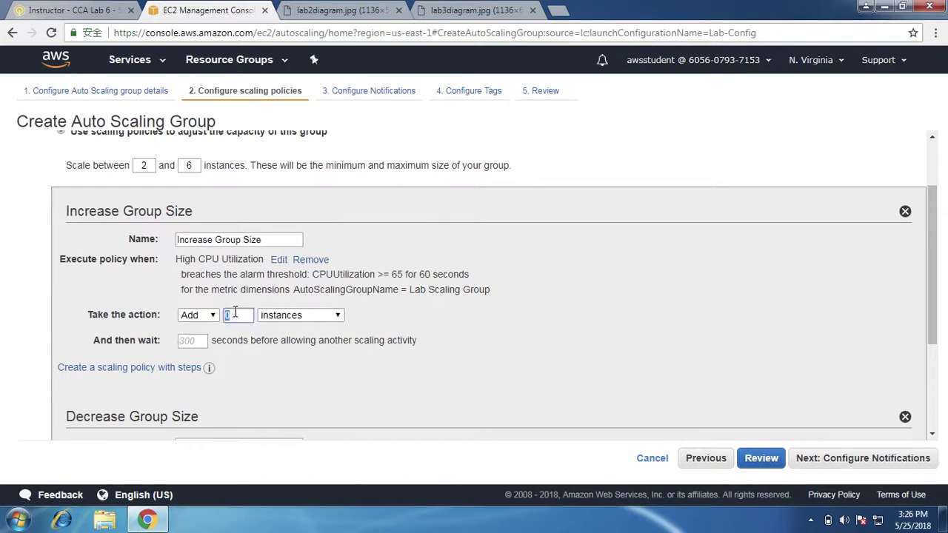
{"action": "left_click", "coordinate": [322, 361]}
{"action": "left_click", "coordinate": [27, 7]}
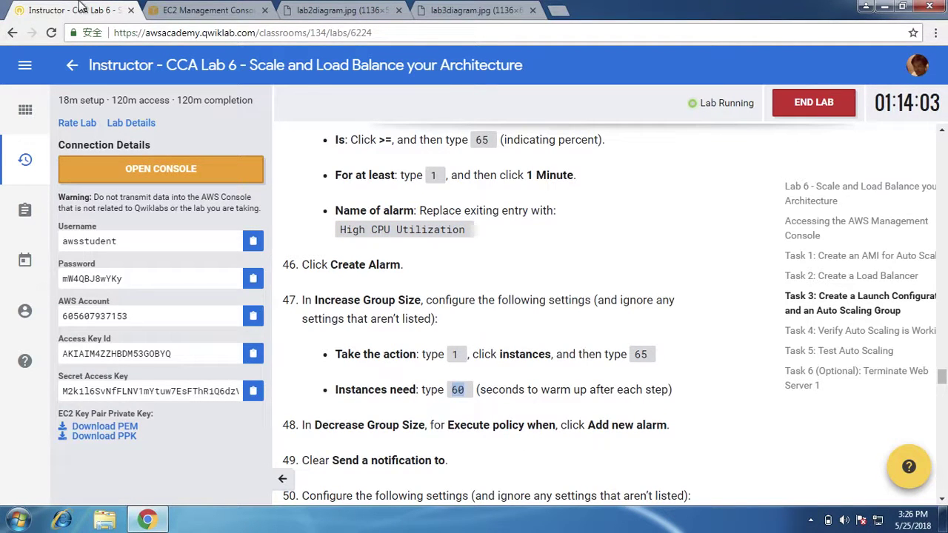
{"action": "left_click", "coordinate": [194, 9]}
{"action": "left_click", "coordinate": [195, 340]}
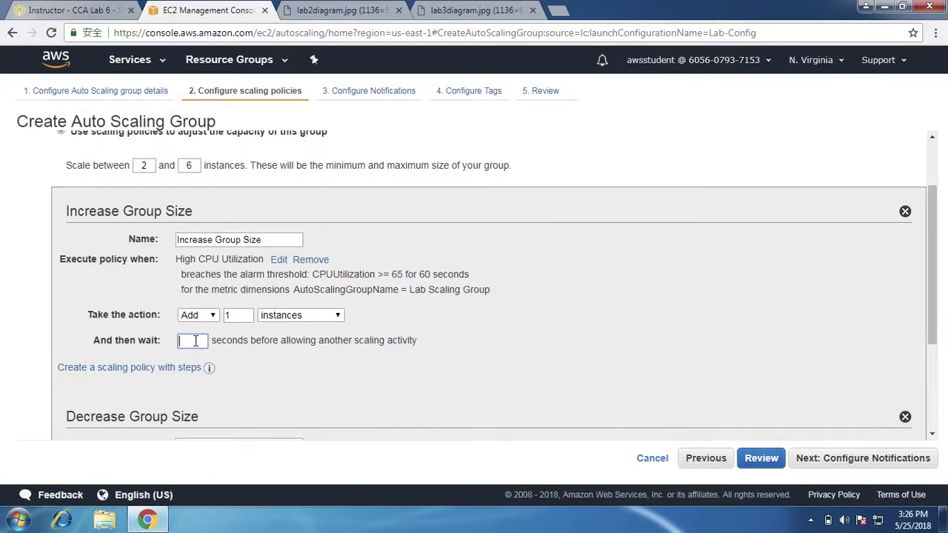
{"action": "type", "text": "60"}
{"action": "left_click", "coordinate": [366, 353]}
- Examine the web instances and scaling layout in the lab3 architecture diagram against the policy's wait time
{"action": "left_click", "coordinate": [343, 12]}
{"action": "left_click", "coordinate": [504, 10]}
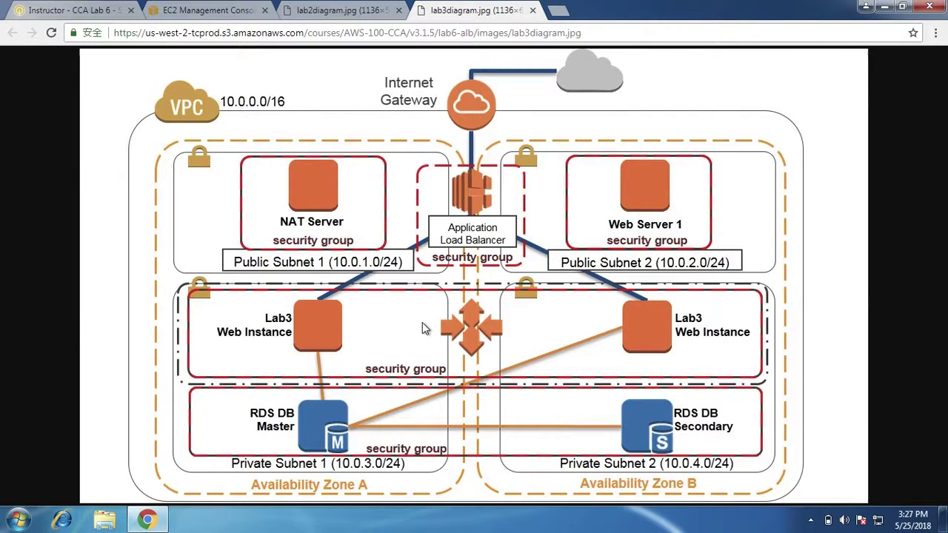
{"action": "left_click", "coordinate": [211, 9]}
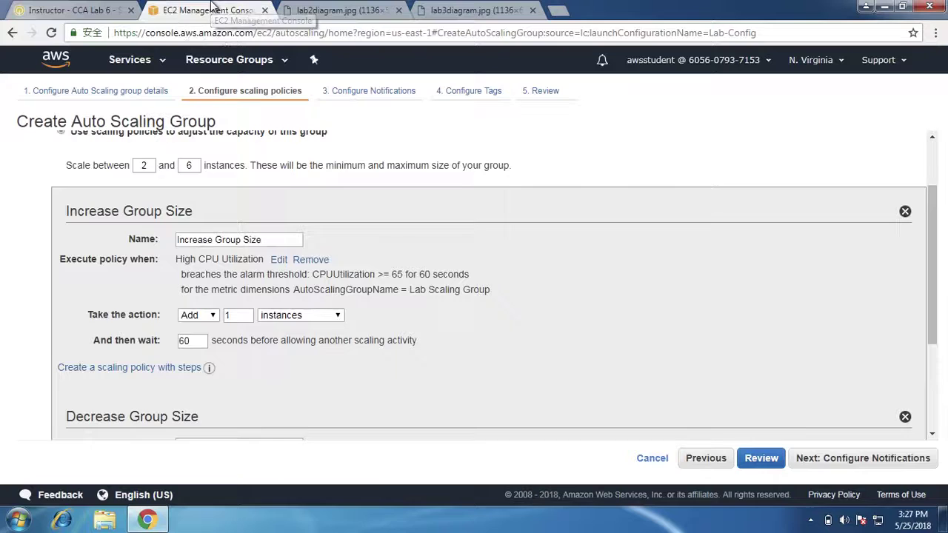
{"action": "left_click", "coordinate": [195, 339]}
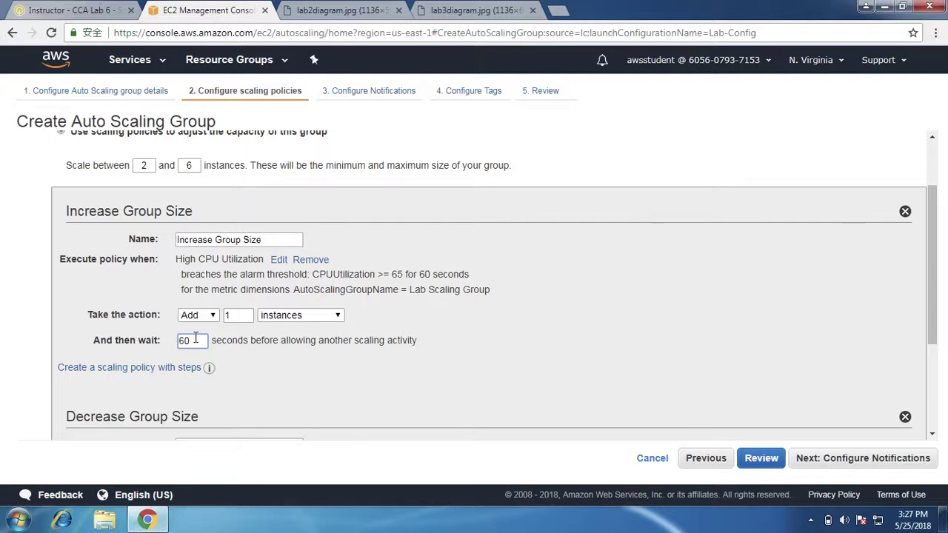
{"action": "left_click", "coordinate": [478, 11]}
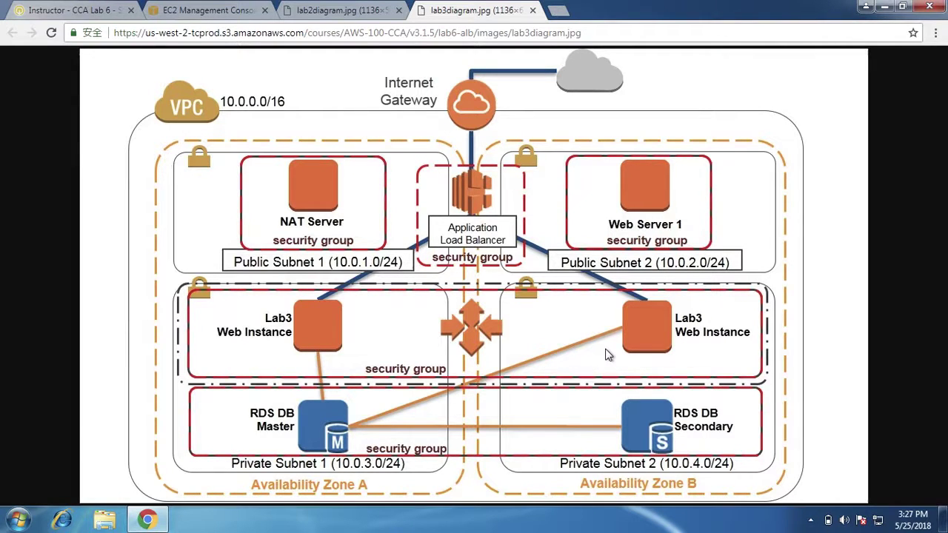
{"action": "left_click", "coordinate": [173, 9]}
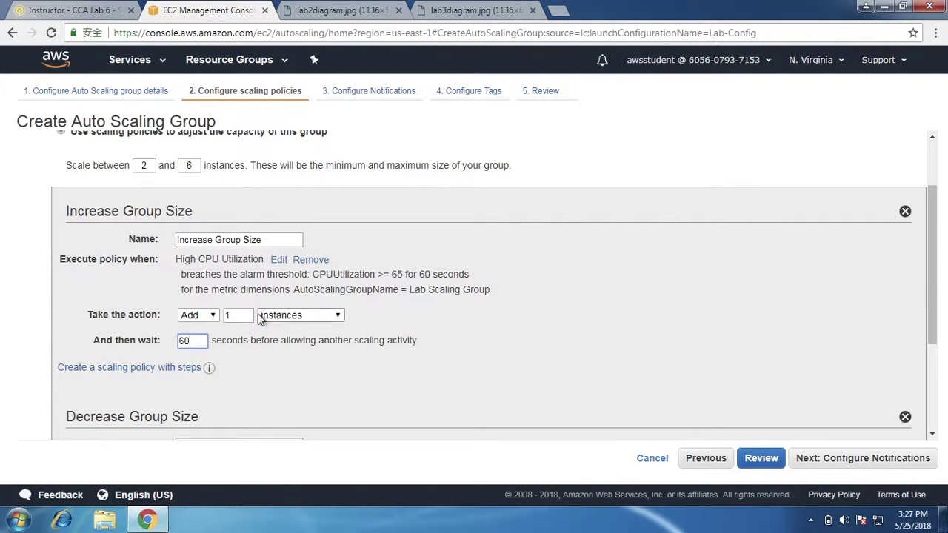
- Convert the Increase Group Size policy to a step scaling policy that adds 1 instance when CPUUtilization is at least 65
{"action": "left_click", "coordinate": [151, 369]}
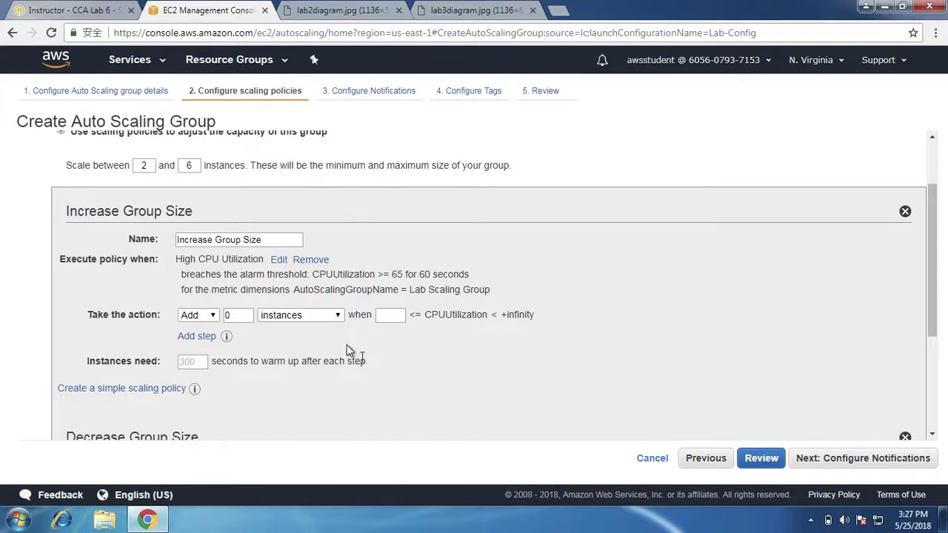
{"action": "left_click", "coordinate": [241, 316]}
{"action": "key", "text": "BackSpace"}
{"action": "type", "text": "1"}
{"action": "left_click", "coordinate": [393, 315]}
{"action": "type", "text": "65"}
- Add a second step of 2 instances, cap the first step at 90 CPUUtilization, and set the instance warm-up to 60 seconds
{"action": "left_click", "coordinate": [197, 337]}
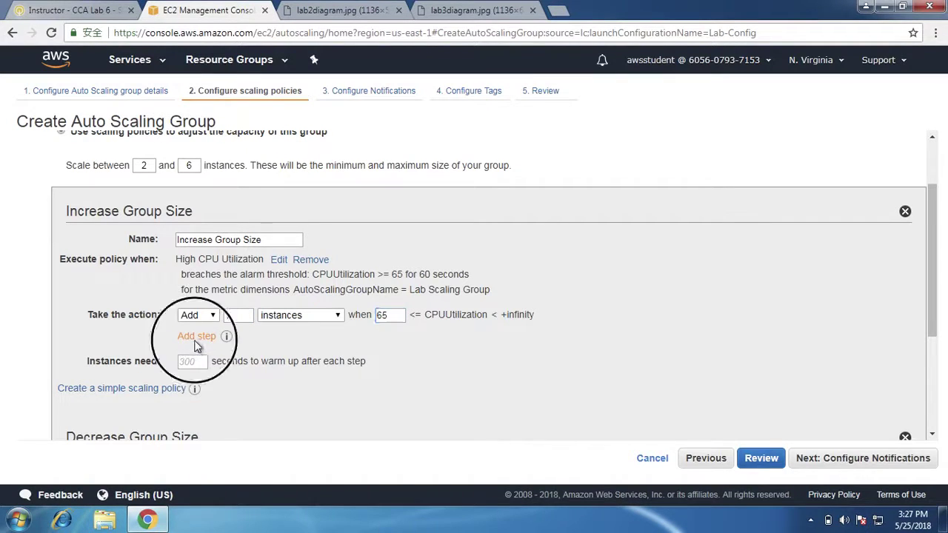
{"action": "left_click", "coordinate": [237, 335]}
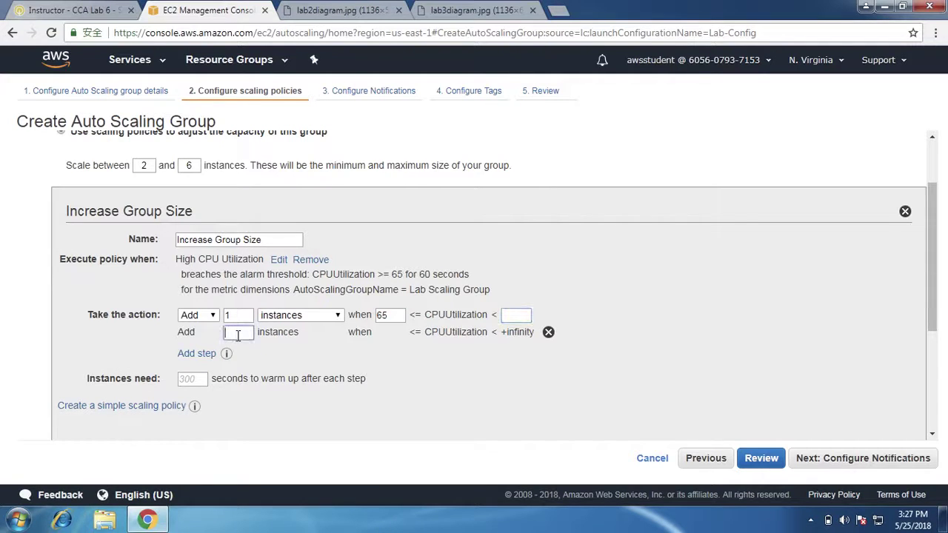
{"action": "type", "text": "2"}
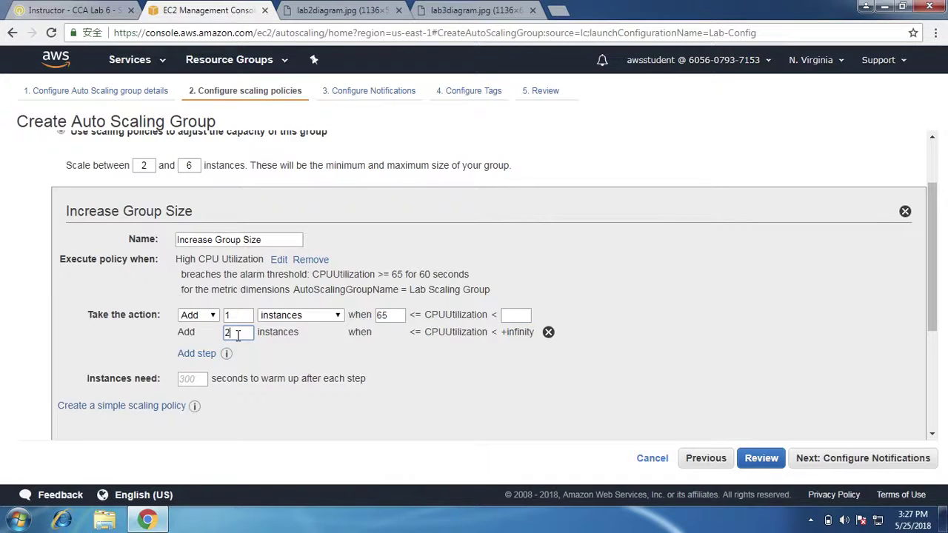
{"action": "left_click", "coordinate": [511, 314]}
{"action": "type", "text": "90"}
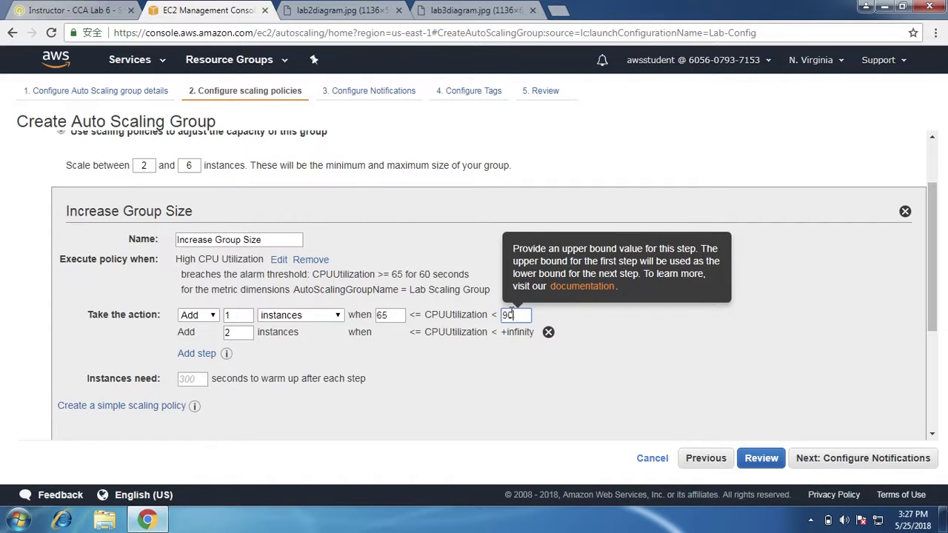
{"action": "left_click", "coordinate": [482, 374]}
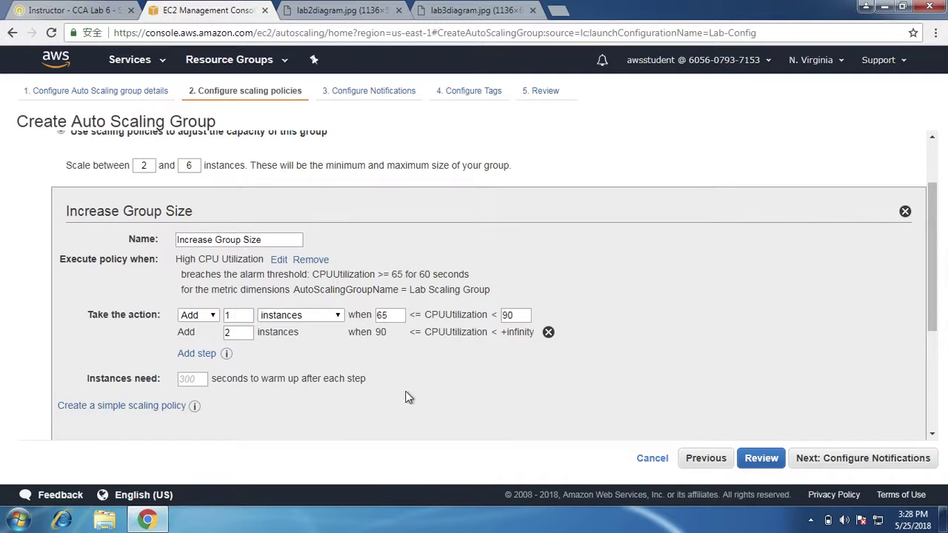
{"action": "left_click", "coordinate": [200, 374]}
{"action": "type", "text": "60"}
- Consult the lab's Decrease Group Size alarm instructions and start a new alarm for that policy
{"action": "scroll", "coordinate": [631, 319], "scroll_direction": "down", "scroll_amount": 1}
{"action": "scroll", "coordinate": [634, 318], "scroll_direction": "down", "scroll_amount": 2}
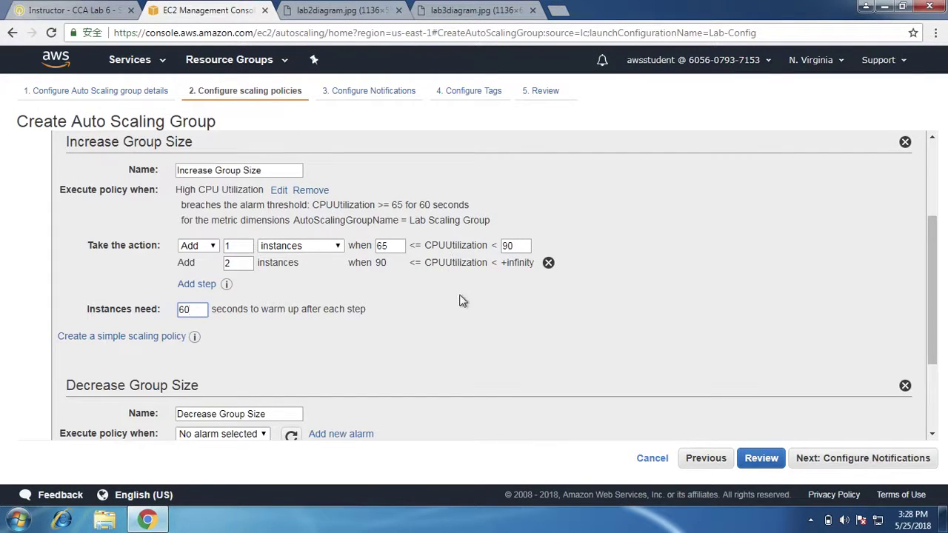
{"action": "scroll", "coordinate": [405, 365], "scroll_direction": "down", "scroll_amount": 3}
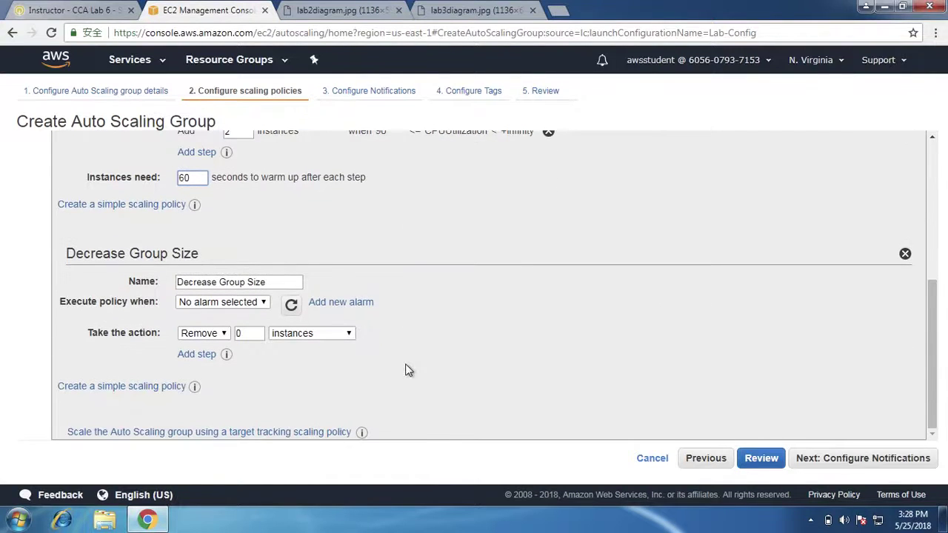
{"action": "left_click", "coordinate": [74, 10]}
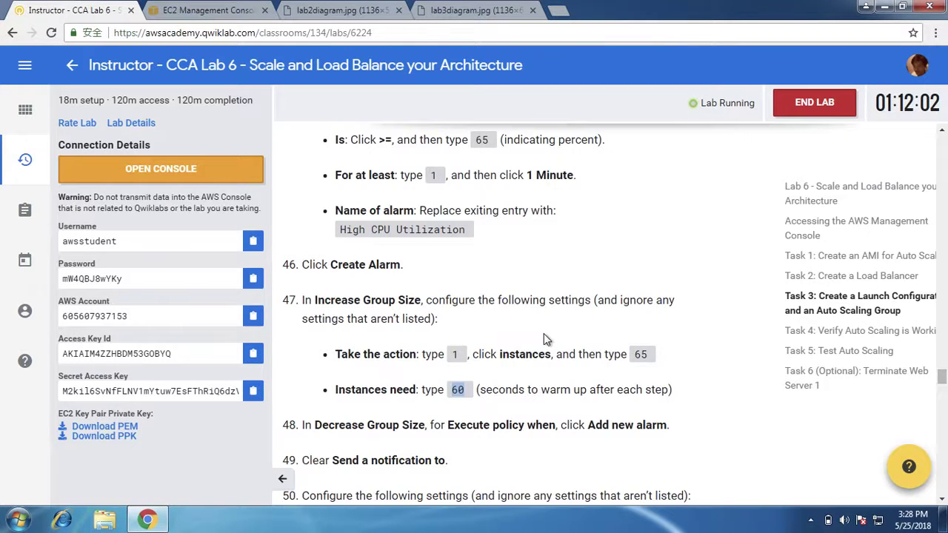
{"action": "scroll", "coordinate": [543, 338], "scroll_direction": "down", "scroll_amount": 2}
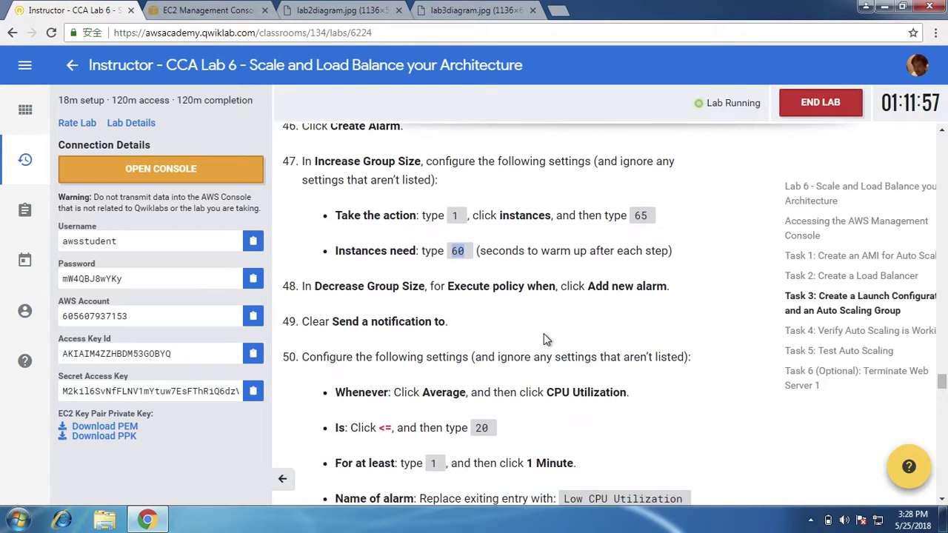
{"action": "scroll", "coordinate": [544, 333], "scroll_direction": "down", "scroll_amount": 1}
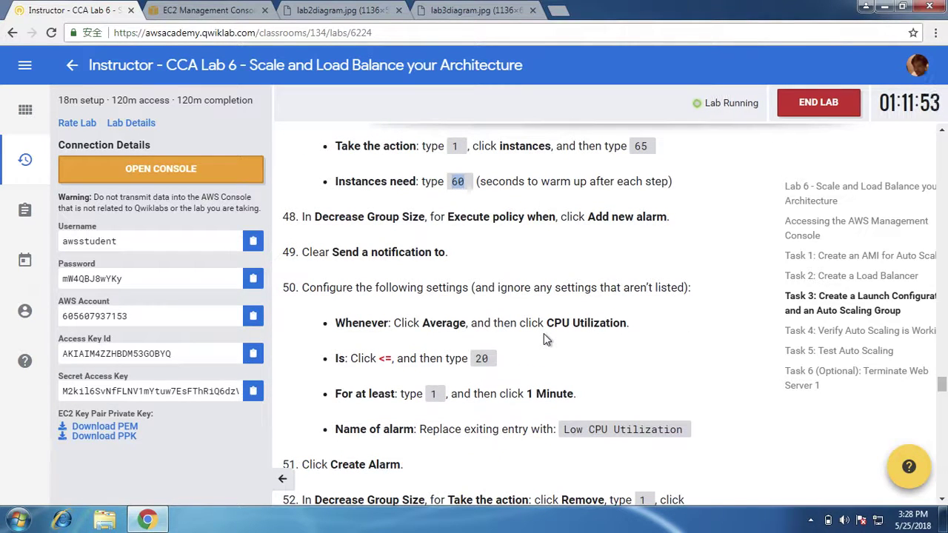
{"action": "left_click", "coordinate": [189, 10]}
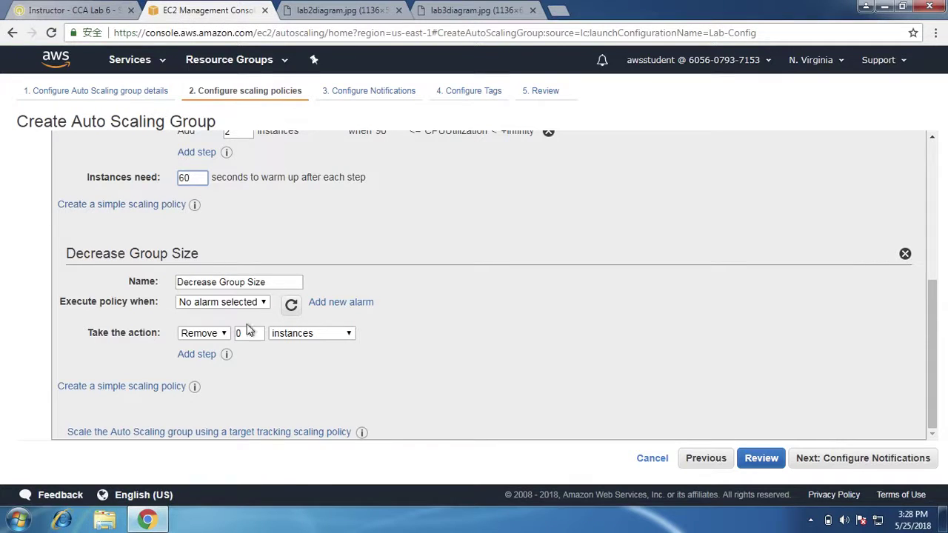
{"action": "left_click", "coordinate": [340, 303]}
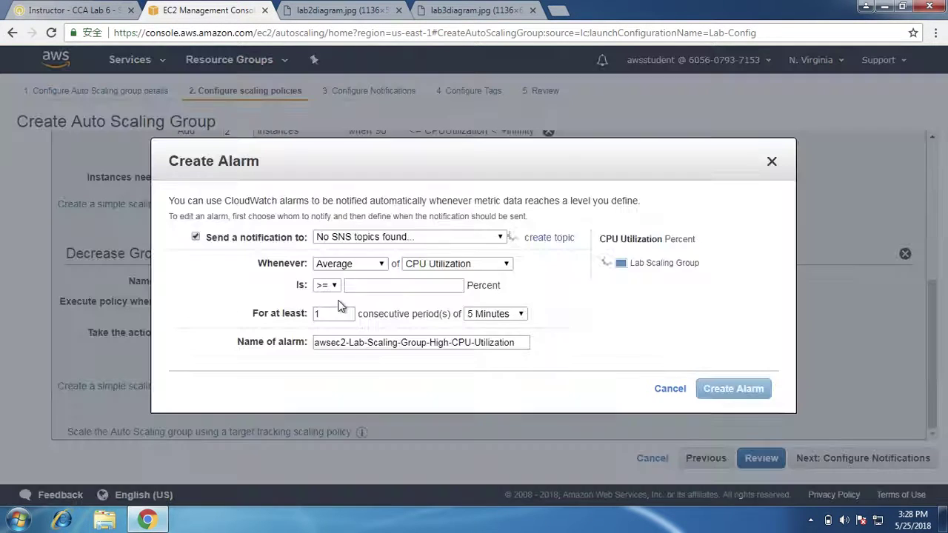
- Following the lab, set the alarm condition to CPU Utilization <= 20 percent, with a period length of 1 Minute
{"action": "left_click", "coordinate": [329, 285]}
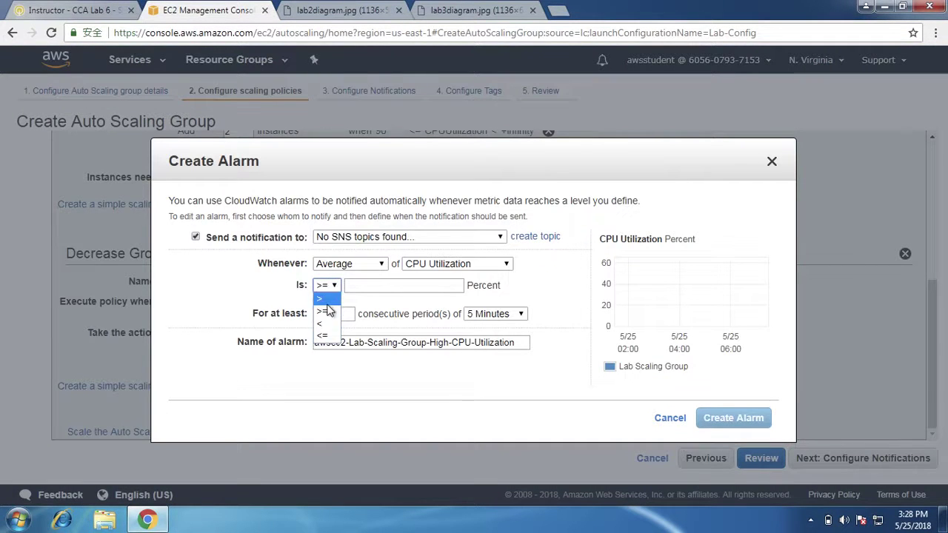
{"action": "left_click", "coordinate": [323, 335]}
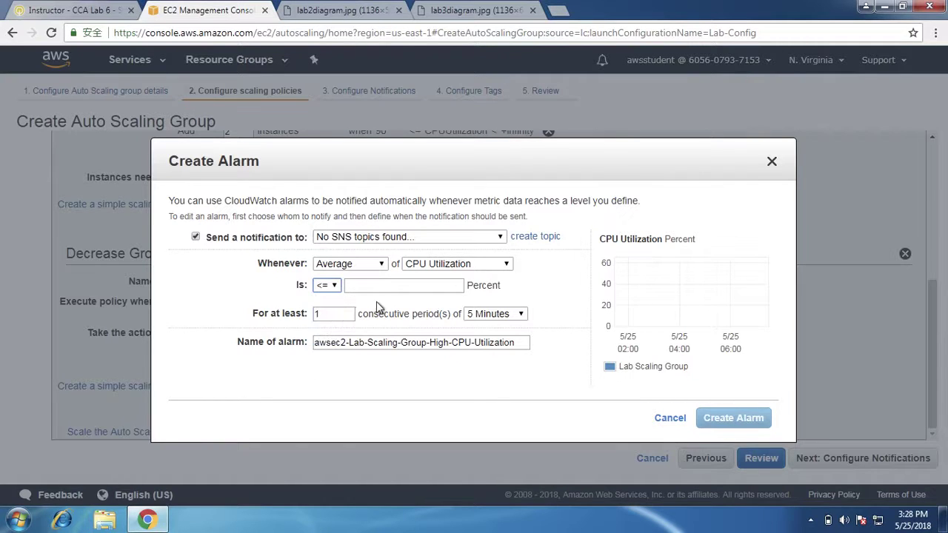
{"action": "left_click", "coordinate": [71, 9]}
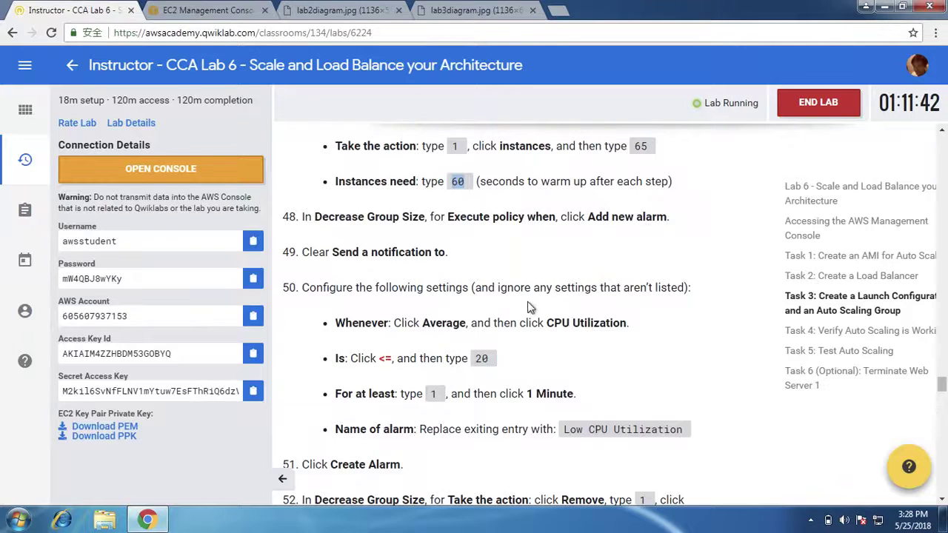
{"action": "left_click", "coordinate": [185, 10]}
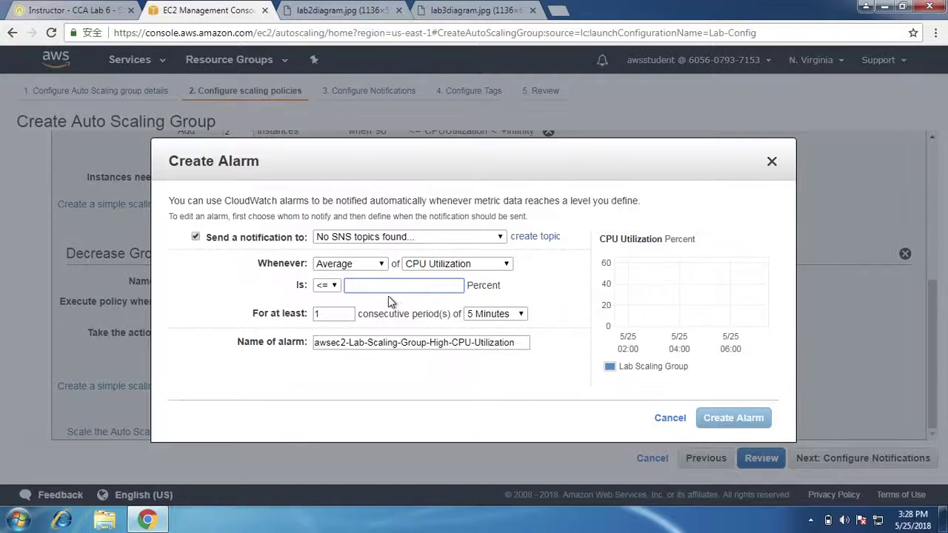
{"action": "left_click", "coordinate": [394, 286]}
{"action": "type", "text": "20"}
{"action": "left_click", "coordinate": [70, 10]}
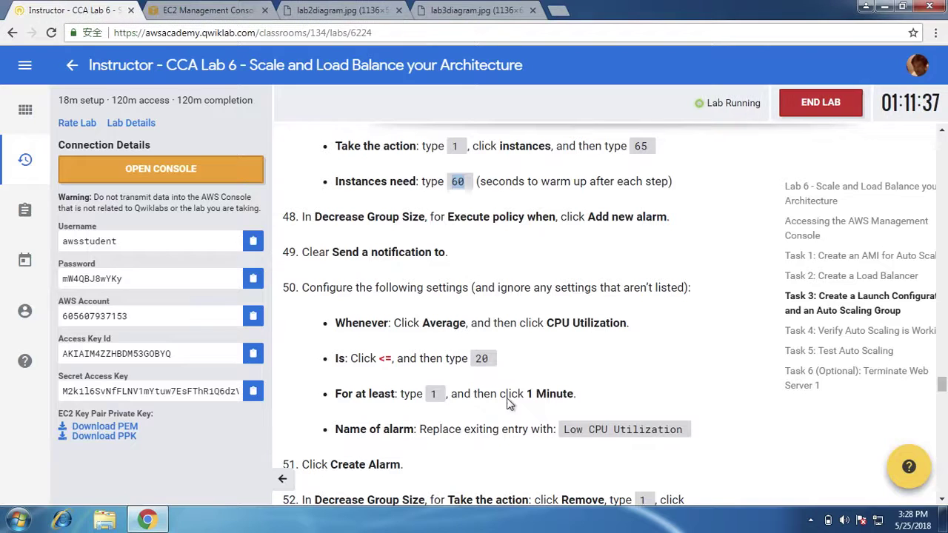
{"action": "left_click", "coordinate": [236, 10]}
{"action": "left_click", "coordinate": [520, 313]}
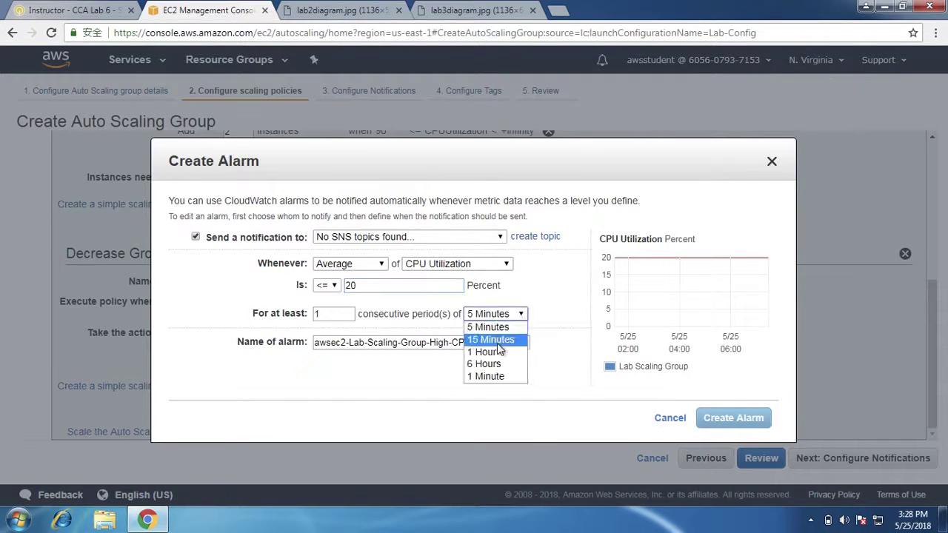
{"action": "left_click", "coordinate": [491, 377]}
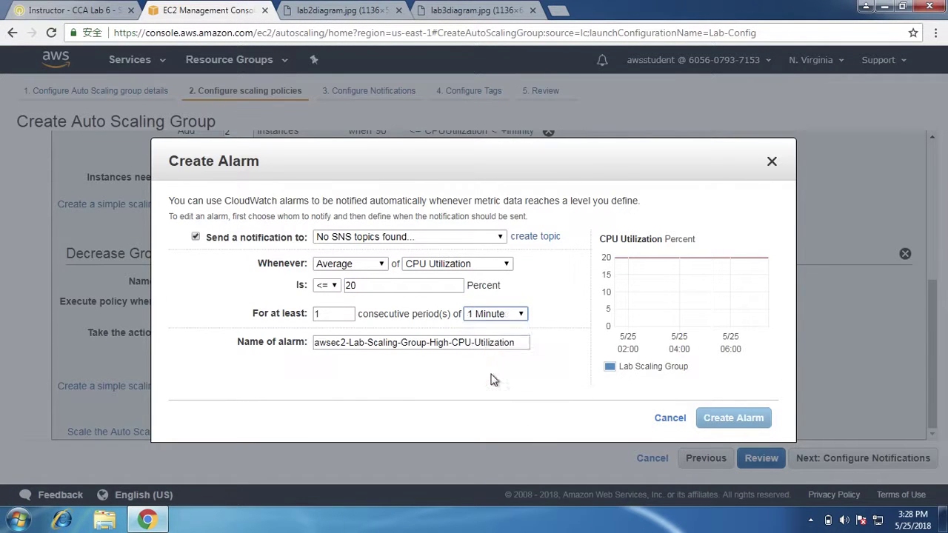
- Name the alarm Low CPU Utilization using the lab's text, disable its notification, and create it
{"action": "left_click", "coordinate": [33, 8]}
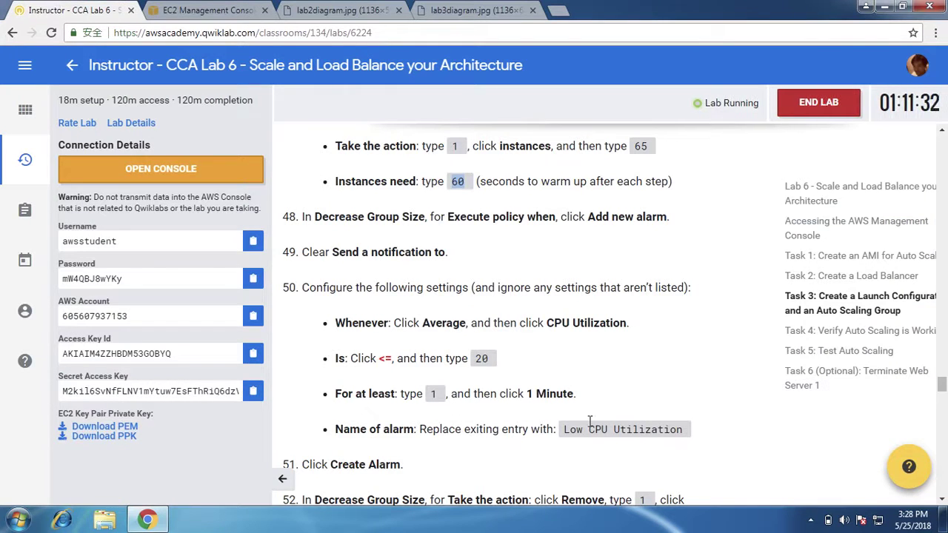
{"action": "left_click_drag", "start_coordinate": [563, 430], "coordinate": [692, 434]}
{"action": "key", "text": "ctrl+c"}
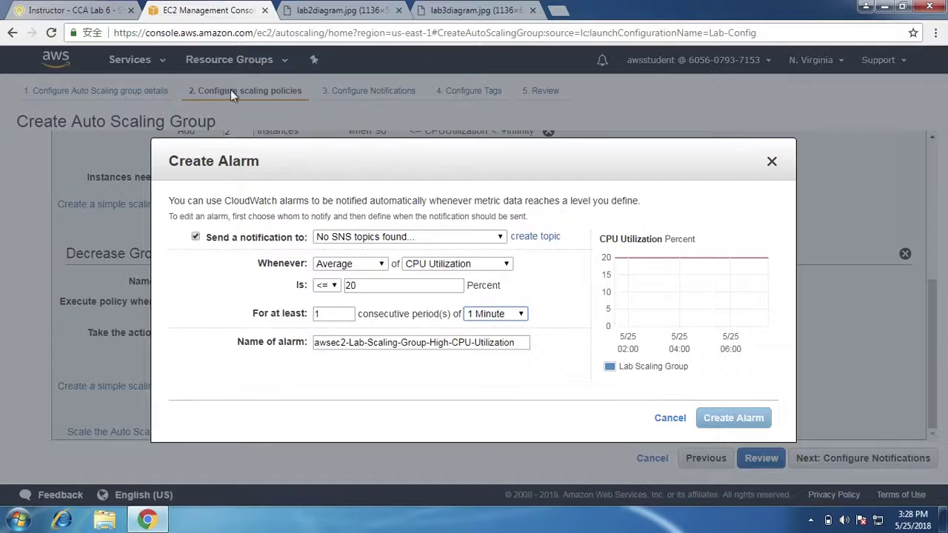
{"action": "key", "text": "ctrl+Tab"}
{"action": "left_click_drag", "start_coordinate": [516, 342], "coordinate": [279, 345]}
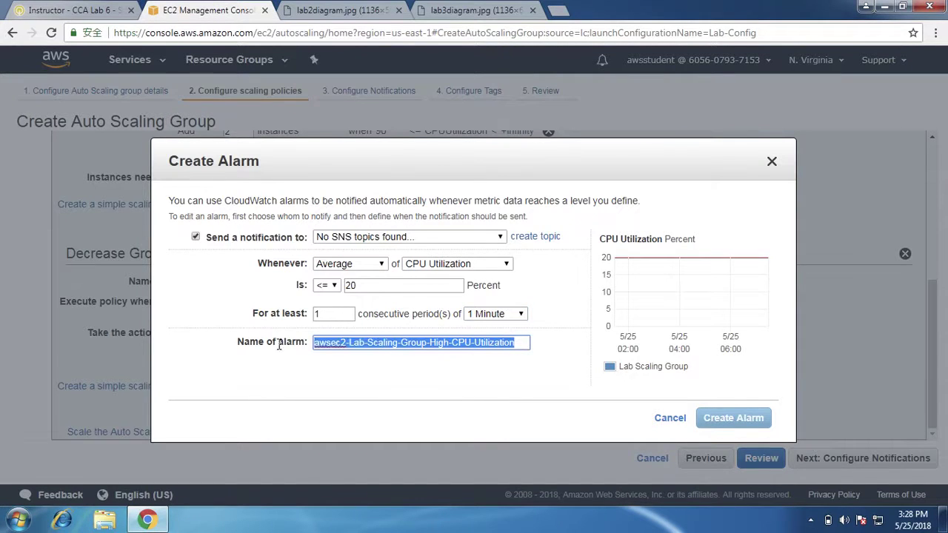
{"action": "key", "text": "ctrl+v"}
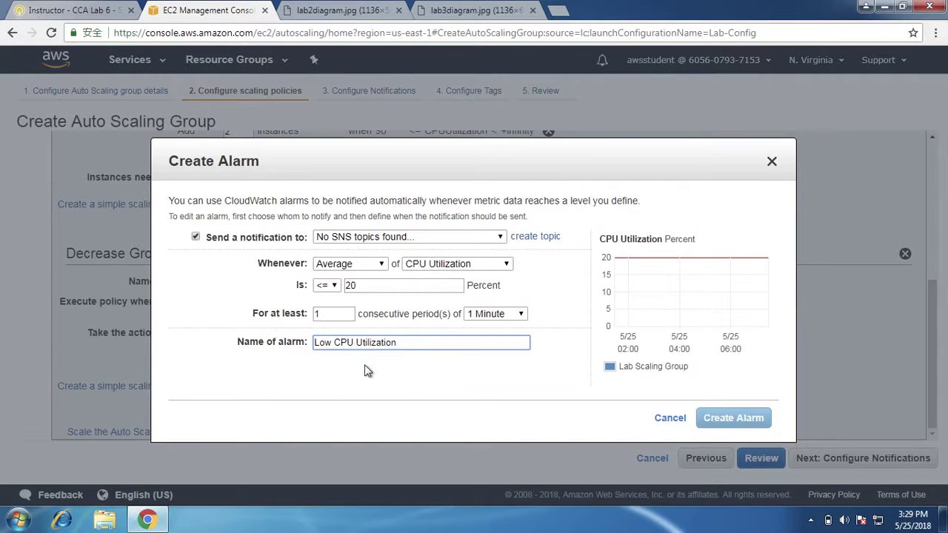
{"action": "left_click", "coordinate": [195, 237]}
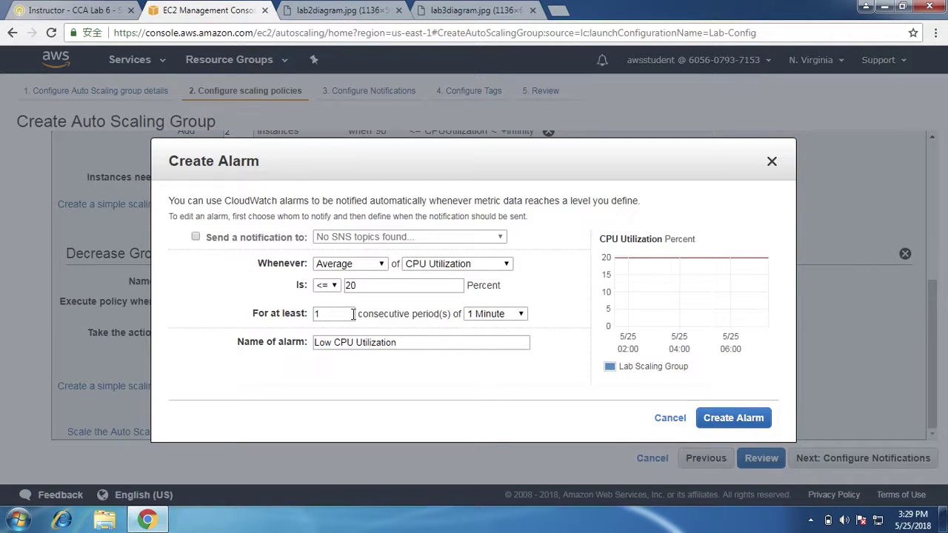
{"action": "left_click", "coordinate": [736, 420]}
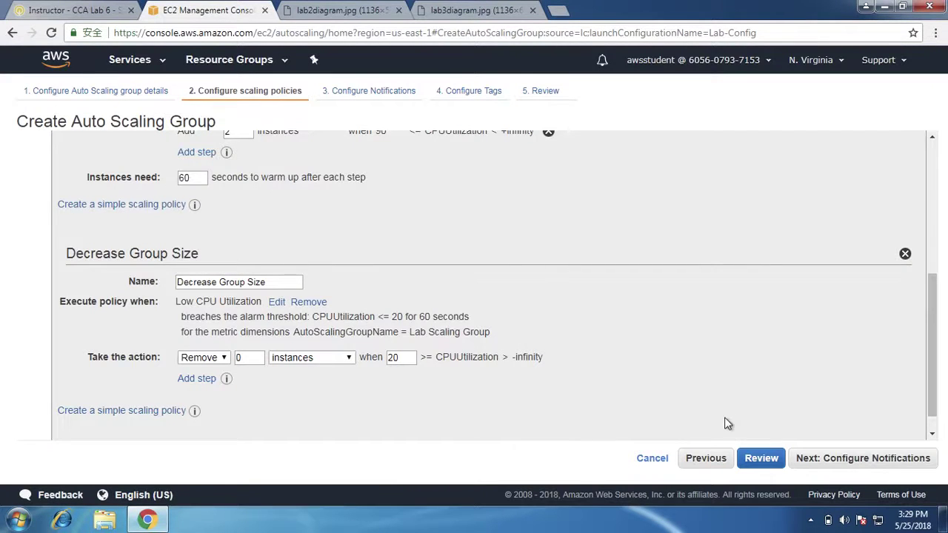
- Add a second step to the Decrease Group Size policy, and set the first to remove 1 instance with a lower CPUUtilization bound of 10
{"action": "left_click", "coordinate": [258, 358]}
{"action": "left_click", "coordinate": [208, 379]}
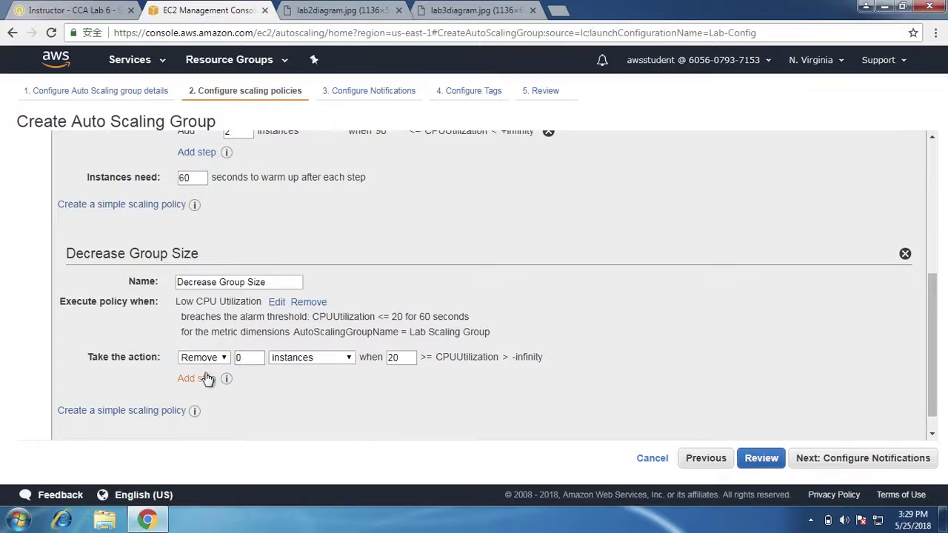
{"action": "left_click", "coordinate": [257, 359]}
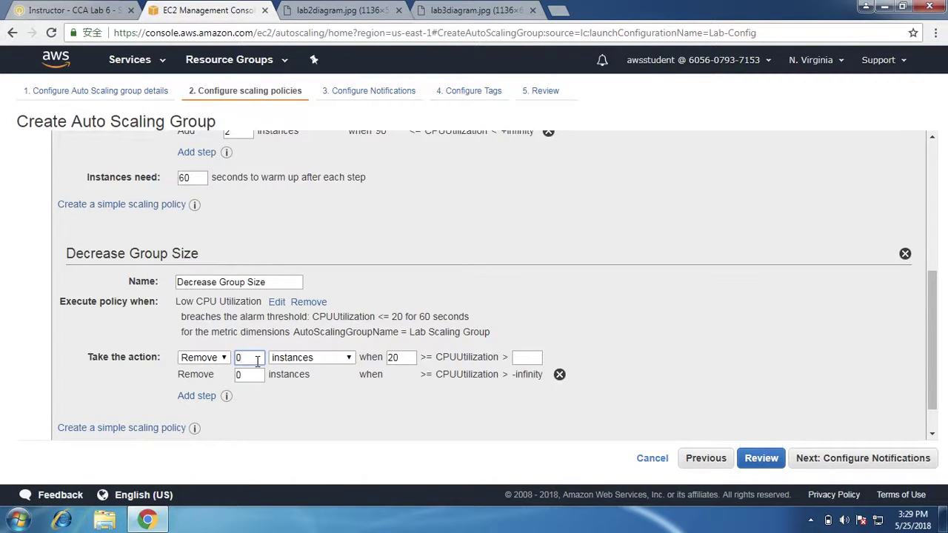
{"action": "key", "text": "BackSpace"}
{"action": "type", "text": "1"}
{"action": "left_click", "coordinate": [532, 359]}
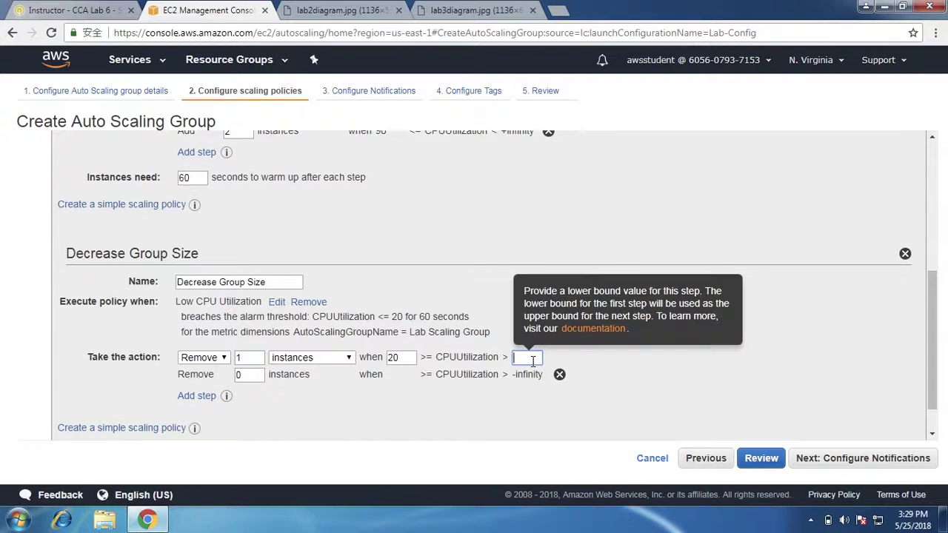
{"action": "type", "text": "10"}
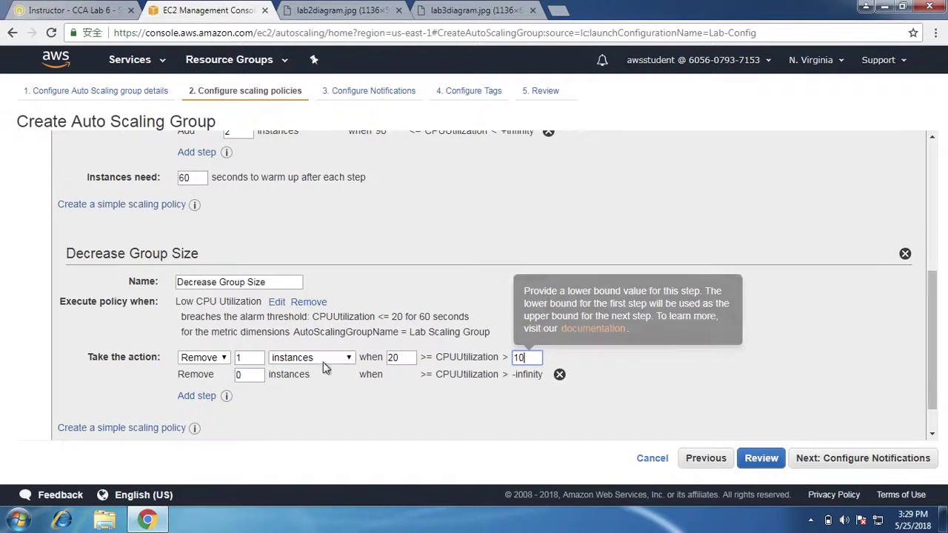
- Set the second step of the Decrease Group Size policy to remove 2 instances
{"action": "left_click", "coordinate": [260, 376]}
{"action": "key", "text": "BackSpace"}
{"action": "type", "text": "2"}
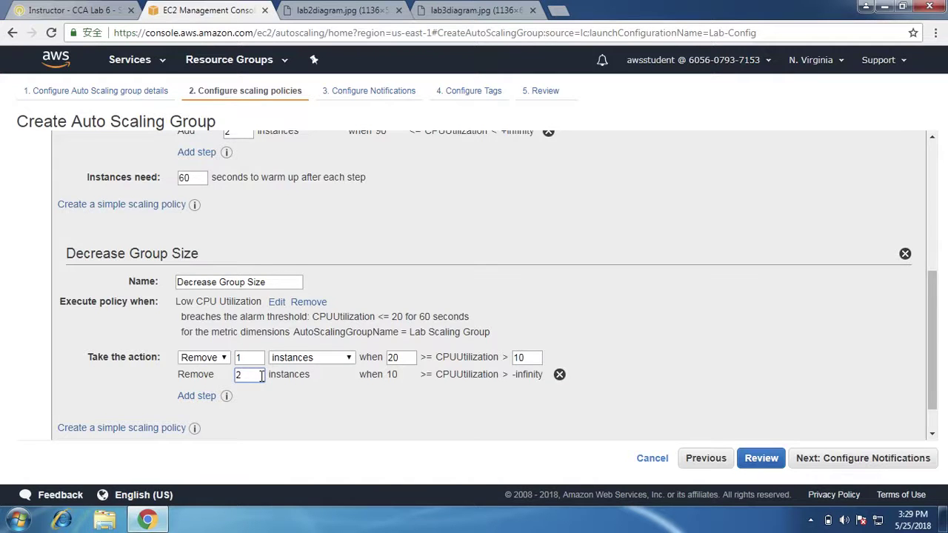
{"action": "scroll", "coordinate": [261, 375], "scroll_direction": "up", "scroll_amount": 1}
{"action": "scroll", "coordinate": [261, 375], "scroll_direction": "down", "scroll_amount": 1}
- Check the lab's remaining Decrease Group Size instructions and review both scaling policies' steps and alarms against them
{"action": "left_click", "coordinate": [16, 8]}
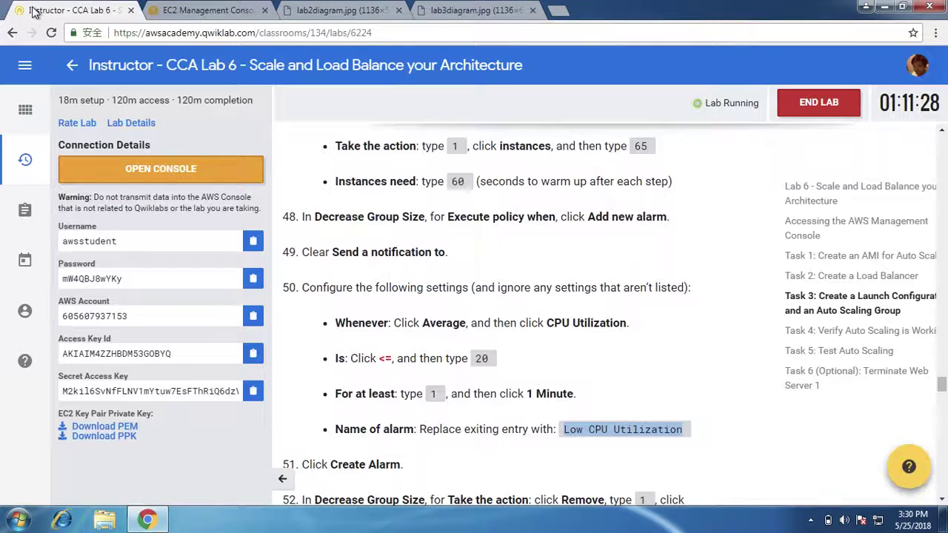
{"action": "scroll", "coordinate": [459, 331], "scroll_direction": "down", "scroll_amount": 1}
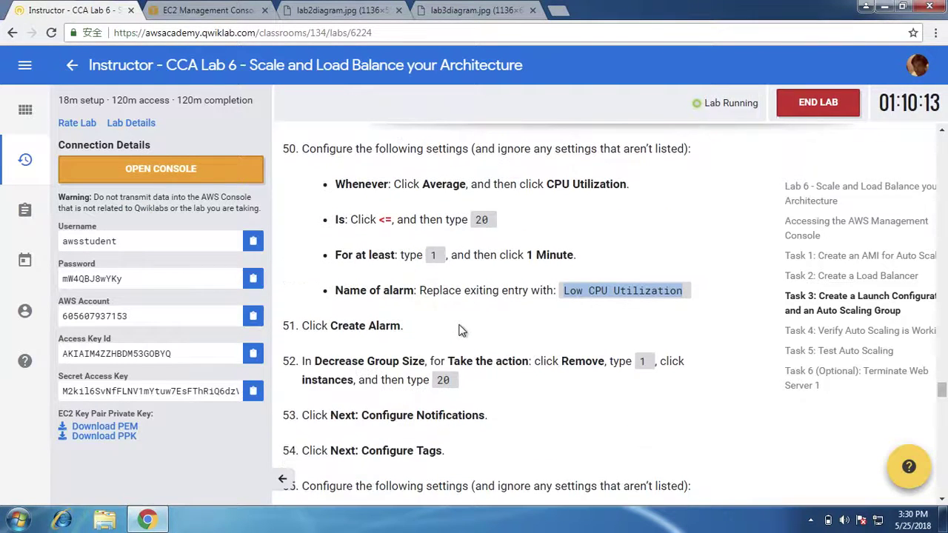
{"action": "scroll", "coordinate": [459, 330], "scroll_direction": "down", "scroll_amount": 1}
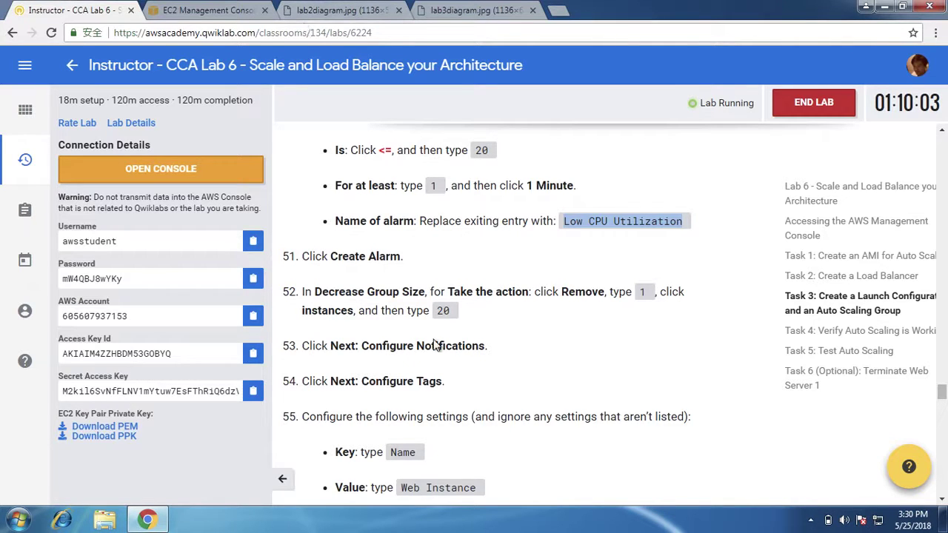
{"action": "left_click", "coordinate": [236, 10]}
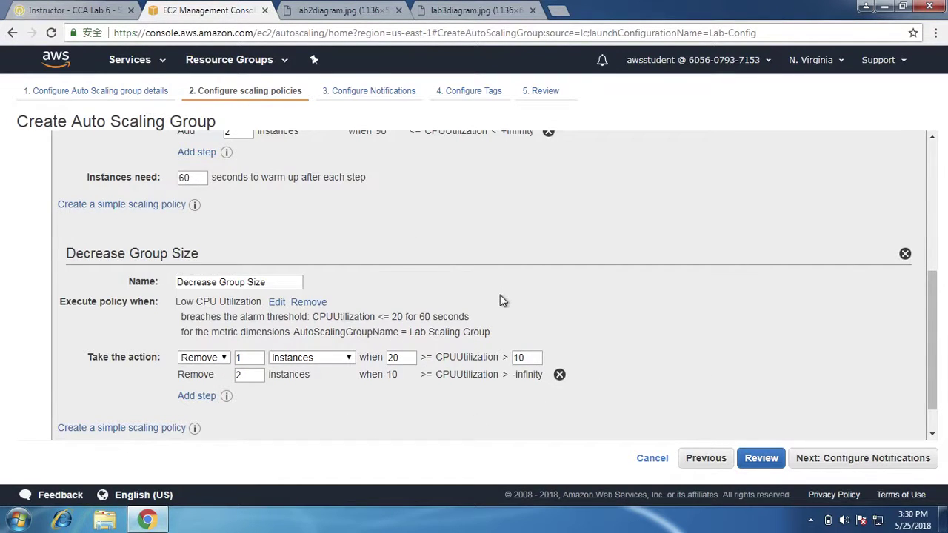
{"action": "scroll", "coordinate": [500, 300], "scroll_direction": "up", "scroll_amount": 1}
{"action": "scroll", "coordinate": [500, 300], "scroll_direction": "down", "scroll_amount": 1}
{"action": "scroll", "coordinate": [774, 362], "scroll_direction": "down", "scroll_amount": 1}
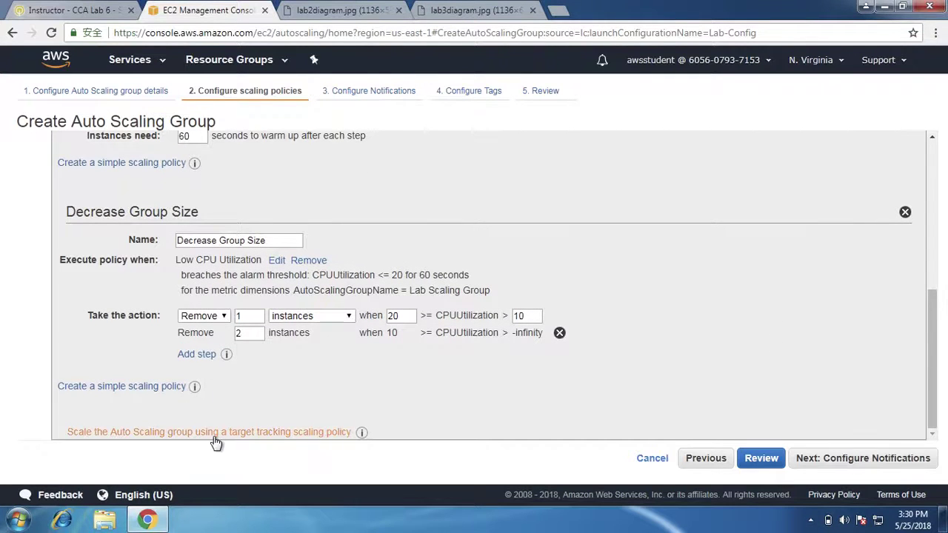
{"action": "scroll", "coordinate": [517, 360], "scroll_direction": "up", "scroll_amount": 8}
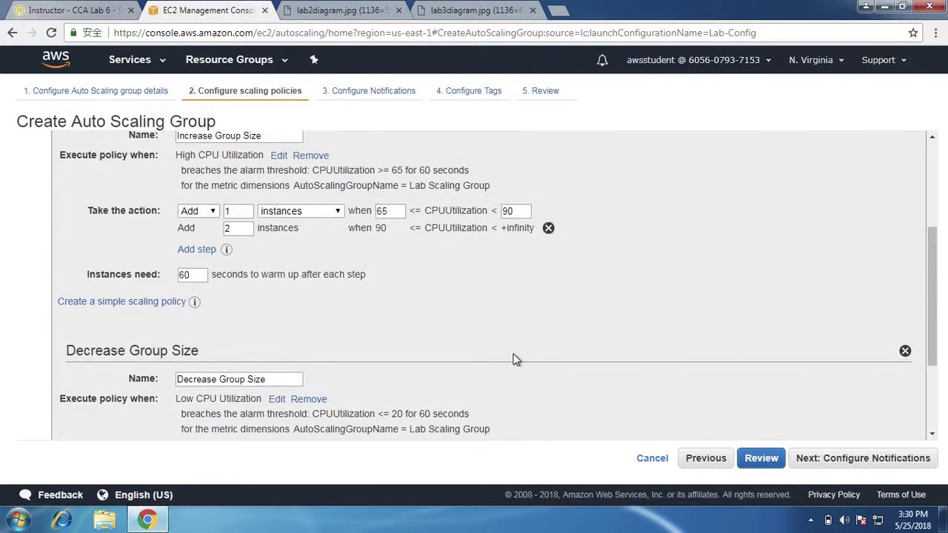
{"action": "scroll", "coordinate": [517, 367], "scroll_direction": "down", "scroll_amount": 10}
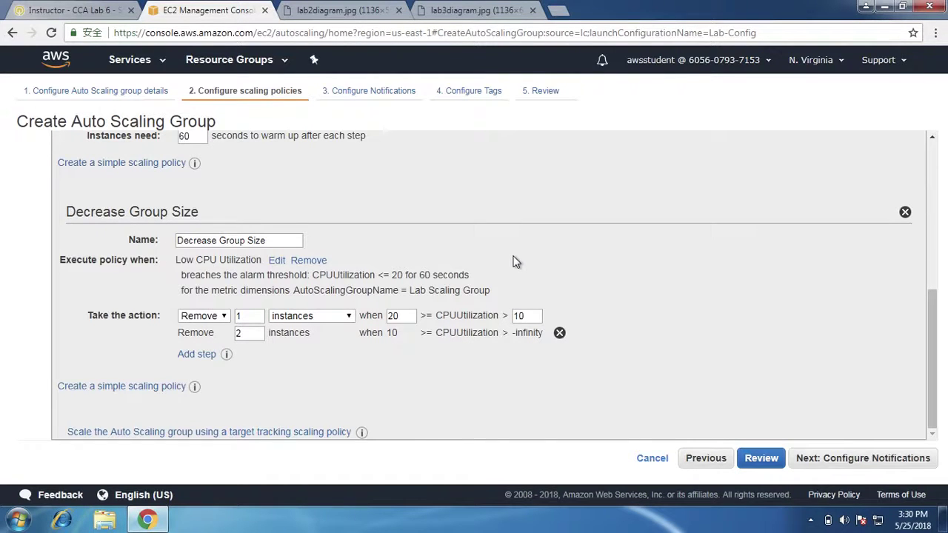
- Proceed to the group's notification configuration and check the lab's instructions on notifications and tags
{"action": "left_click", "coordinate": [859, 459]}
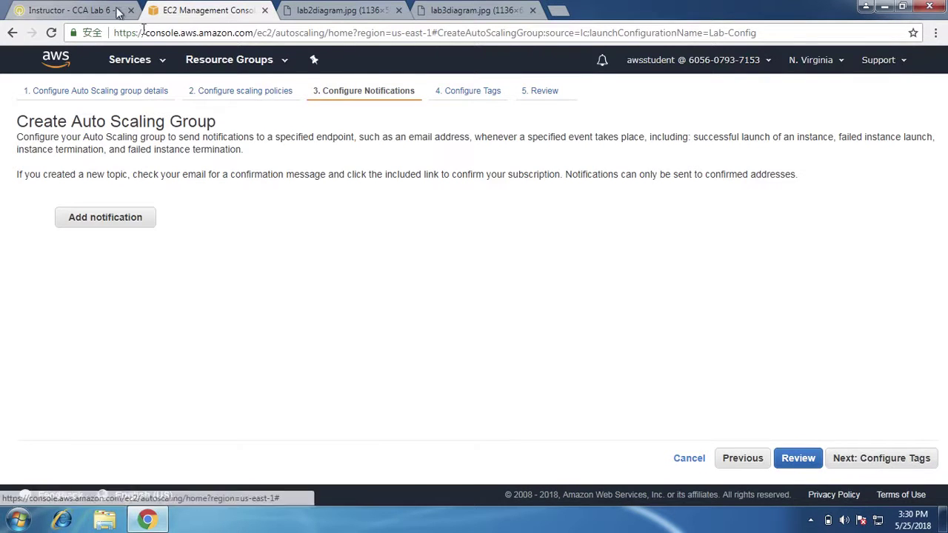
{"action": "left_click", "coordinate": [56, 9]}
{"action": "scroll", "coordinate": [496, 361], "scroll_direction": "down", "scroll_amount": 2}
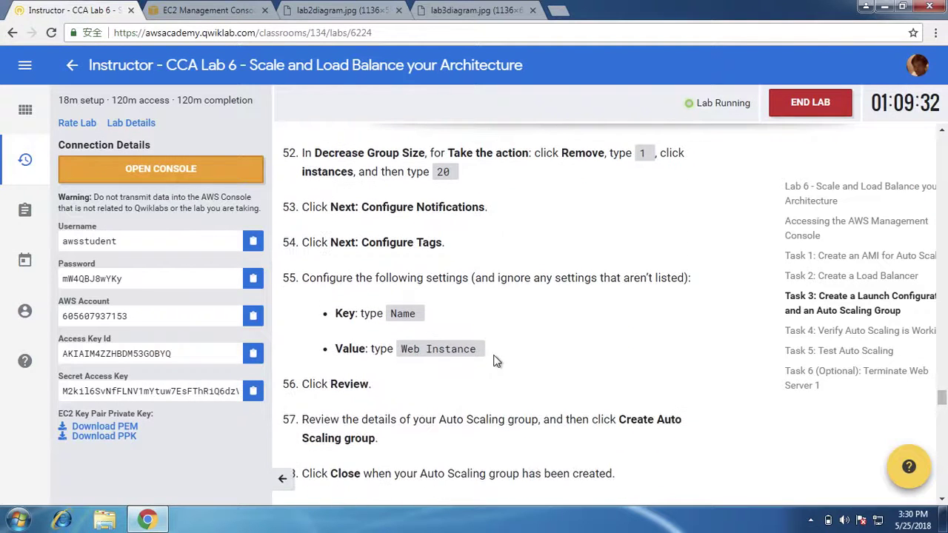
{"action": "left_click", "coordinate": [196, 10]}
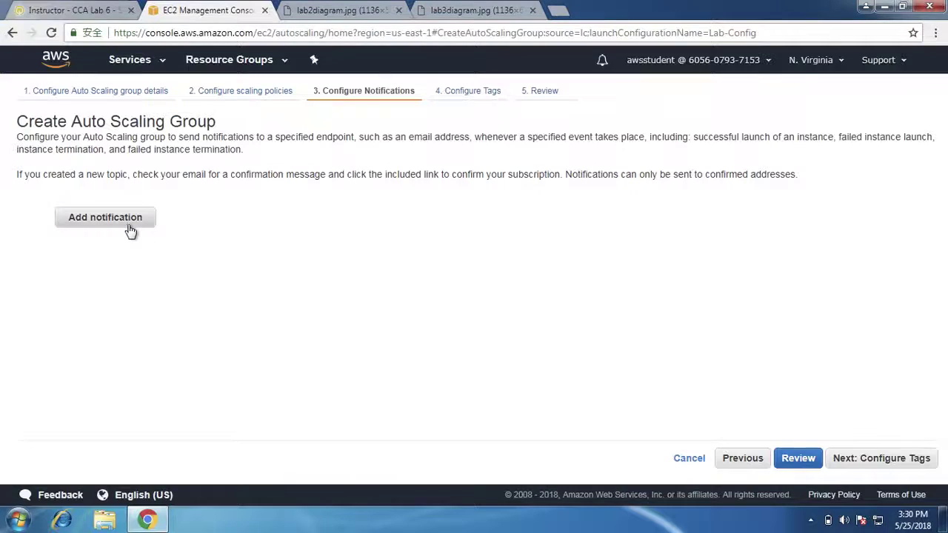
{"action": "left_click", "coordinate": [130, 231]}
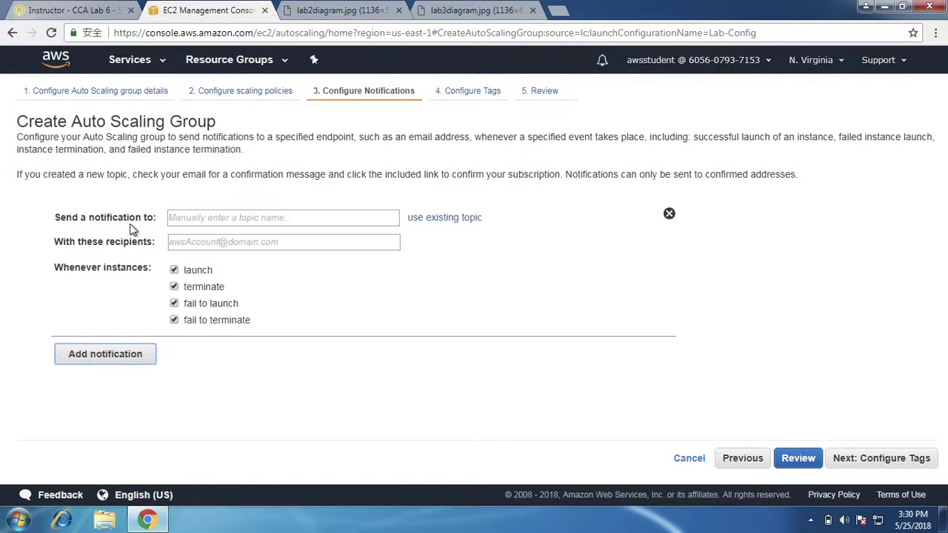
{"action": "left_click", "coordinate": [206, 215]}
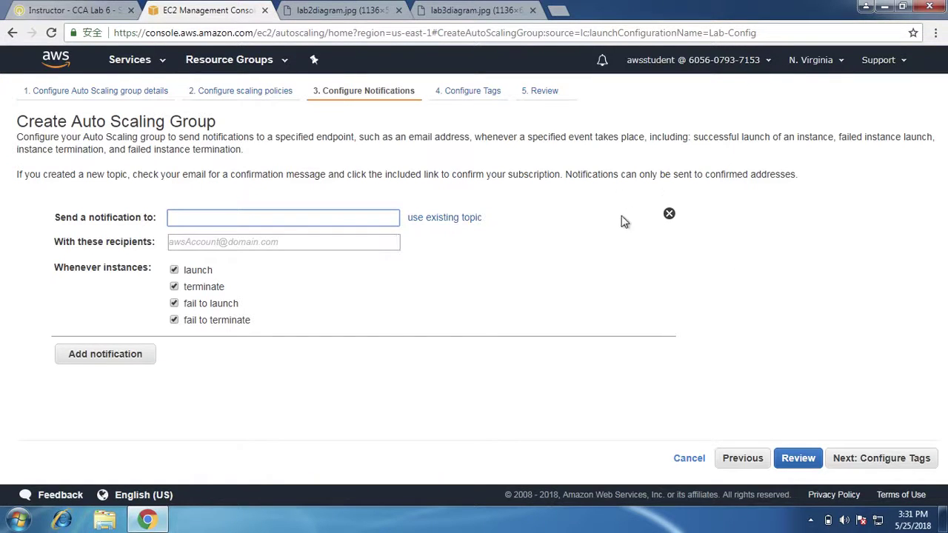
{"action": "left_click", "coordinate": [669, 214]}
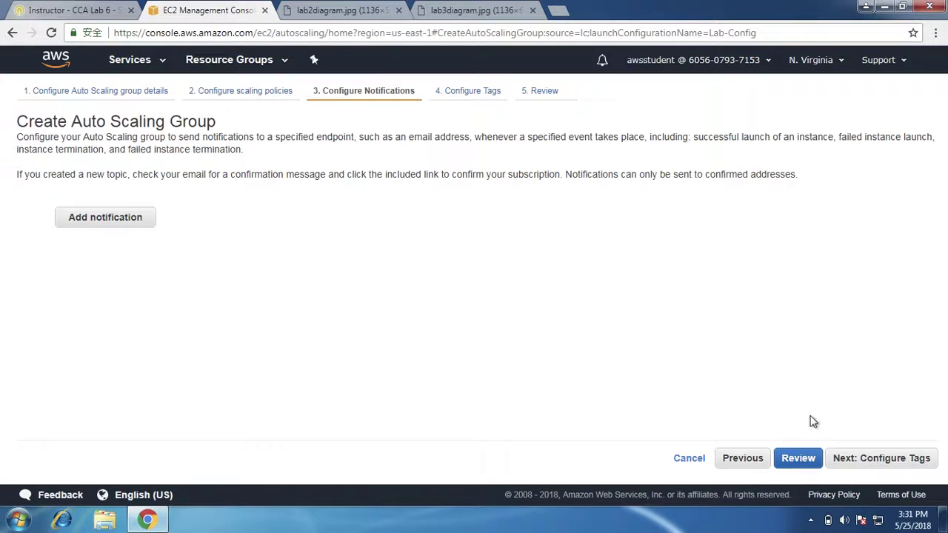
- Proceed to the group's tag configuration and set the first tag's key to Name, as given in the lab instructions
{"action": "left_click", "coordinate": [871, 456]}
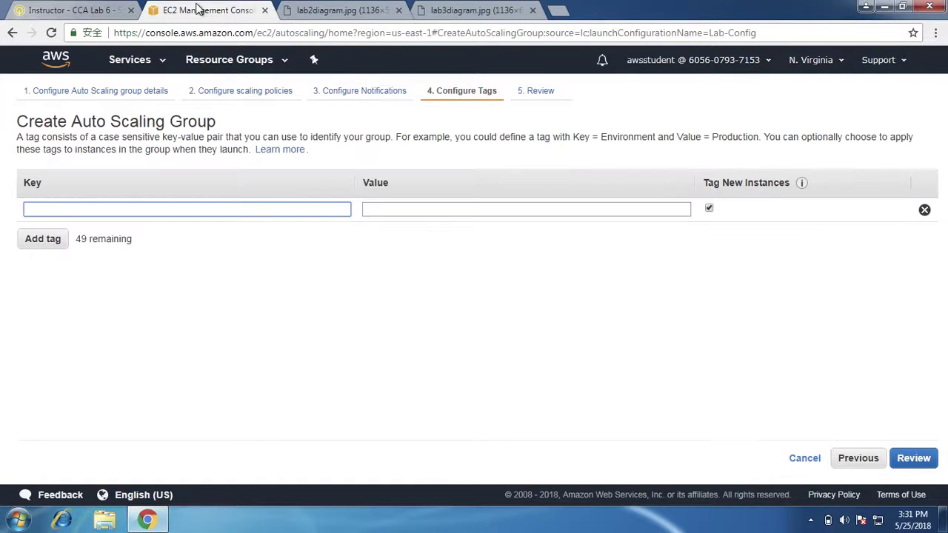
{"action": "left_click", "coordinate": [99, 11]}
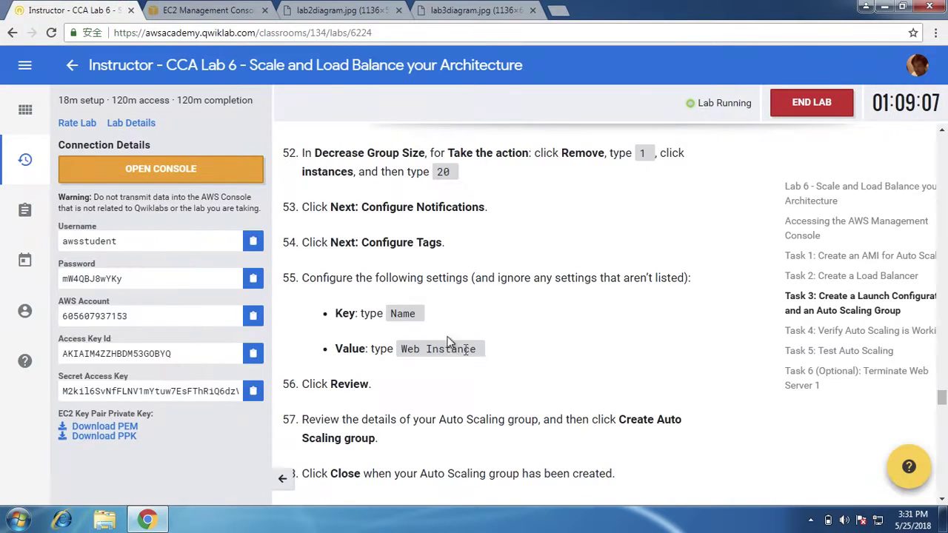
{"action": "double_click", "coordinate": [407, 313]}
{"action": "key", "text": "ctrl+c"}
{"action": "left_click", "coordinate": [211, 10]}
{"action": "left_click", "coordinate": [185, 209]}
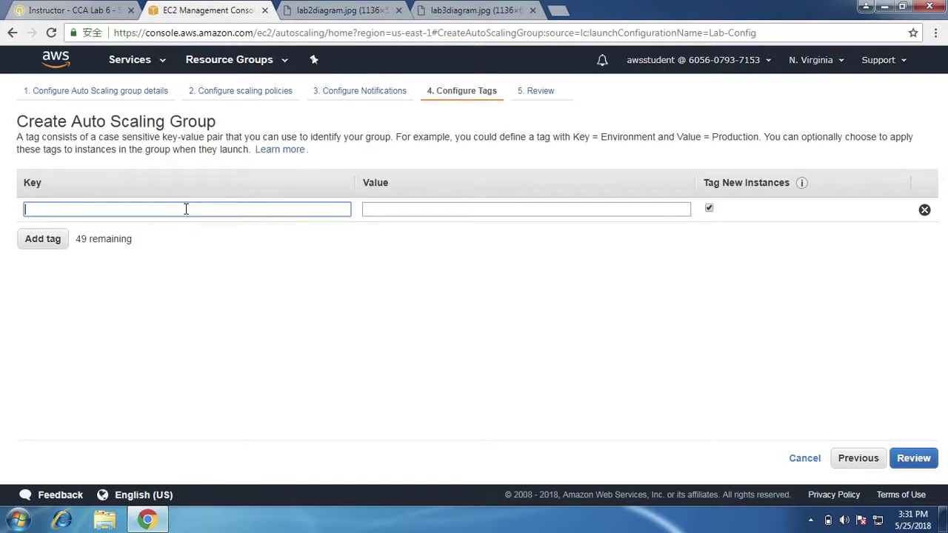
{"action": "key", "text": "ctrl+v"}
- Set the Name tag's value to Web Instance, copied from the lab instructions
{"action": "left_click", "coordinate": [67, 11]}
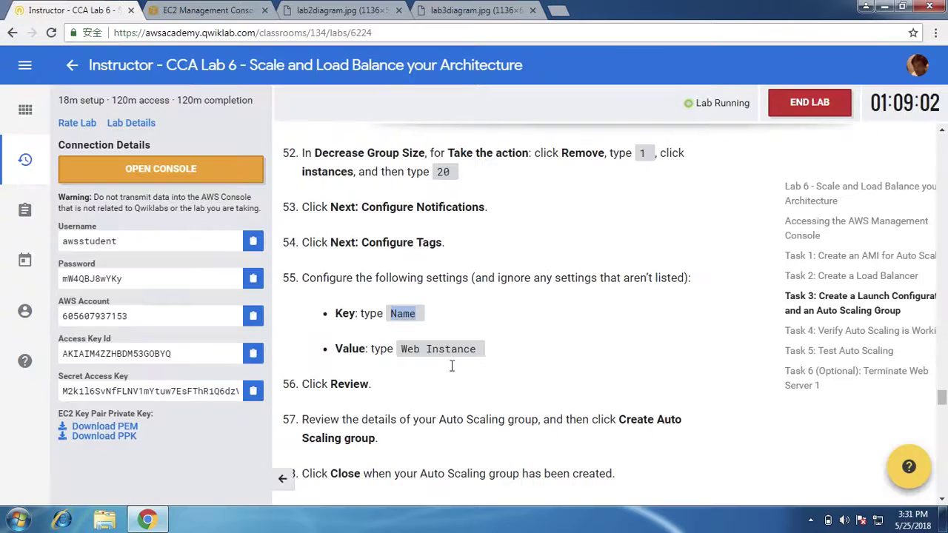
{"action": "left_click_drag", "start_coordinate": [402, 352], "coordinate": [478, 352]}
{"action": "key", "text": "ctrl+c"}
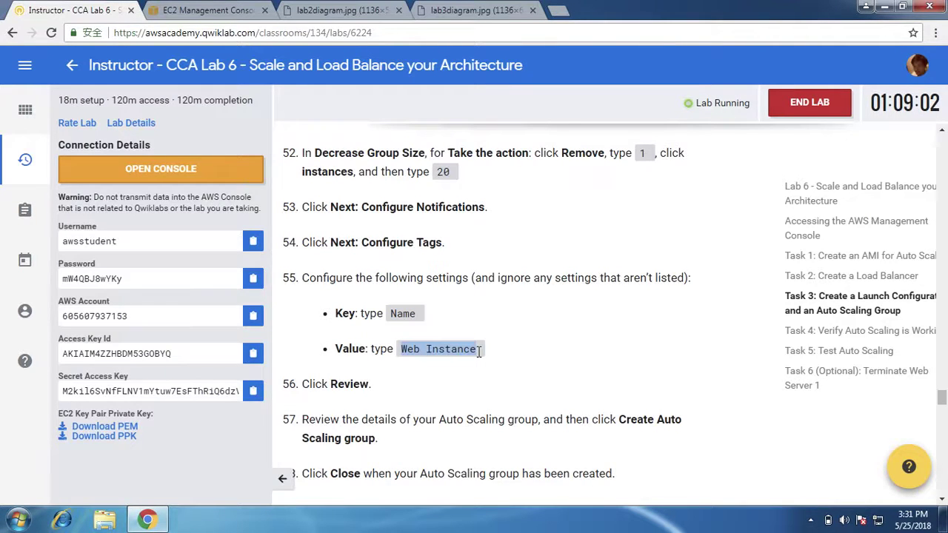
{"action": "left_click", "coordinate": [205, 9]}
{"action": "left_click", "coordinate": [382, 213]}
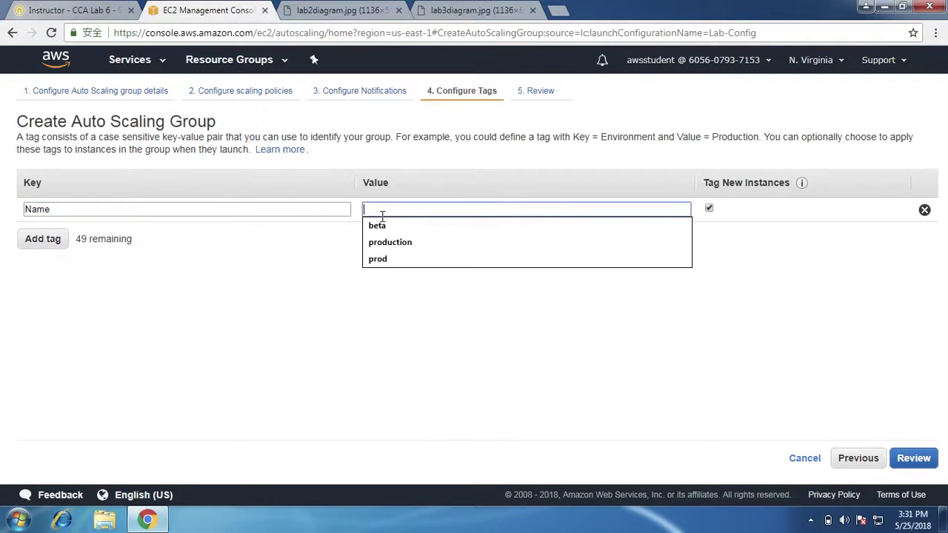
{"action": "key", "text": "ctrl+v"}
{"action": "left_click", "coordinate": [667, 323]}
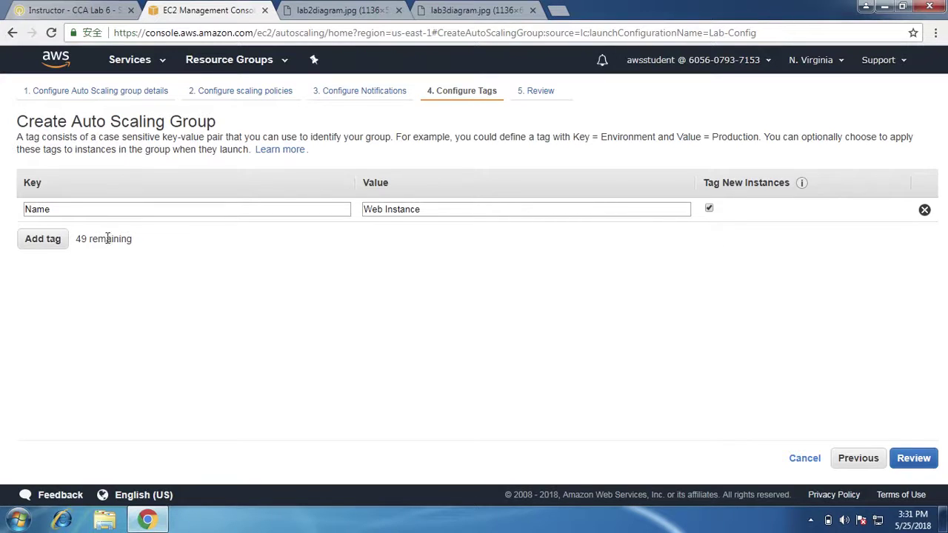
- Add a second tag with the key Project and the value AWS Academy
{"action": "left_click", "coordinate": [52, 245]}
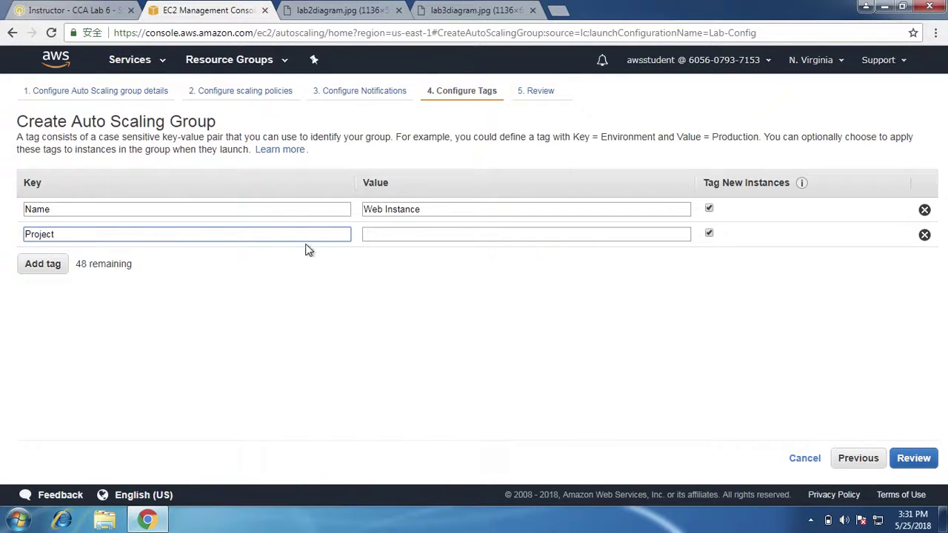
{"action": "left_click", "coordinate": [370, 234]}
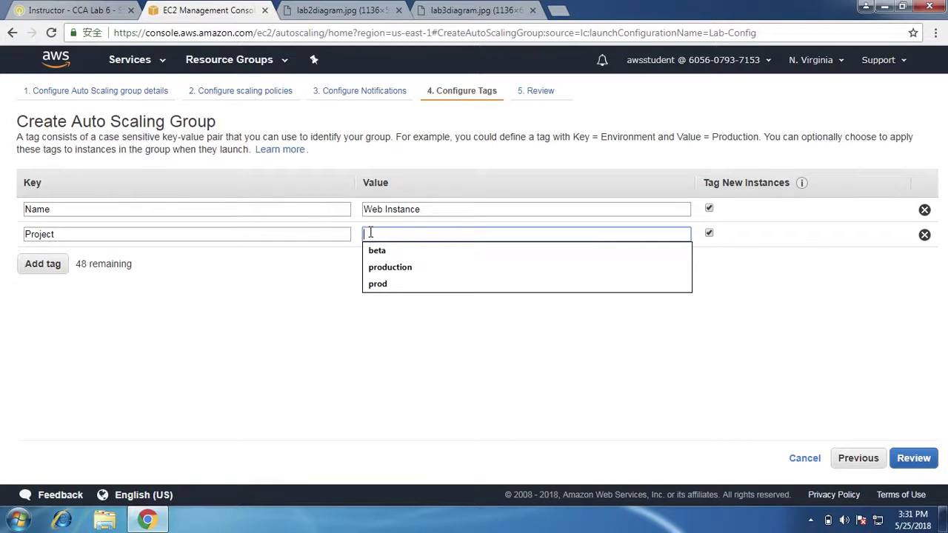
{"action": "type", "text": "AWS Academy"}
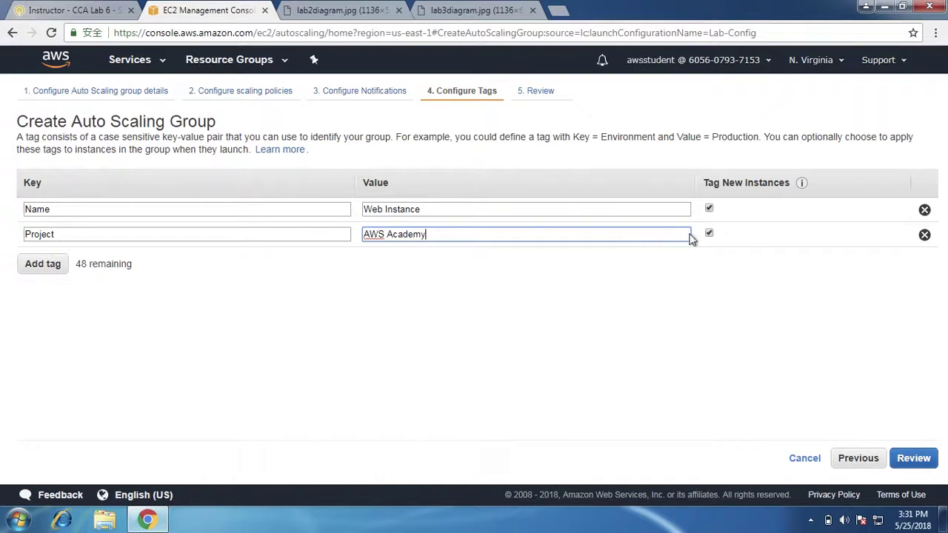
- Review the group's details, scaling policies and tags, and create the Auto Scaling group
{"action": "left_click", "coordinate": [928, 460]}
{"action": "scroll", "coordinate": [693, 388], "scroll_direction": "down", "scroll_amount": 1}
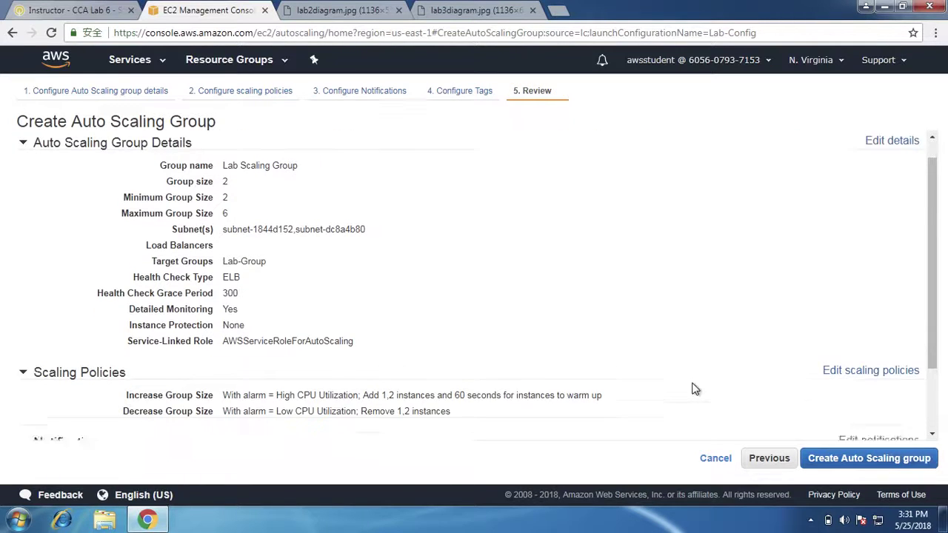
{"action": "scroll", "coordinate": [693, 388], "scroll_direction": "down", "scroll_amount": 3}
{"action": "left_click", "coordinate": [885, 464]}
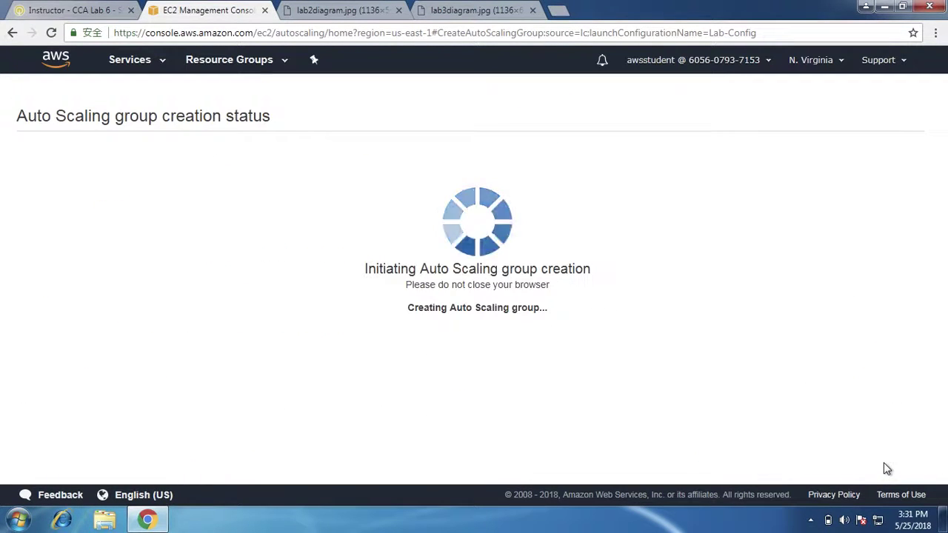
- Read the lab's Task 4 instructions, examine the lab architecture diagrams and check the Auto Scaling group's creation status
{"action": "left_click", "coordinate": [82, 10]}
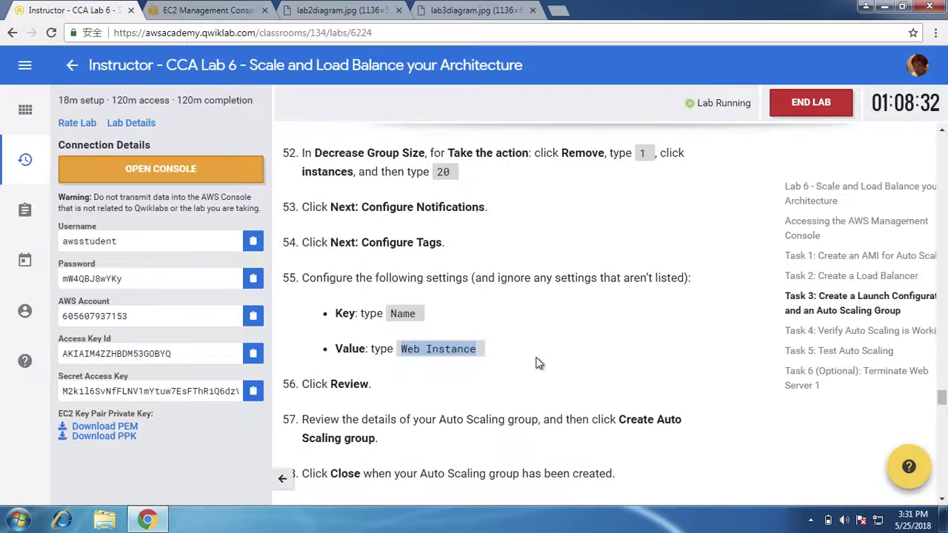
{"action": "scroll", "coordinate": [538, 363], "scroll_direction": "down", "scroll_amount": 2}
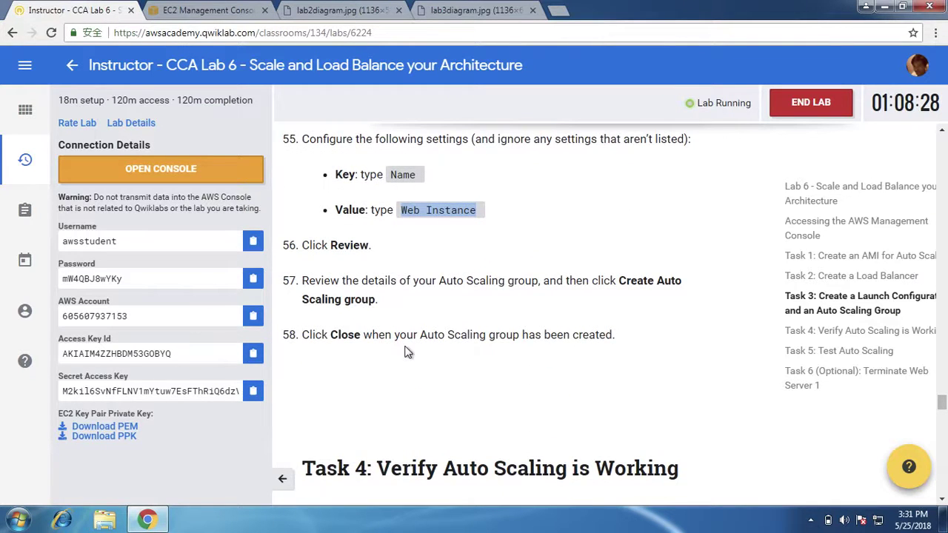
{"action": "scroll", "coordinate": [407, 352], "scroll_direction": "down", "scroll_amount": 2}
{"action": "scroll", "coordinate": [406, 351], "scroll_direction": "down", "scroll_amount": 2}
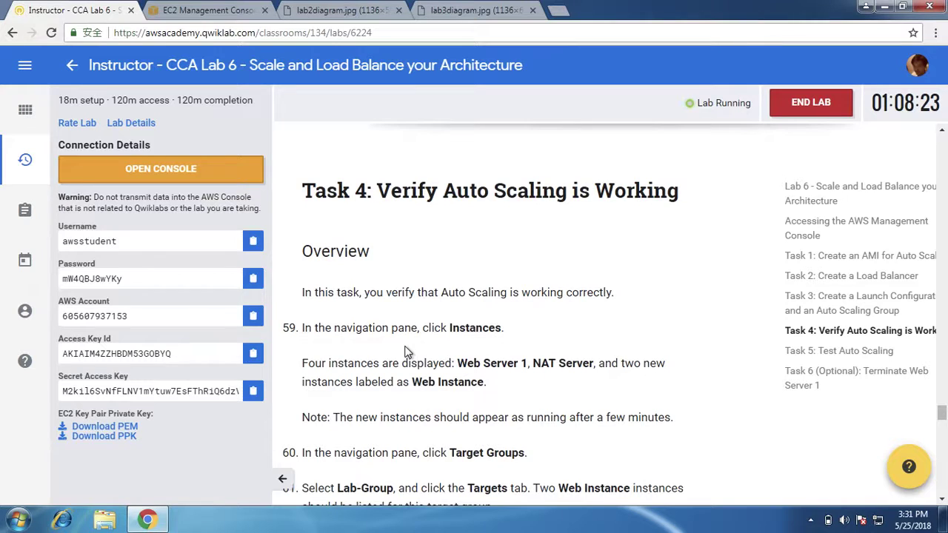
{"action": "left_click", "coordinate": [475, 18]}
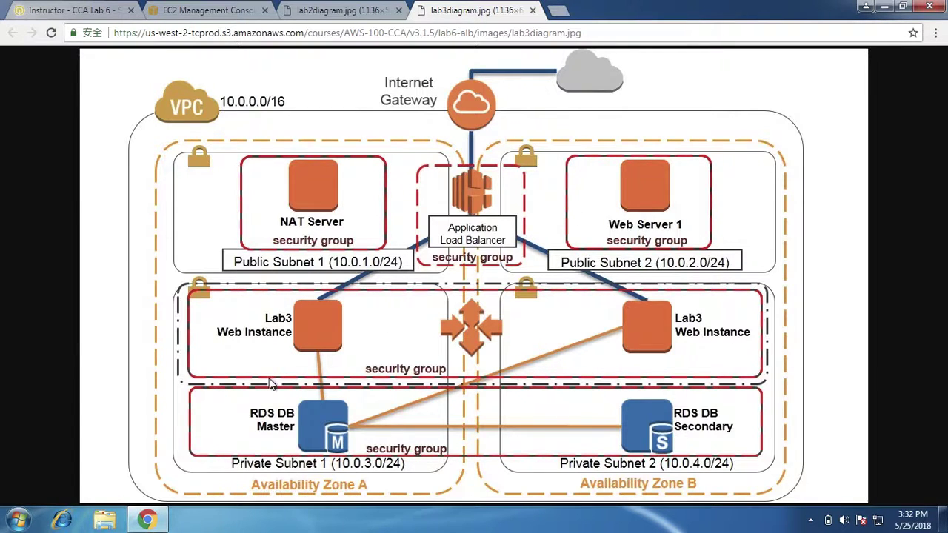
{"action": "left_click", "coordinate": [194, 10]}
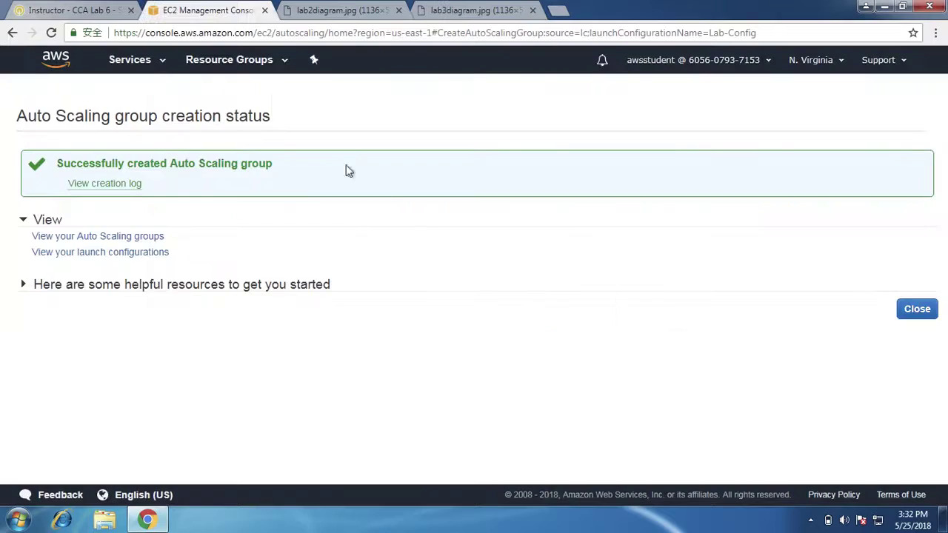
{"action": "left_click", "coordinate": [311, 9]}
{"action": "left_click", "coordinate": [185, 7]}
- Close the group creation status and check the lab's Task 4 instructions on verifying instances and the target group
{"action": "left_click", "coordinate": [918, 308]}
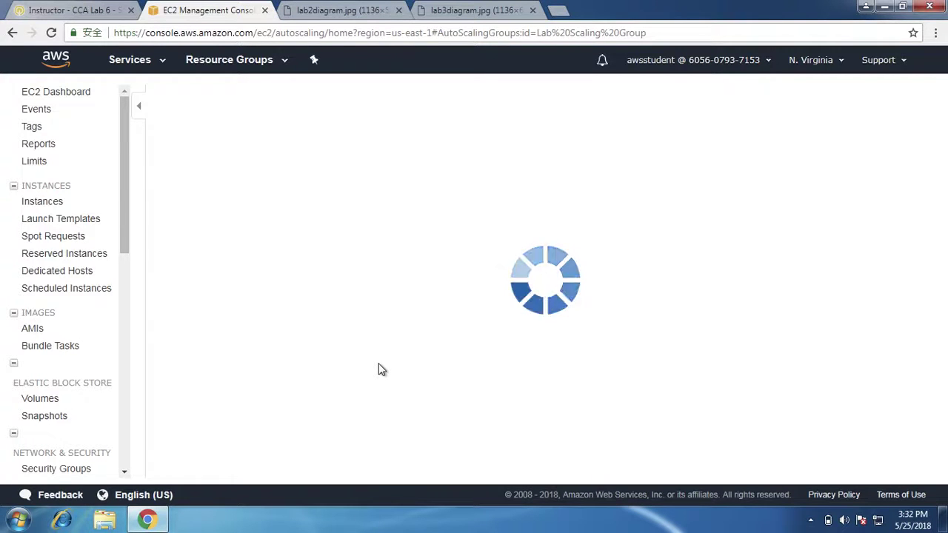
{"action": "left_click", "coordinate": [74, 9]}
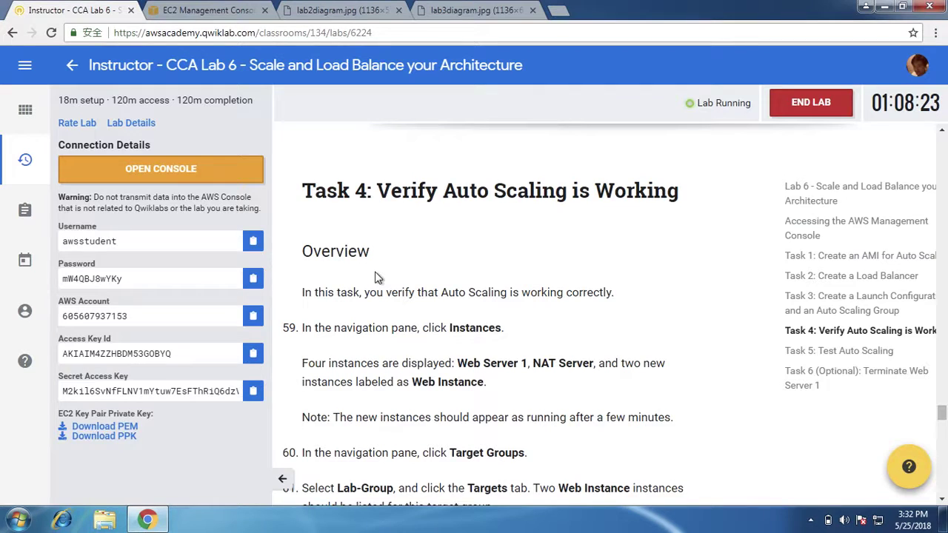
{"action": "scroll", "coordinate": [376, 277], "scroll_direction": "down", "scroll_amount": 1}
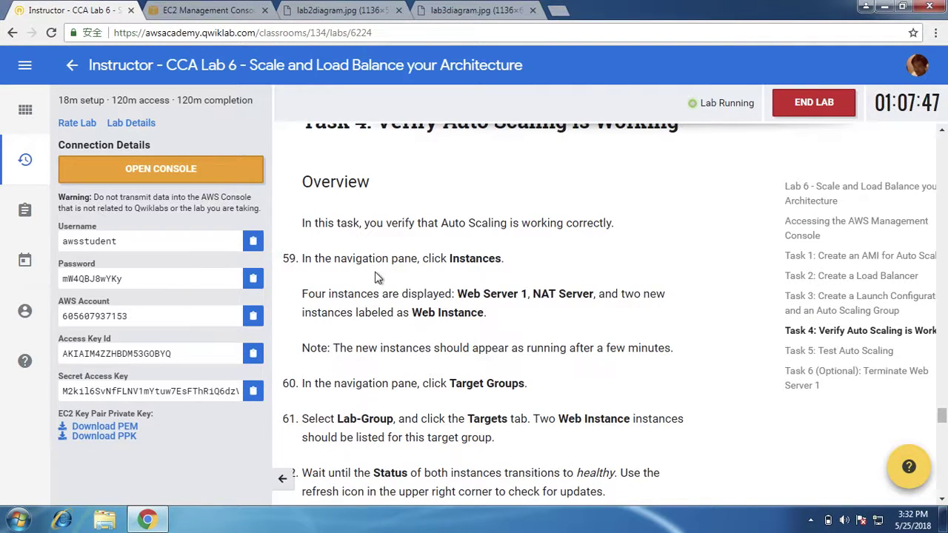
{"action": "left_click", "coordinate": [219, 10]}
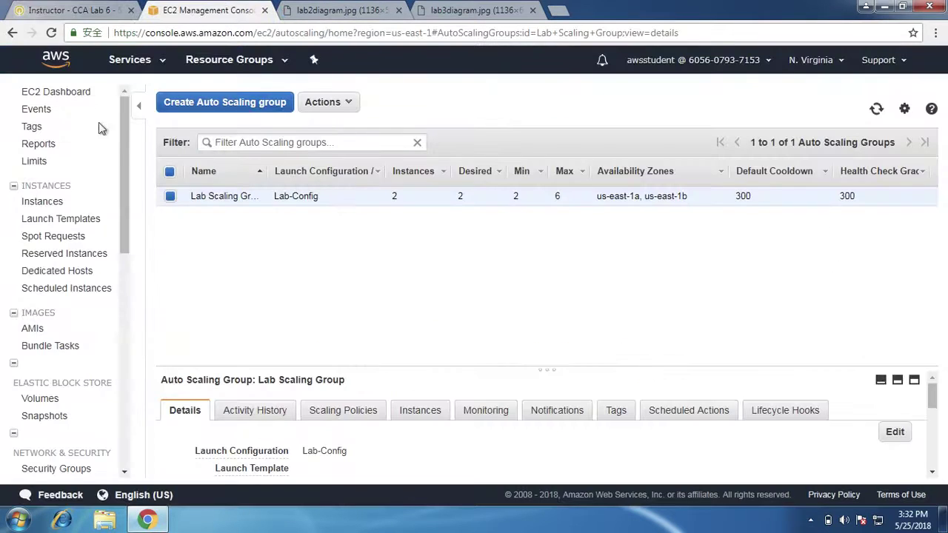
- Enlarge the details pane of Lab Scaling Group and examine its capacity, health check, cooldown and metrics settings
{"action": "left_click", "coordinate": [46, 204]}
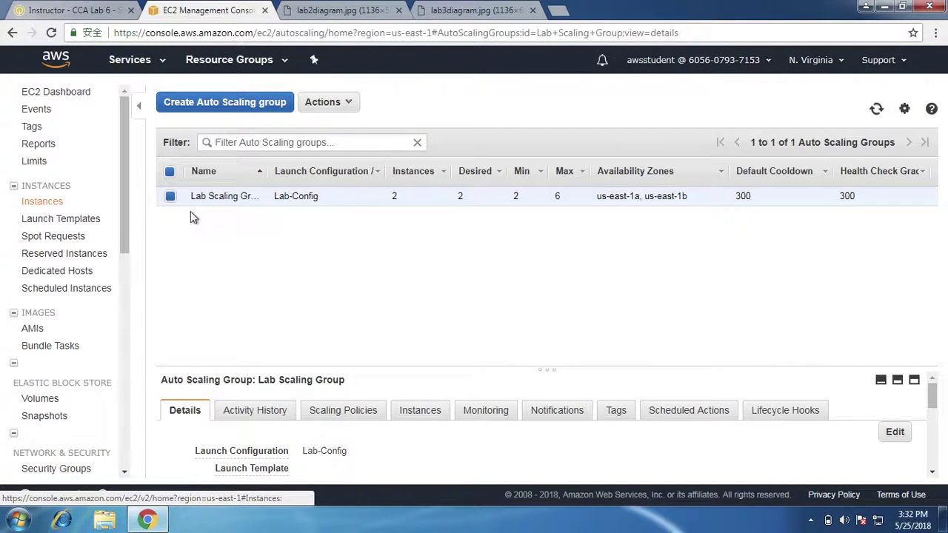
{"action": "left_click_drag", "start_coordinate": [522, 370], "coordinate": [541, 268]}
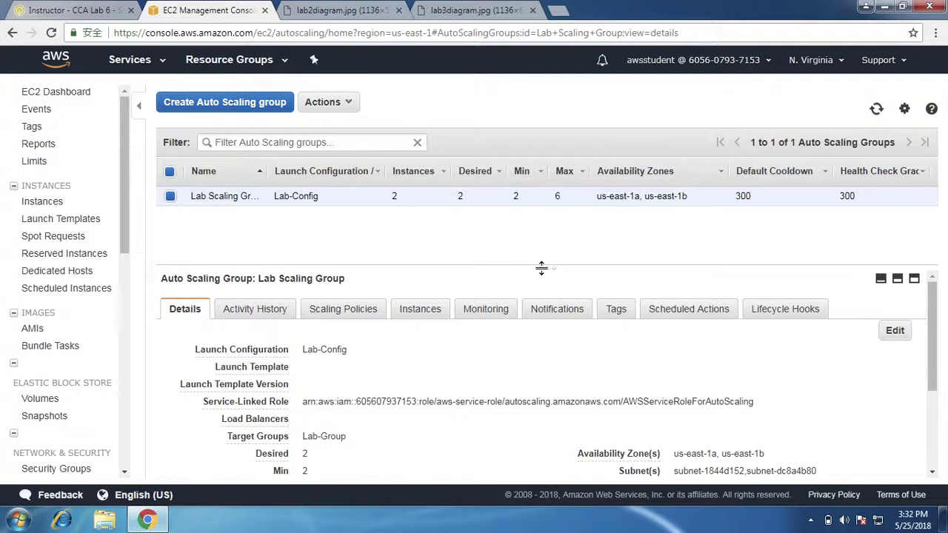
{"action": "left_click_drag", "start_coordinate": [501, 265], "coordinate": [501, 238]}
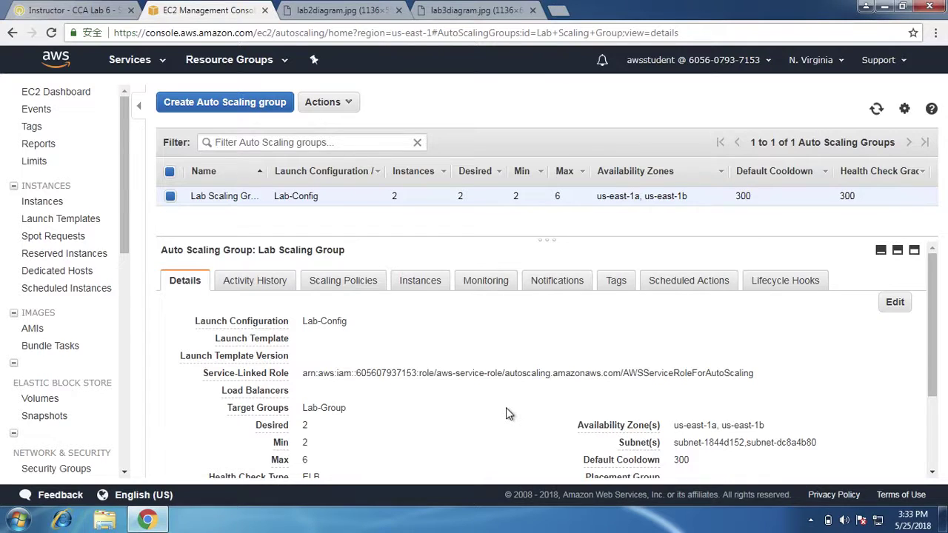
{"action": "scroll", "coordinate": [506, 411], "scroll_direction": "down", "scroll_amount": 1}
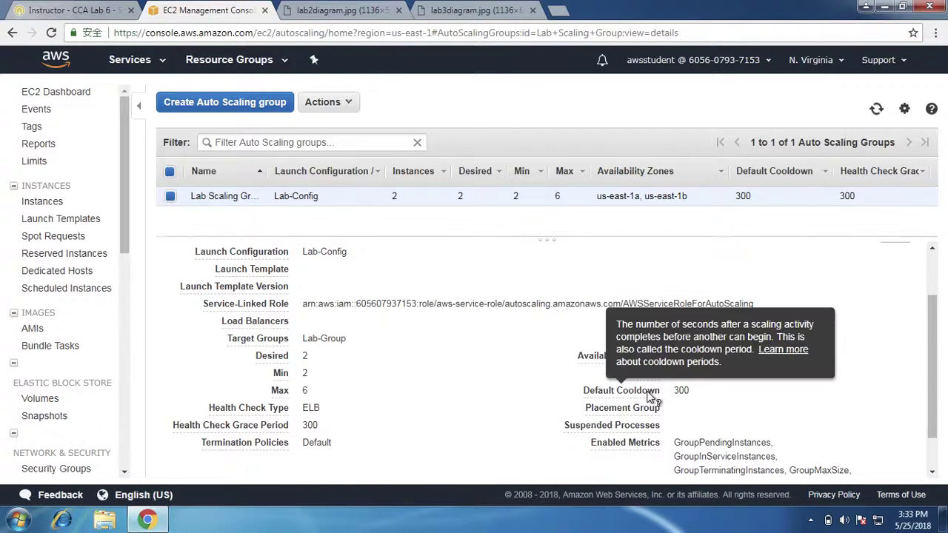
{"action": "scroll", "coordinate": [487, 433], "scroll_direction": "down", "scroll_amount": 1}
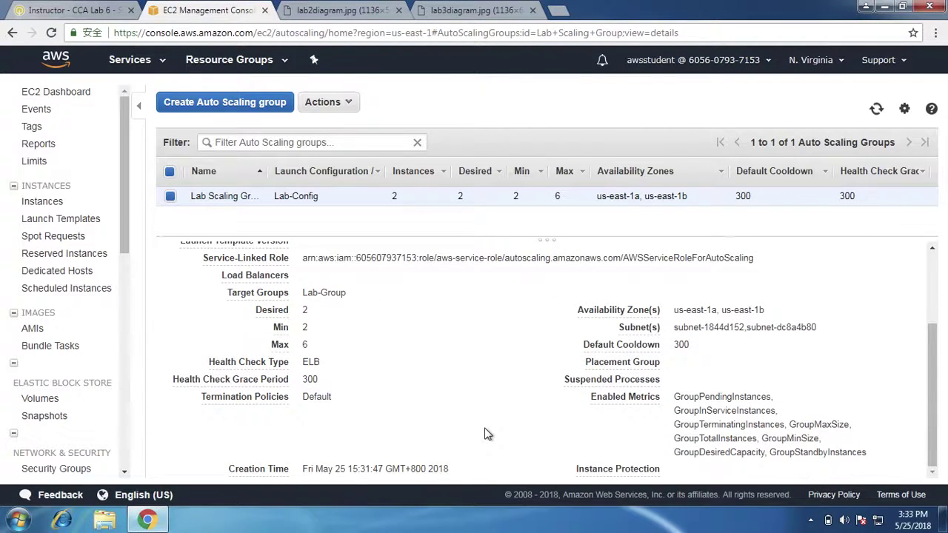
{"action": "scroll", "coordinate": [487, 433], "scroll_direction": "up", "scroll_amount": 3}
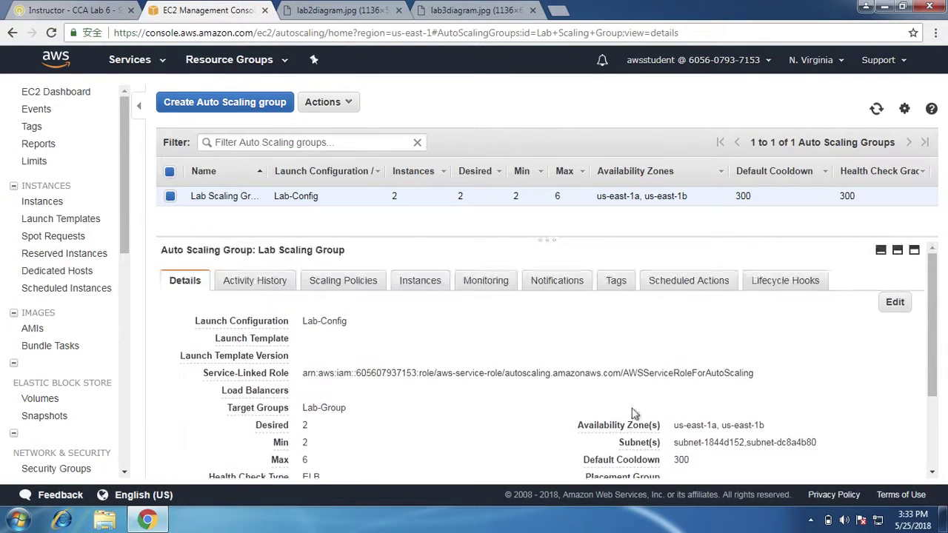
- Open Lab Scaling Group's details for editing and examine the editable capacity, subnet, health check and termination policy settings
{"action": "left_click", "coordinate": [898, 304]}
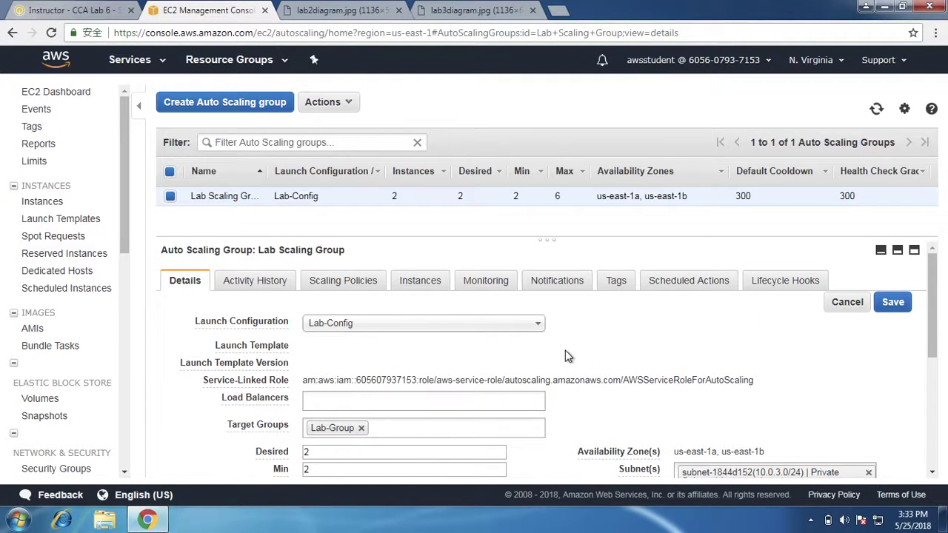
{"action": "scroll", "coordinate": [566, 356], "scroll_direction": "down", "scroll_amount": 2}
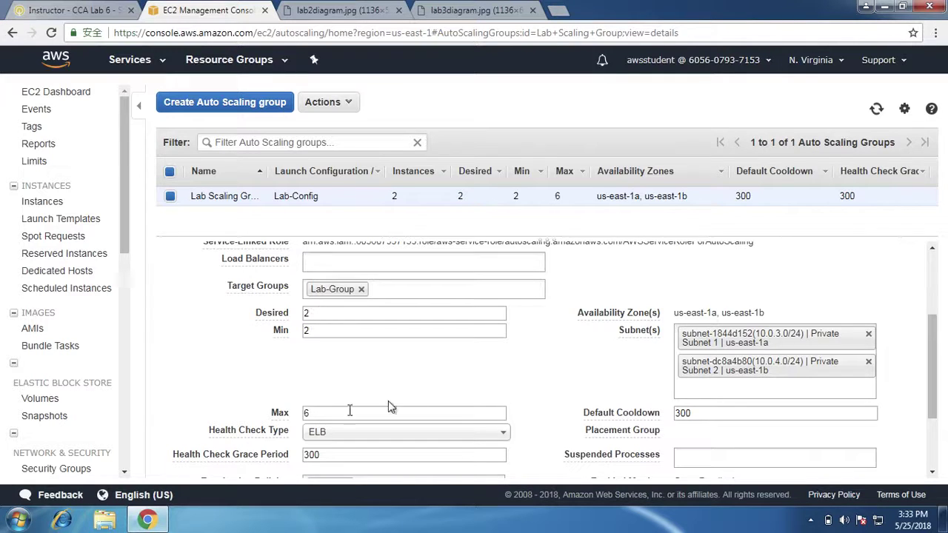
{"action": "scroll", "coordinate": [425, 391], "scroll_direction": "down", "scroll_amount": 2}
{"action": "scroll", "coordinate": [424, 381], "scroll_direction": "up", "scroll_amount": 4}
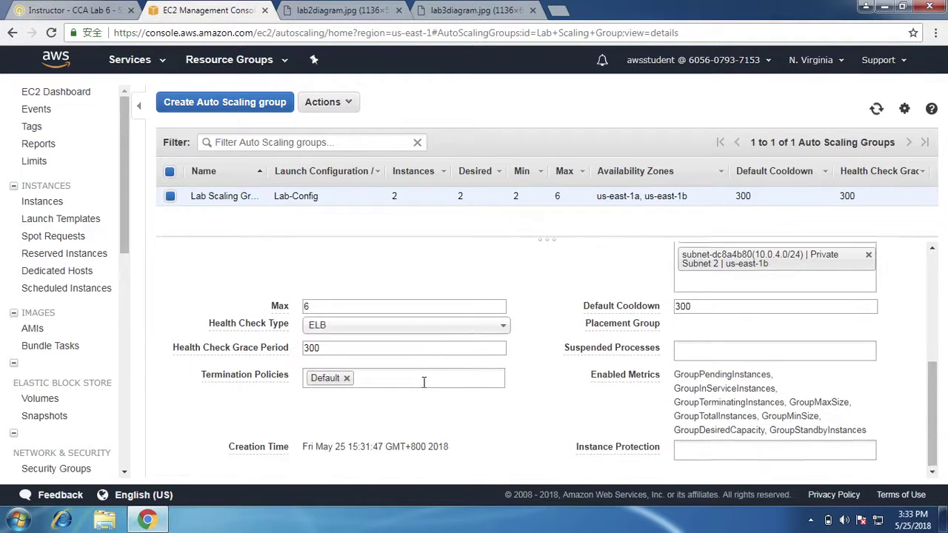
- Examine the alarms and step actions of the Decrease Group Size and Increase Group Size scaling policies
{"action": "left_click", "coordinate": [333, 280]}
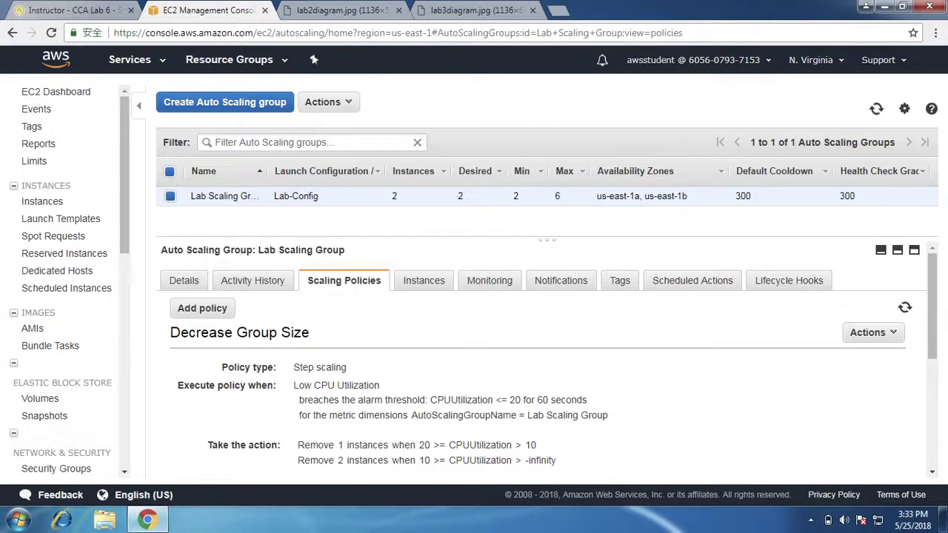
{"action": "scroll", "coordinate": [342, 391], "scroll_direction": "down", "scroll_amount": 1}
{"action": "scroll", "coordinate": [342, 391], "scroll_direction": "down", "scroll_amount": 3}
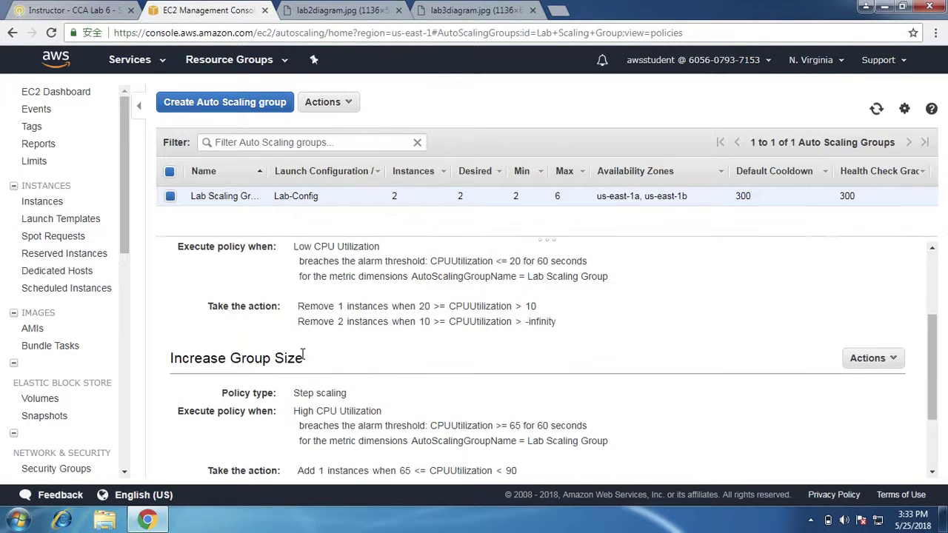
- Examine the metric types offered for a new scaling policy on Lab Scaling Group, and discard the new policy
{"action": "scroll", "coordinate": [211, 293], "scroll_direction": "up", "scroll_amount": 4}
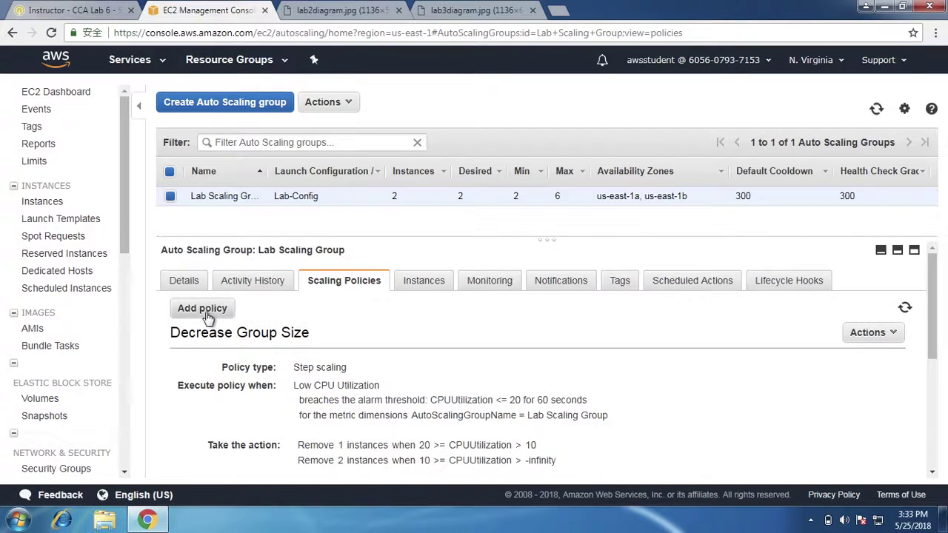
{"action": "left_click", "coordinate": [216, 311]}
{"action": "scroll", "coordinate": [451, 379], "scroll_direction": "down", "scroll_amount": 1}
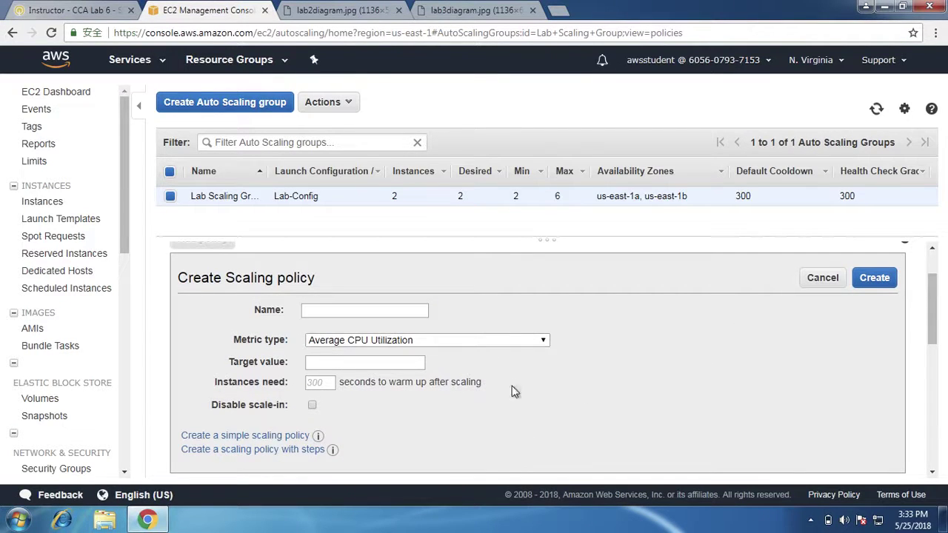
{"action": "left_click", "coordinate": [493, 340]}
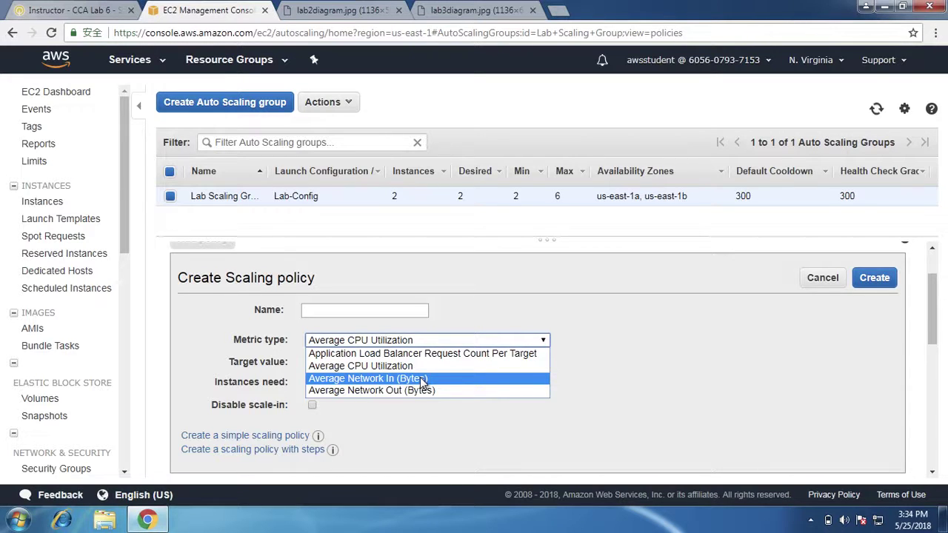
{"action": "left_click", "coordinate": [694, 368]}
{"action": "left_click", "coordinate": [823, 278]}
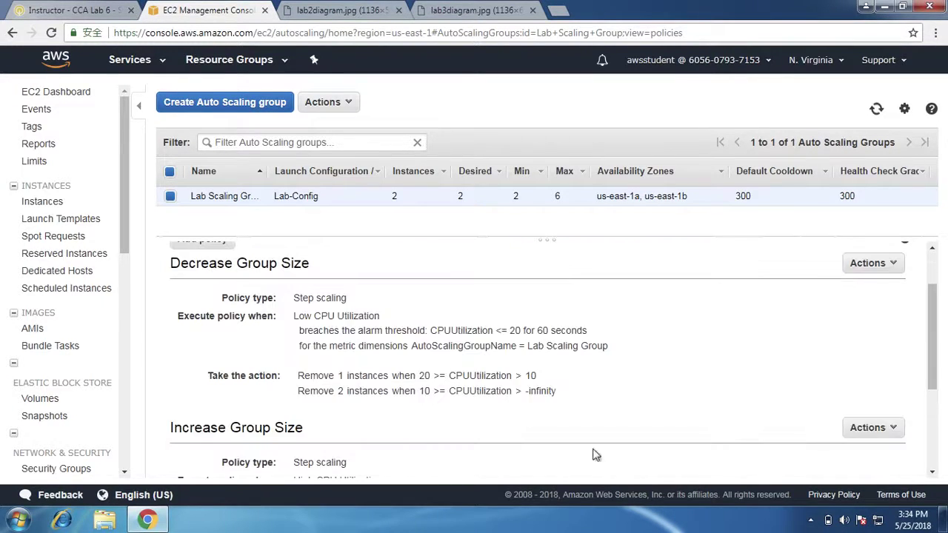
- Review the group's existing scaling policies and list the instances that belong to Lab Scaling Group
{"action": "scroll", "coordinate": [551, 381], "scroll_direction": "down", "scroll_amount": 3}
{"action": "scroll", "coordinate": [551, 381], "scroll_direction": "up", "scroll_amount": 3}
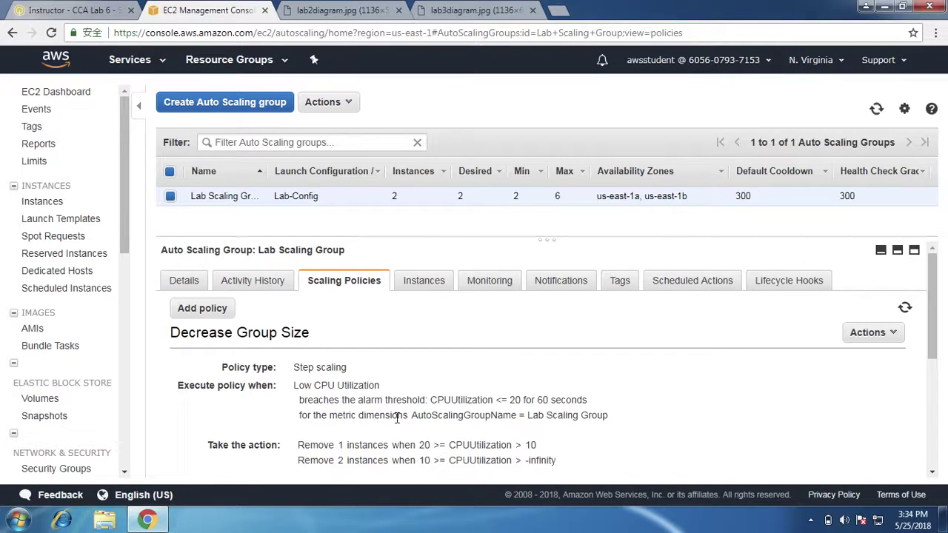
{"action": "left_click", "coordinate": [425, 285]}
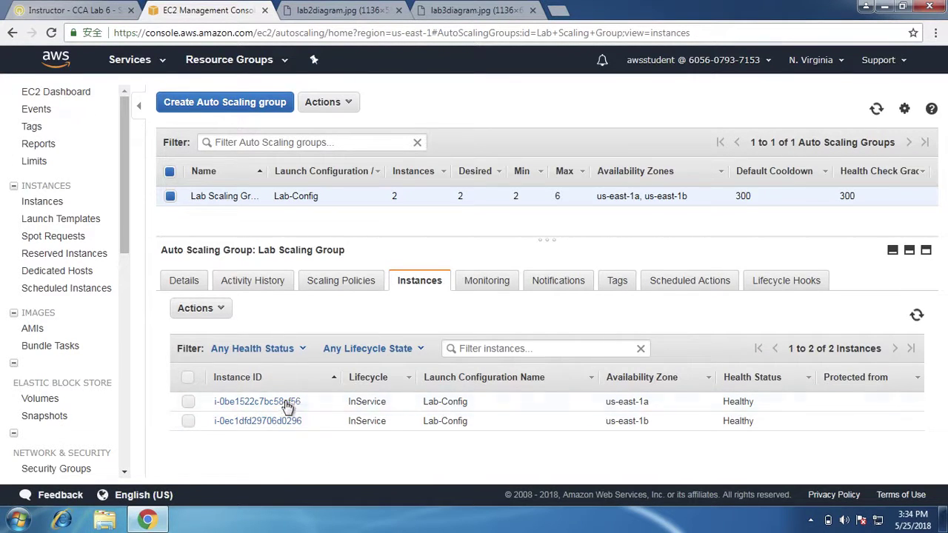
- Open the EC2 instances list and read the lab's Task 4 instructions on checking the target group and load balancer
{"action": "left_click", "coordinate": [56, 201]}
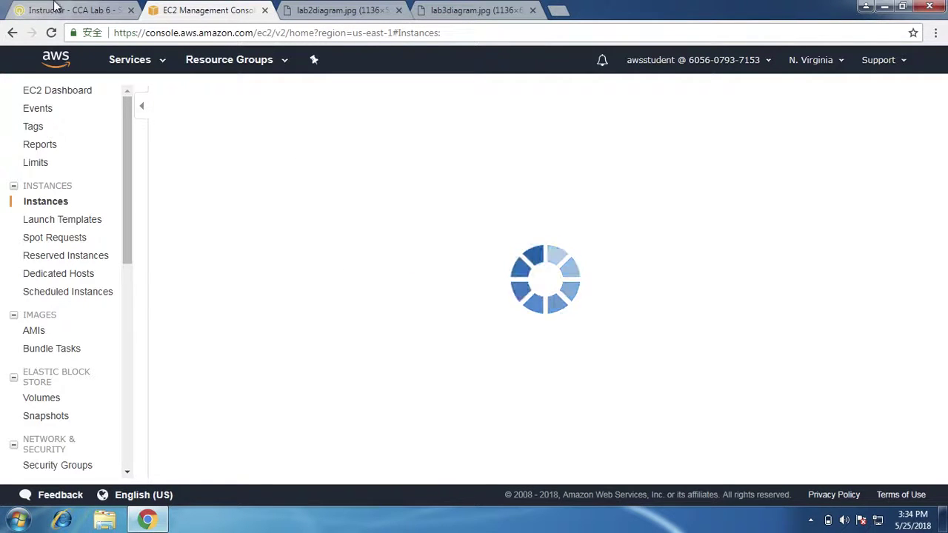
{"action": "left_click", "coordinate": [81, 10]}
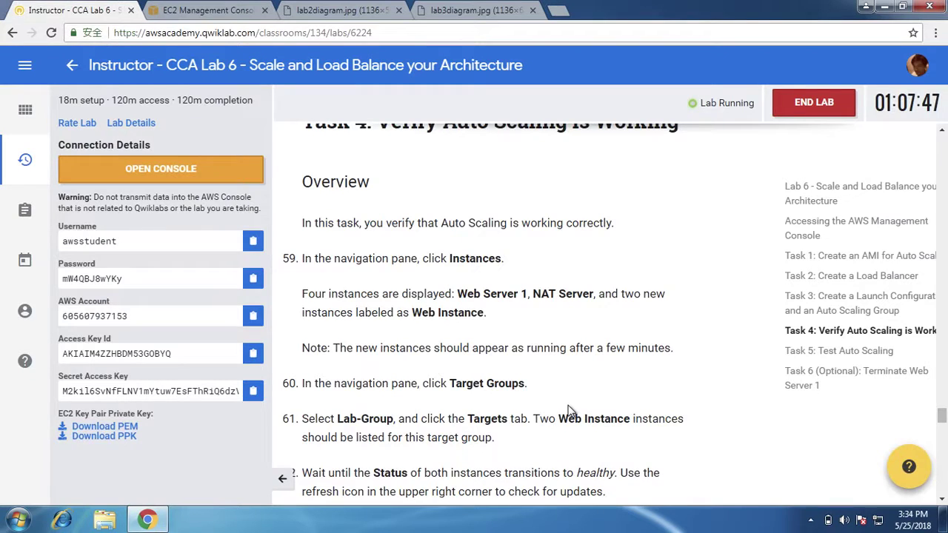
{"action": "scroll", "coordinate": [568, 410], "scroll_direction": "down", "scroll_amount": 2}
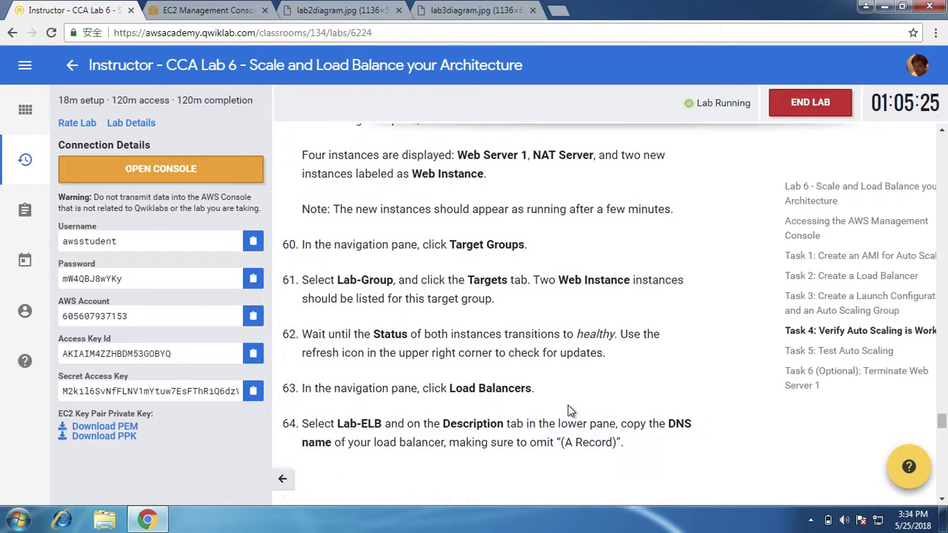
{"action": "scroll", "coordinate": [569, 409], "scroll_direction": "down", "scroll_amount": 2}
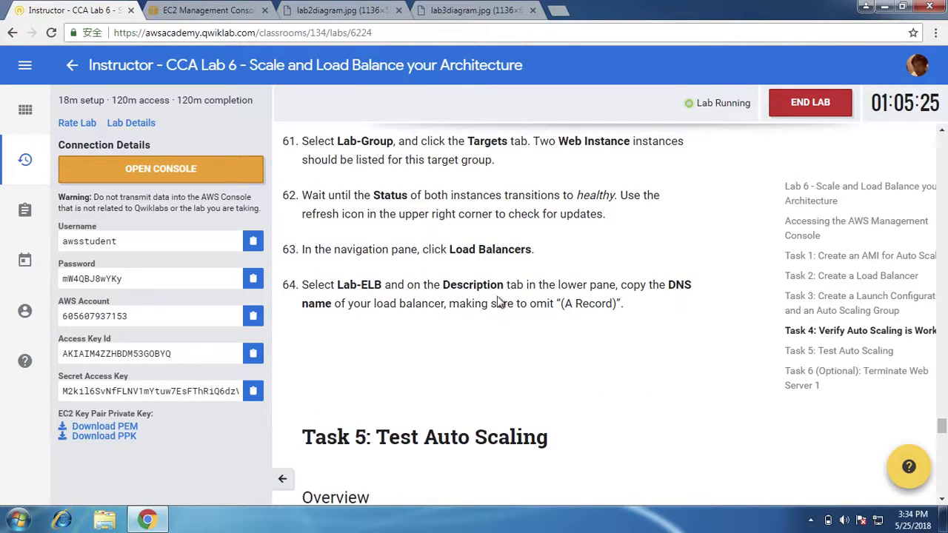
- Consult the architecture diagram lab3diagram.jpg for the web instances' placement, and return to the EC2 instances list
{"action": "left_click", "coordinate": [186, 9]}
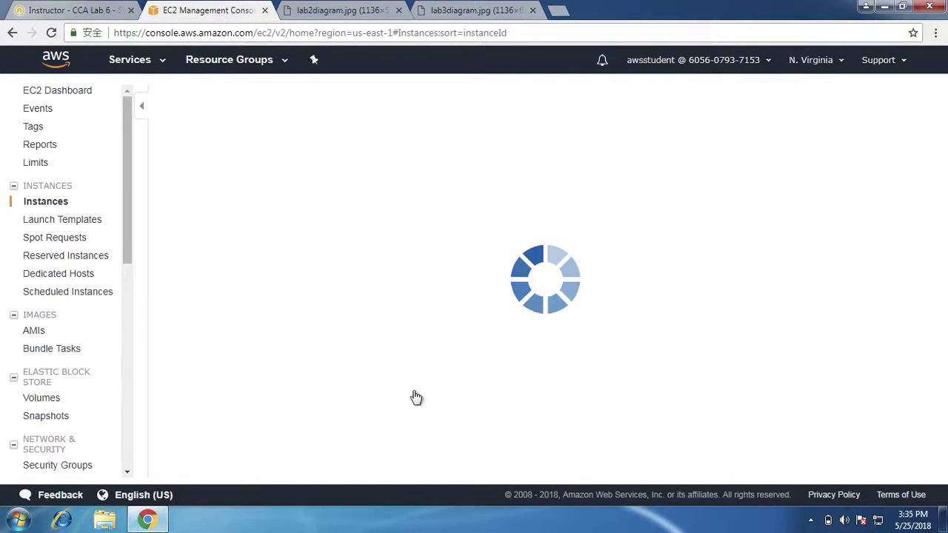
{"action": "left_click", "coordinate": [443, 13]}
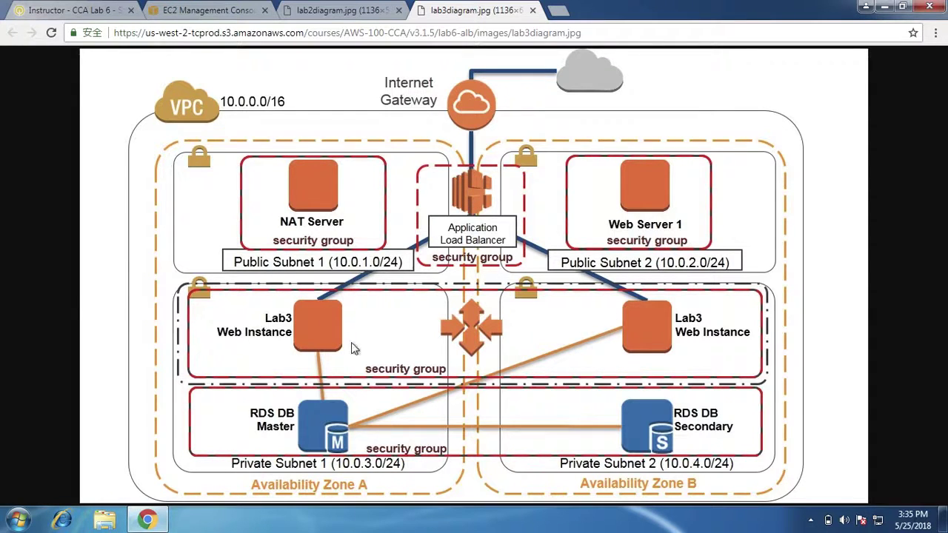
{"action": "left_click", "coordinate": [238, 7]}
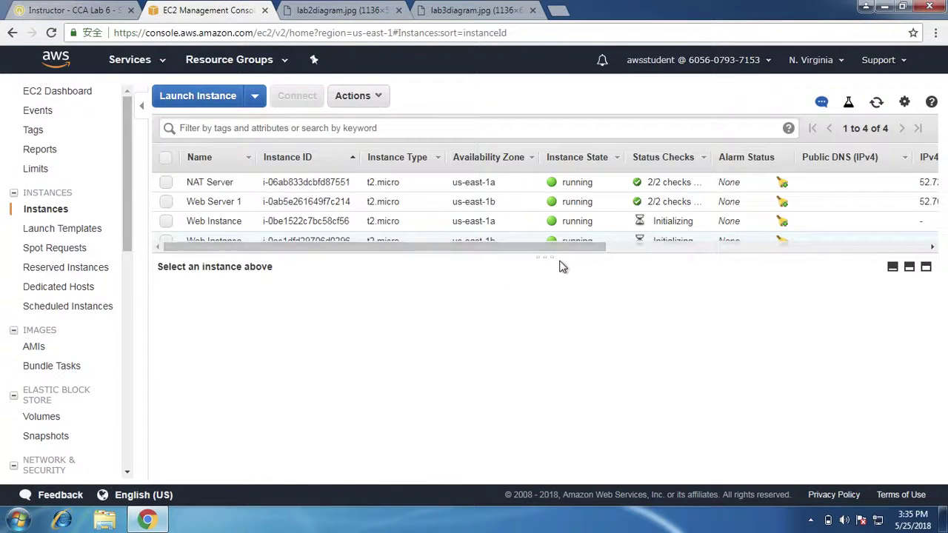
- Enlarge the instance list, select both Web Instance entries and refresh their status
{"action": "left_click_drag", "start_coordinate": [557, 256], "coordinate": [558, 317]}
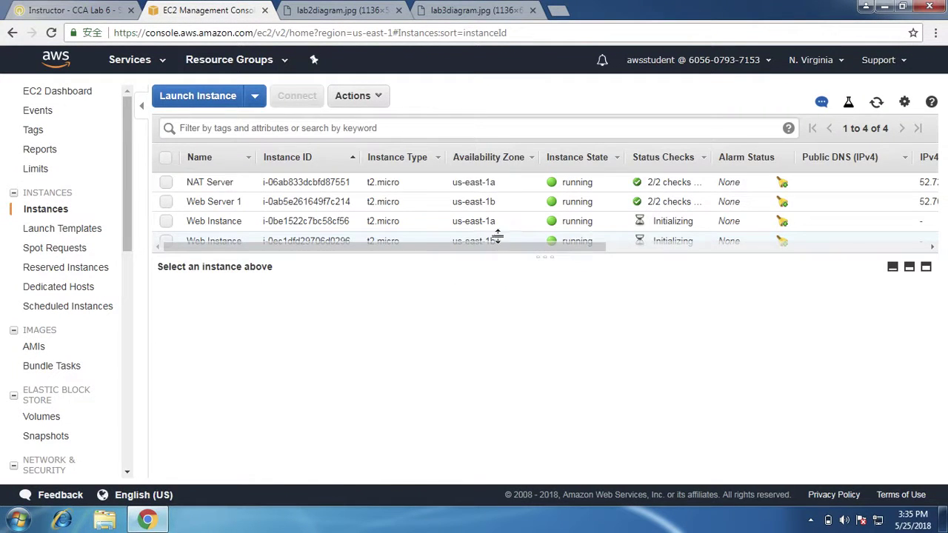
{"action": "left_click", "coordinate": [169, 227]}
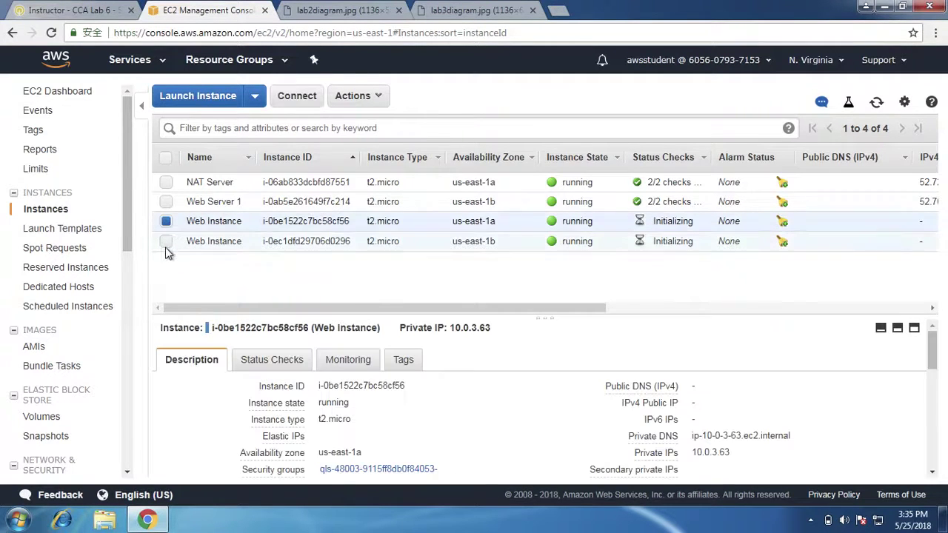
{"action": "left_click", "coordinate": [165, 244]}
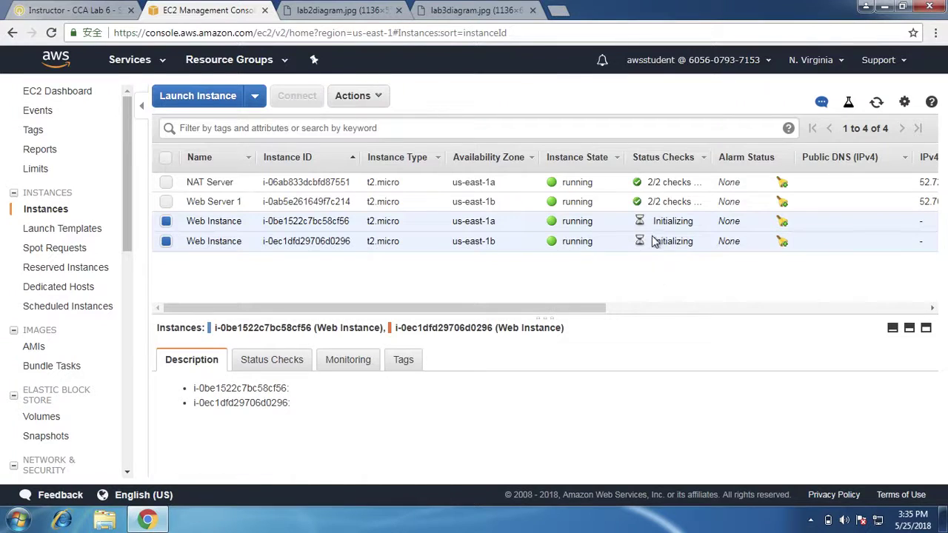
{"action": "left_click", "coordinate": [876, 101]}
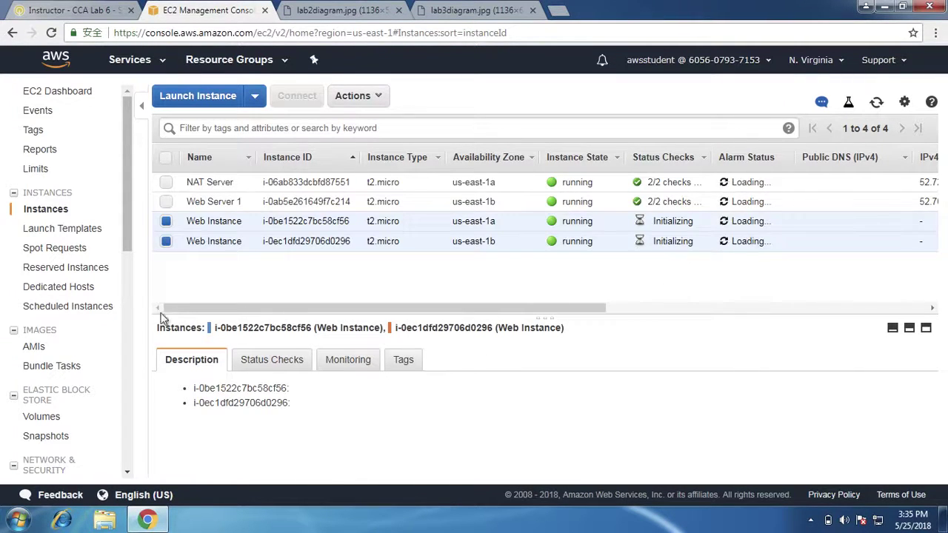
- Compare the private IP addresses of the two Web Instance entries by showing each one's details alone
{"action": "left_click", "coordinate": [166, 222]}
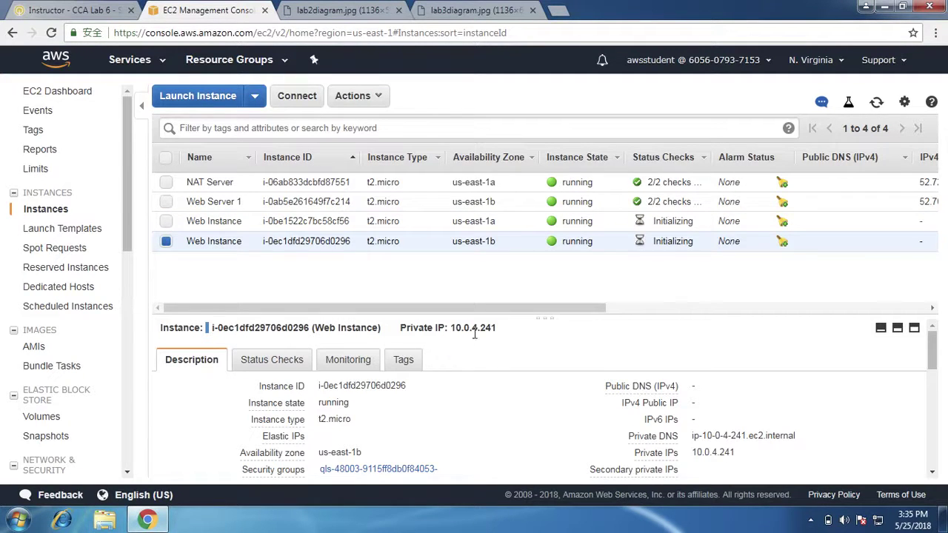
{"action": "left_click", "coordinate": [166, 221]}
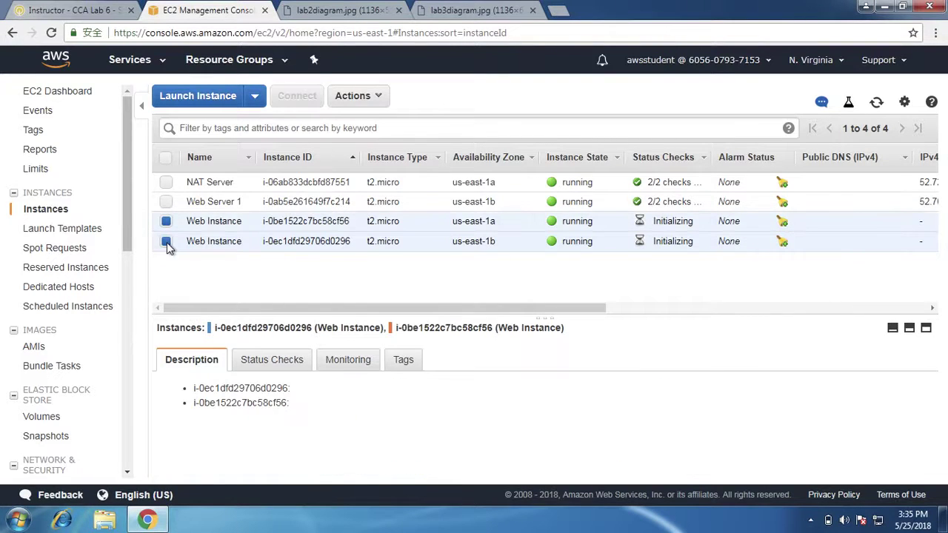
{"action": "left_click", "coordinate": [166, 241]}
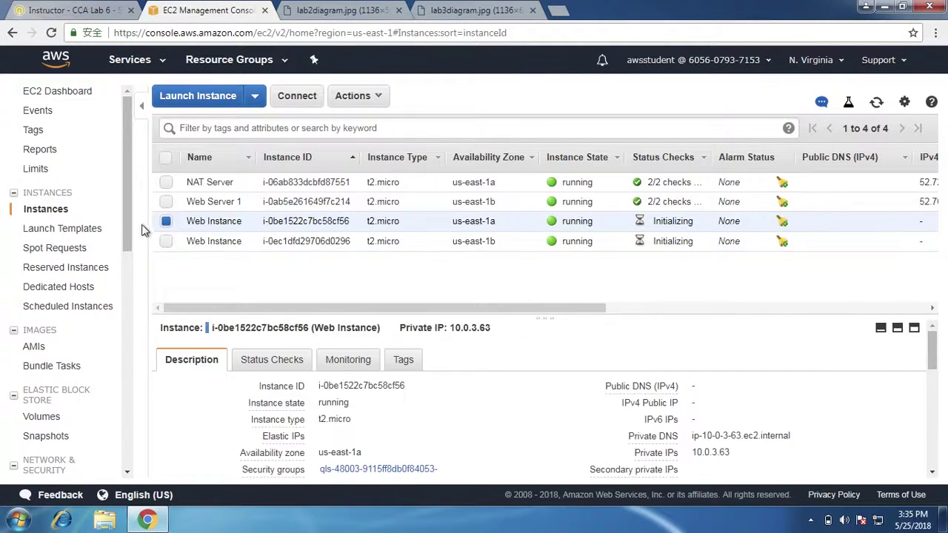
- Open the Lab-ELB load balancer, enlarge its details pane and examine its description and listeners
{"action": "scroll", "coordinate": [64, 417], "scroll_direction": "down", "scroll_amount": 1}
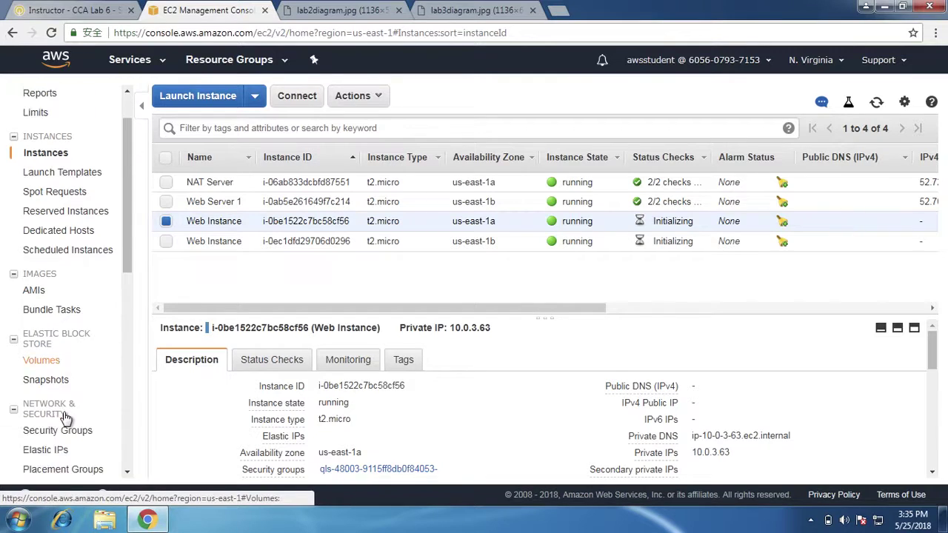
{"action": "scroll", "coordinate": [64, 417], "scroll_direction": "down", "scroll_amount": 4}
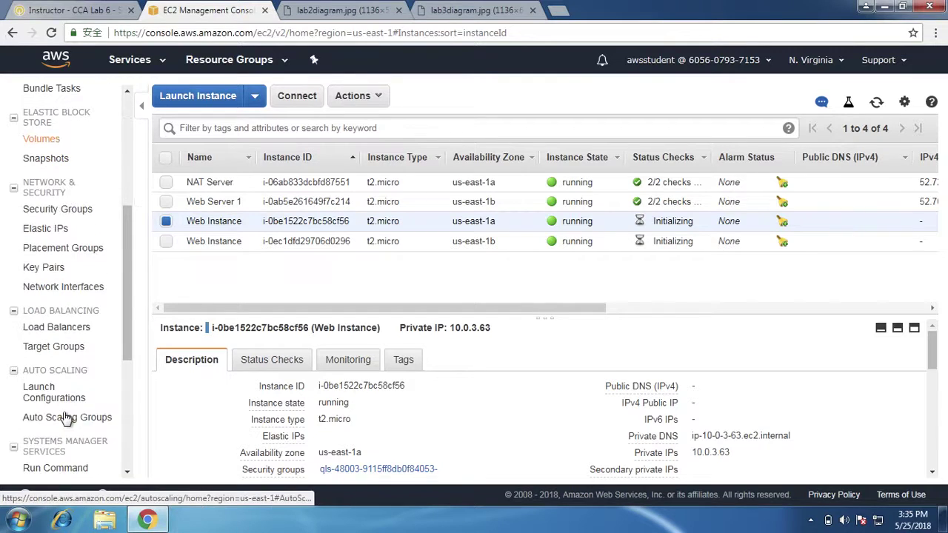
{"action": "left_click", "coordinate": [62, 328]}
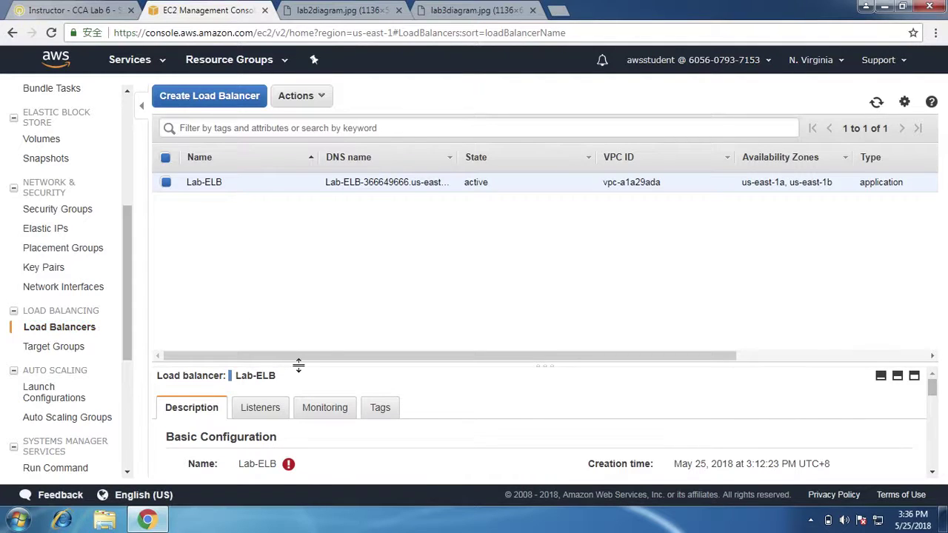
{"action": "left_click_drag", "start_coordinate": [299, 365], "coordinate": [302, 316]}
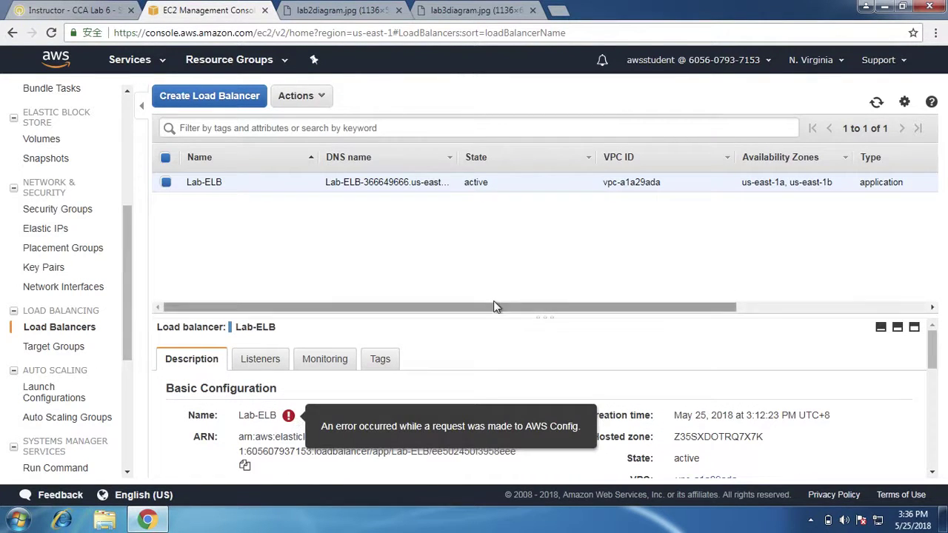
{"action": "left_click_drag", "start_coordinate": [501, 315], "coordinate": [481, 263]}
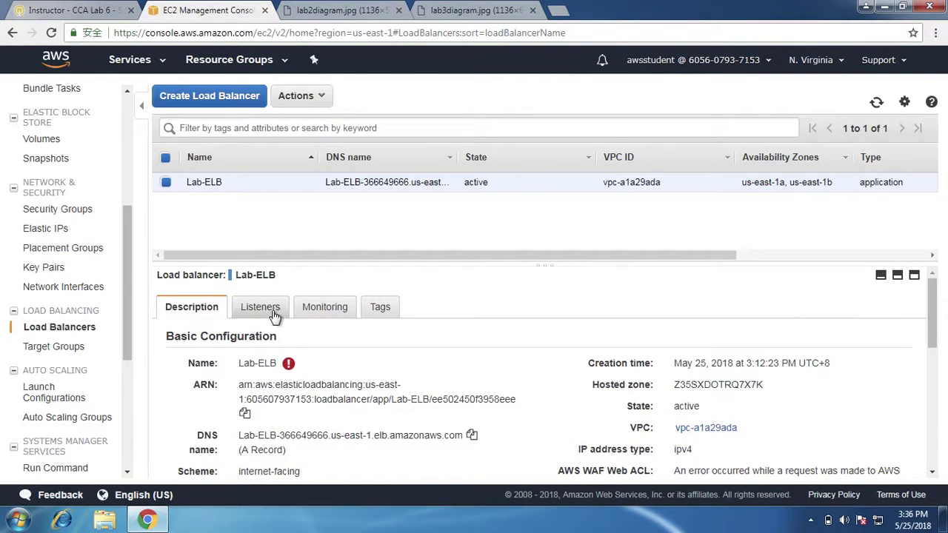
{"action": "left_click", "coordinate": [250, 311]}
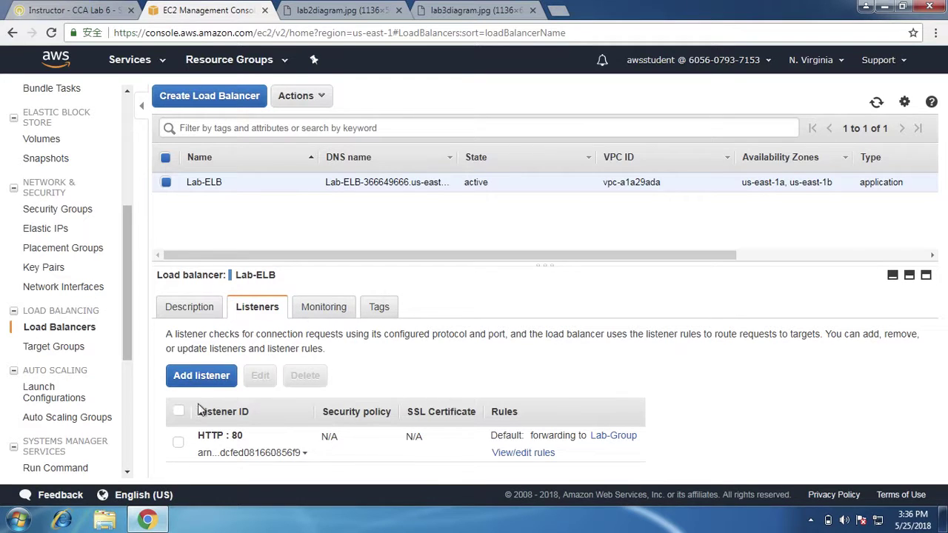
- Examine the target group, certificate and security policy options for an HTTPS listener on Lab-ELB, and discard the new listener
{"action": "left_click", "coordinate": [214, 379]}
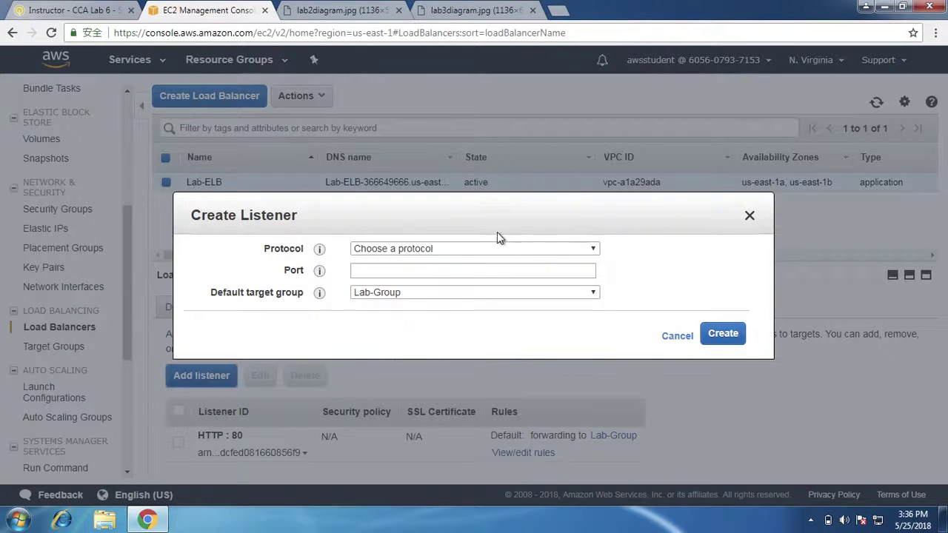
{"action": "left_click", "coordinate": [480, 248]}
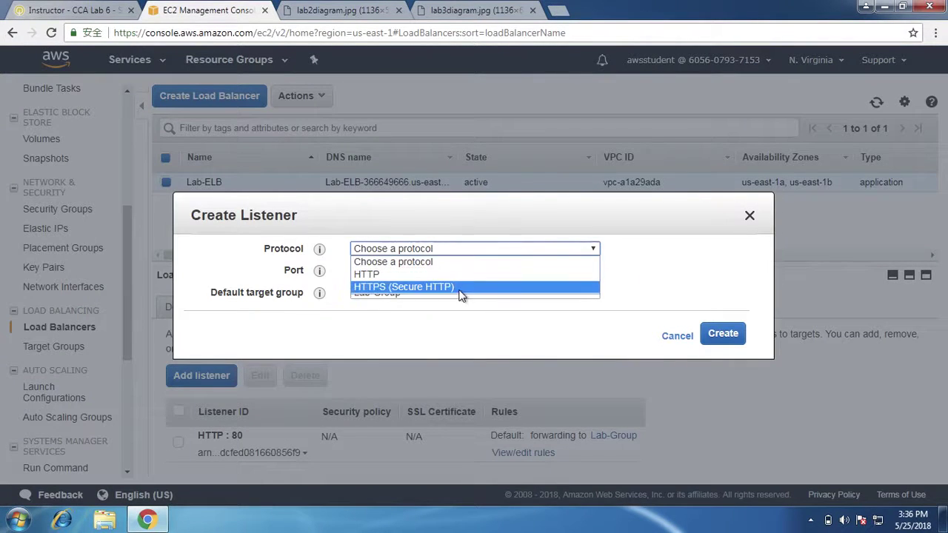
{"action": "left_click", "coordinate": [460, 288]}
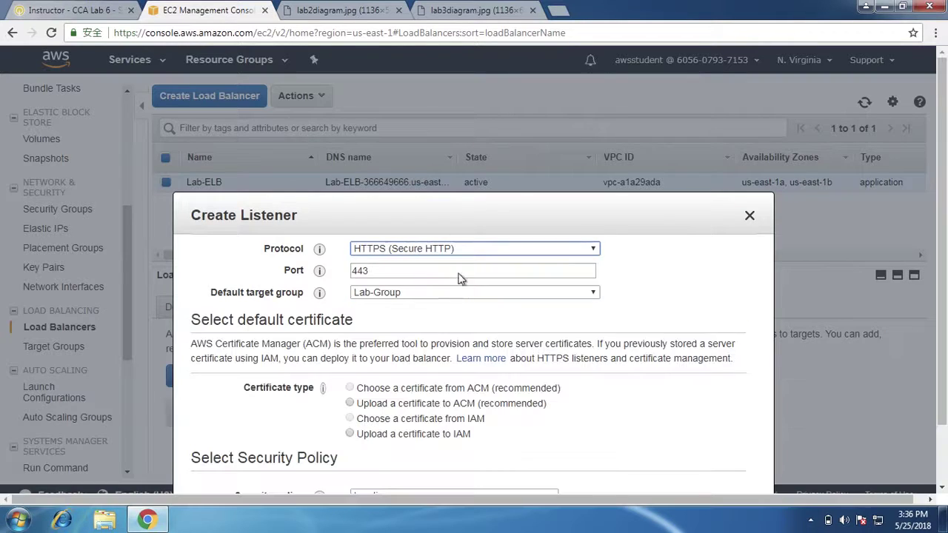
{"action": "left_click", "coordinate": [420, 292]}
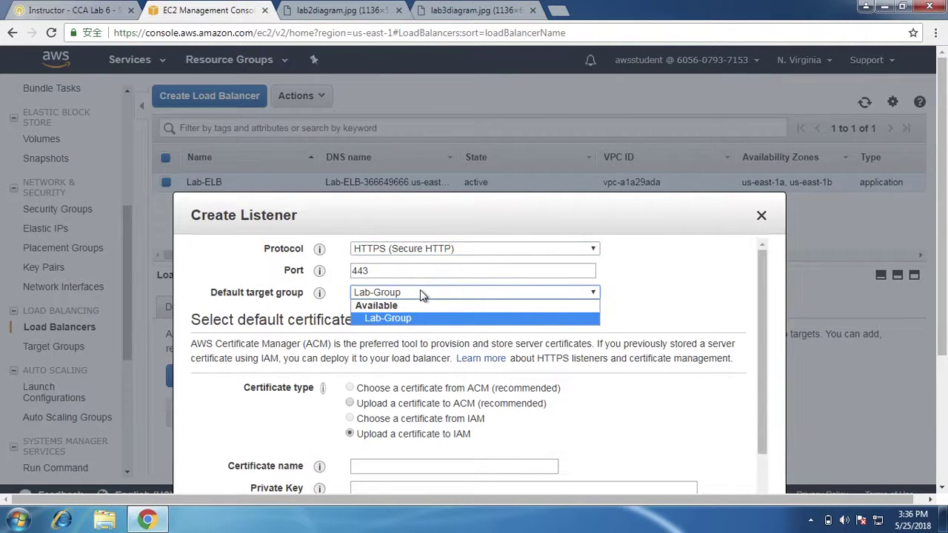
{"action": "left_click", "coordinate": [420, 317]}
{"action": "scroll", "coordinate": [595, 366], "scroll_direction": "down", "scroll_amount": 1}
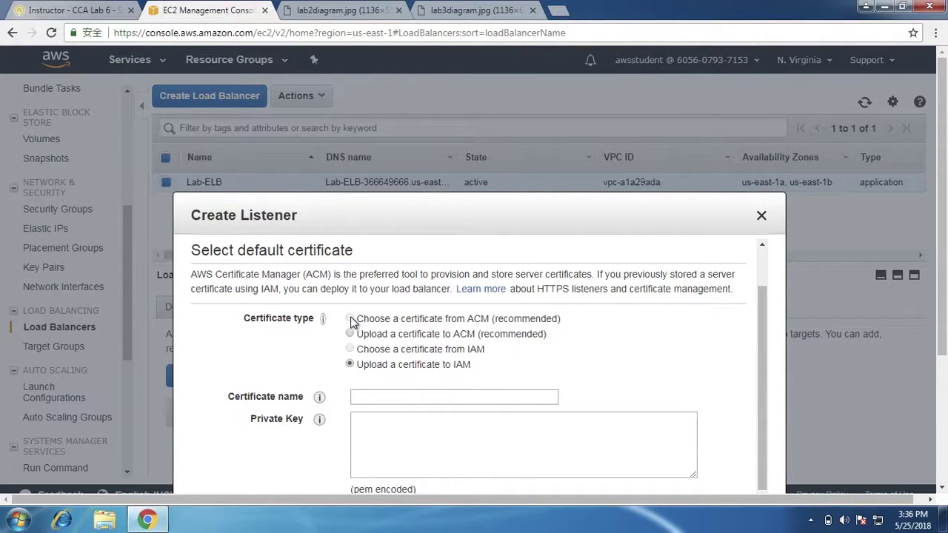
{"action": "scroll", "coordinate": [333, 383], "scroll_direction": "down", "scroll_amount": 3}
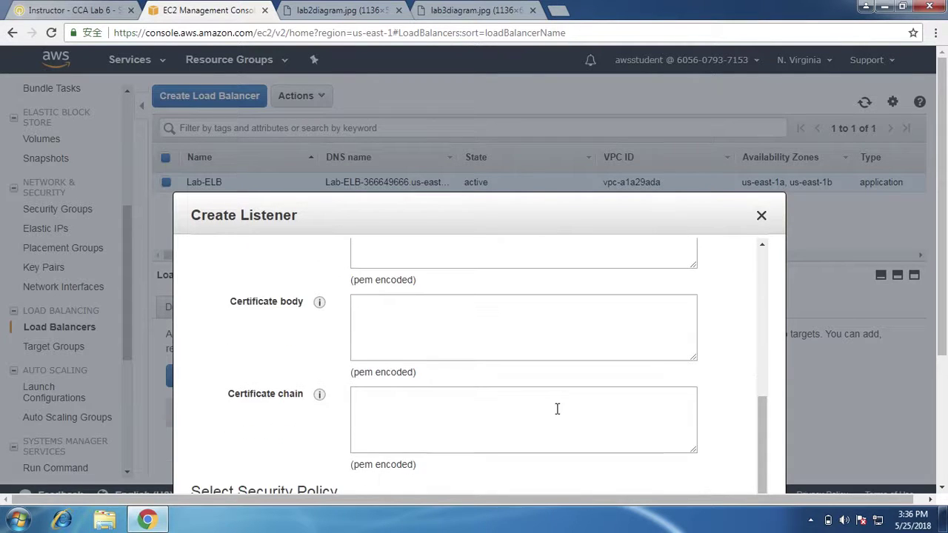
{"action": "scroll", "coordinate": [557, 409], "scroll_direction": "down", "scroll_amount": 5}
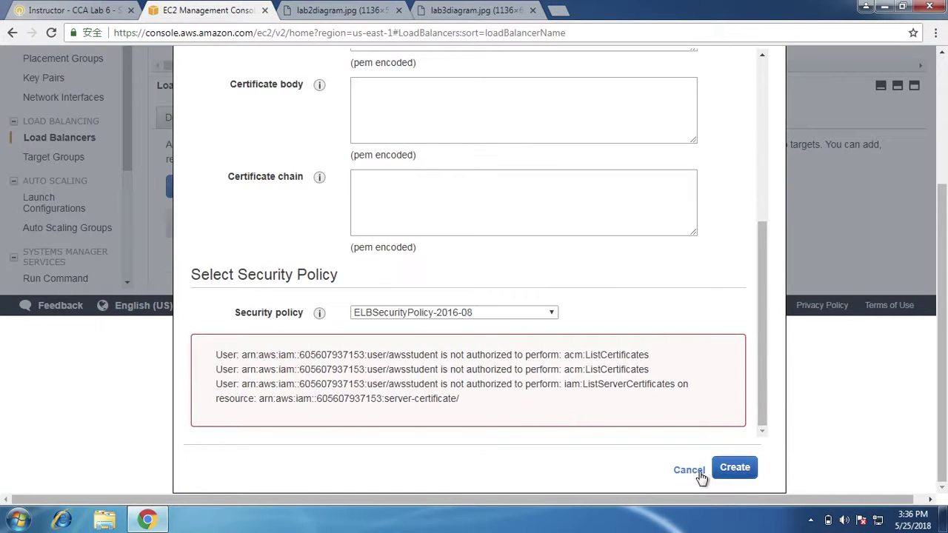
{"action": "left_click", "coordinate": [699, 477]}
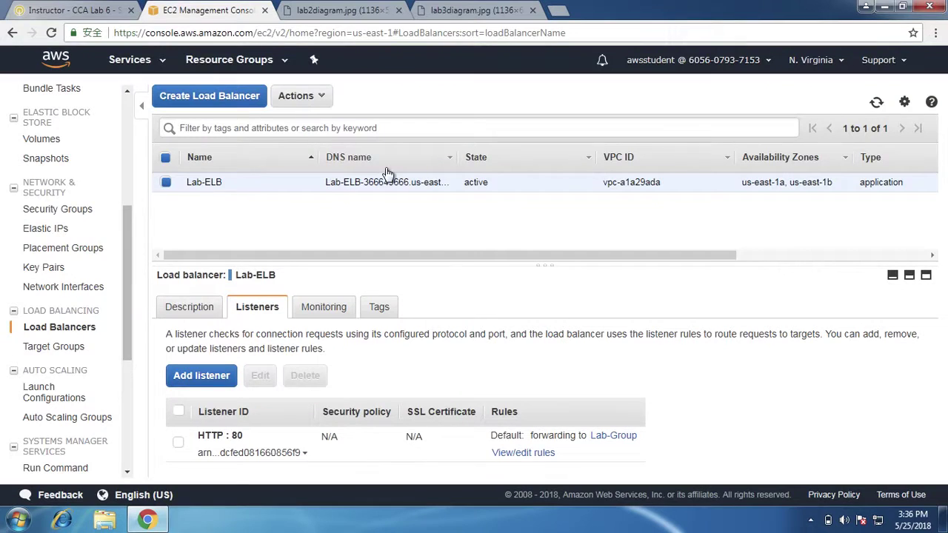
- Start a new target group in the Target Groups section and name it "My Data center"
{"action": "left_click", "coordinate": [76, 350]}
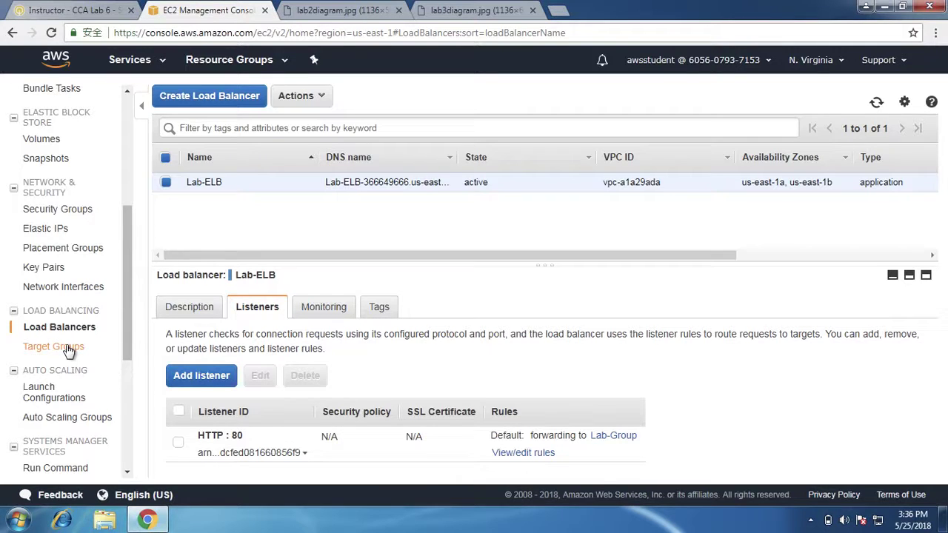
{"action": "left_click", "coordinate": [67, 352]}
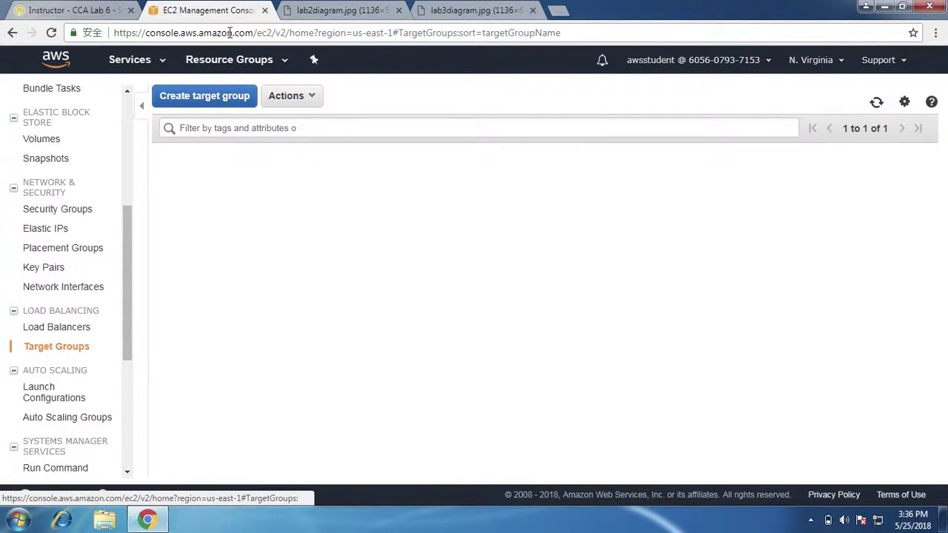
{"action": "left_click", "coordinate": [230, 100]}
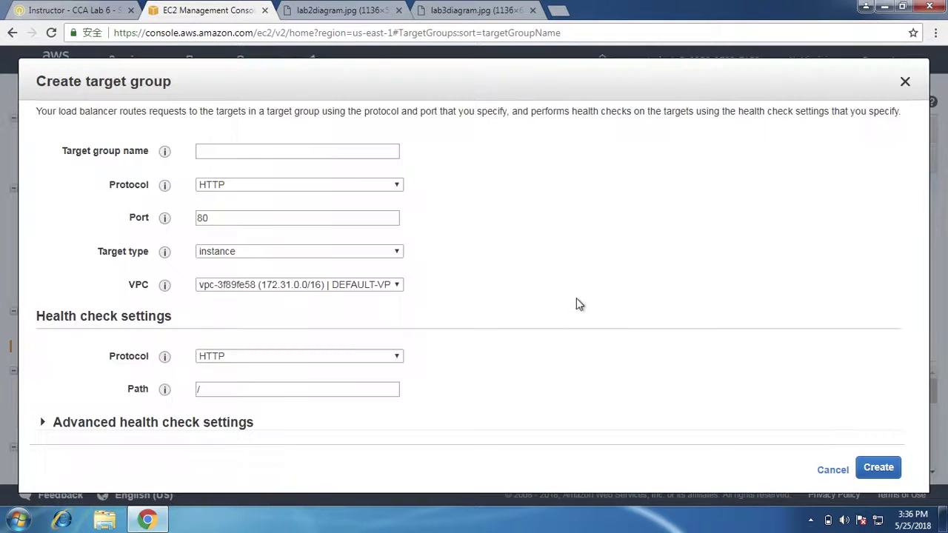
{"action": "left_click", "coordinate": [297, 147]}
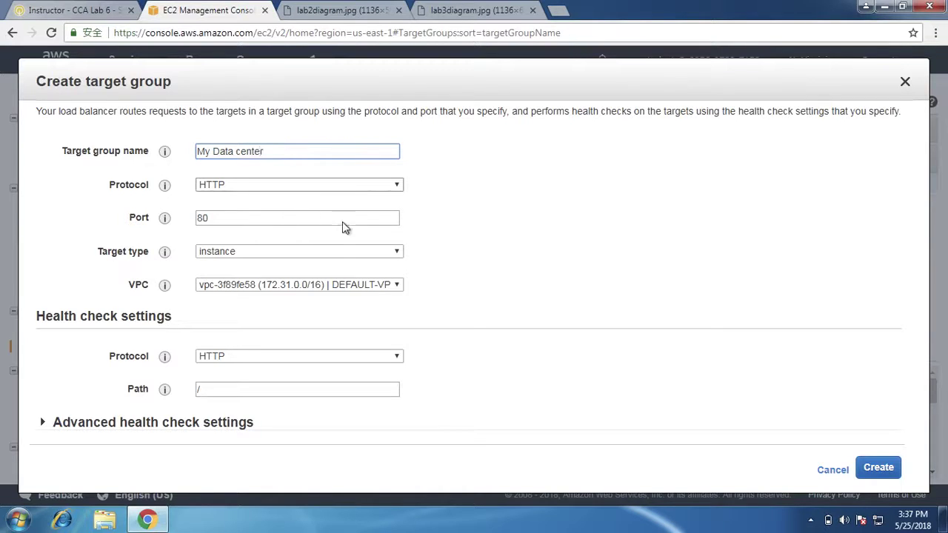
- Set the new target group's target type to ip and its VPC to My Lab VPC (10.0.0.0/16)
{"action": "left_click", "coordinate": [320, 251]}
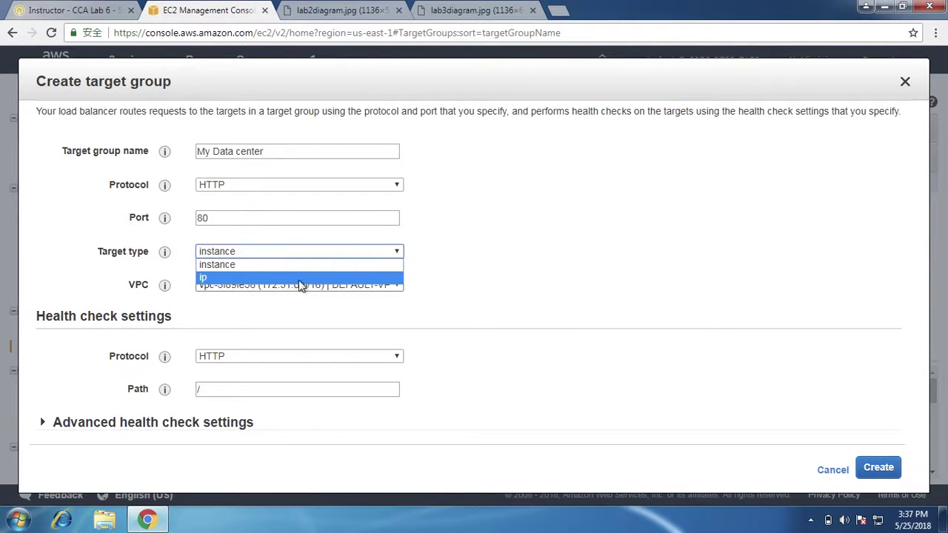
{"action": "left_click", "coordinate": [299, 279]}
{"action": "left_click", "coordinate": [335, 289]}
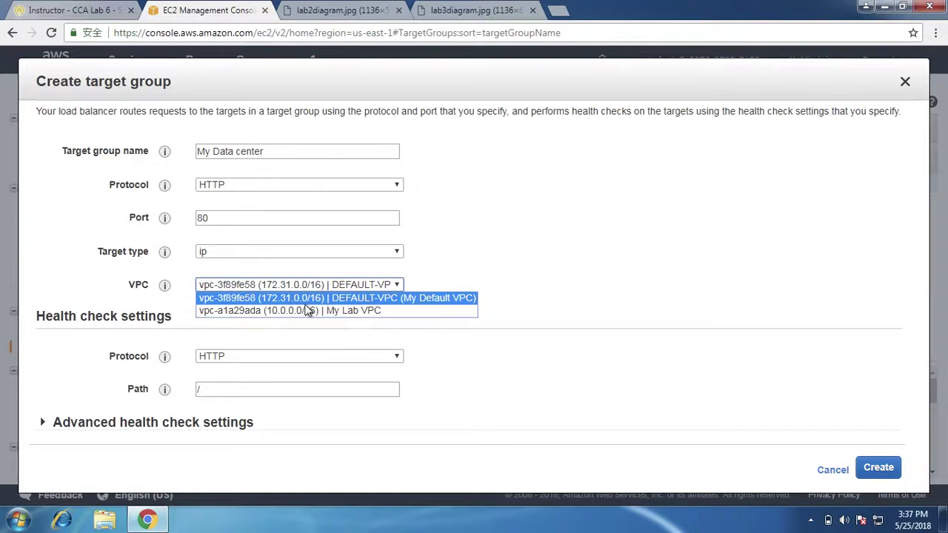
{"action": "left_click", "coordinate": [311, 311]}
{"action": "left_click", "coordinate": [338, 285]}
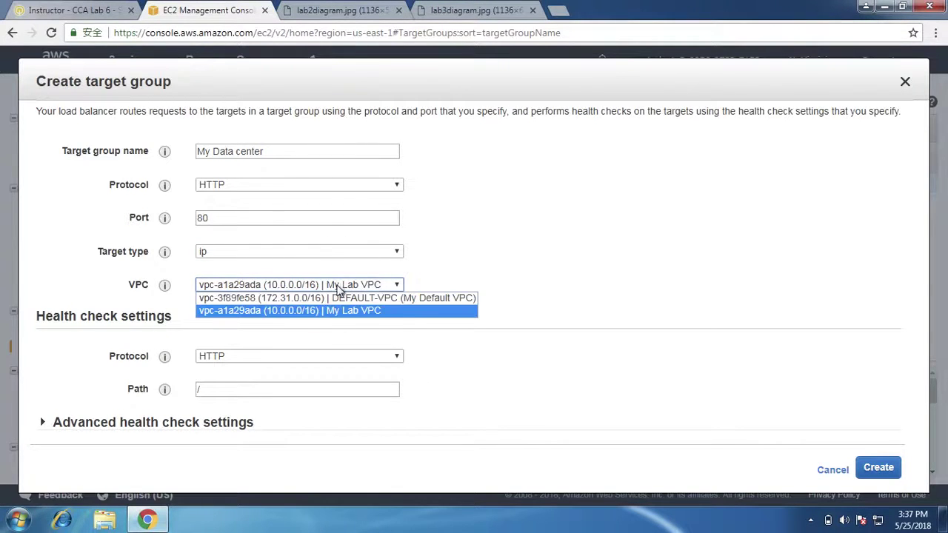
{"action": "left_click", "coordinate": [338, 298]}
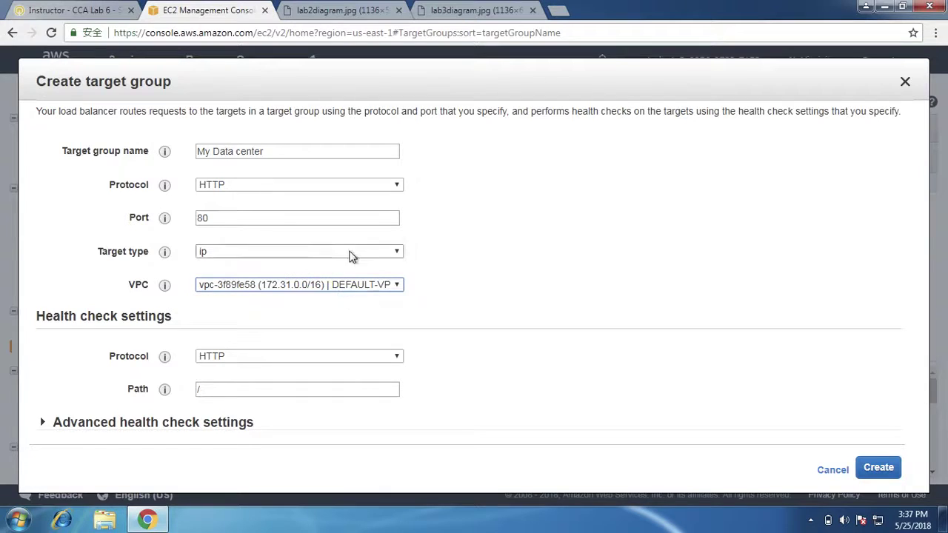
{"action": "left_click", "coordinate": [301, 249]}
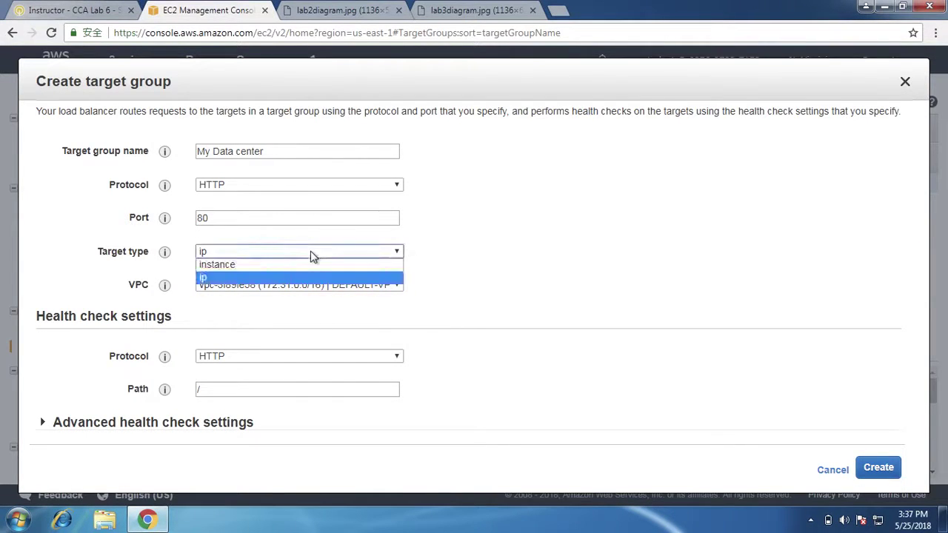
{"action": "left_click", "coordinate": [296, 278]}
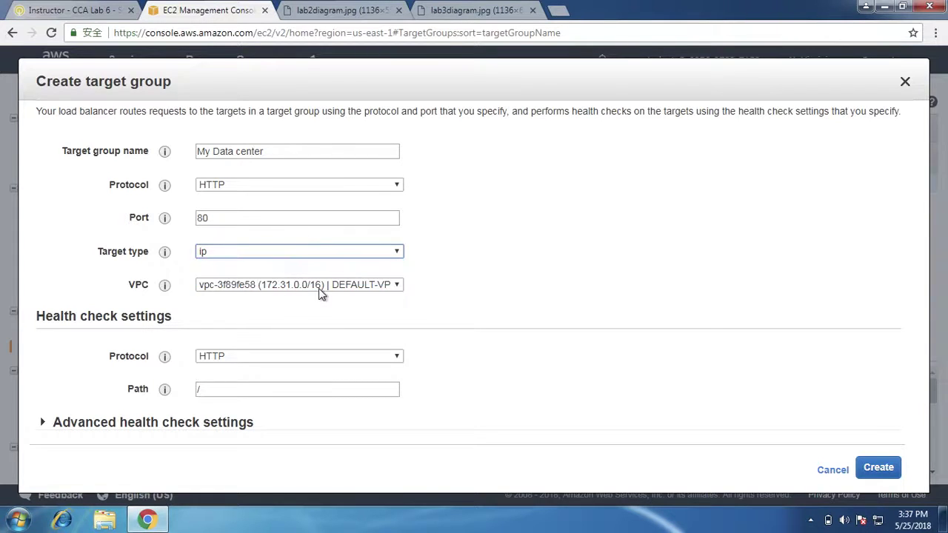
{"action": "left_click", "coordinate": [318, 288]}
{"action": "left_click", "coordinate": [320, 308]}
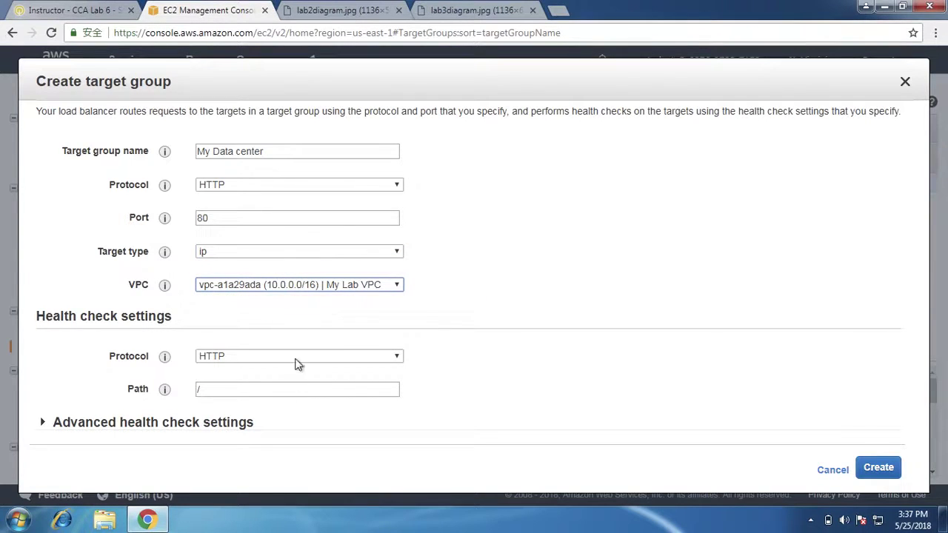
- Set the health check path to /admin, review the advanced health check settings and submit the target group
{"action": "left_click", "coordinate": [295, 385]}
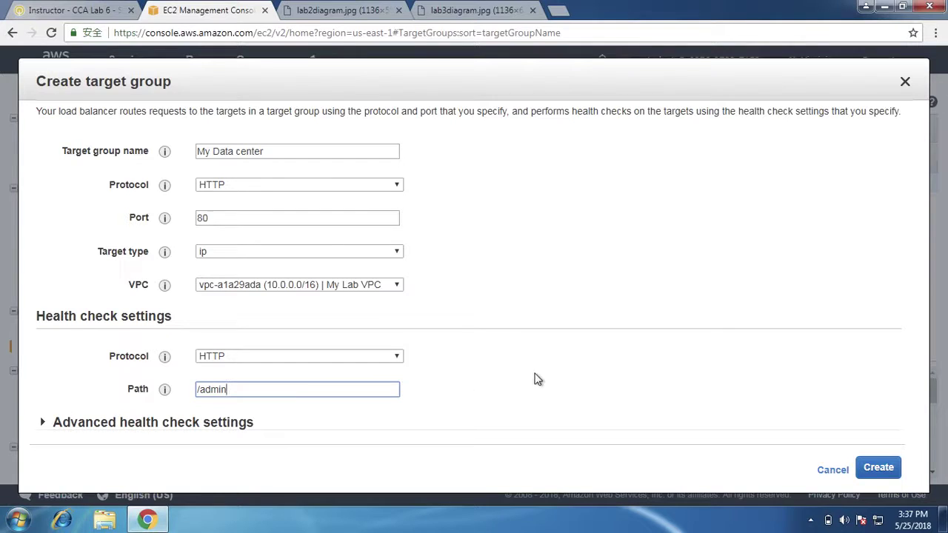
{"action": "left_click", "coordinate": [124, 423]}
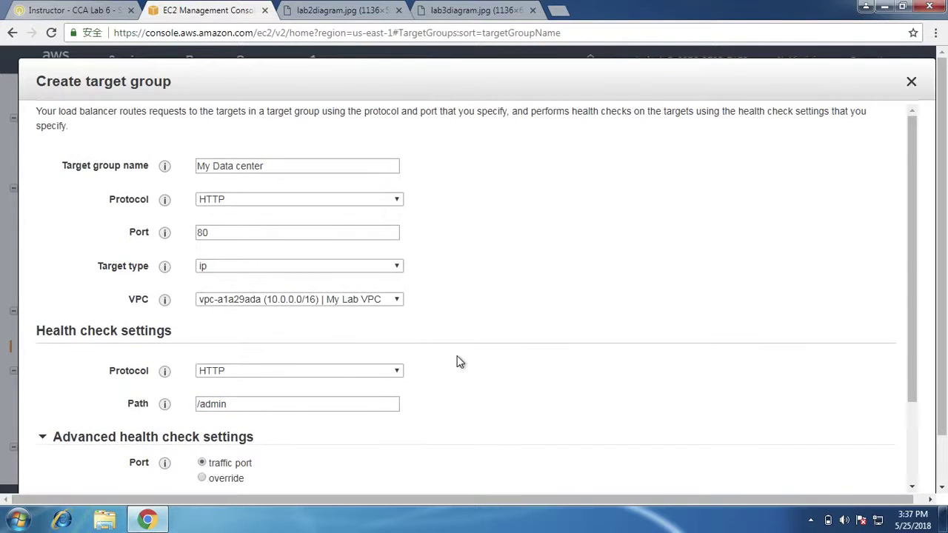
{"action": "scroll", "coordinate": [457, 361], "scroll_direction": "down", "scroll_amount": 3}
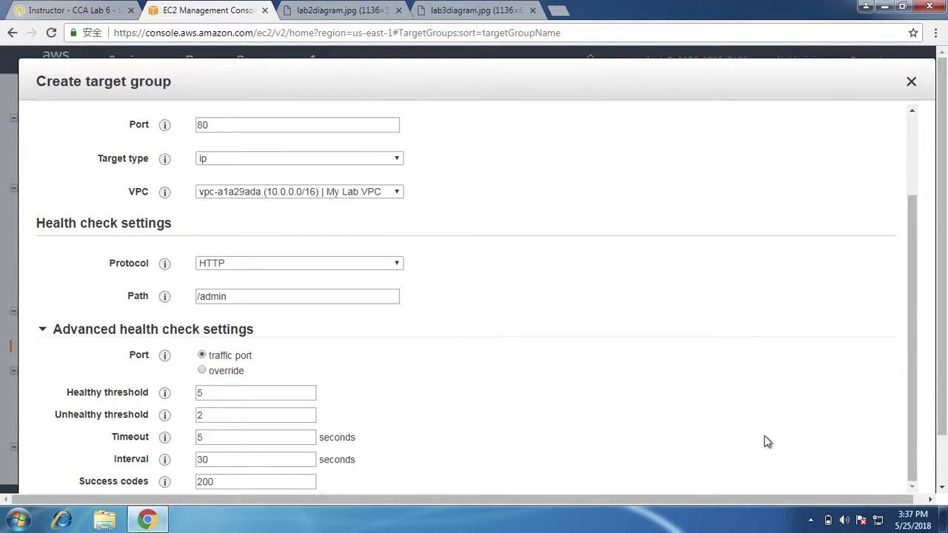
{"action": "scroll", "coordinate": [775, 390], "scroll_direction": "down", "scroll_amount": 1}
{"action": "left_click", "coordinate": [886, 462]}
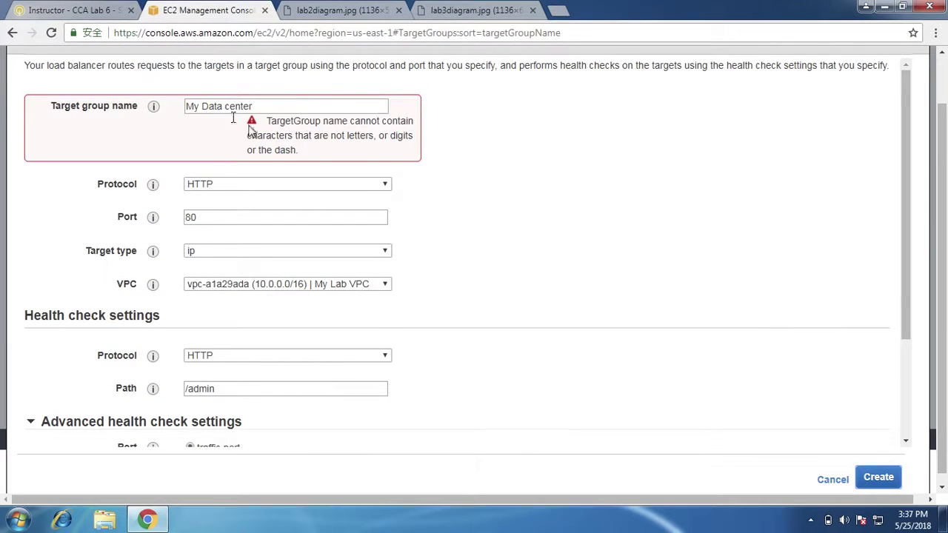
- Correct the target group name to MyDatacenter, create the group and dismiss the confirmation
{"action": "left_click", "coordinate": [226, 107]}
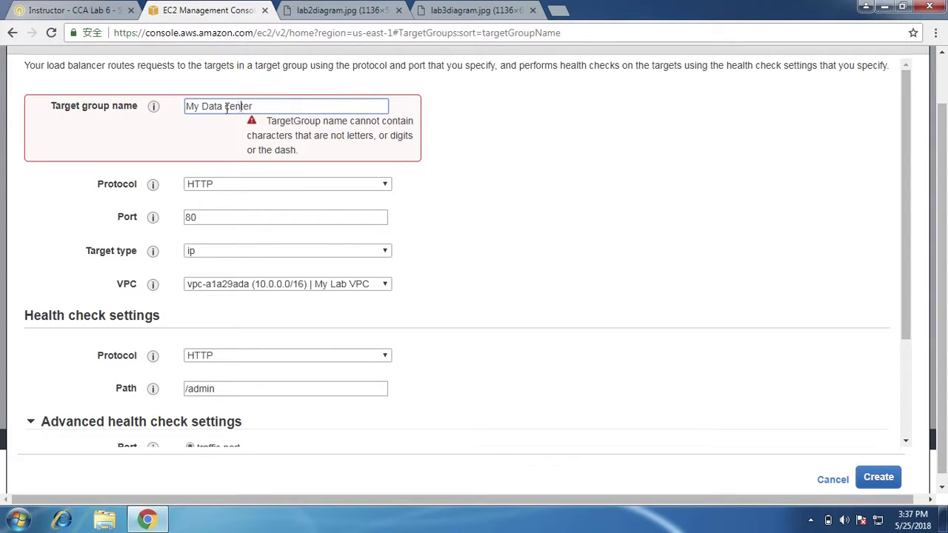
{"action": "key", "text": "BackSpace"}
{"action": "key", "text": "BackSpace"}
{"action": "left_click", "coordinate": [878, 474]}
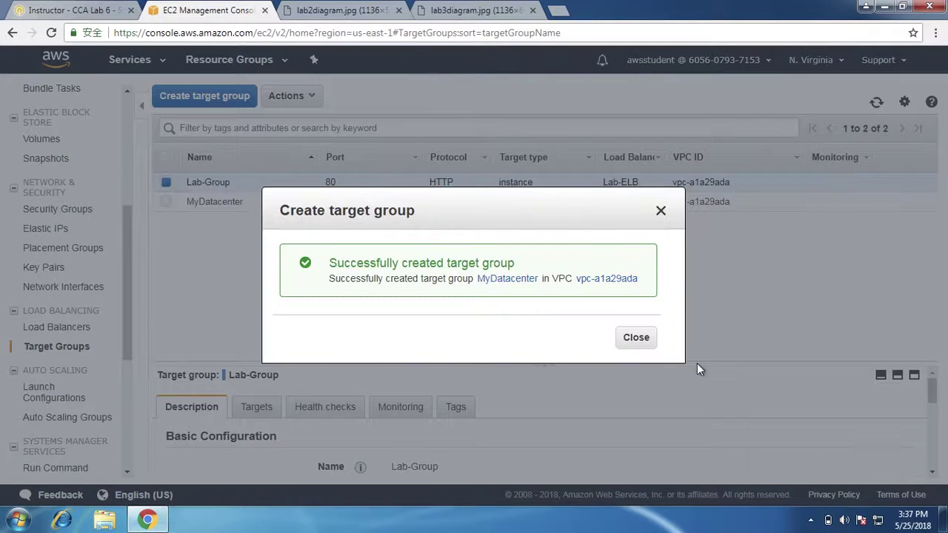
{"action": "left_click", "coordinate": [637, 342]}
- Select the MyDatacenter target group and examine its registered targets in an enlarged details pane
{"action": "left_click", "coordinate": [609, 203]}
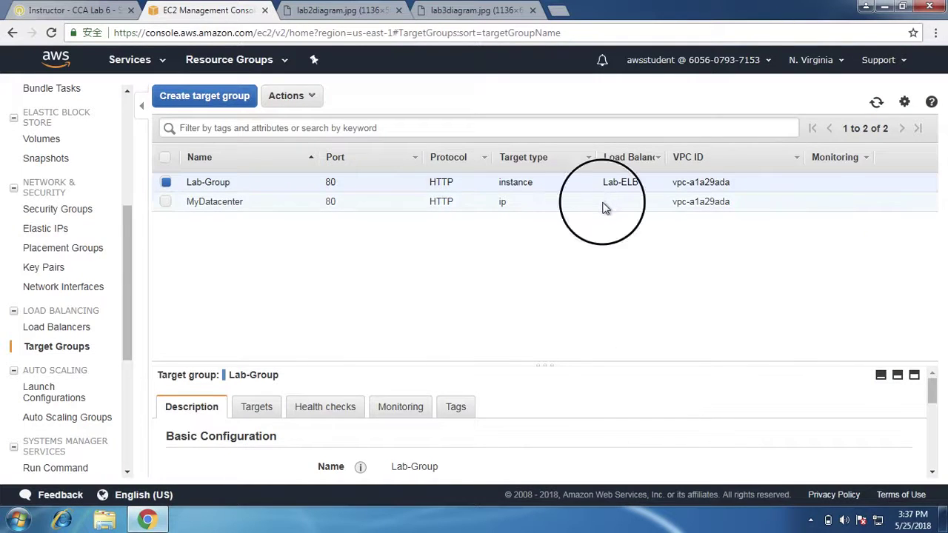
{"action": "left_click", "coordinate": [252, 415]}
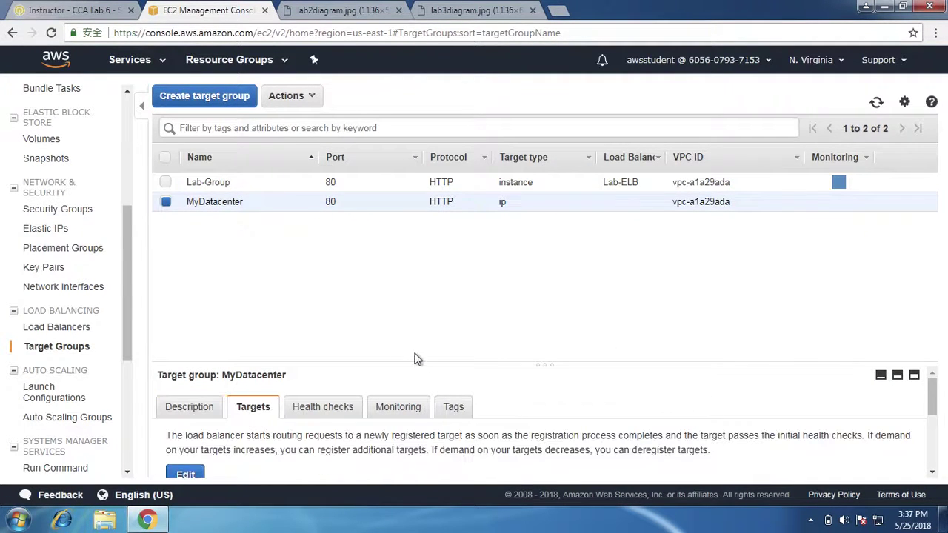
{"action": "left_click_drag", "start_coordinate": [415, 361], "coordinate": [420, 303]}
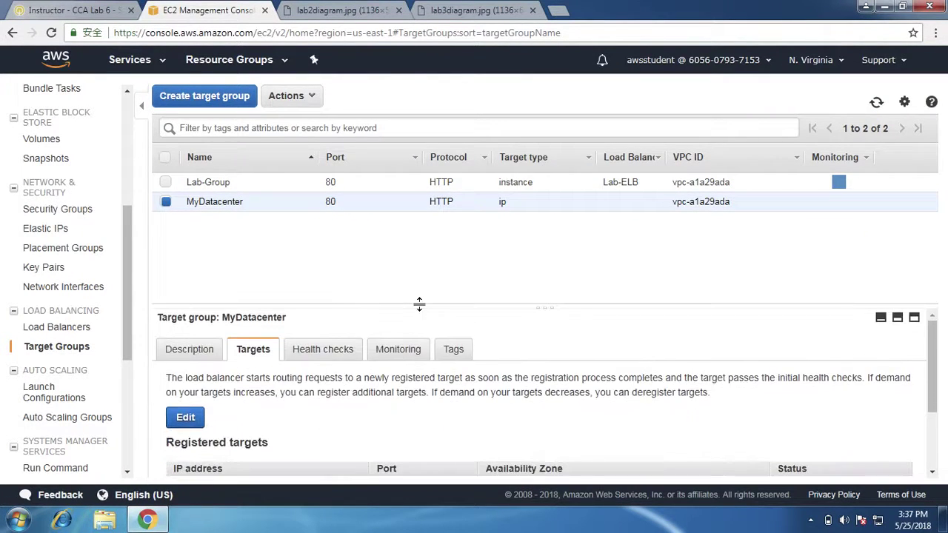
- Try to add an HTTP listener on port 80 to Lab-ELB with MyDatacenter as the default target group
{"action": "left_click", "coordinate": [53, 327]}
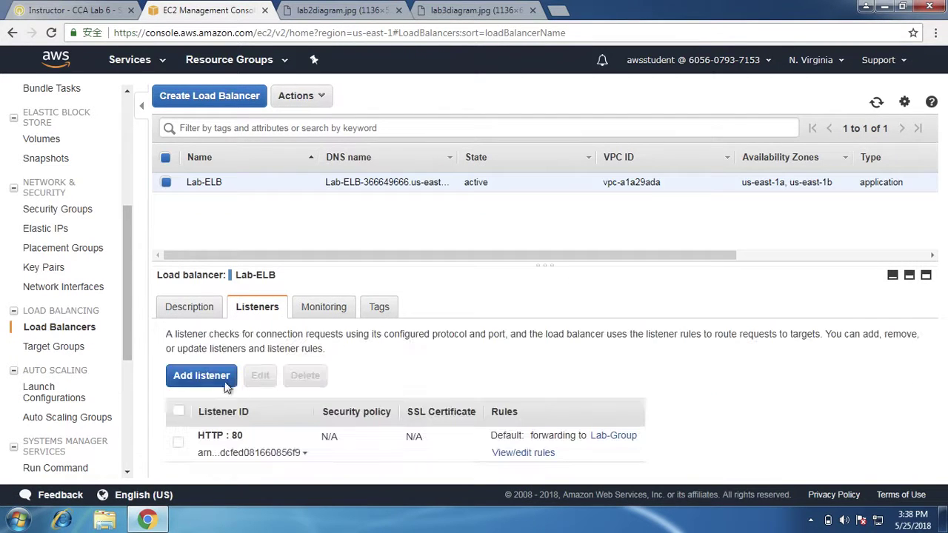
{"action": "left_click", "coordinate": [225, 384]}
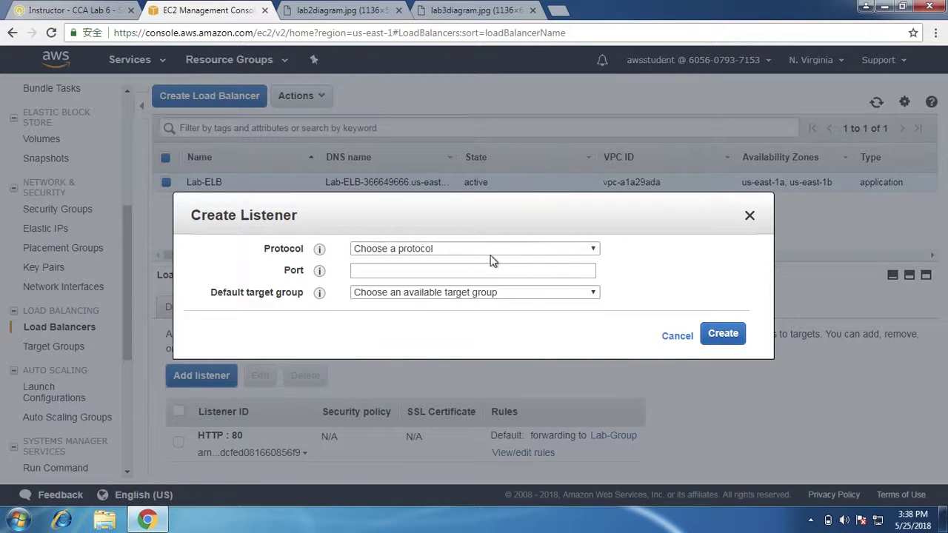
{"action": "left_click", "coordinate": [532, 248]}
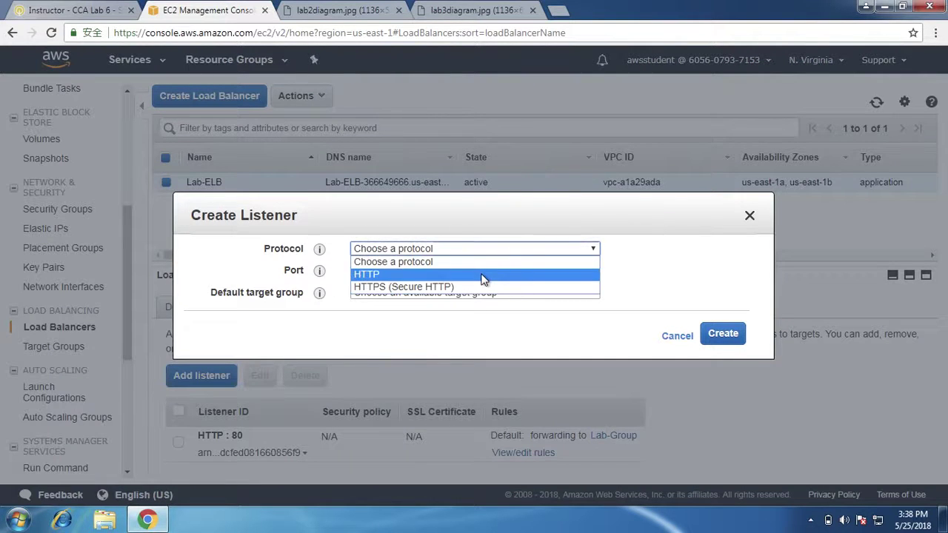
{"action": "left_click", "coordinate": [482, 276]}
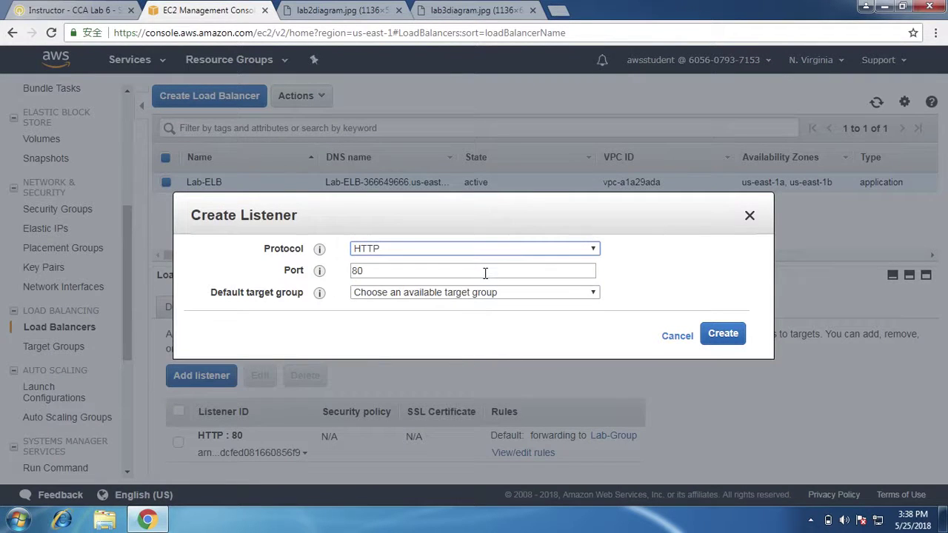
{"action": "left_click", "coordinate": [553, 295]}
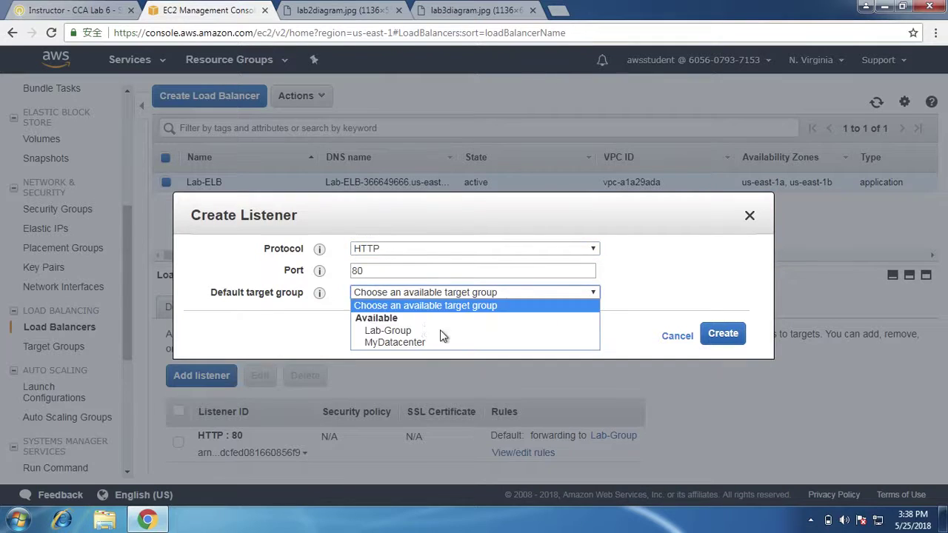
{"action": "left_click", "coordinate": [405, 343]}
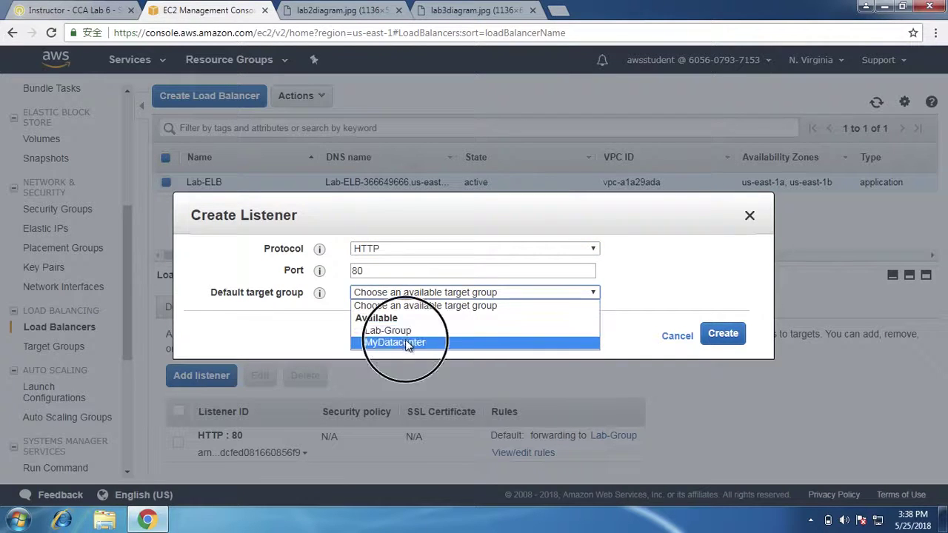
{"action": "left_click", "coordinate": [720, 335]}
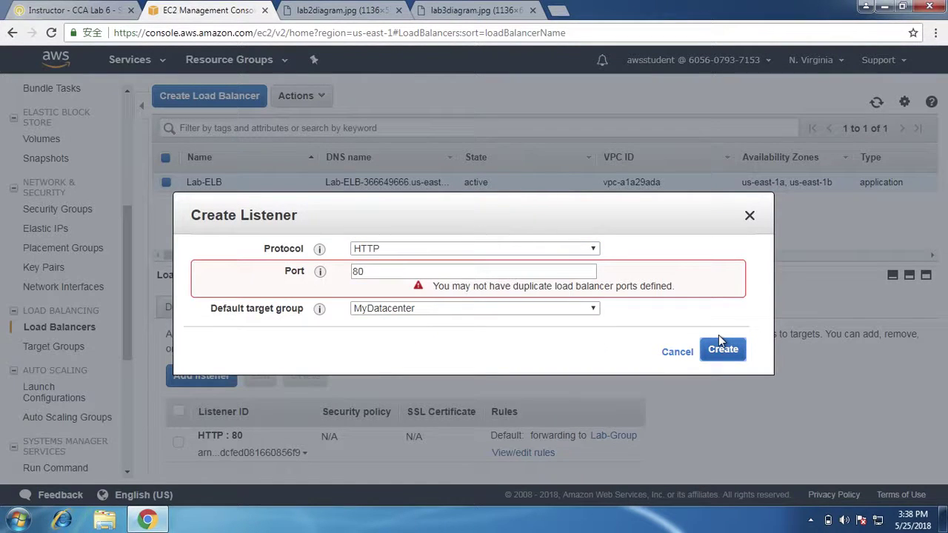
- Change the new listener's port to 8181, create the listener and check it in the Lab-ELB listener list
{"action": "left_click", "coordinate": [420, 272]}
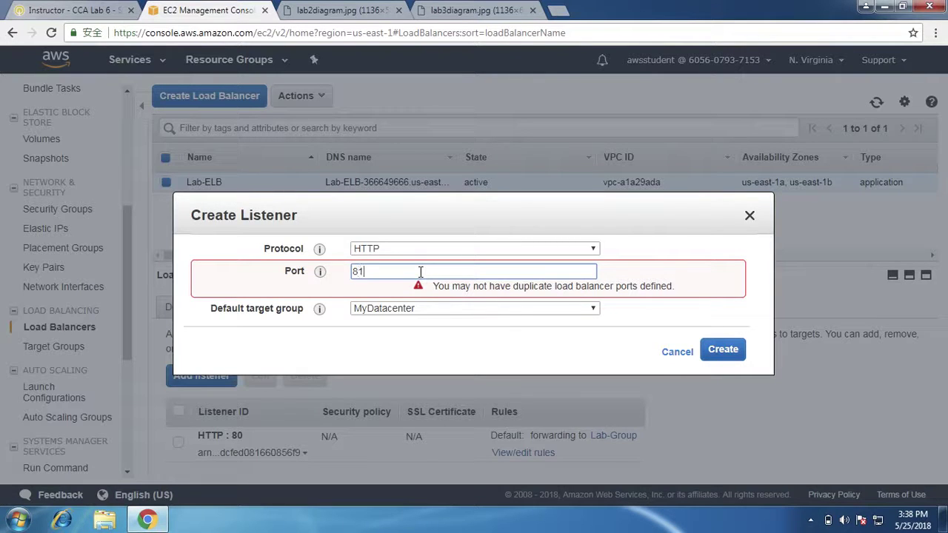
{"action": "left_click", "coordinate": [716, 351]}
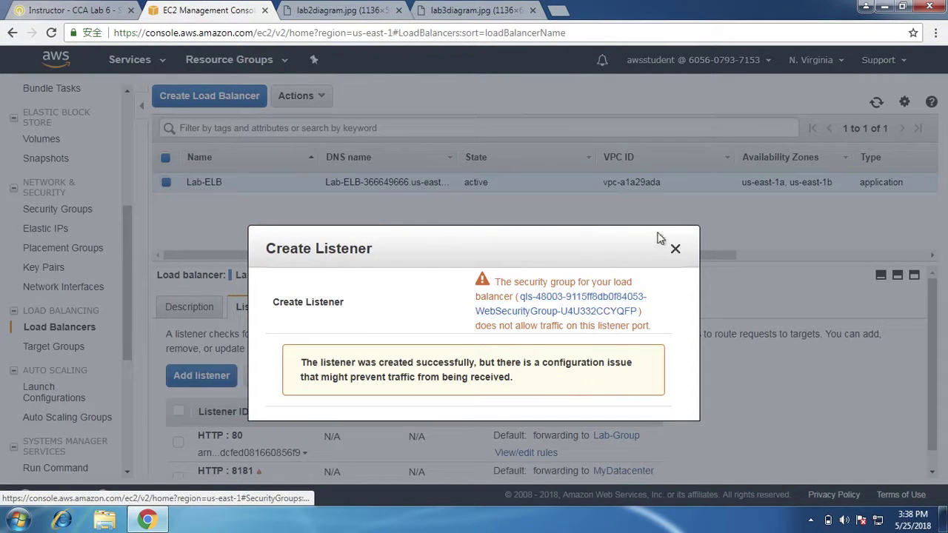
{"action": "left_click", "coordinate": [676, 248]}
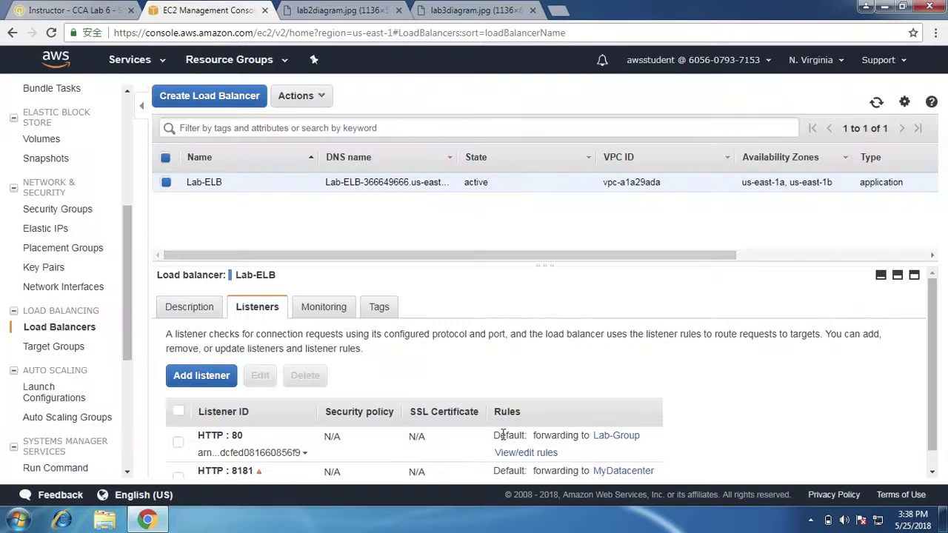
{"action": "scroll", "coordinate": [548, 431], "scroll_direction": "down", "scroll_amount": 1}
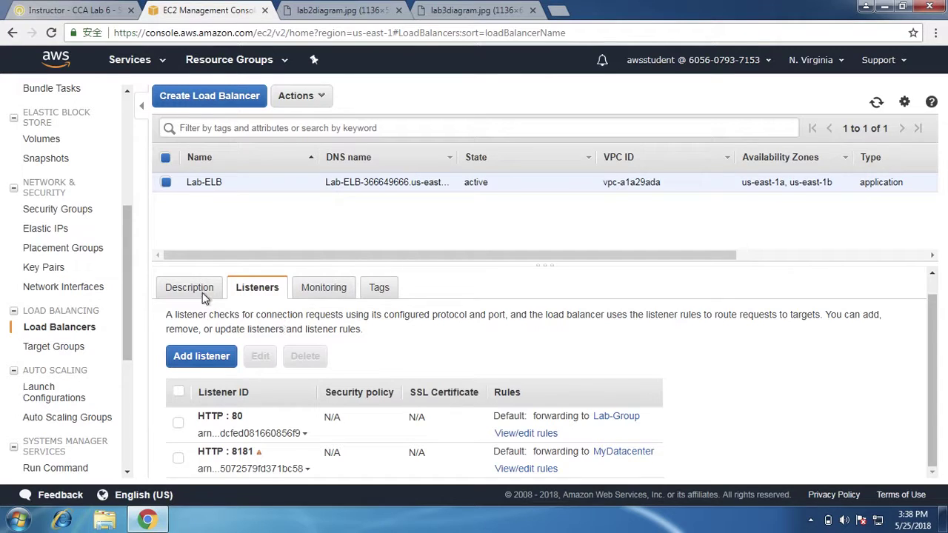
- Examine the IP address type options for Lab-ELB and close the dialog without saving
{"action": "left_click", "coordinate": [322, 95]}
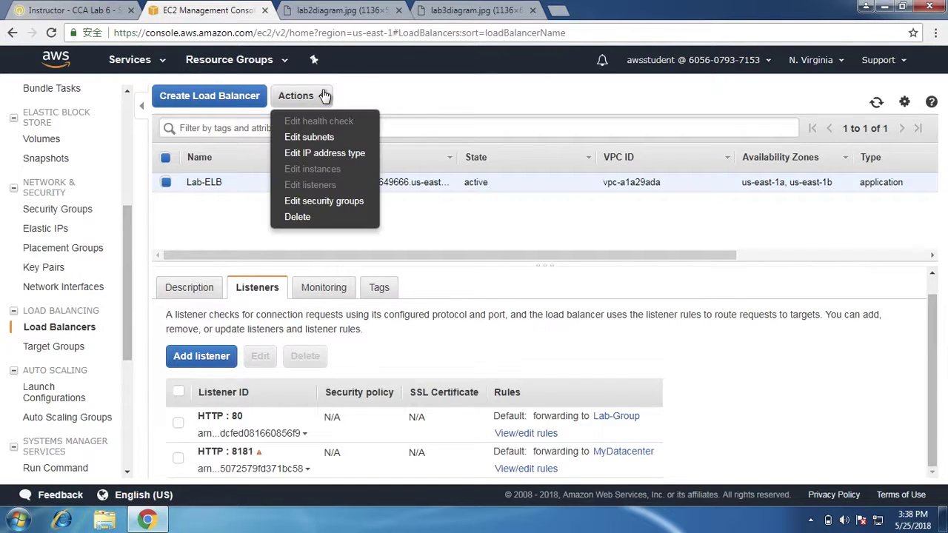
{"action": "left_click", "coordinate": [357, 155]}
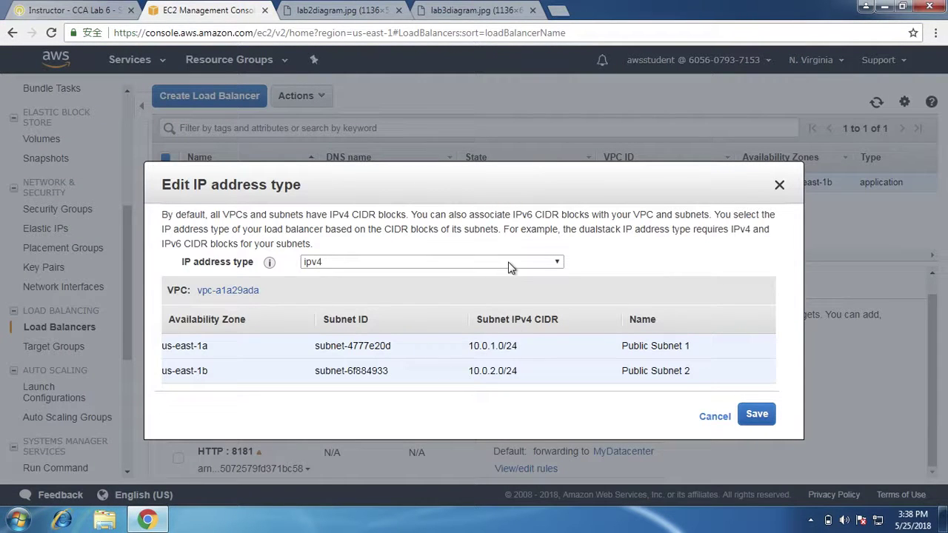
{"action": "left_click", "coordinate": [509, 265]}
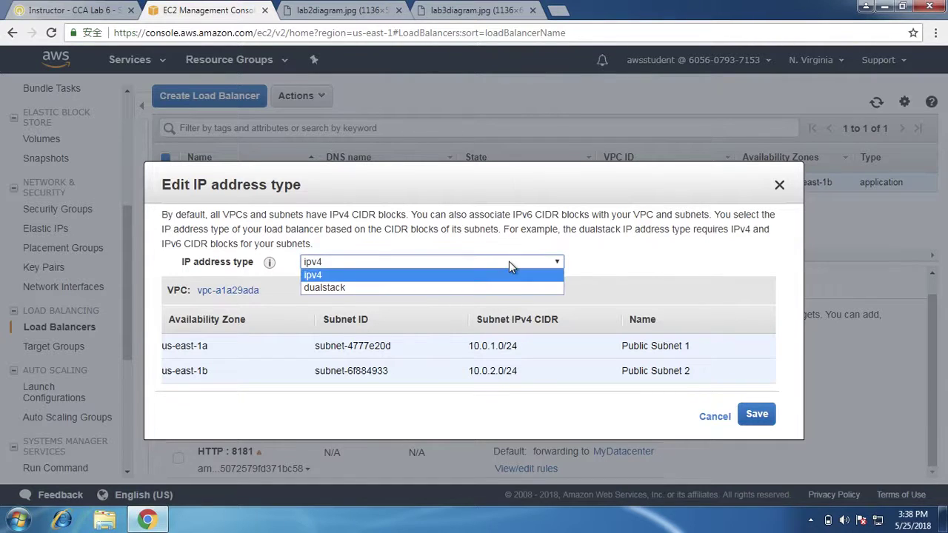
{"action": "left_click", "coordinate": [781, 186]}
{"action": "left_click", "coordinate": [780, 185]}
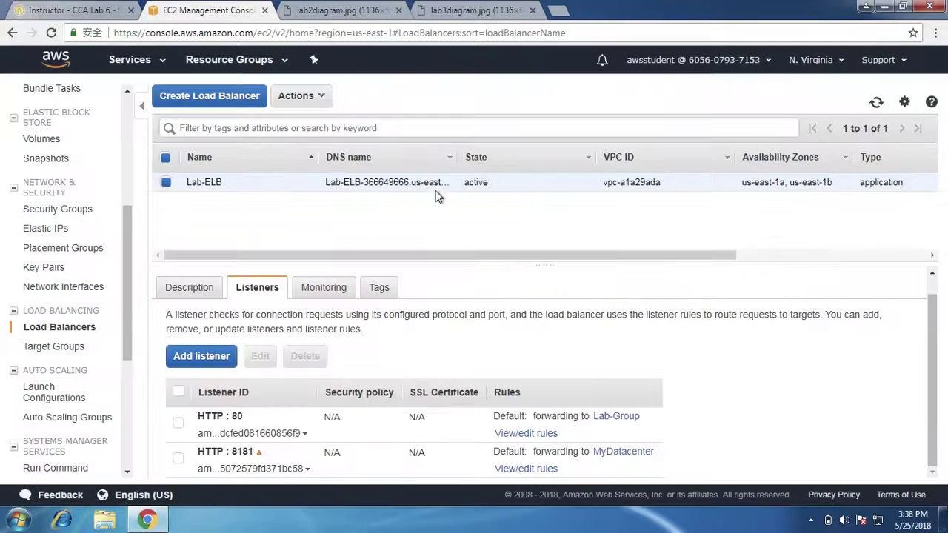
{"action": "left_click", "coordinate": [324, 97]}
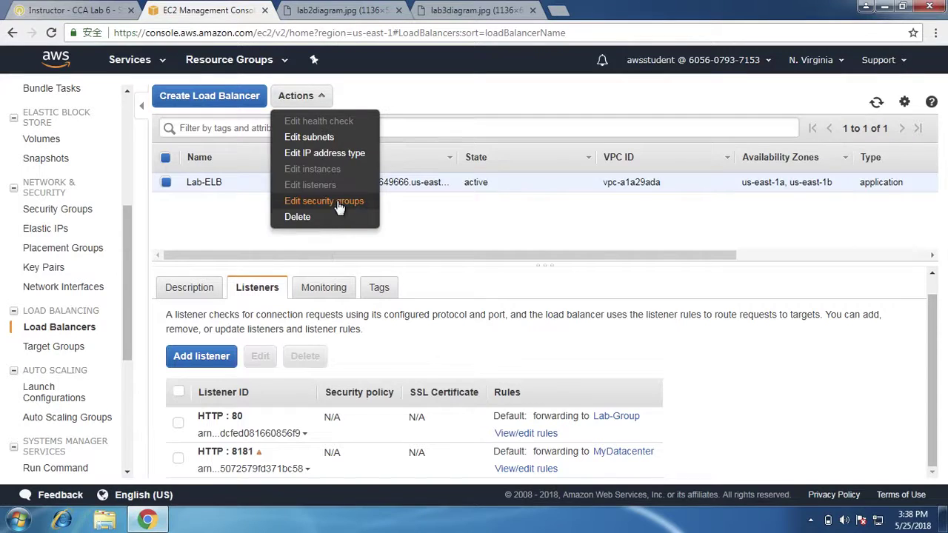
{"action": "left_click", "coordinate": [507, 233]}
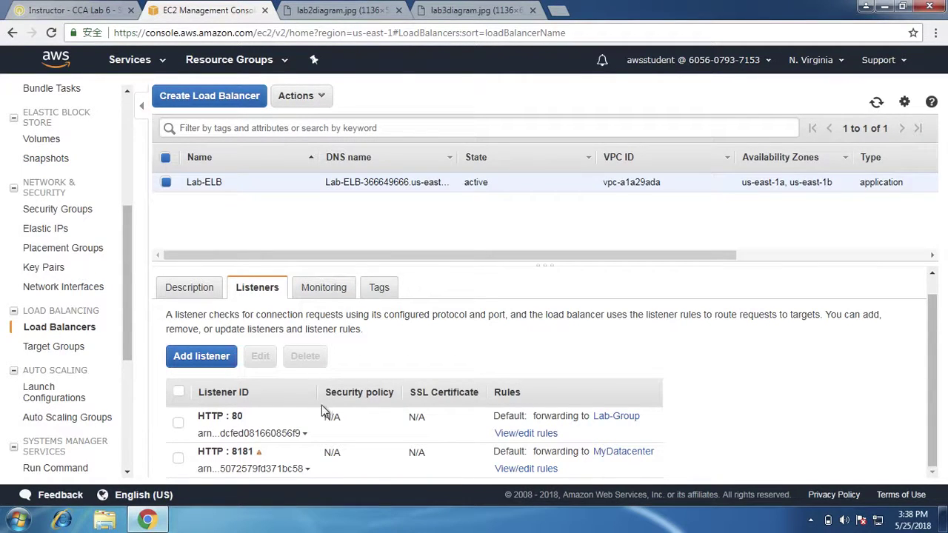
{"action": "left_click", "coordinate": [177, 458]}
- Copy the DNS name from Lab-ELB's description and look over its basic configuration
{"action": "left_click", "coordinate": [199, 296]}
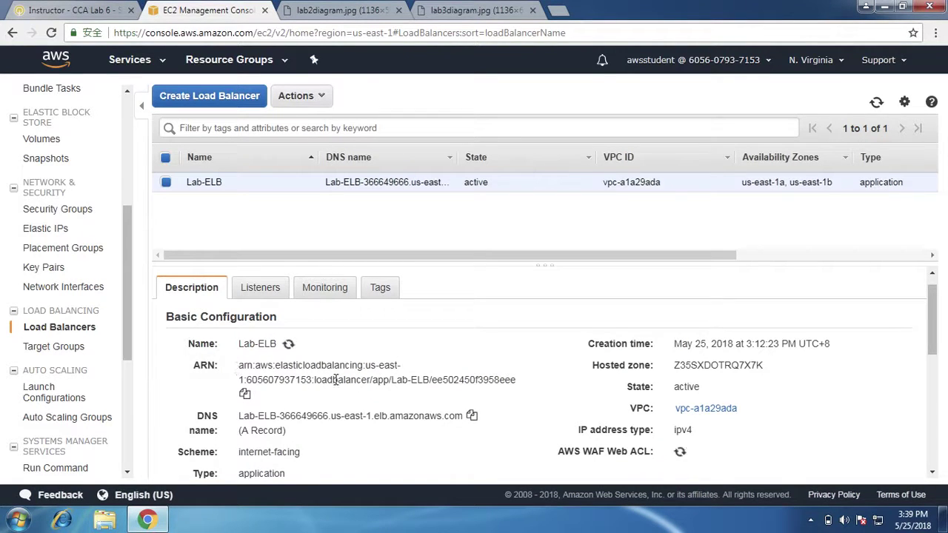
{"action": "left_click", "coordinate": [472, 416]}
{"action": "left_click", "coordinate": [472, 416]}
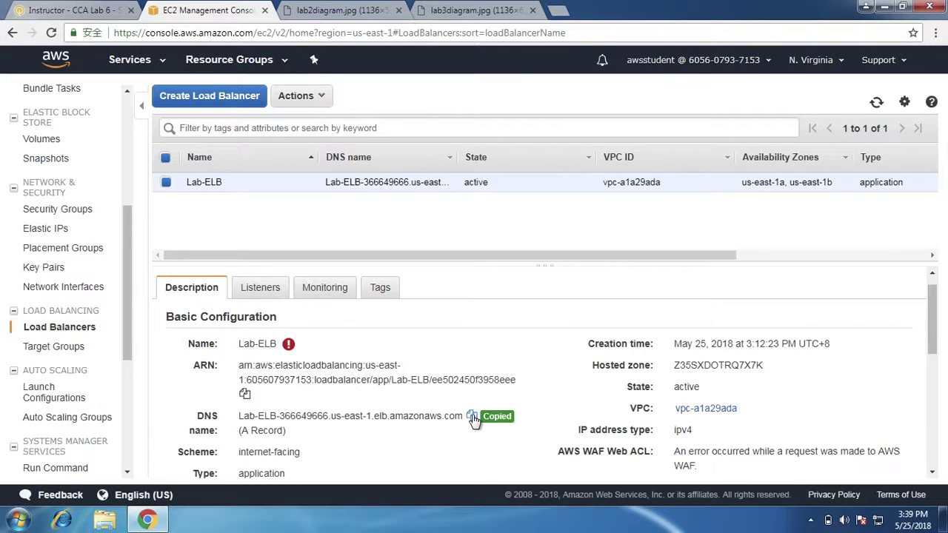
{"action": "scroll", "coordinate": [895, 341], "scroll_direction": "down", "scroll_amount": 3}
{"action": "left_click_drag", "start_coordinate": [931, 363], "coordinate": [927, 300]}
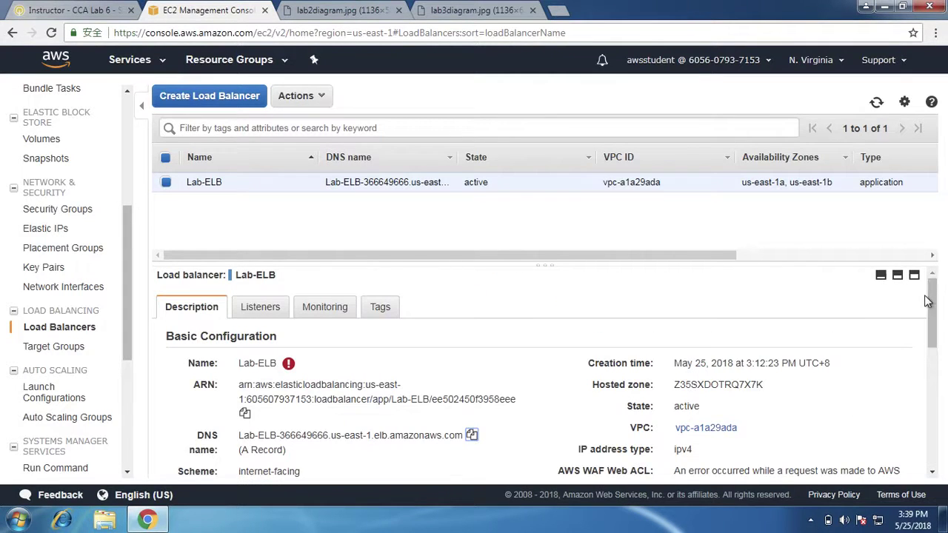
- Open the copied Lab-ELB DNS name in a new browser tab
{"action": "left_click", "coordinate": [557, 11]}
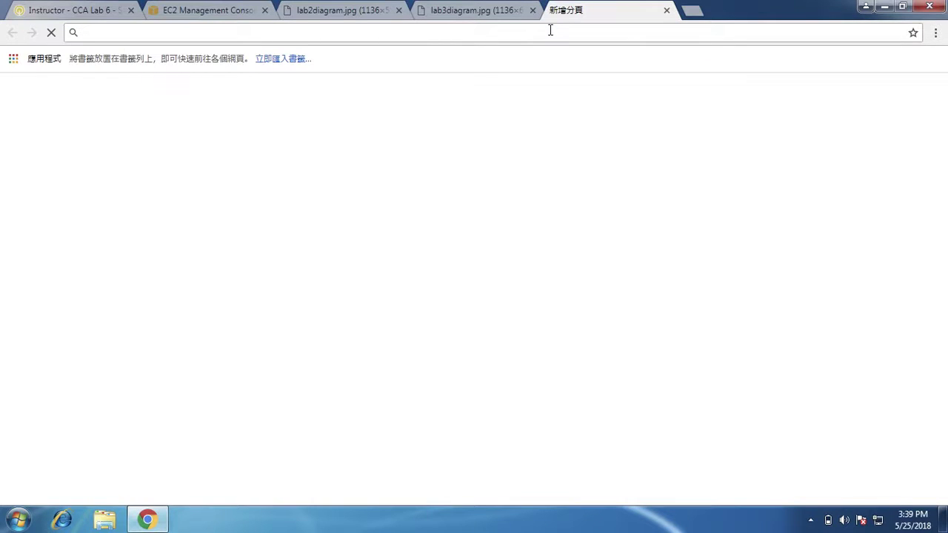
{"action": "key", "text": "ctrl+v"}
{"action": "key", "text": "Return"}
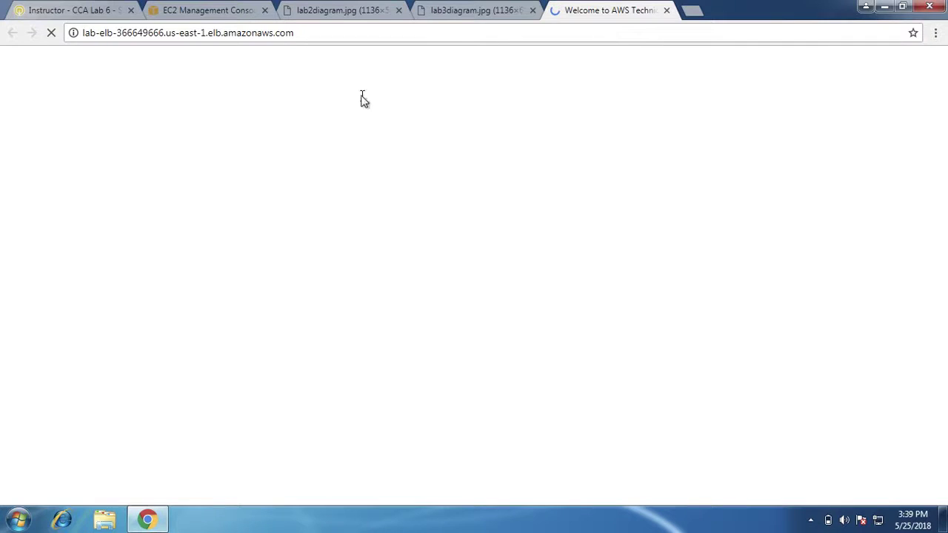
- Read the overview and first instructions of Task 5: Test Auto Scaling in the lab guide
{"action": "left_click", "coordinate": [86, 15]}
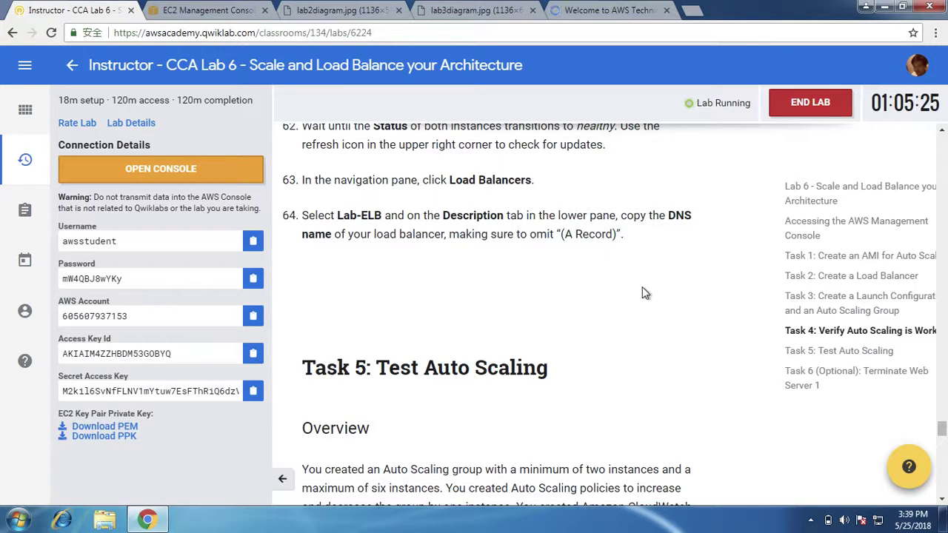
{"action": "scroll", "coordinate": [925, 441], "scroll_direction": "down", "scroll_amount": 5}
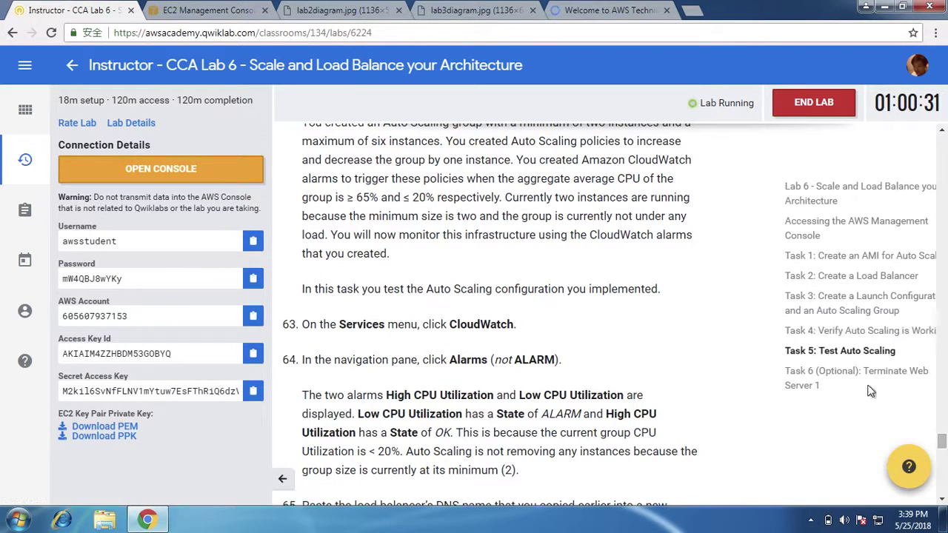
{"action": "left_click", "coordinate": [943, 444]}
- Return to the load balancer's web page and reload it to check the serving instance and its CPU load
{"action": "left_click", "coordinate": [612, 12]}
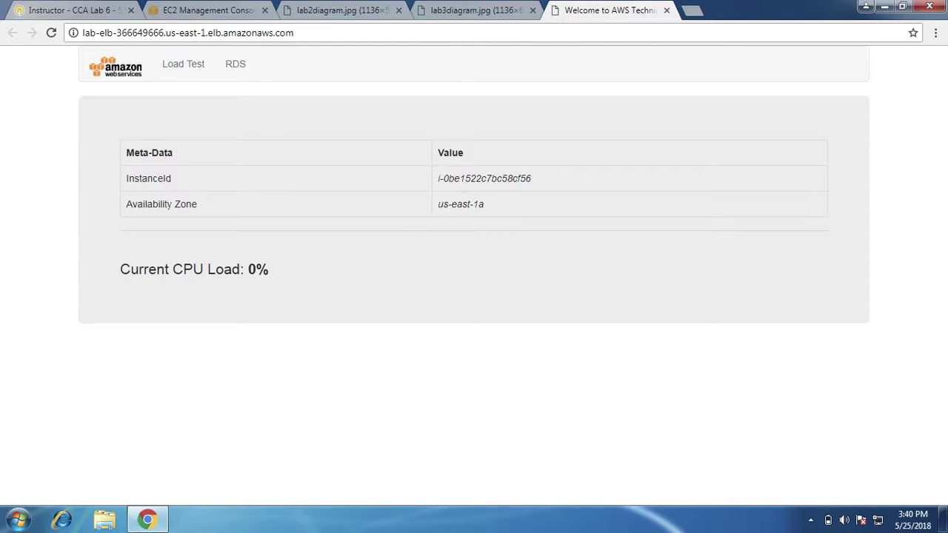
{"action": "left_click", "coordinate": [53, 35]}
{"action": "left_click", "coordinate": [51, 35]}
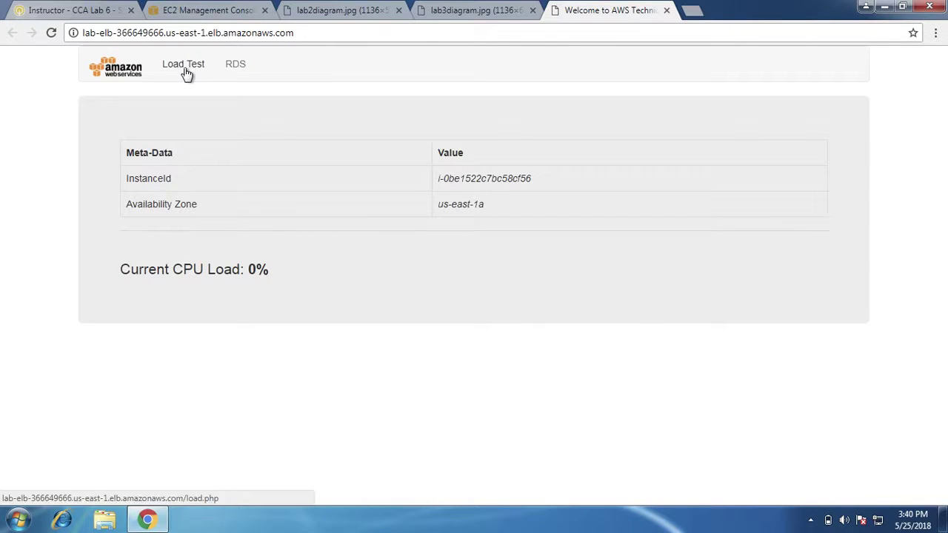
- Select the us-east-1a Web Instance in the EC2 instance list and show its monitoring metrics
{"action": "left_click", "coordinate": [203, 10]}
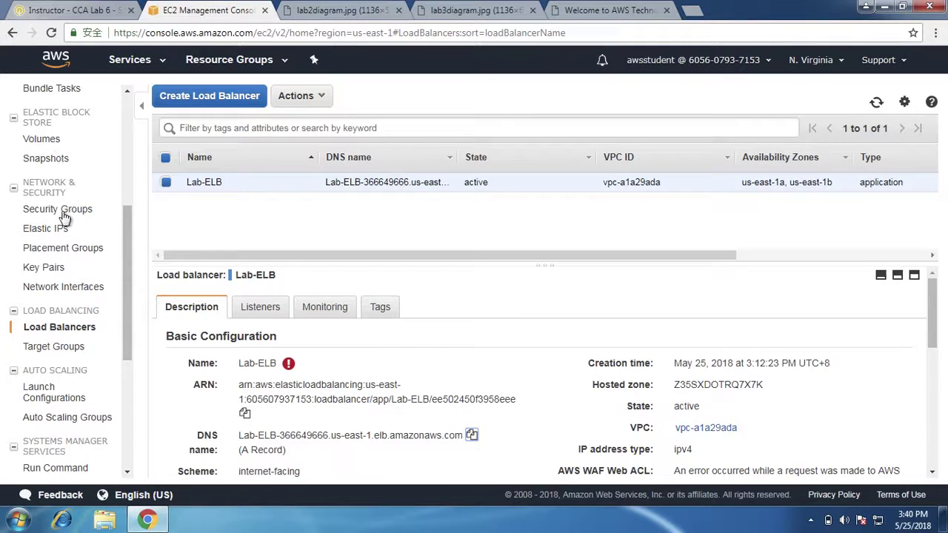
{"action": "scroll", "coordinate": [127, 131], "scroll_direction": "up", "scroll_amount": 5}
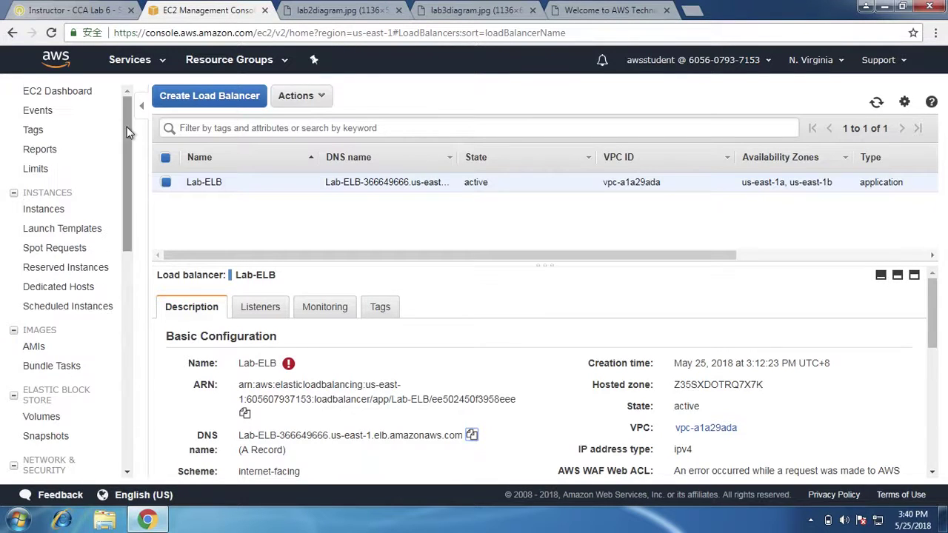
{"action": "left_click", "coordinate": [54, 213]}
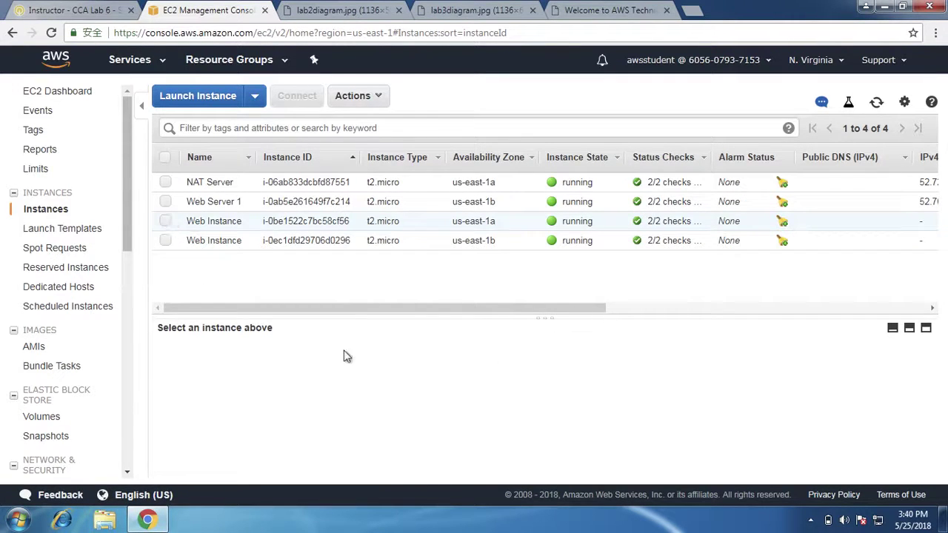
{"action": "left_click", "coordinate": [165, 221]}
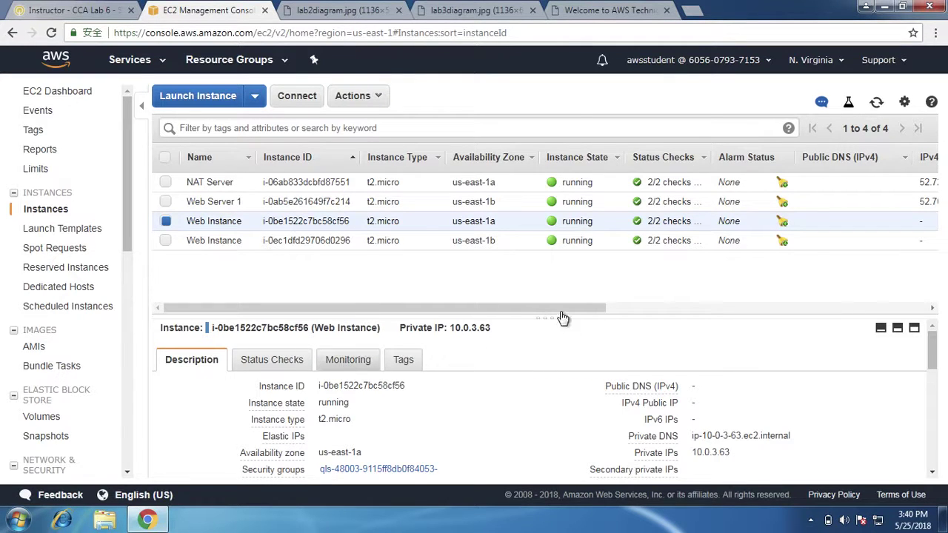
{"action": "left_click", "coordinate": [353, 358]}
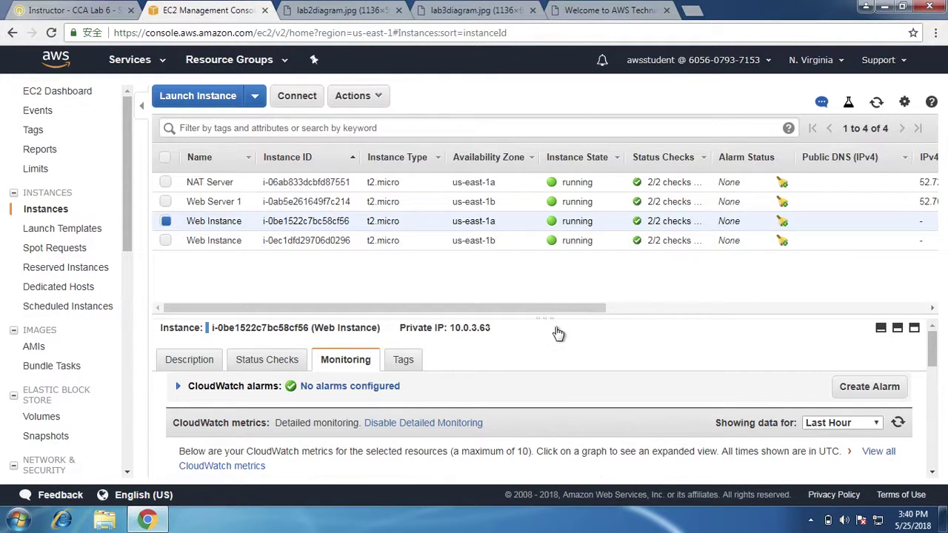
- Examine the us-east-1a Web Instance's CloudWatch graphs in an enlarged details pane and bring the instance list back into view
{"action": "left_click", "coordinate": [915, 327]}
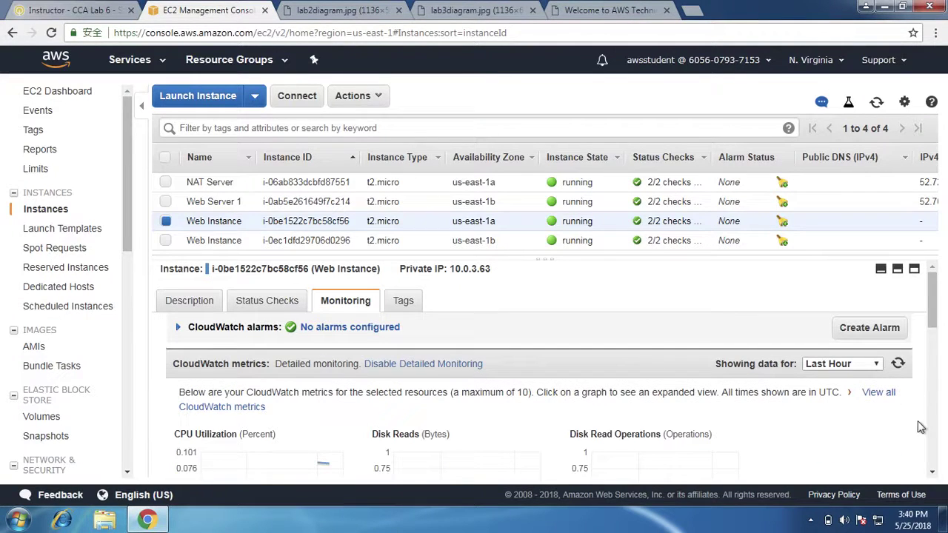
{"action": "scroll", "coordinate": [932, 459], "scroll_direction": "down", "scroll_amount": 5}
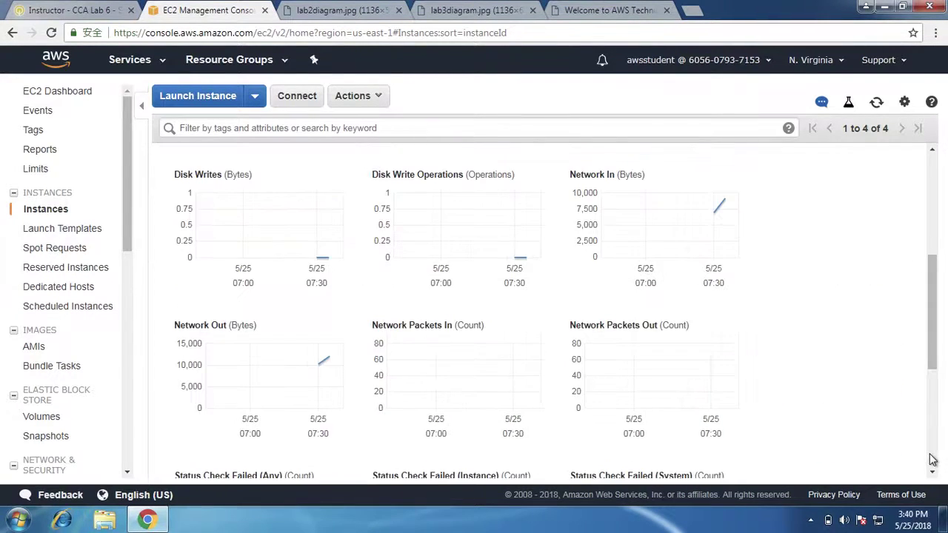
{"action": "left_click", "coordinate": [932, 330]}
{"action": "left_click_drag", "start_coordinate": [932, 330], "coordinate": [918, 267]}
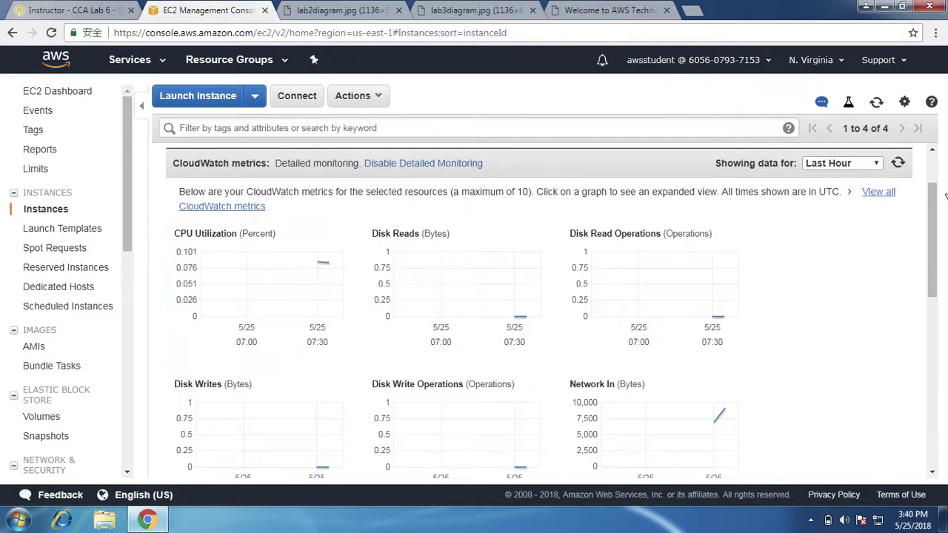
{"action": "left_click", "coordinate": [934, 170]}
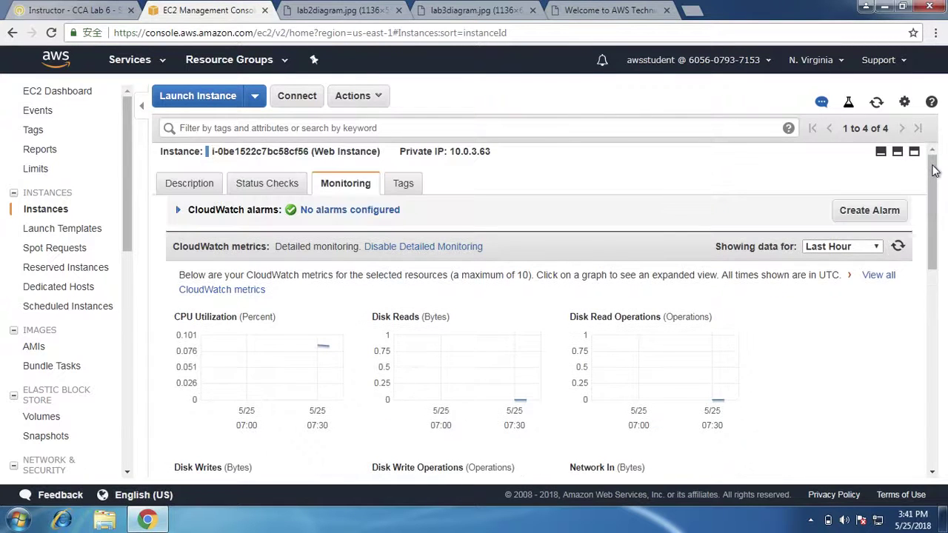
{"action": "left_click", "coordinate": [929, 160]}
{"action": "left_click", "coordinate": [898, 151]}
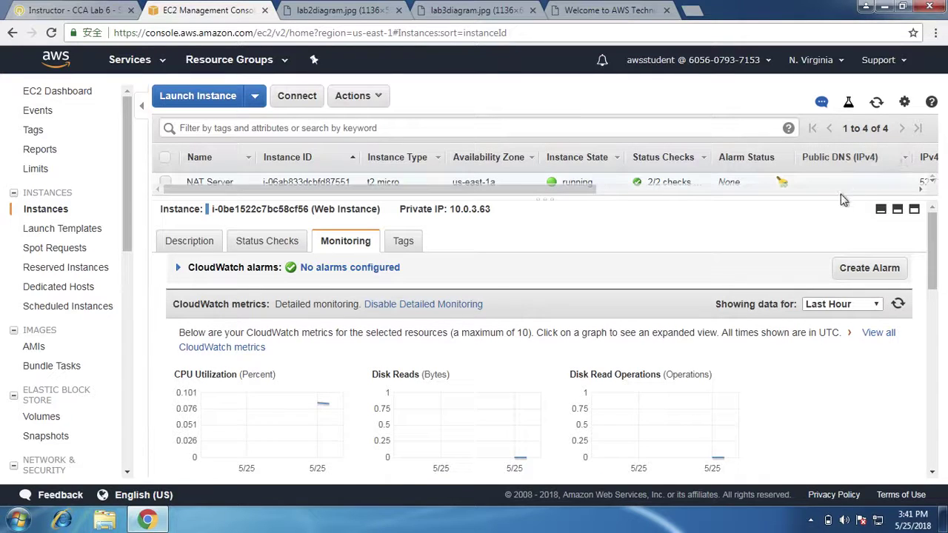
{"action": "left_click_drag", "start_coordinate": [841, 196], "coordinate": [844, 232]}
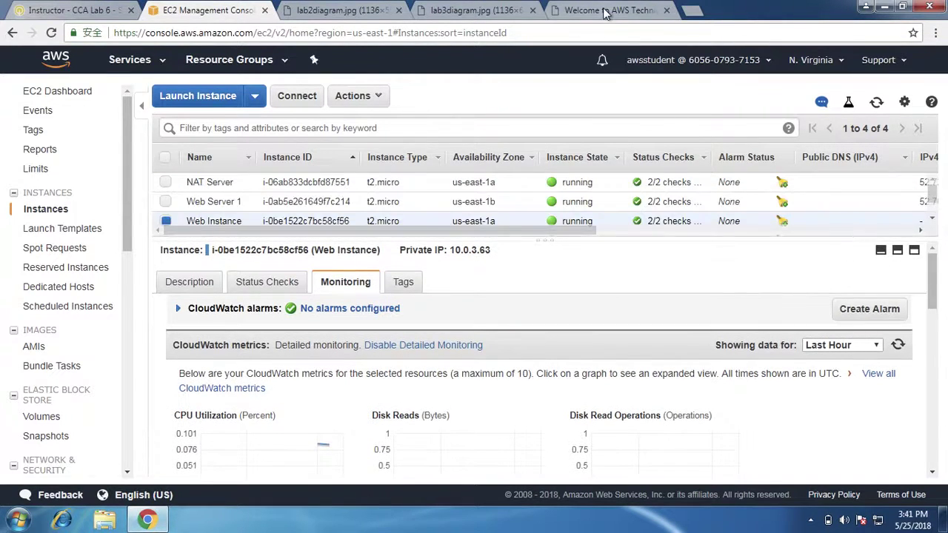
- Start the Load Test on the load balancer's web page, check the CPU load on the home page and request the test again
{"action": "left_click", "coordinate": [609, 10]}
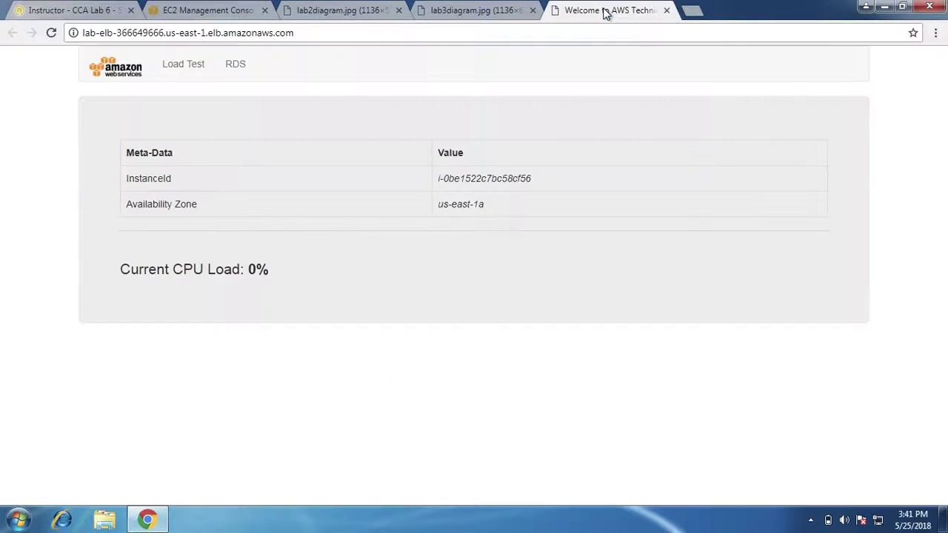
{"action": "left_click", "coordinate": [192, 66]}
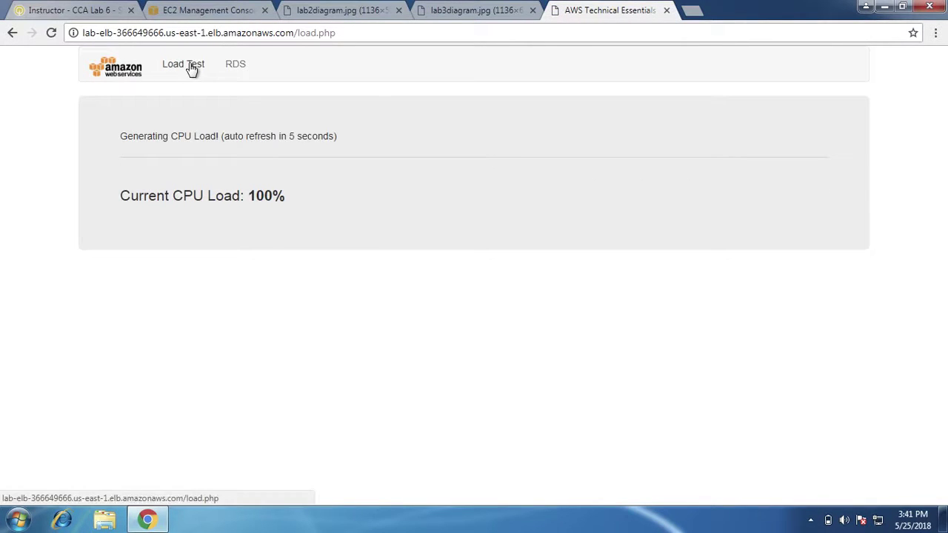
{"action": "left_click", "coordinate": [56, 36]}
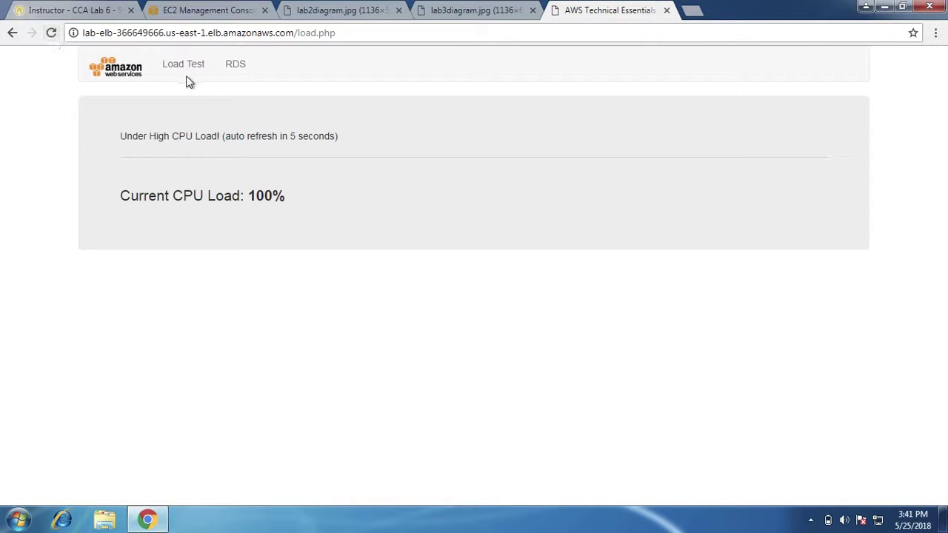
{"action": "left_click", "coordinate": [127, 74]}
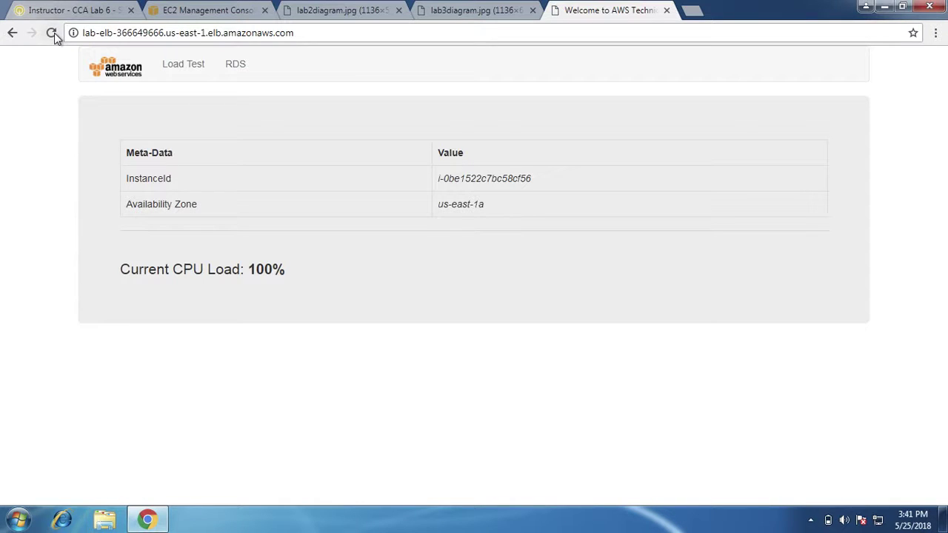
{"action": "left_click", "coordinate": [189, 71]}
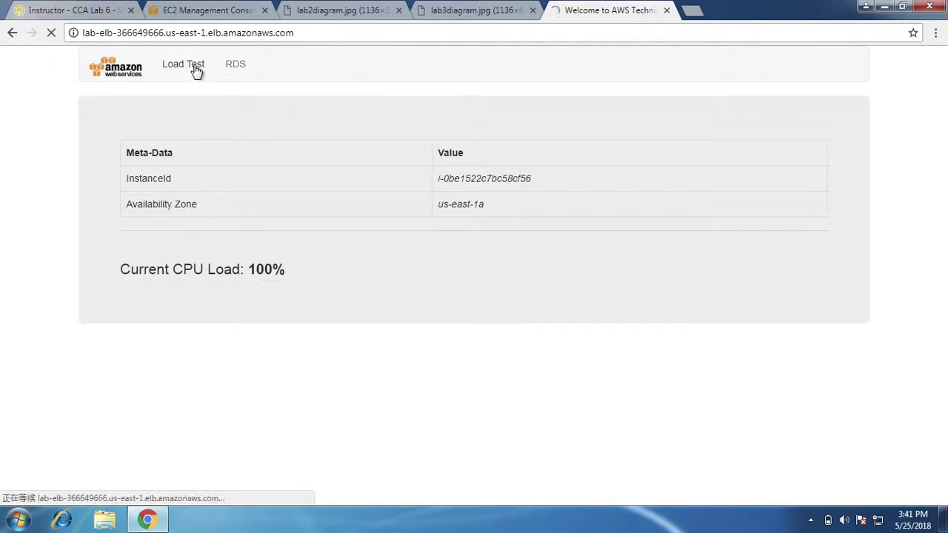
- Refresh the us-east-1a Web Instance's metrics, compare them with the us-east-1b Web Instance's and leave only the latter selected
{"action": "left_click", "coordinate": [216, 9]}
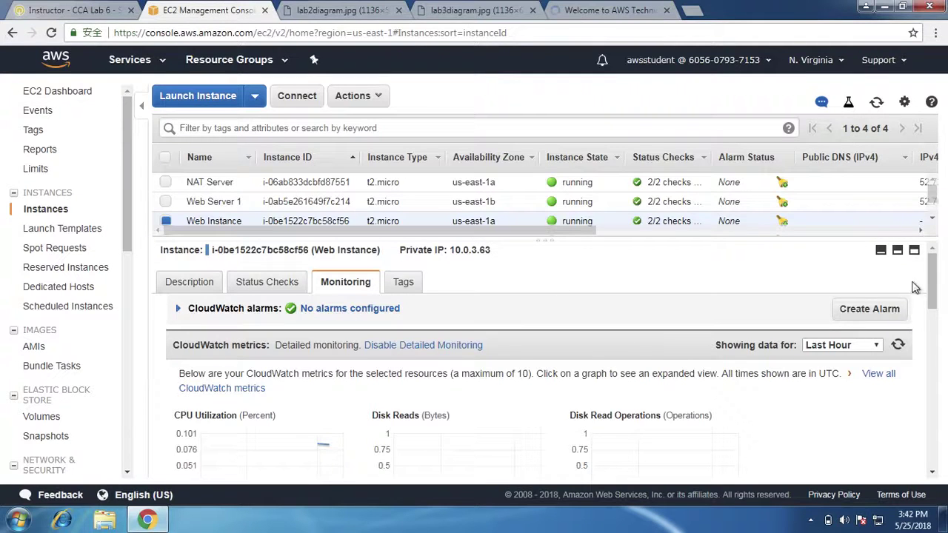
{"action": "left_click", "coordinate": [899, 345]}
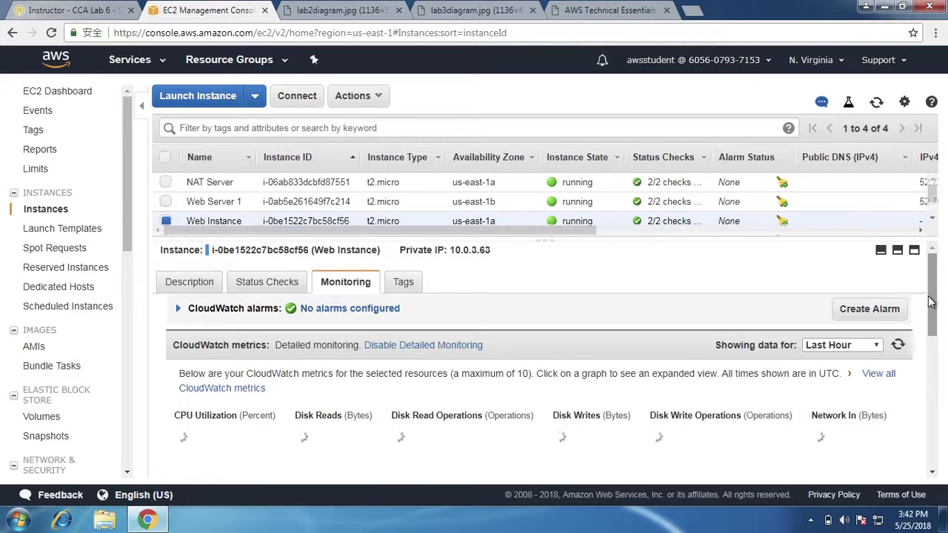
{"action": "scroll", "coordinate": [429, 246], "scroll_direction": "down", "scroll_amount": 1}
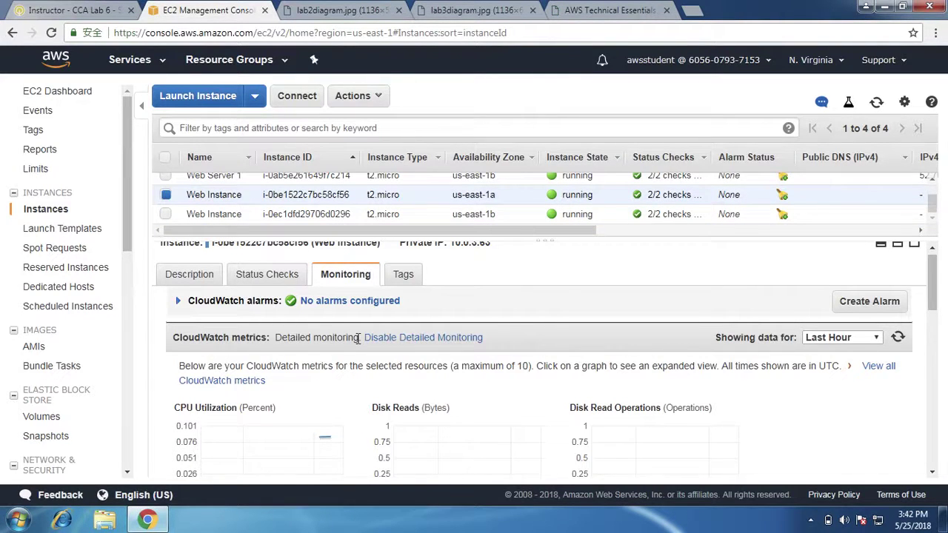
{"action": "left_click", "coordinate": [164, 215]}
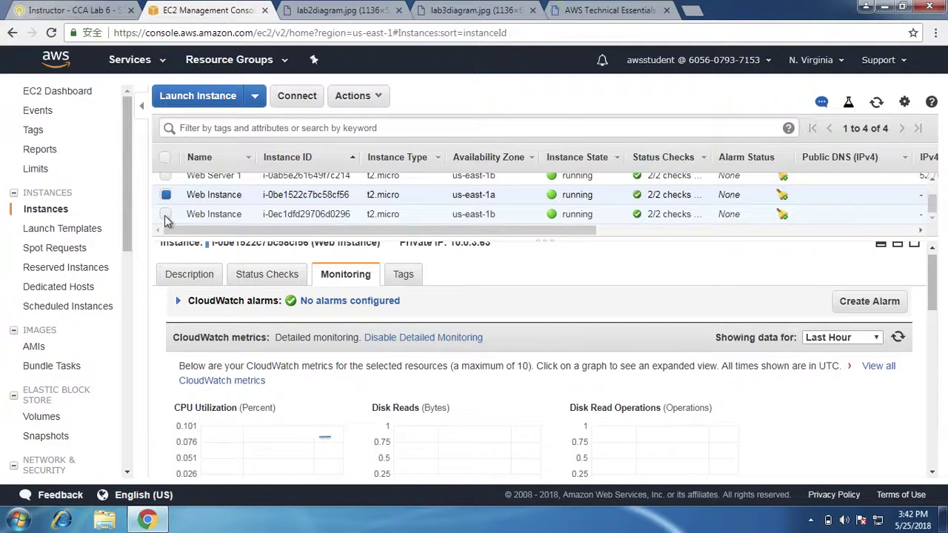
{"action": "left_click", "coordinate": [165, 216]}
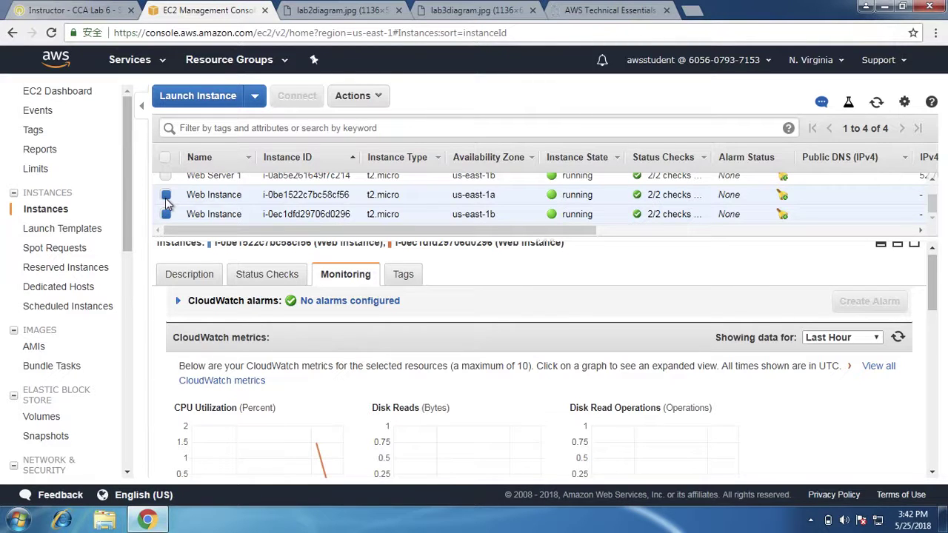
{"action": "left_click", "coordinate": [166, 196]}
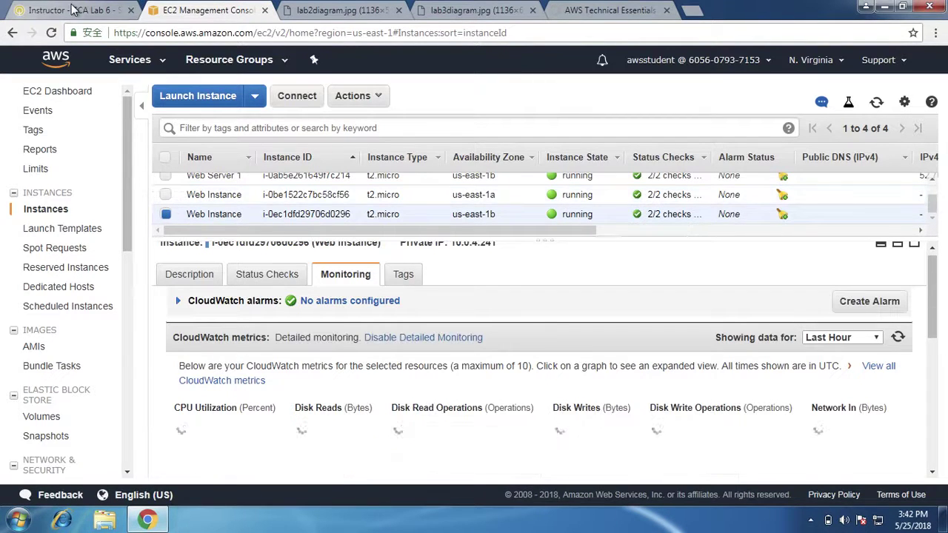
- Read the Task 5 instructions in the lab guide on running the Load Test and verifying the scaled instances
{"action": "left_click", "coordinate": [74, 9]}
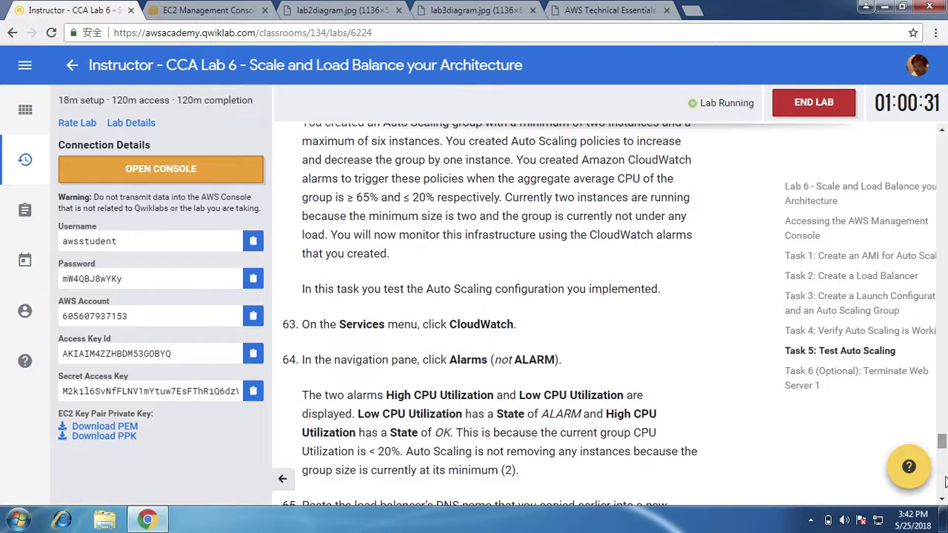
{"action": "left_click", "coordinate": [942, 481]}
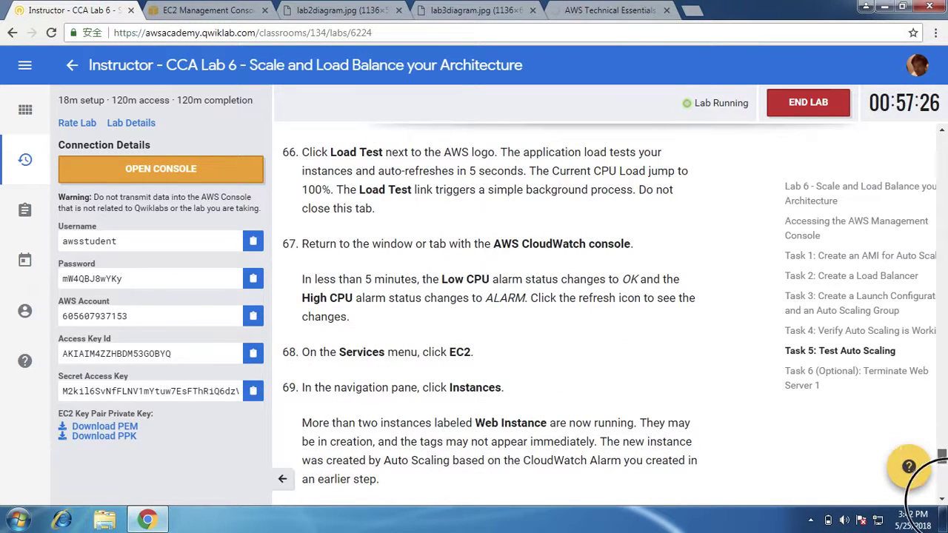
- Skim the remaining lab guide steps to the end and switch to the EC2 console's Auto Scaling Groups list
{"action": "left_click_drag", "start_coordinate": [943, 474], "coordinate": [945, 511]}
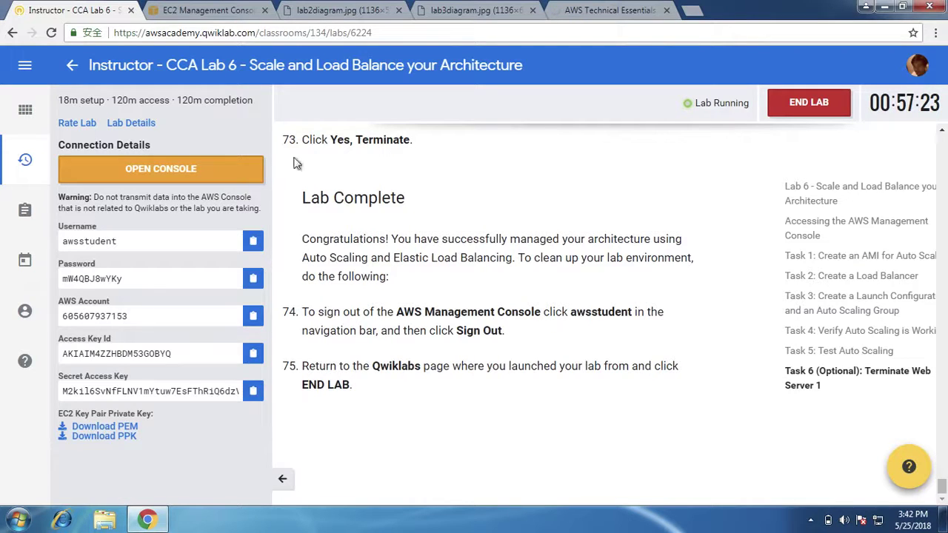
{"action": "scroll", "coordinate": [941, 139], "scroll_direction": "up", "scroll_amount": 3}
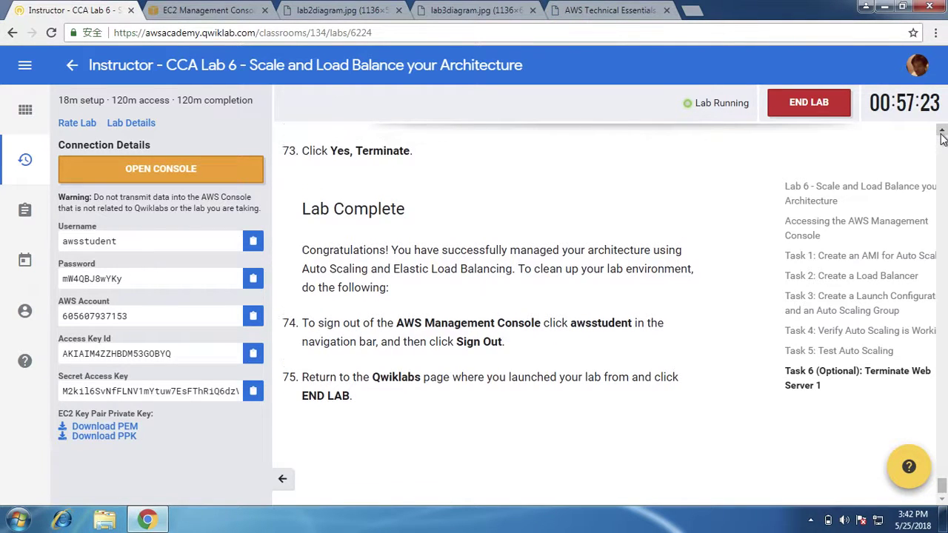
{"action": "left_click", "coordinate": [194, 6]}
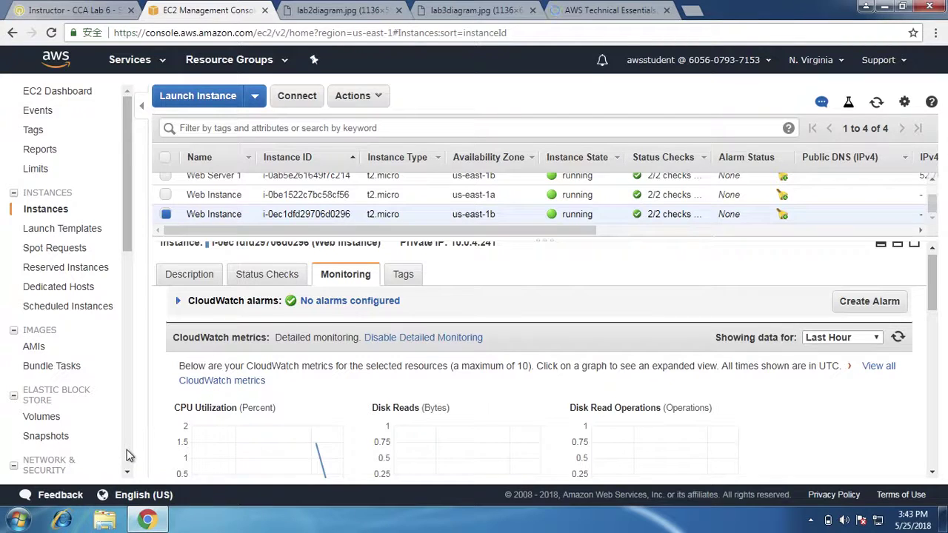
{"action": "left_click", "coordinate": [128, 452]}
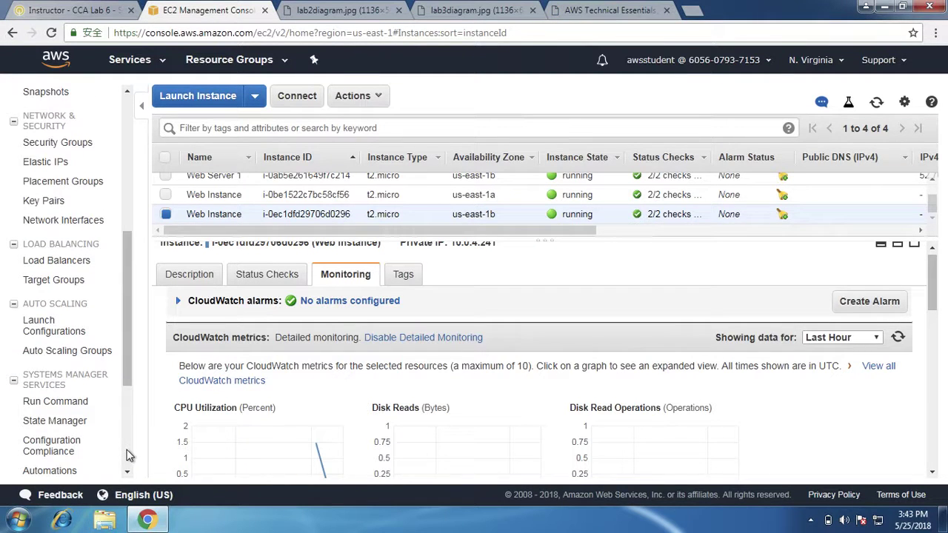
{"action": "left_click", "coordinate": [70, 351]}
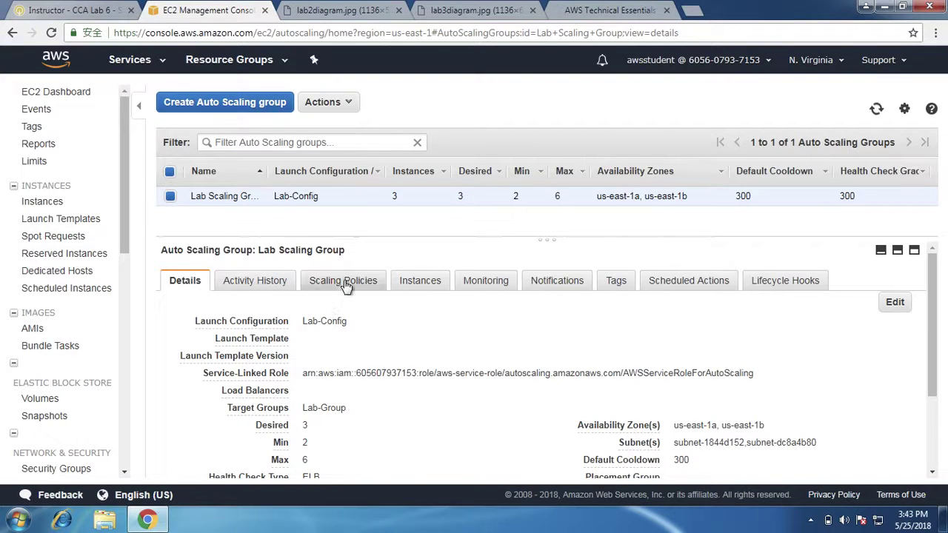
- Review the Lab Scaling Group's activity history, including the cause of the newest launch, and list the group's instances
{"action": "left_click", "coordinate": [274, 282]}
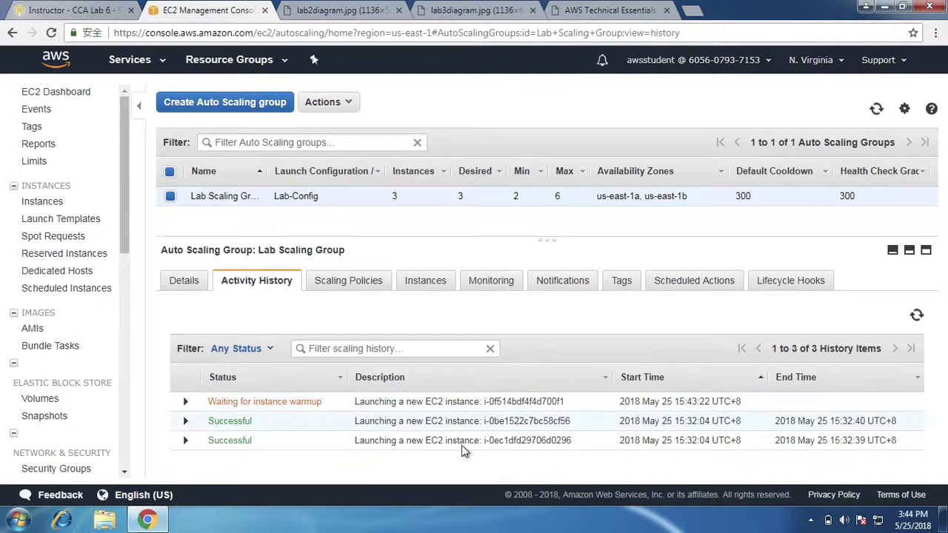
{"action": "left_click", "coordinate": [187, 402]}
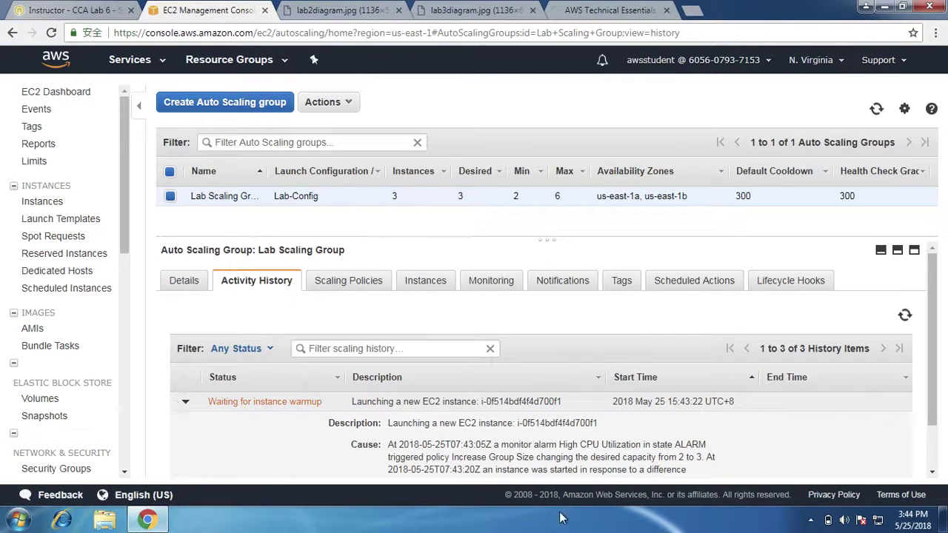
{"action": "left_click", "coordinate": [186, 404]}
{"action": "left_click", "coordinate": [186, 403]}
{"action": "left_click", "coordinate": [189, 405]}
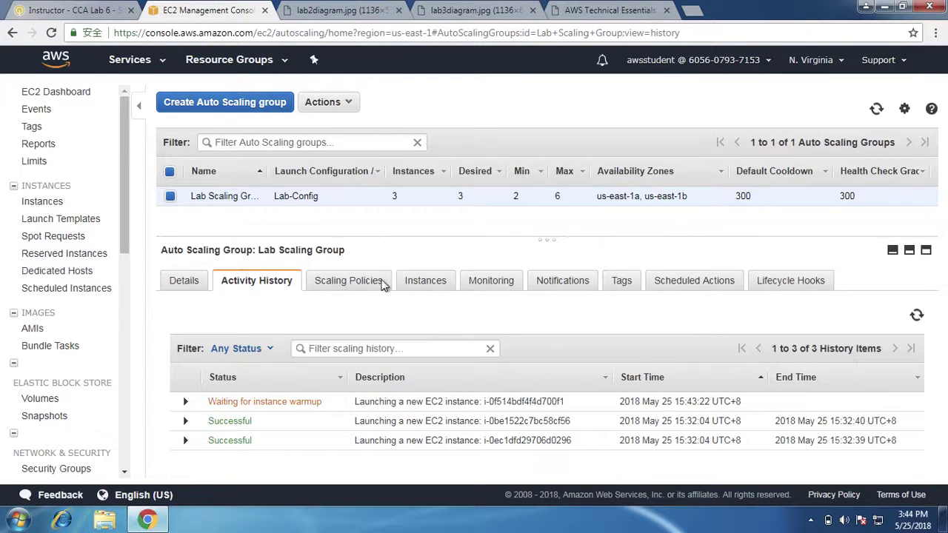
{"action": "left_click", "coordinate": [437, 285]}
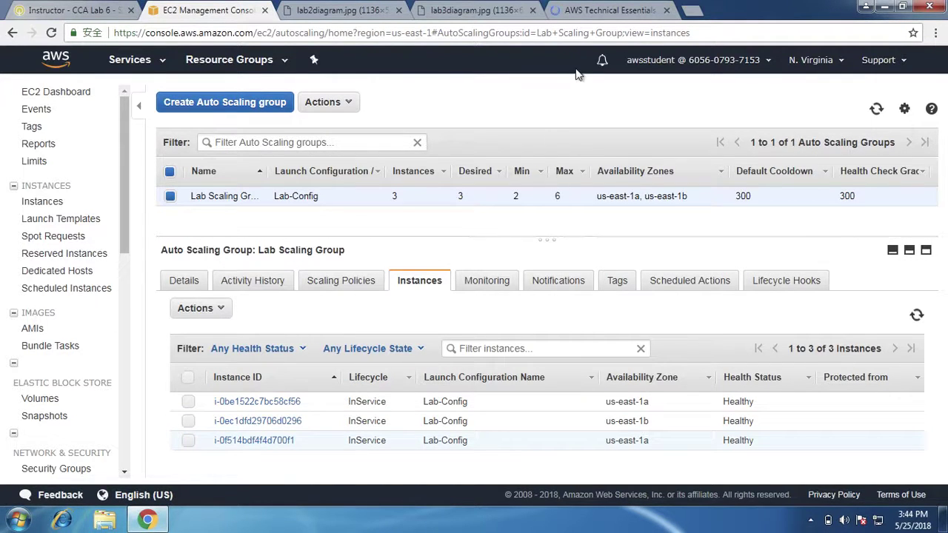
- Open the load balancer's home page, copy its address and load it in two additional browser tabs
{"action": "left_click", "coordinate": [620, 10]}
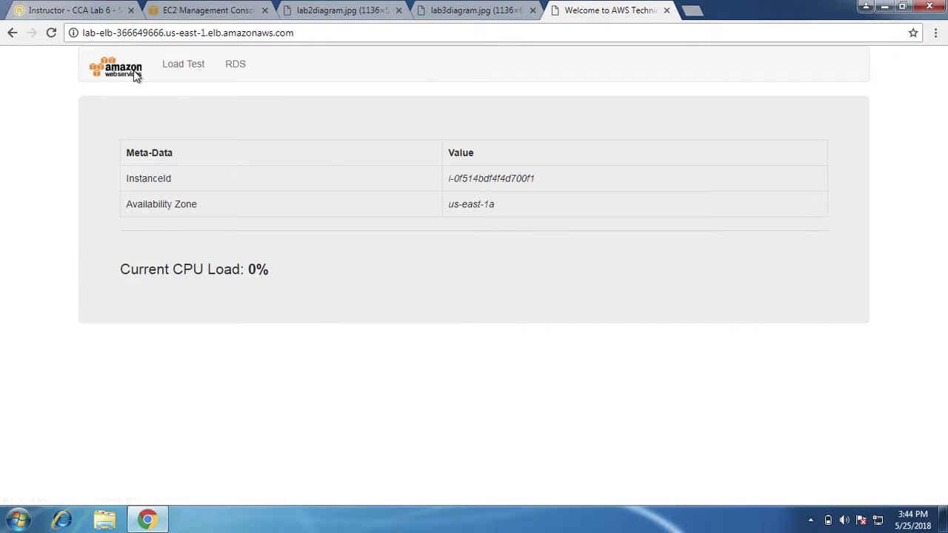
{"action": "left_click", "coordinate": [306, 36]}
{"action": "key", "text": "ctrl+c"}
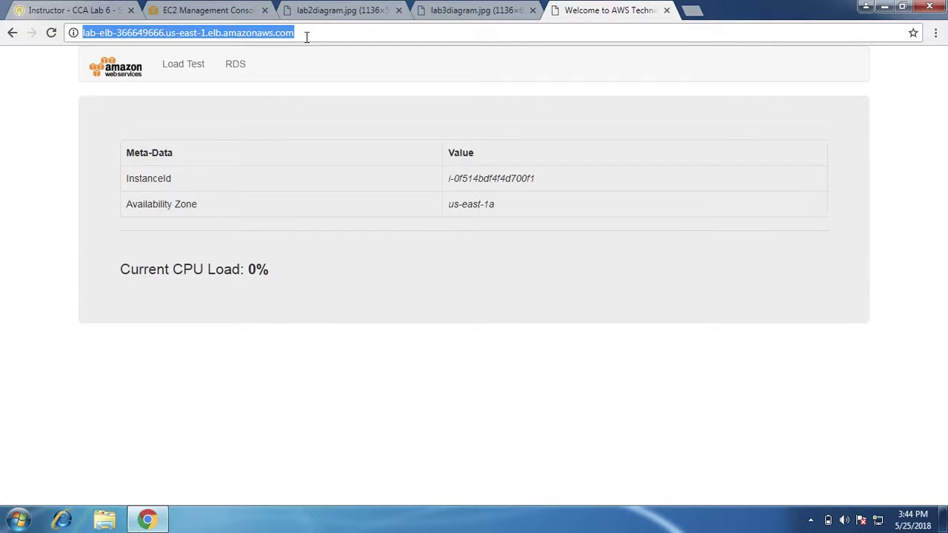
{"action": "left_click", "coordinate": [689, 10]}
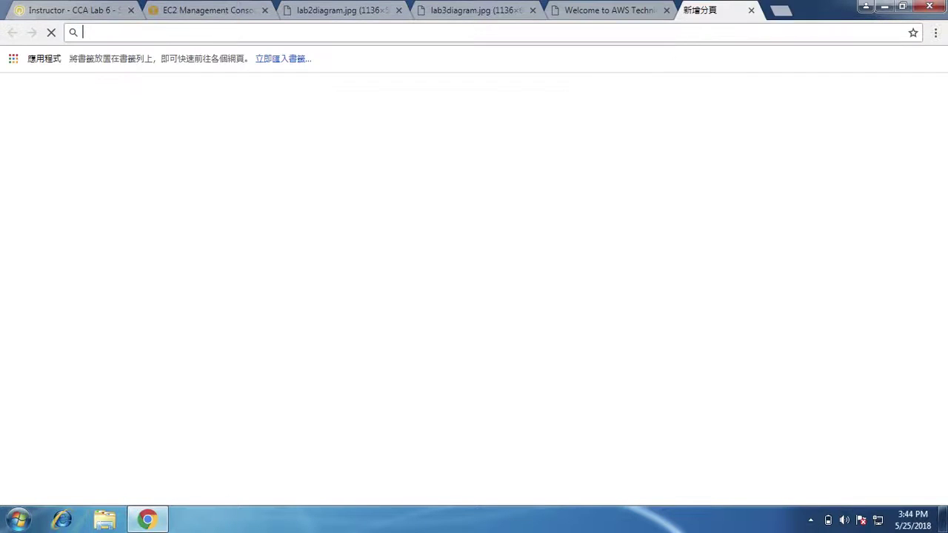
{"action": "key", "text": "ctrl+v"}
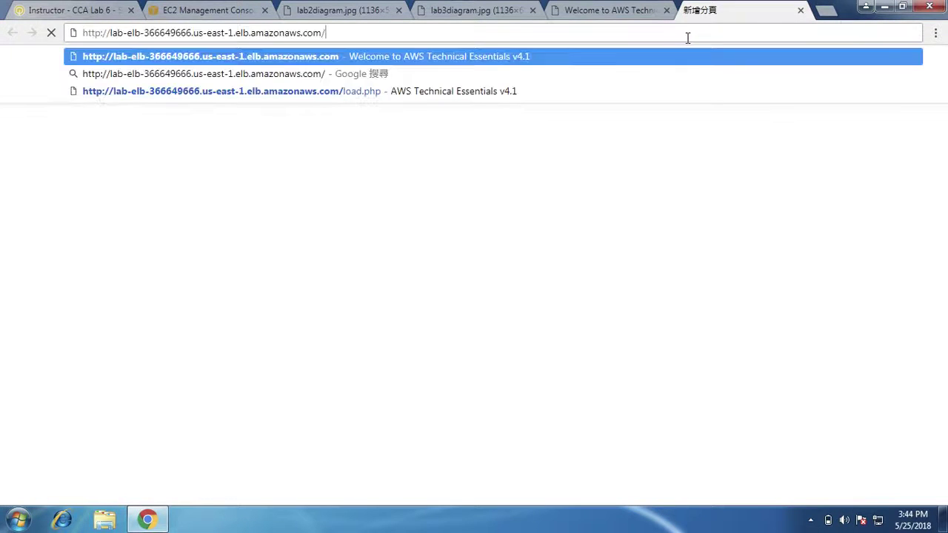
{"action": "key", "text": "Return"}
{"action": "left_click", "coordinate": [825, 10]}
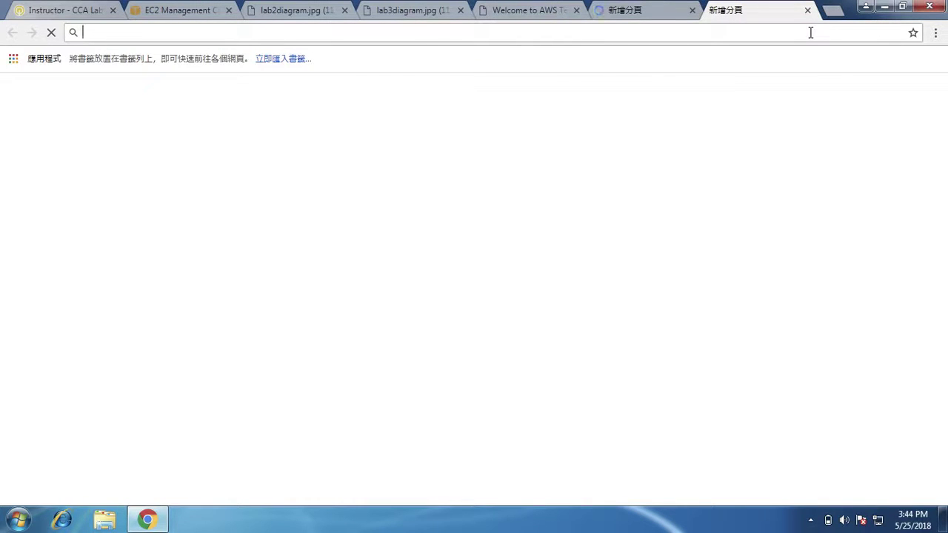
{"action": "key", "text": "ctrl+v"}
{"action": "key", "text": "Return"}
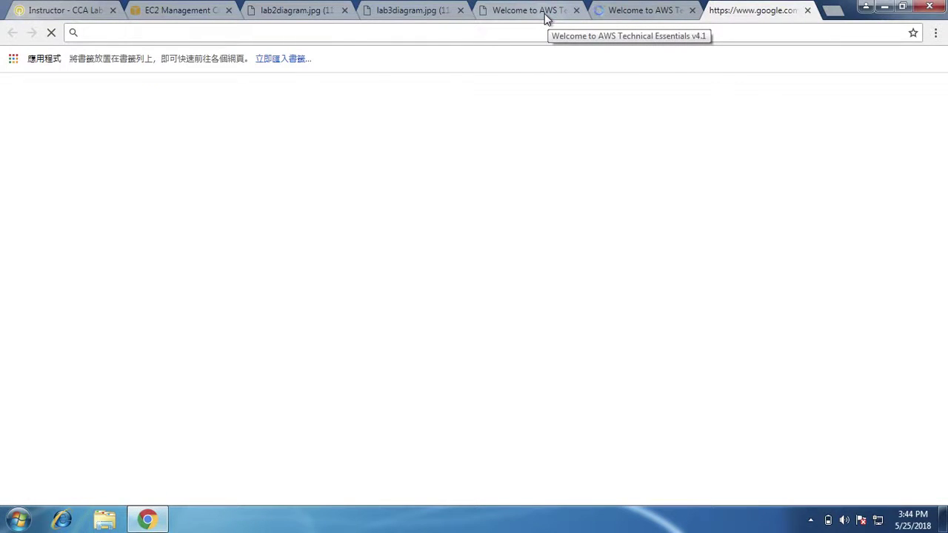
- Copy the load balancer address again and compare the instance ID, Availability Zone and CPU load across the three open pages
{"action": "left_click", "coordinate": [735, 33]}
{"action": "key", "text": "ctrl+c"}
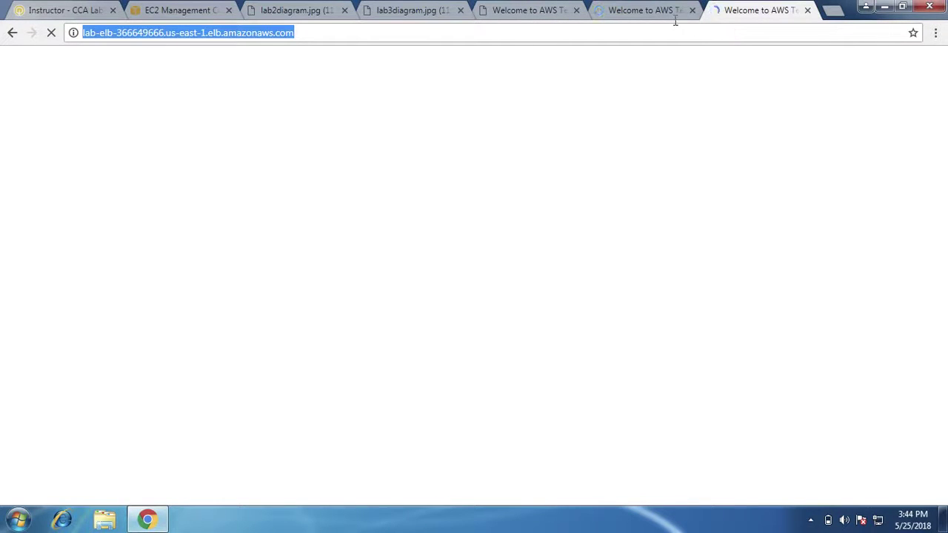
{"action": "left_click", "coordinate": [654, 13]}
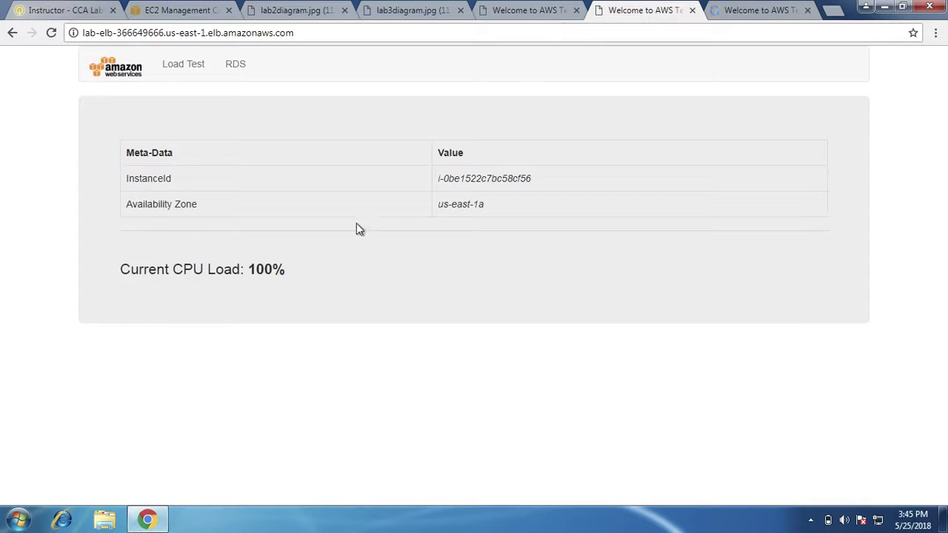
{"action": "left_click", "coordinate": [763, 20]}
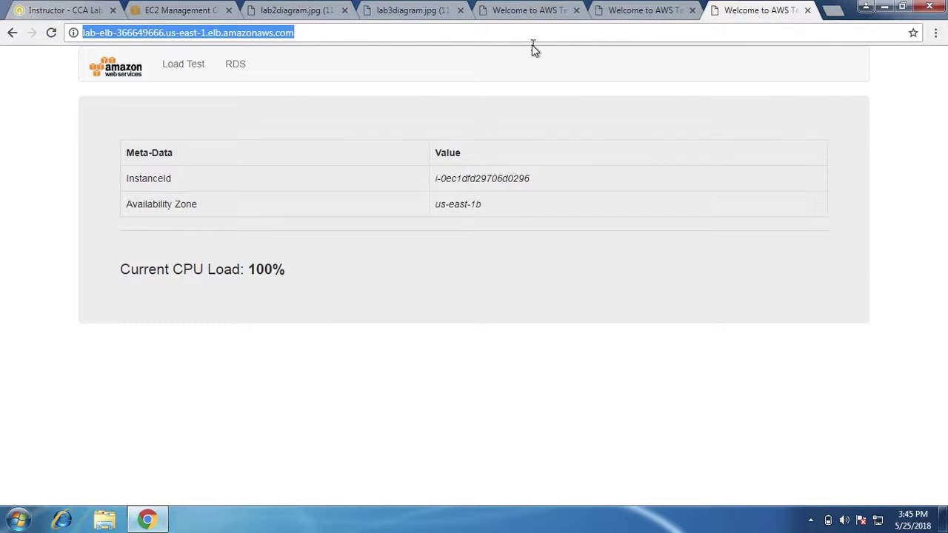
{"action": "left_click", "coordinate": [535, 9]}
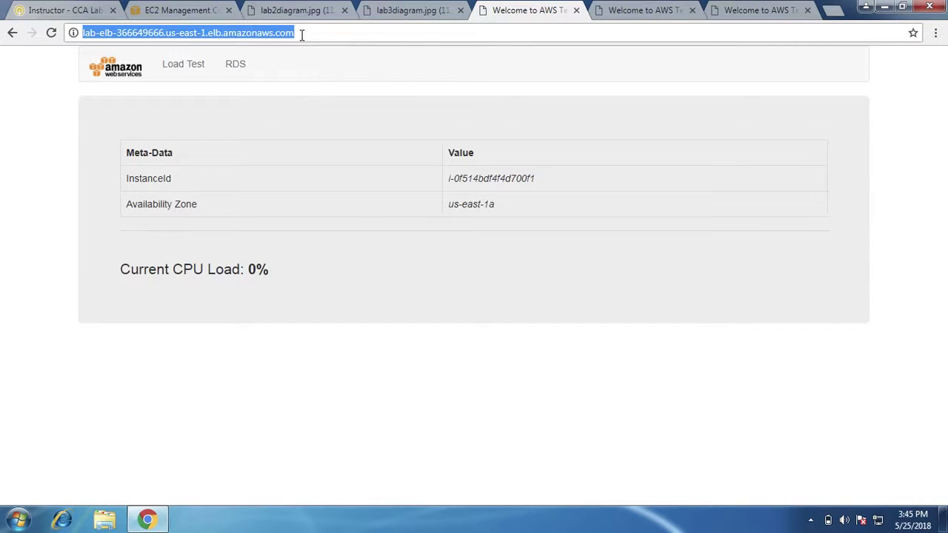
- Load the load balancer address in a fourth page and refresh the Auto Scaling group data in the EC2 console
{"action": "left_click", "coordinate": [834, 10]}
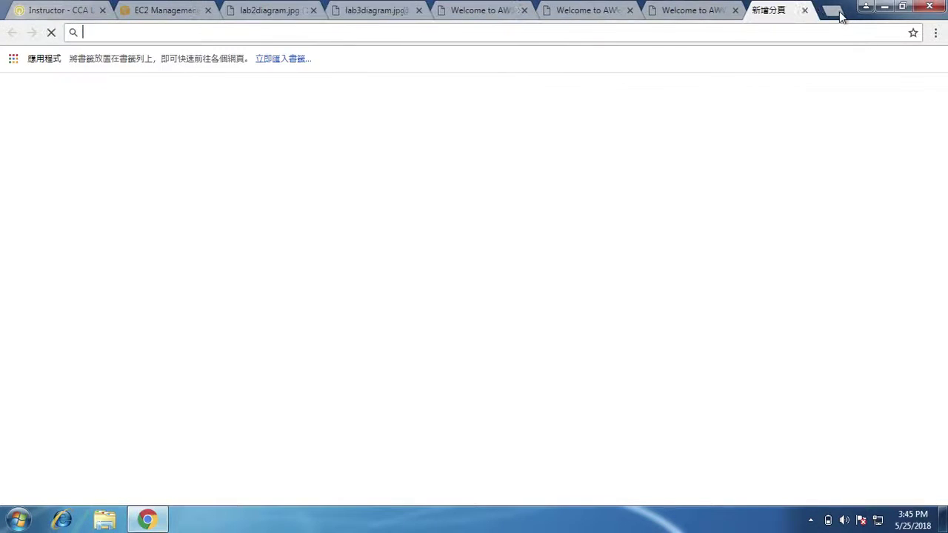
{"action": "key", "text": "ctrl+v"}
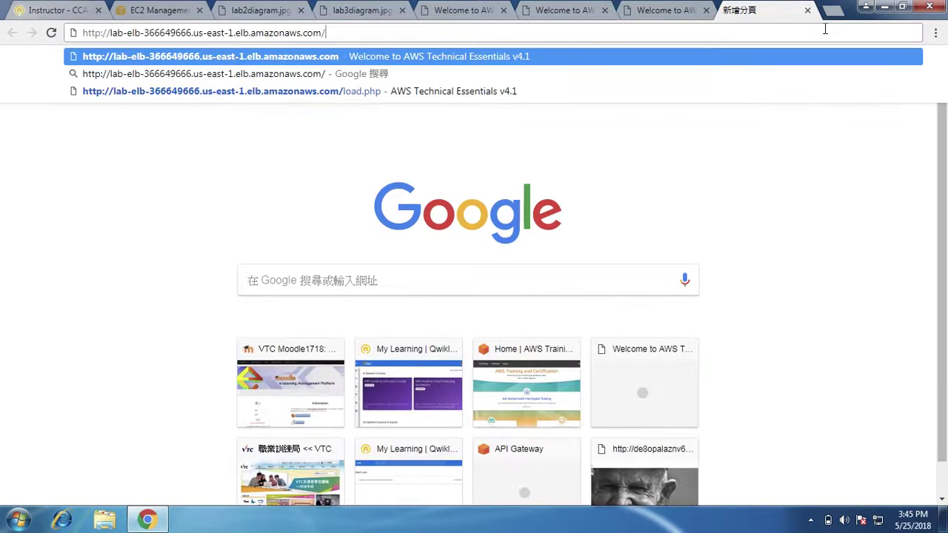
{"action": "key", "text": "Return"}
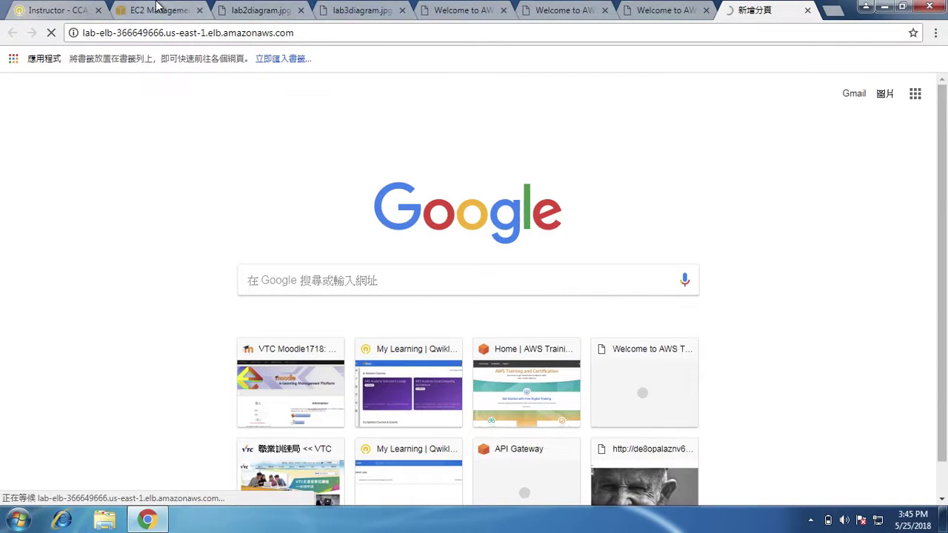
{"action": "left_click", "coordinate": [158, 9]}
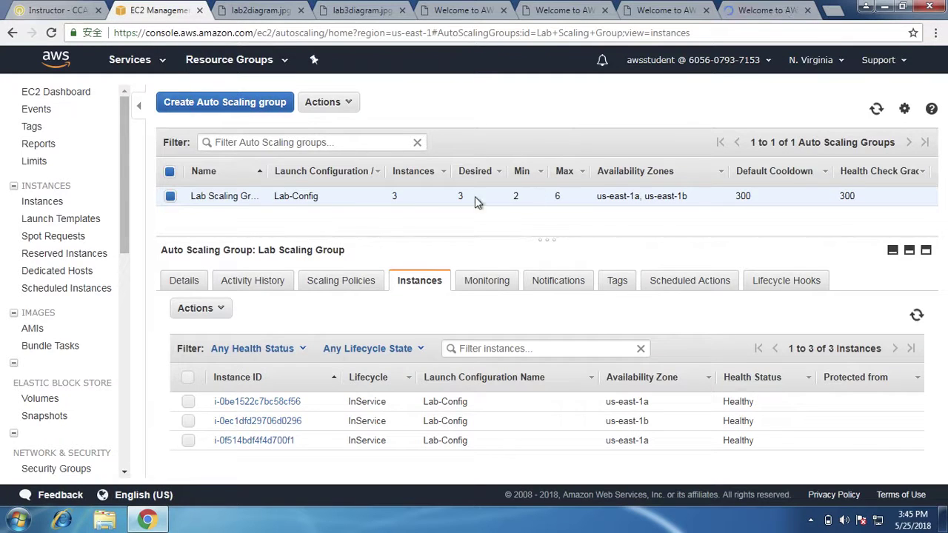
{"action": "left_click", "coordinate": [876, 109]}
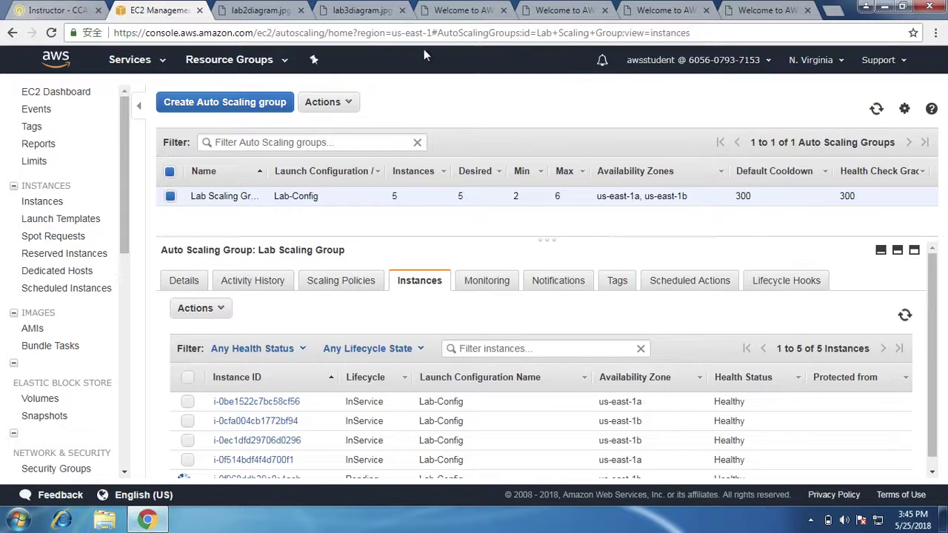
- Start the Load Test from both load balancer pages served by the new us-east-1a instance
{"action": "left_click", "coordinate": [468, 11]}
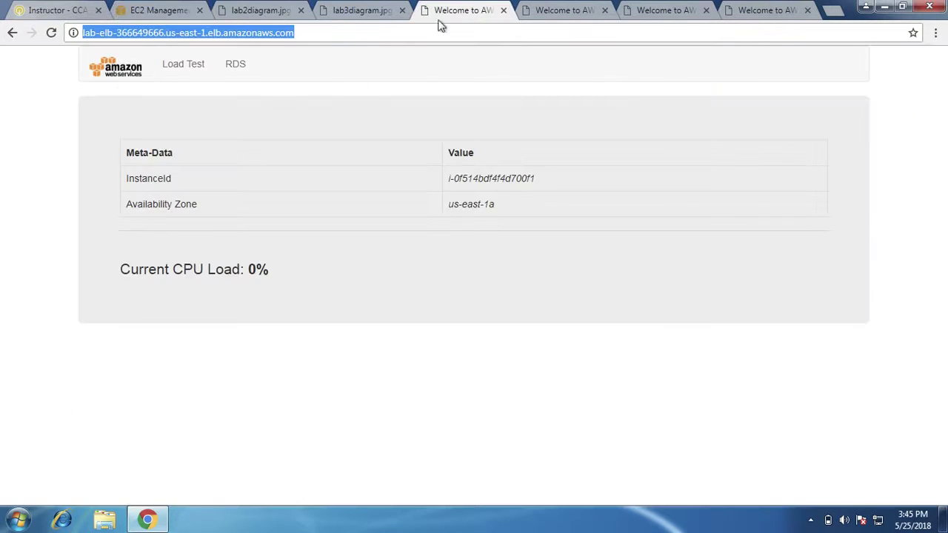
{"action": "left_click", "coordinate": [194, 65]}
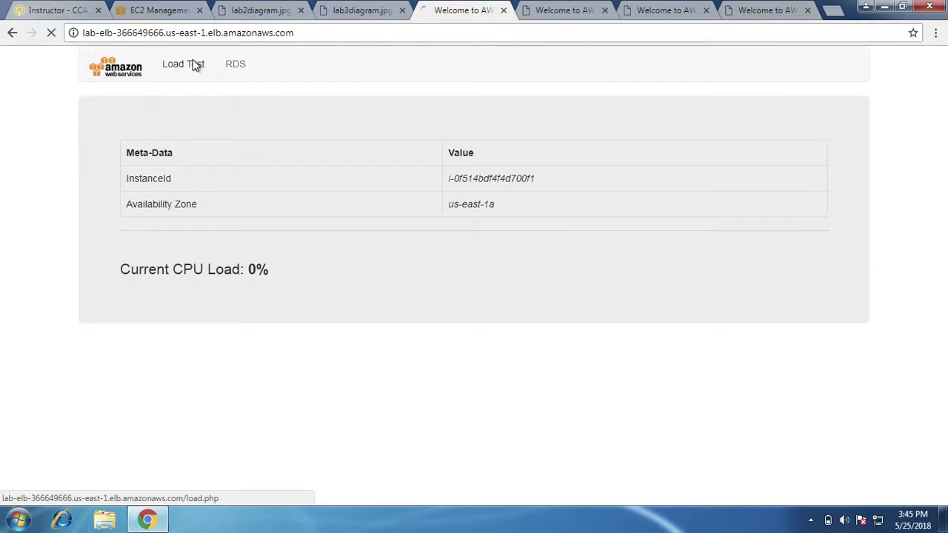
{"action": "left_click", "coordinate": [762, 10]}
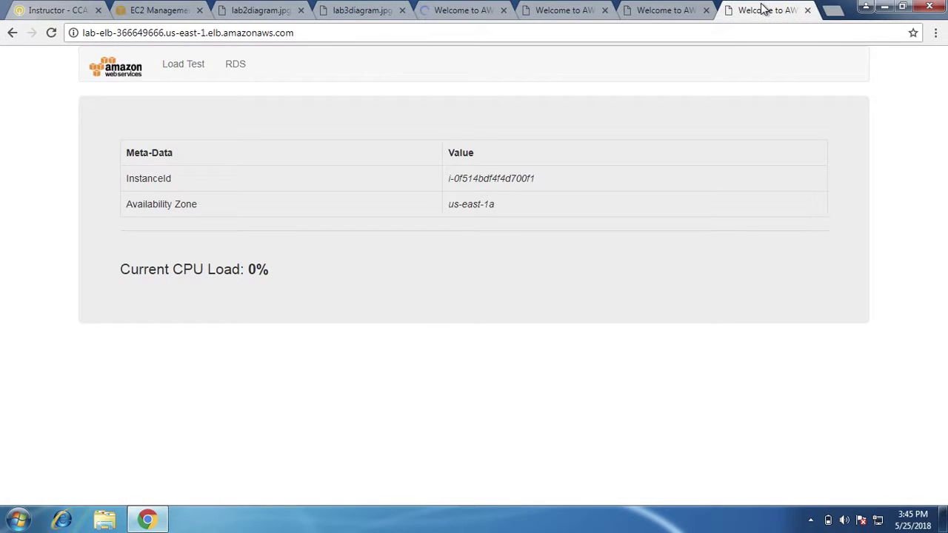
{"action": "left_click", "coordinate": [190, 69]}
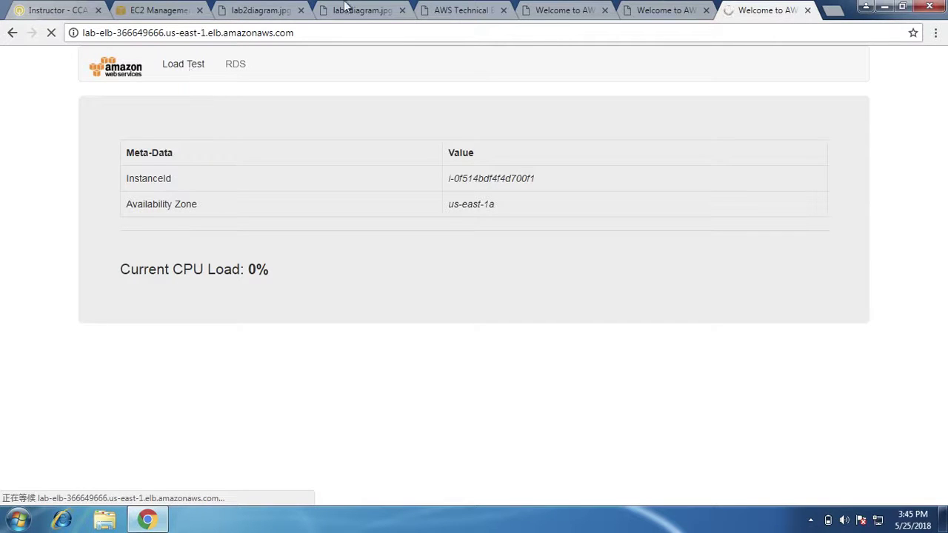
- Pass over the lab diagrams, check the Lab Scaling Group's instances again and open the EC2 Instances list
{"action": "key", "text": "ctrl+4"}
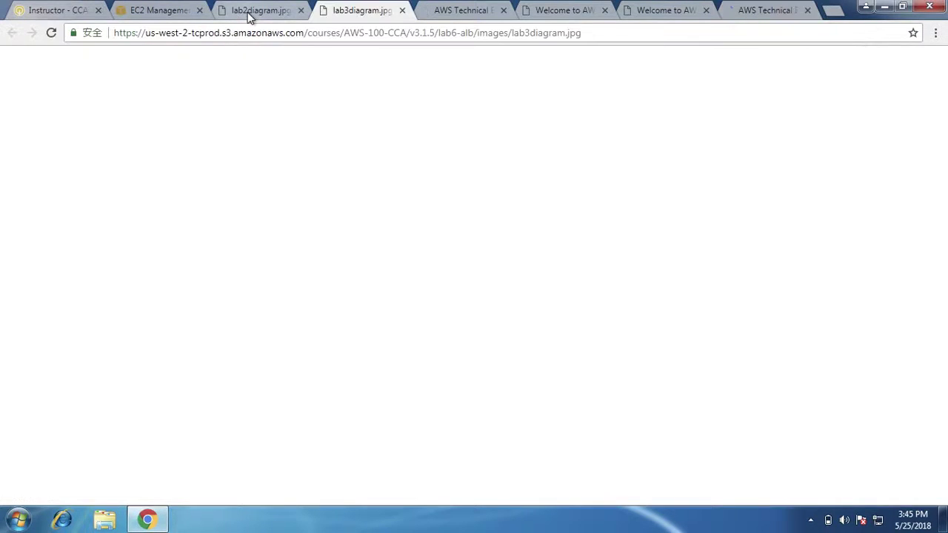
{"action": "left_click", "coordinate": [249, 17]}
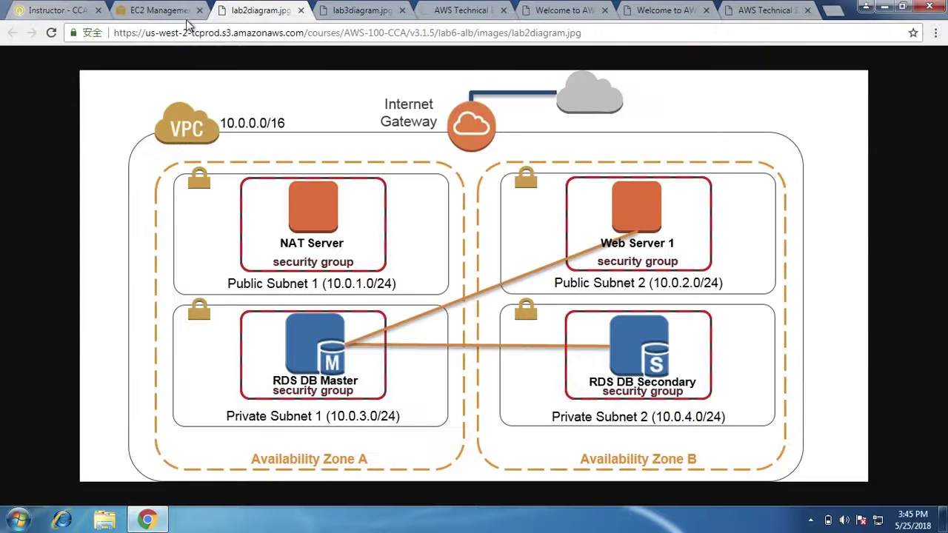
{"action": "left_click", "coordinate": [187, 16]}
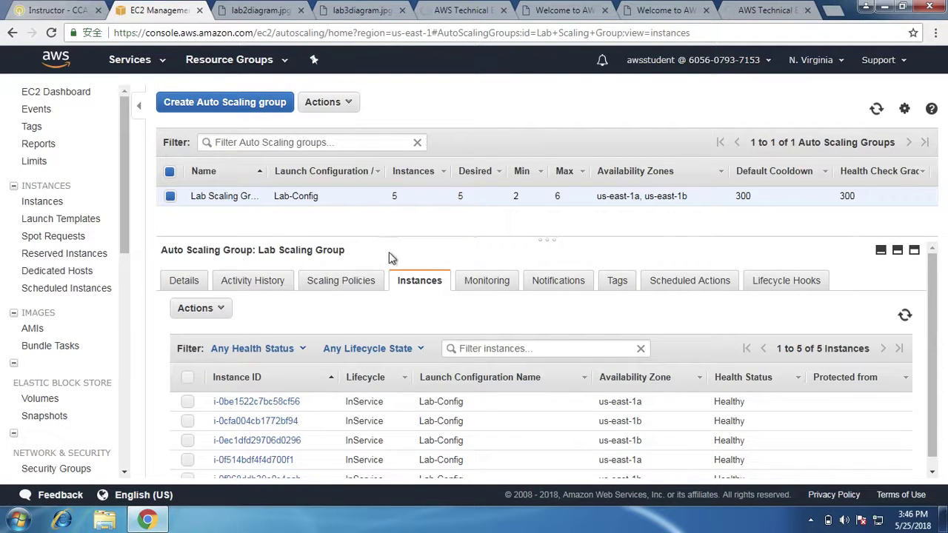
{"action": "left_click", "coordinate": [46, 204]}
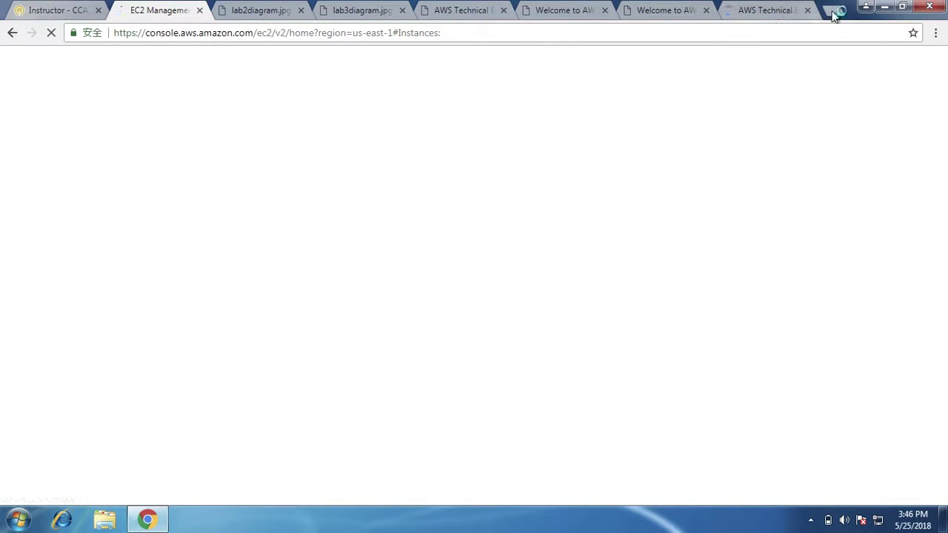
- Load the copied load balancer address in another new browser tab
{"action": "key", "text": "ctrl+t"}
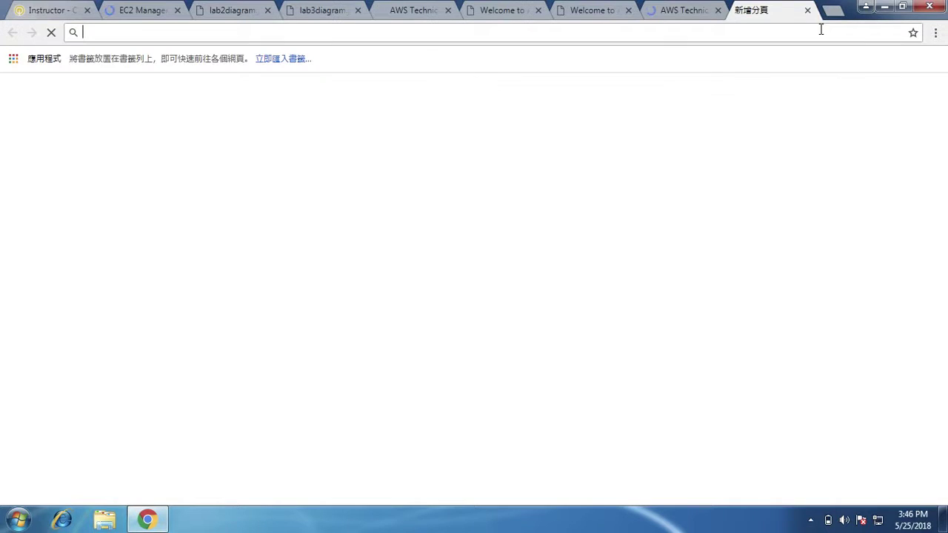
{"action": "right_click", "coordinate": [826, 34]}
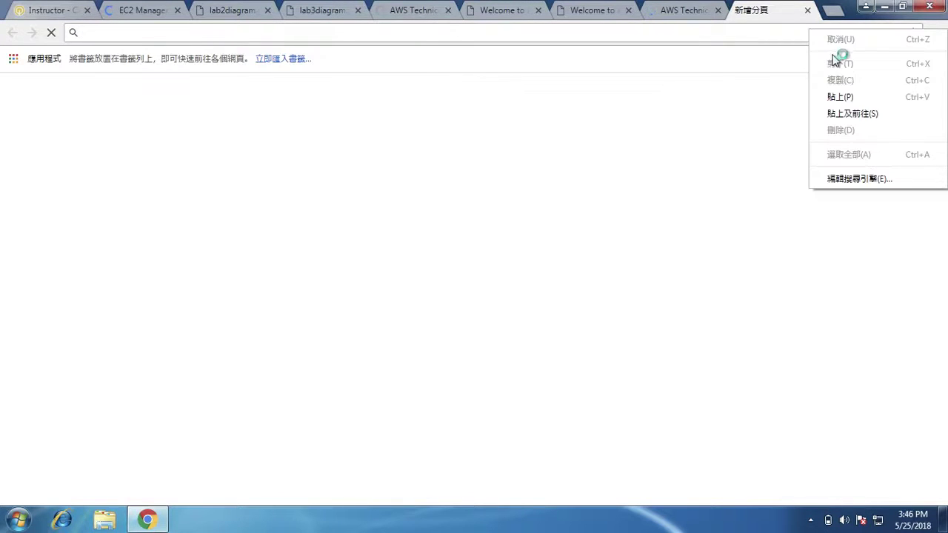
{"action": "left_click", "coordinate": [861, 114]}
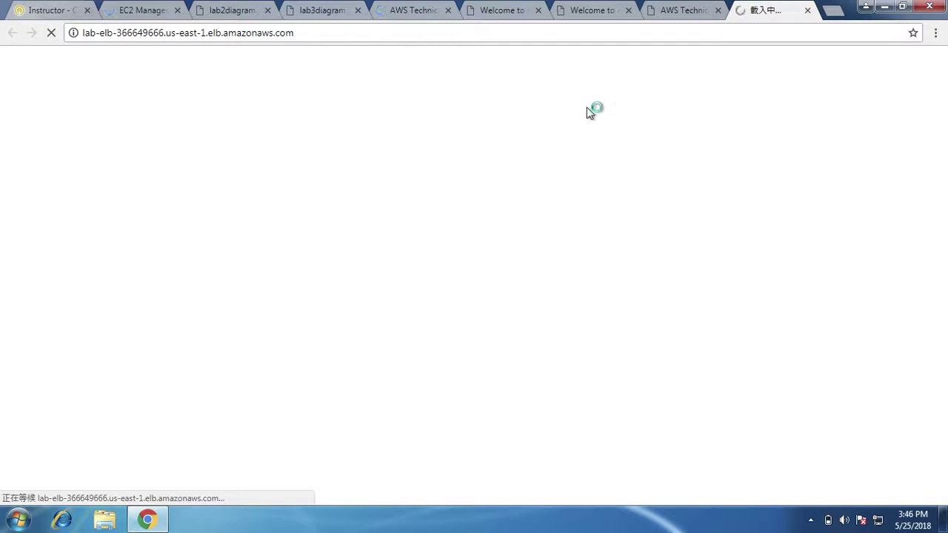
- Check the EC2 Instances list against the load balancer pages' instance details and CPU load, and return to the lab page
{"action": "left_click", "coordinate": [134, 14]}
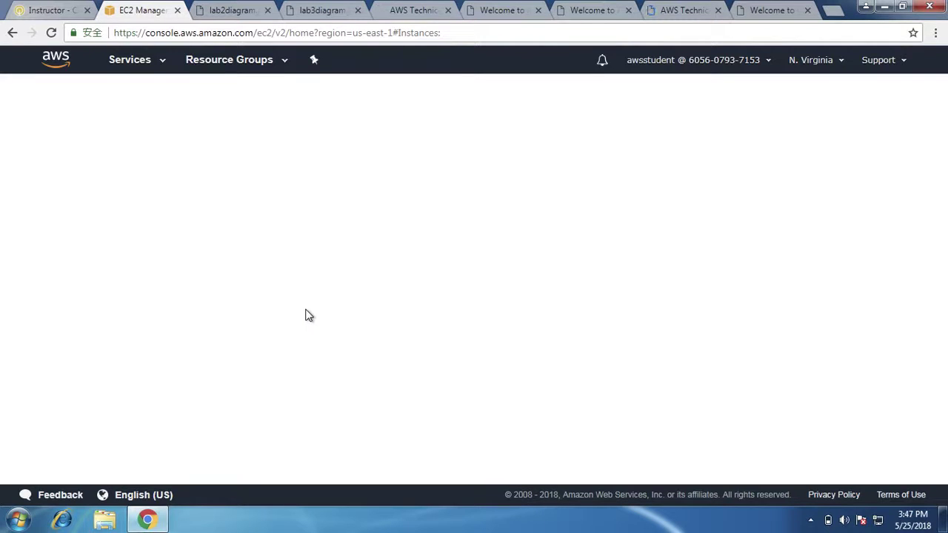
{"action": "left_click", "coordinate": [775, 17]}
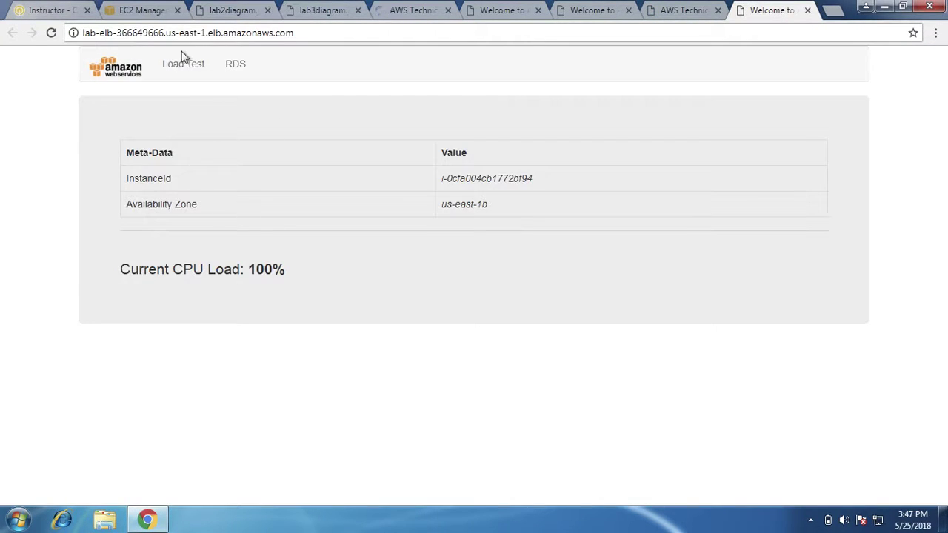
{"action": "left_click", "coordinate": [684, 10]}
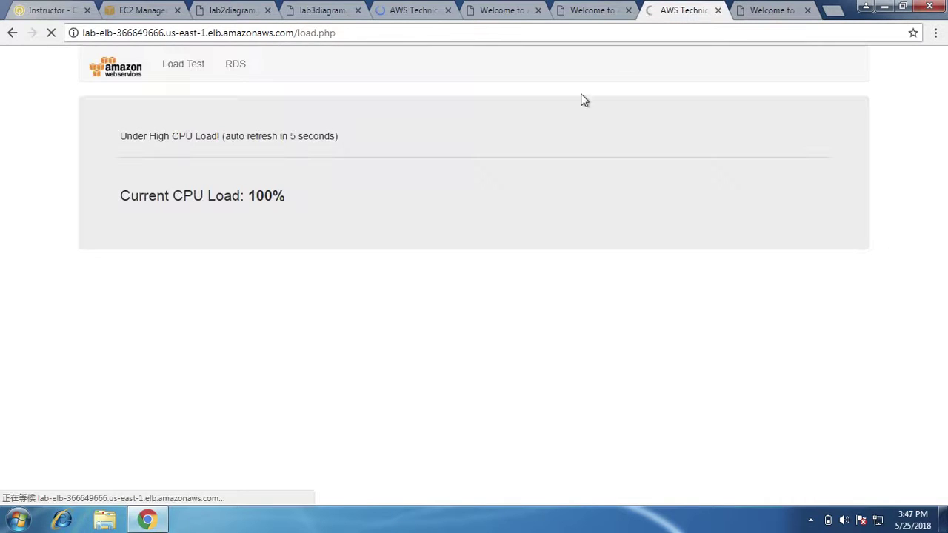
{"action": "left_click", "coordinate": [145, 10]}
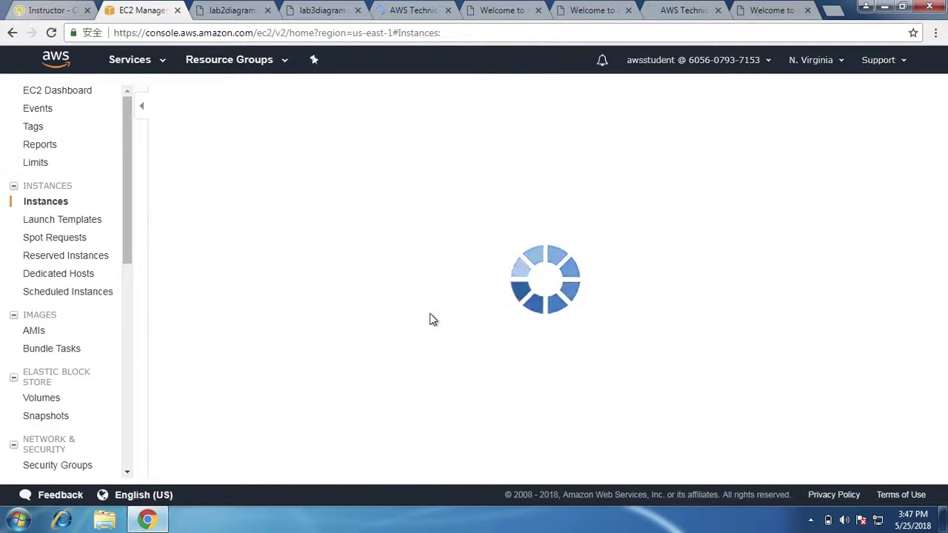
{"action": "left_click", "coordinate": [44, 11]}
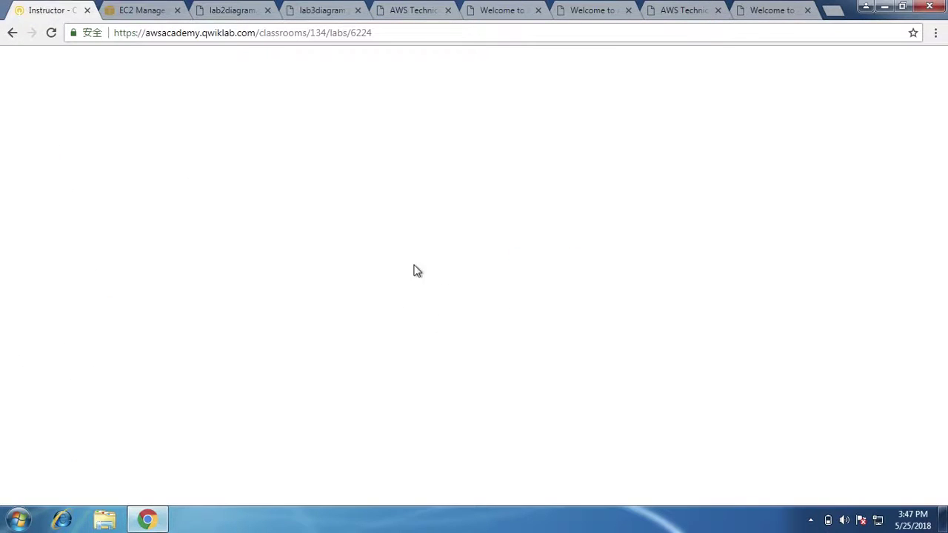
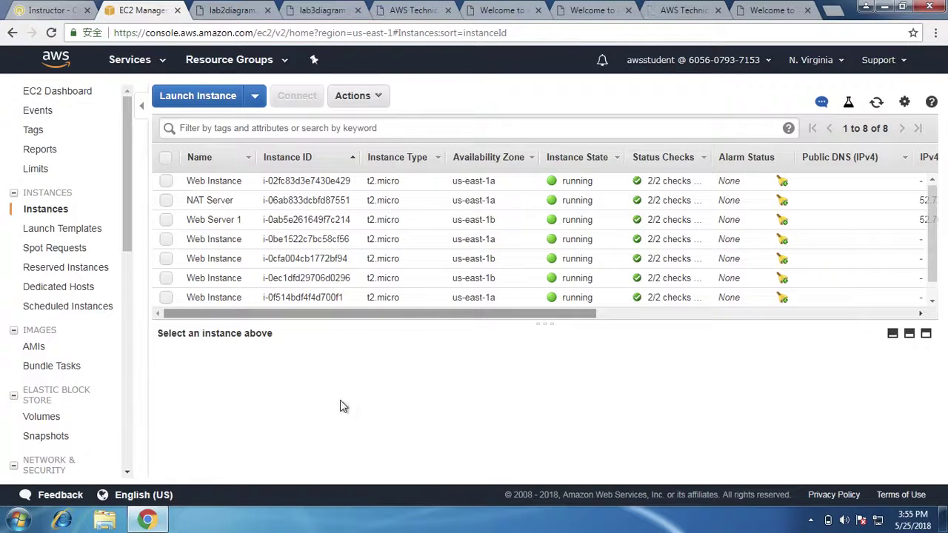
- Close the five load balancer test pages, keeping the lab page, EC2 console and lab diagrams open
{"action": "left_click", "coordinate": [392, 239]}
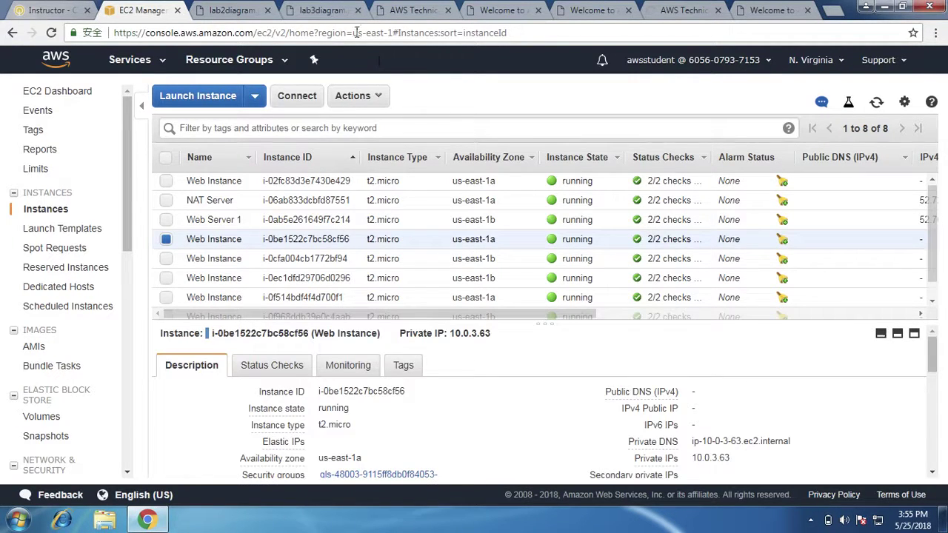
{"action": "left_click", "coordinate": [447, 10]}
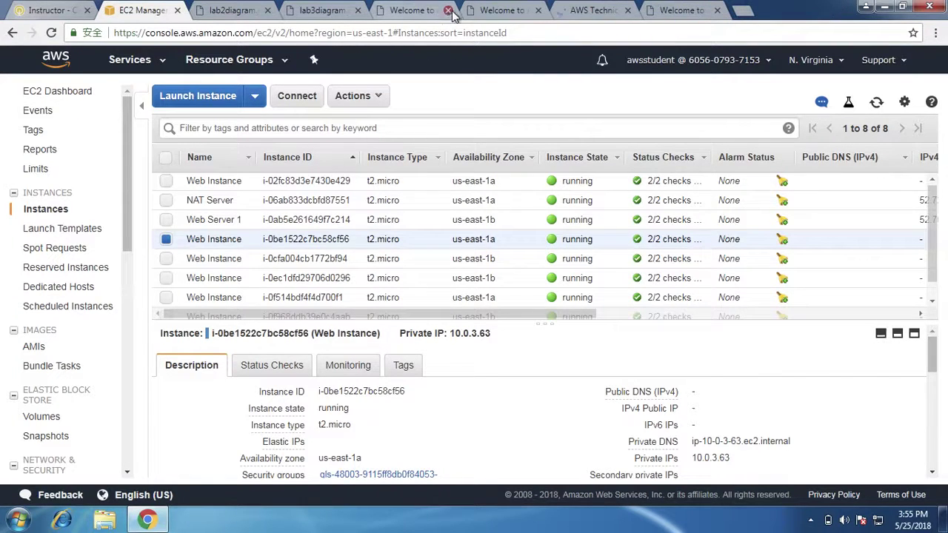
{"action": "left_click", "coordinate": [449, 11]}
{"action": "left_click", "coordinate": [448, 10]}
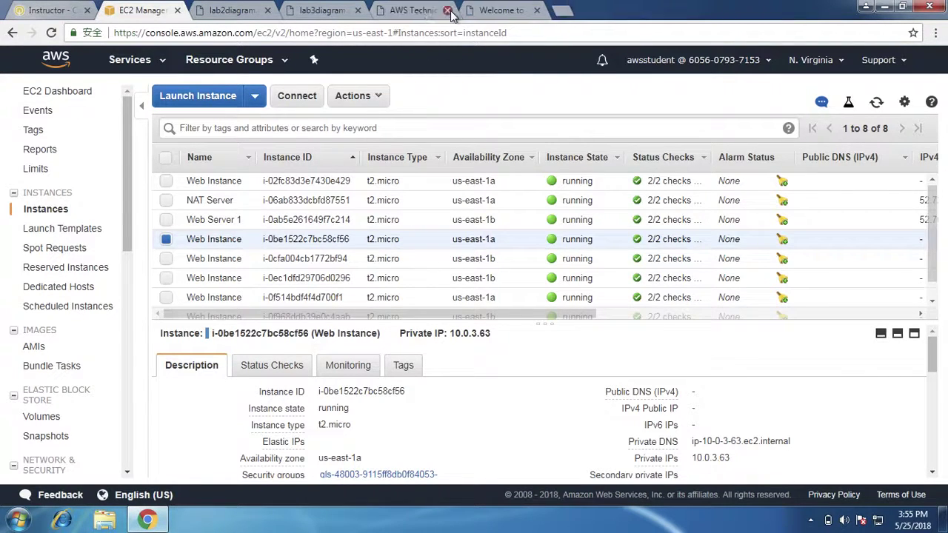
{"action": "left_click", "coordinate": [448, 10]}
{"action": "left_click", "coordinate": [448, 10]}
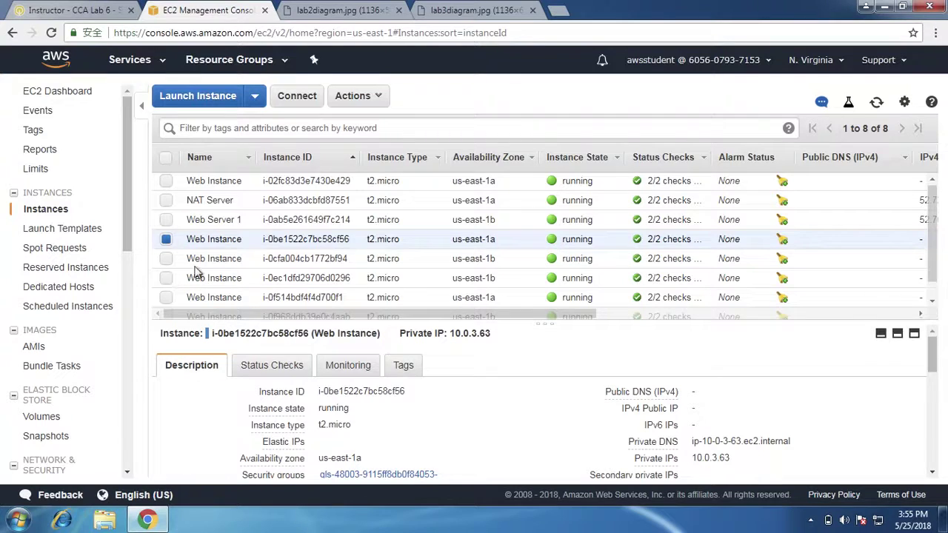
- Terminate the Web Instances i-0be1522c7bc58cf56, i-0cfa004cb1772bf94, i-0ec1dfd29706d0296 and i-0f968ddb39e0c4aab, and dismiss the e-mail notifications
{"action": "left_click", "coordinate": [353, 260]}
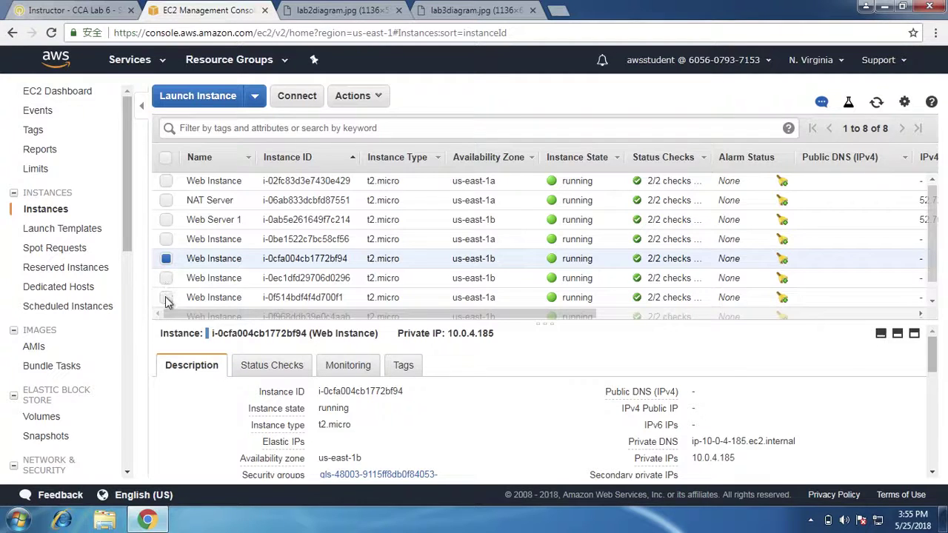
{"action": "left_click", "coordinate": [441, 237], "text": "shift"}
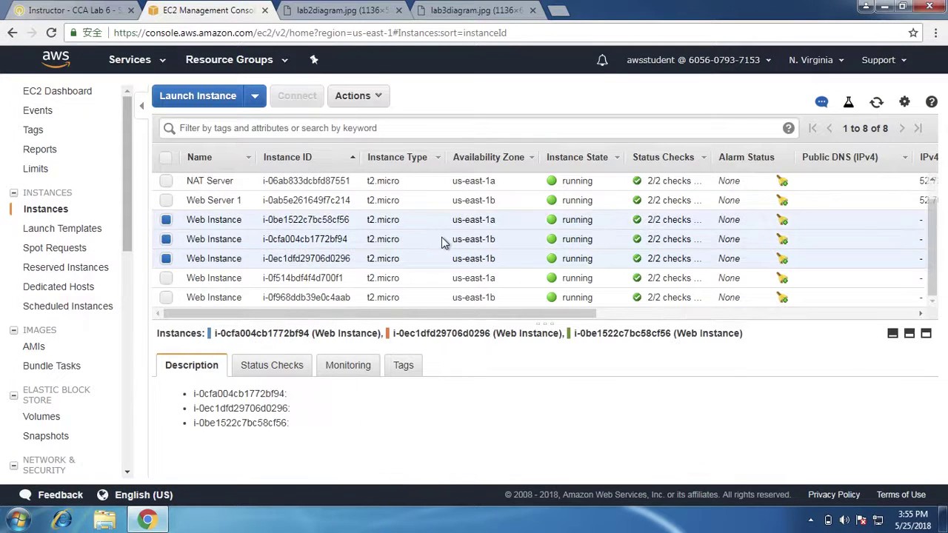
{"action": "left_click", "coordinate": [166, 291], "text": "shift"}
{"action": "left_click", "coordinate": [166, 285]}
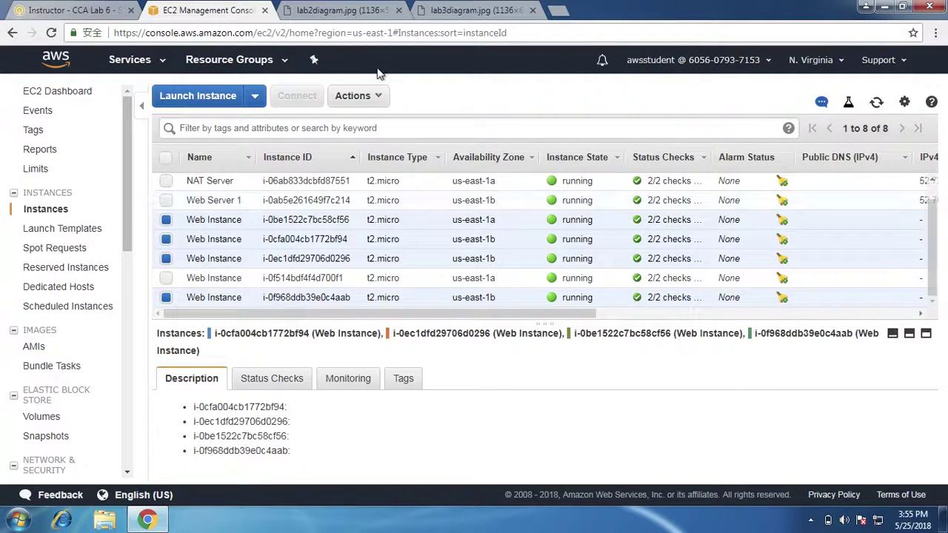
{"action": "left_click", "coordinate": [374, 96]}
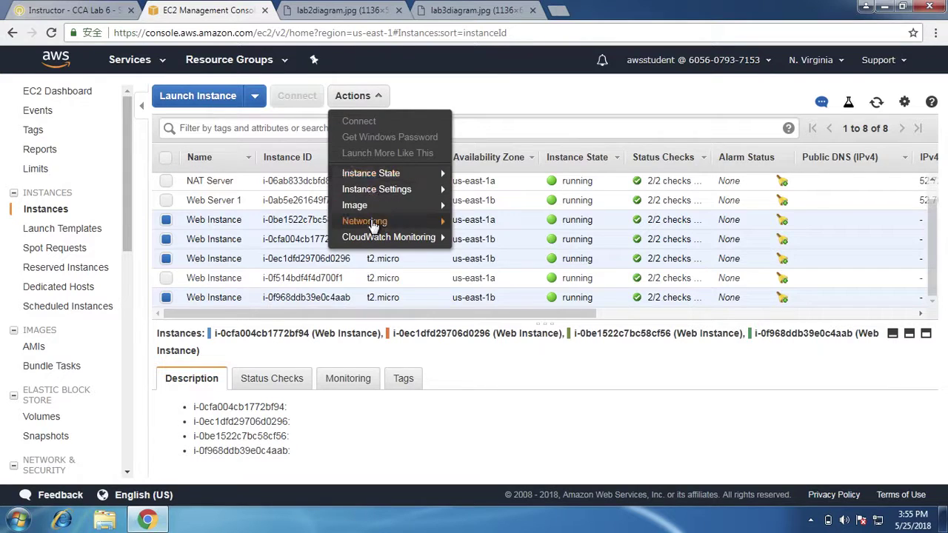
{"action": "mouse_move", "coordinate": [374, 220]}
{"action": "mouse_move", "coordinate": [389, 180]}
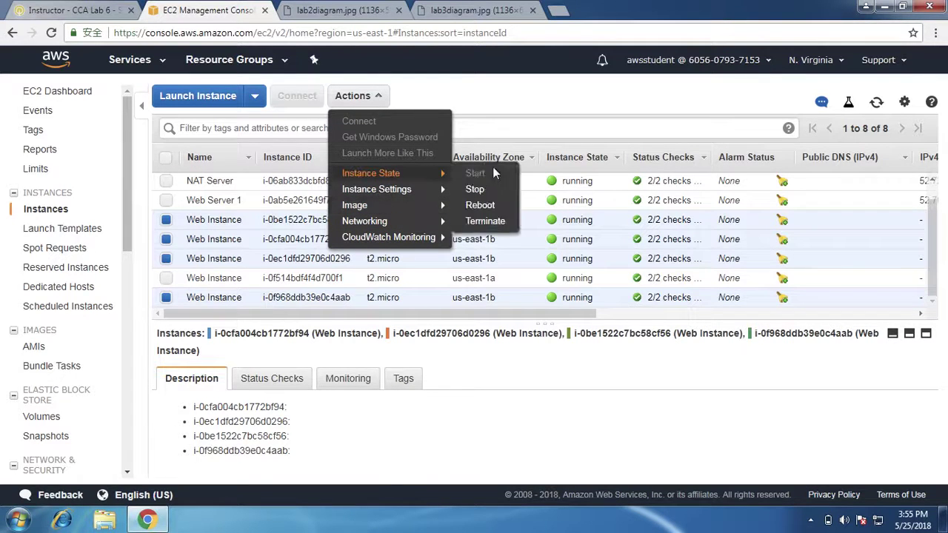
{"action": "left_click", "coordinate": [483, 221]}
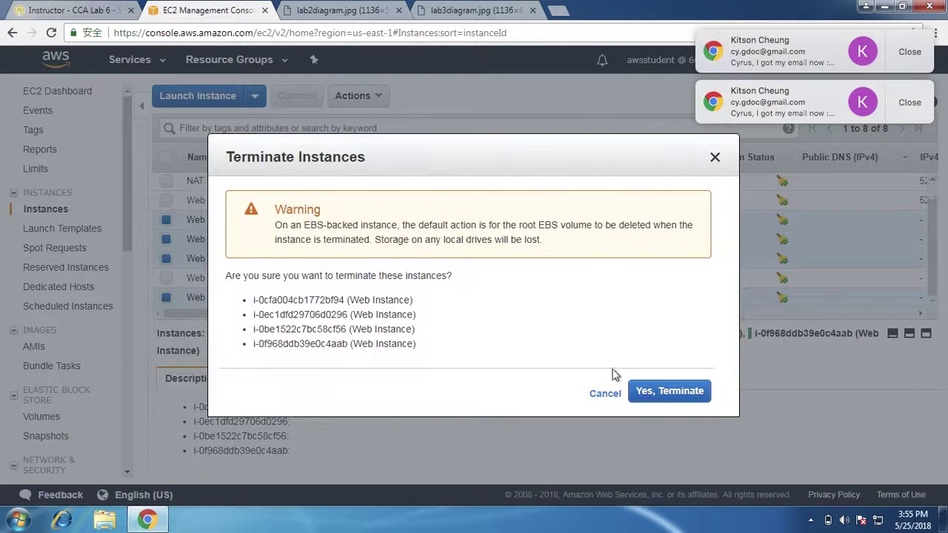
{"action": "left_click", "coordinate": [664, 394]}
{"action": "left_click", "coordinate": [902, 57]}
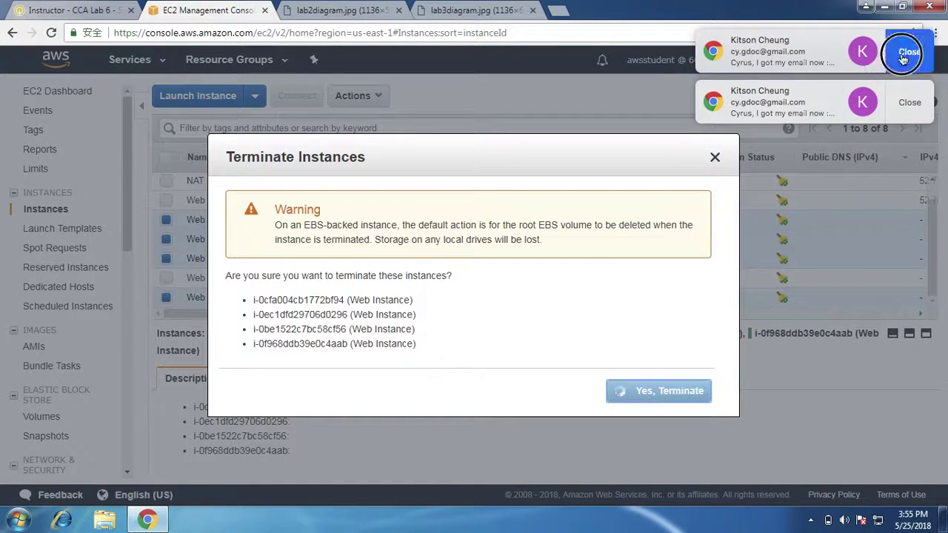
{"action": "left_click", "coordinate": [903, 53]}
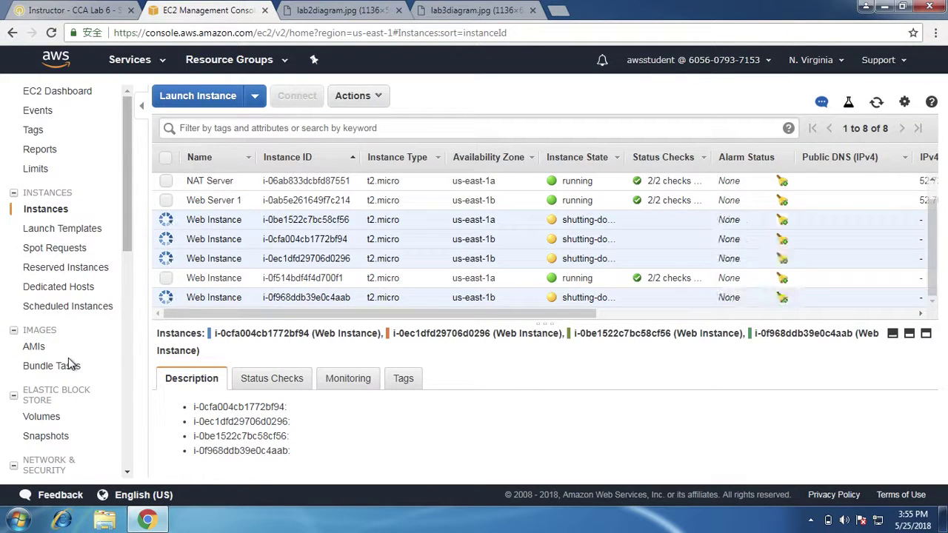
- Open the Lab Scaling Group's instances, refresh their lifecycle and health status, and read the explanation beside its instance count
{"action": "scroll", "coordinate": [68, 362], "scroll_direction": "down", "scroll_amount": 8}
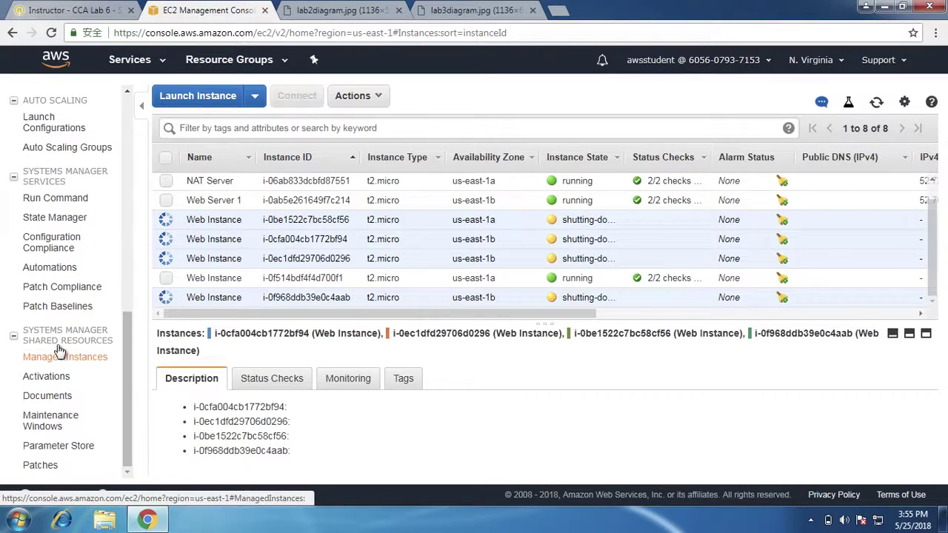
{"action": "left_click", "coordinate": [82, 358]}
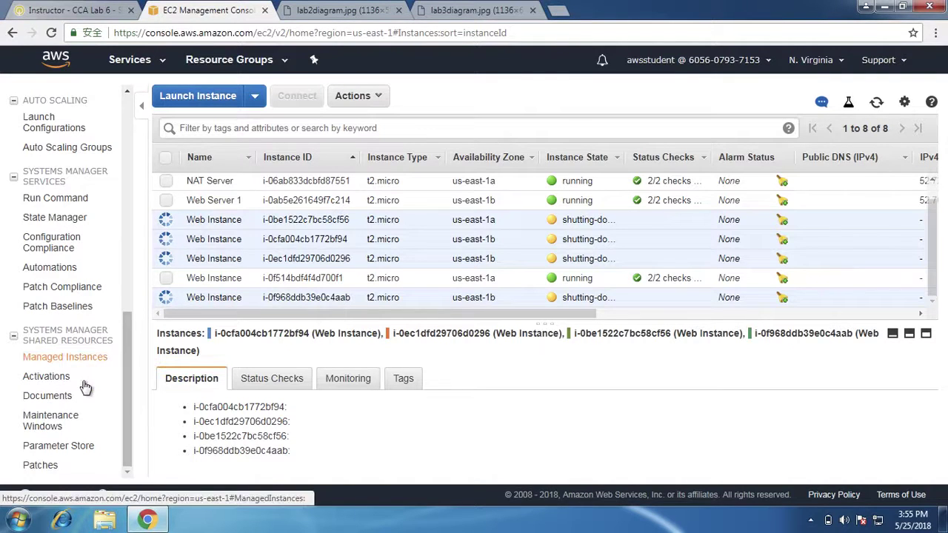
{"action": "left_click", "coordinate": [85, 387]}
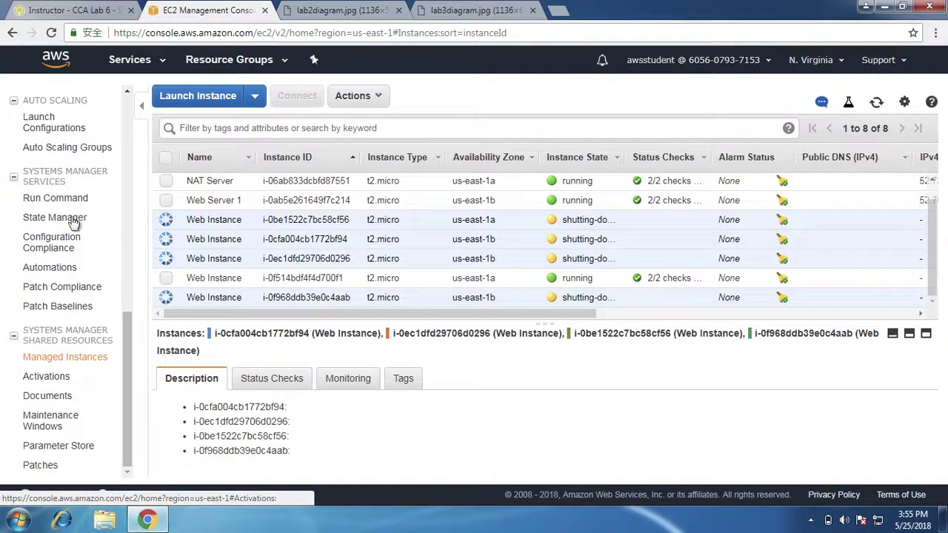
{"action": "left_click", "coordinate": [78, 154]}
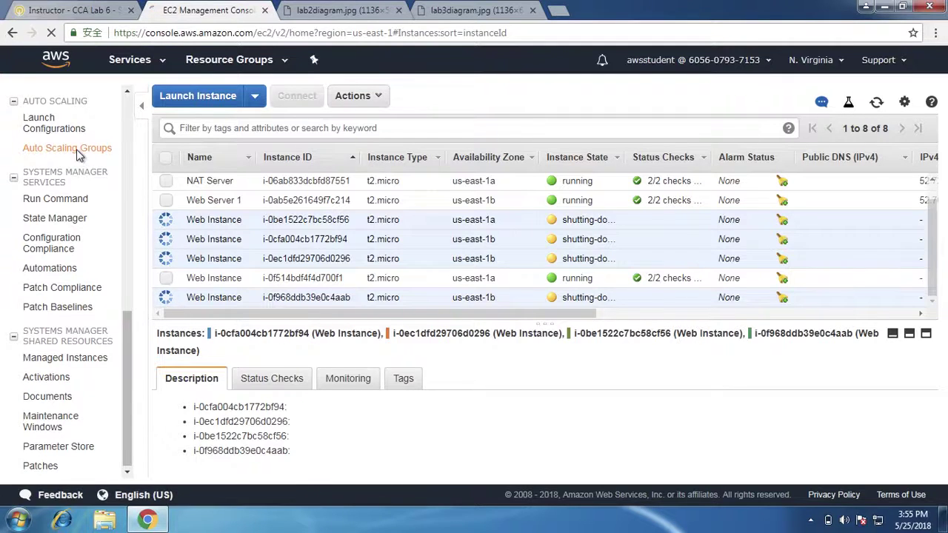
{"action": "scroll", "coordinate": [77, 154], "scroll_direction": "up", "scroll_amount": 5}
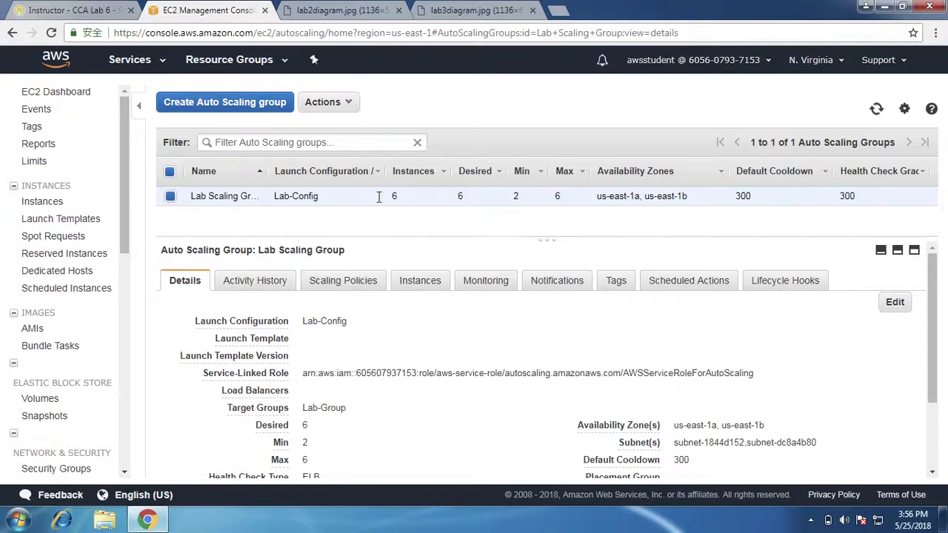
{"action": "left_click", "coordinate": [417, 285]}
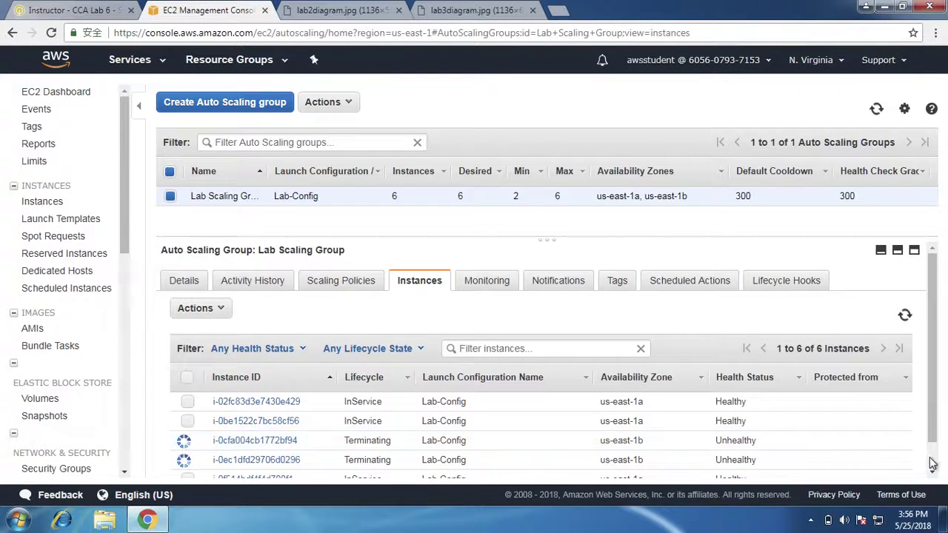
{"action": "scroll", "coordinate": [929, 465], "scroll_direction": "down", "scroll_amount": 1}
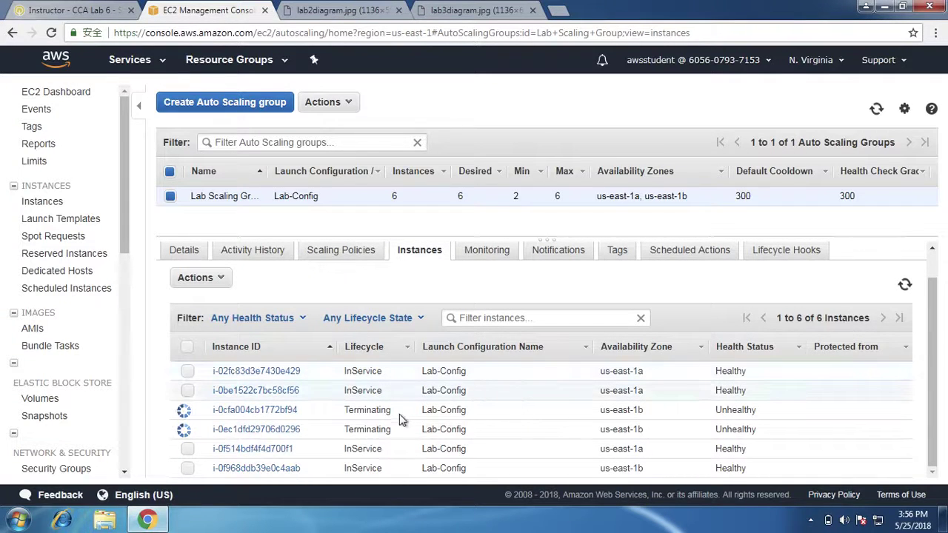
{"action": "left_click", "coordinate": [904, 284]}
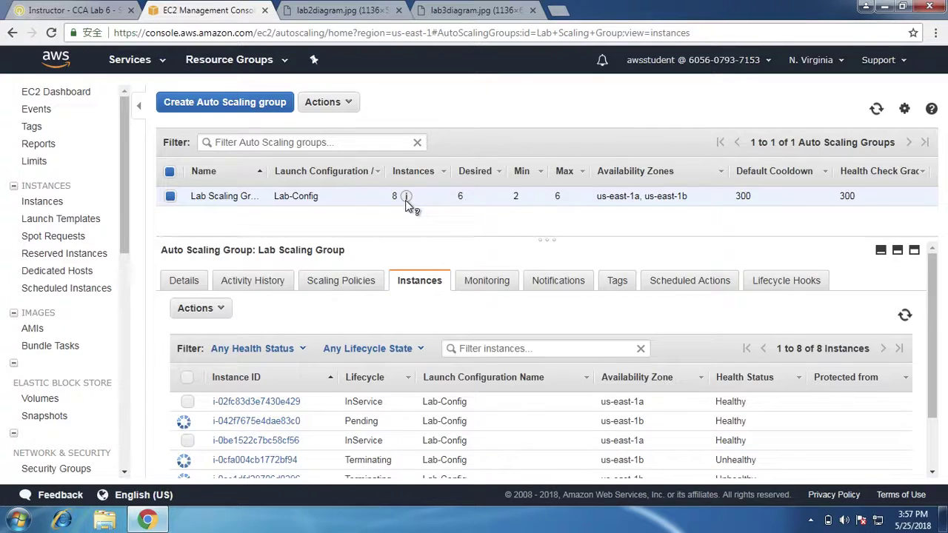
{"action": "mouse_move", "coordinate": [405, 200]}
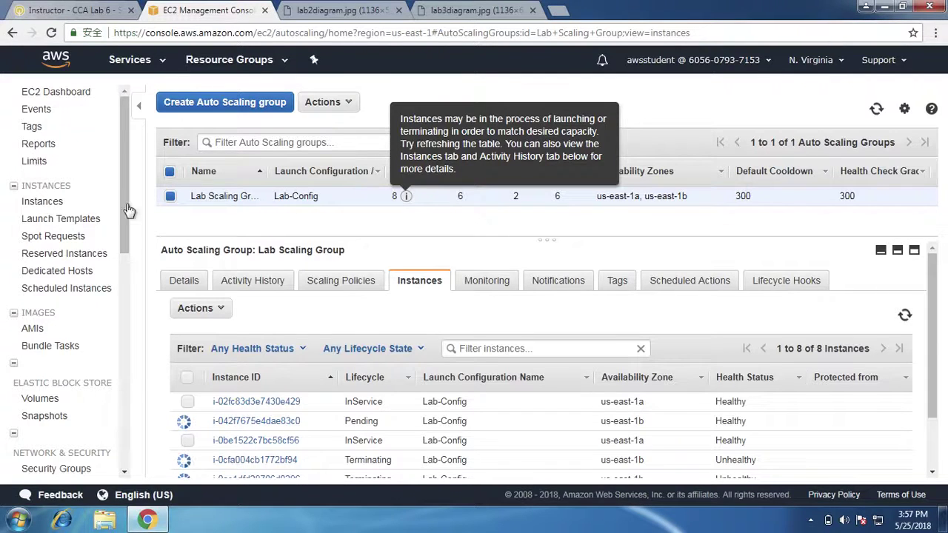
- Return to the EC2 Instances list and sort it by status checks, then by instance state
{"action": "left_click", "coordinate": [44, 202]}
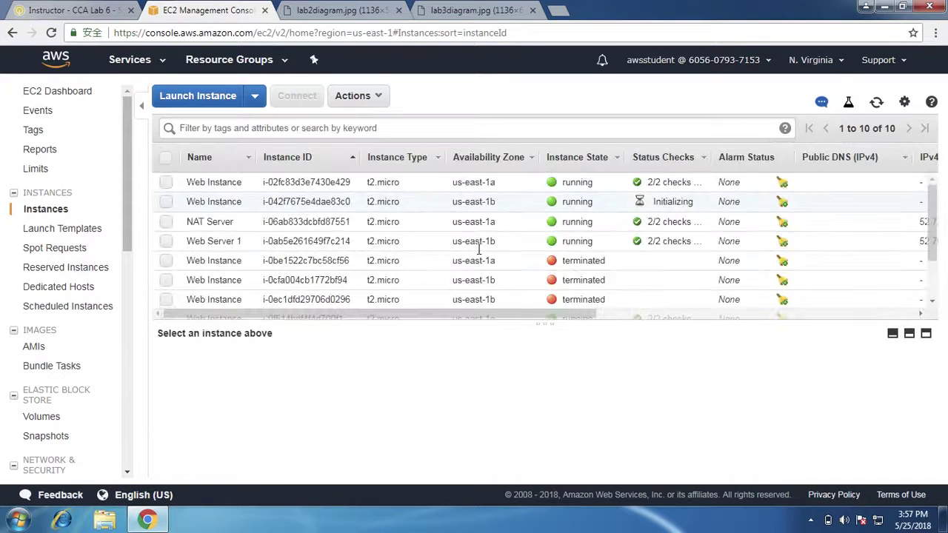
{"action": "left_click", "coordinate": [672, 158]}
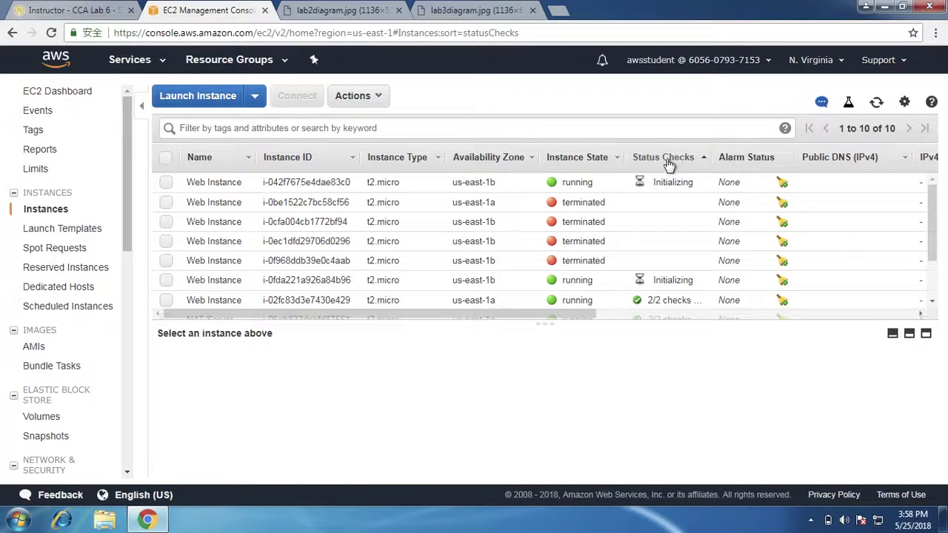
{"action": "left_click", "coordinate": [573, 165]}
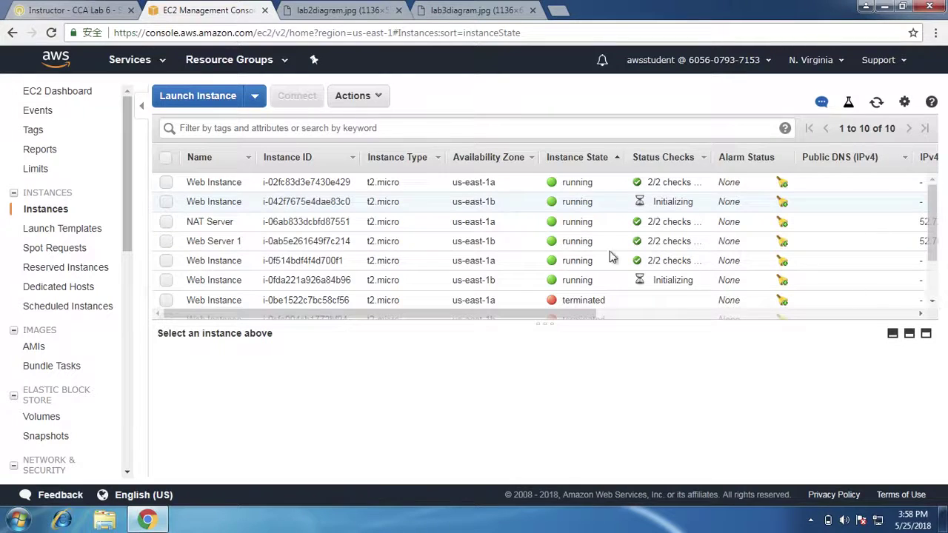
- Review the EC2 service limits for running On-Demand instances and hosts in US East (N. Virginia)
{"action": "left_click", "coordinate": [43, 171]}
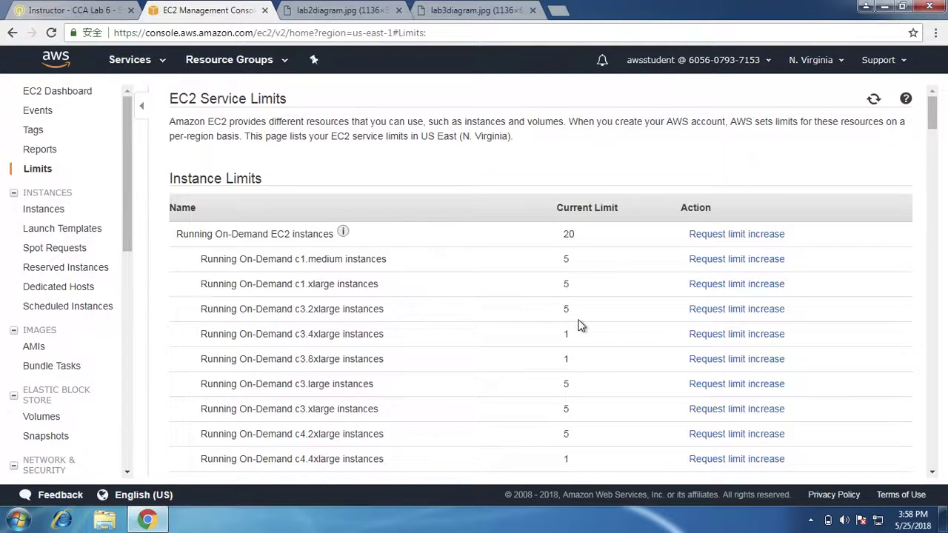
{"action": "scroll", "coordinate": [580, 324], "scroll_direction": "down", "scroll_amount": 2}
{"action": "scroll", "coordinate": [574, 312], "scroll_direction": "down", "scroll_amount": 7}
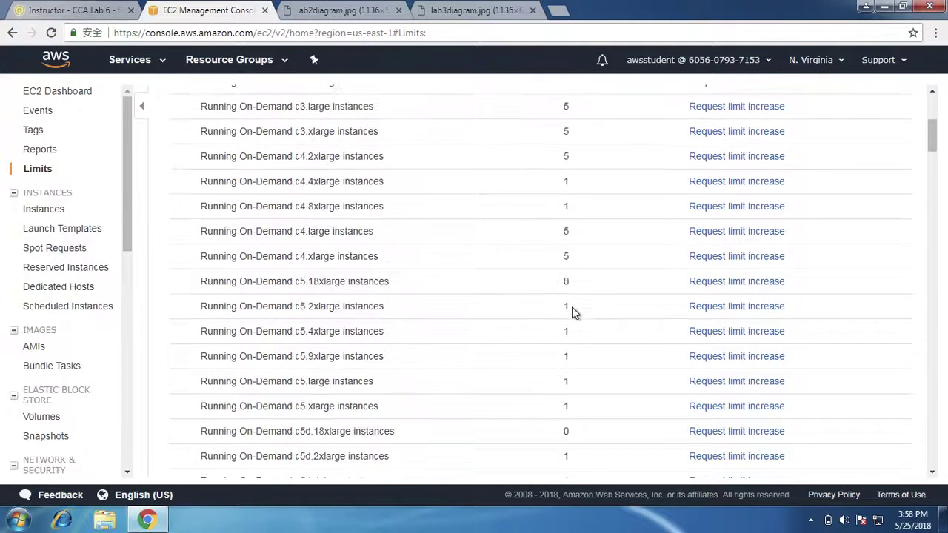
{"action": "scroll", "coordinate": [574, 313], "scroll_direction": "down", "scroll_amount": 1}
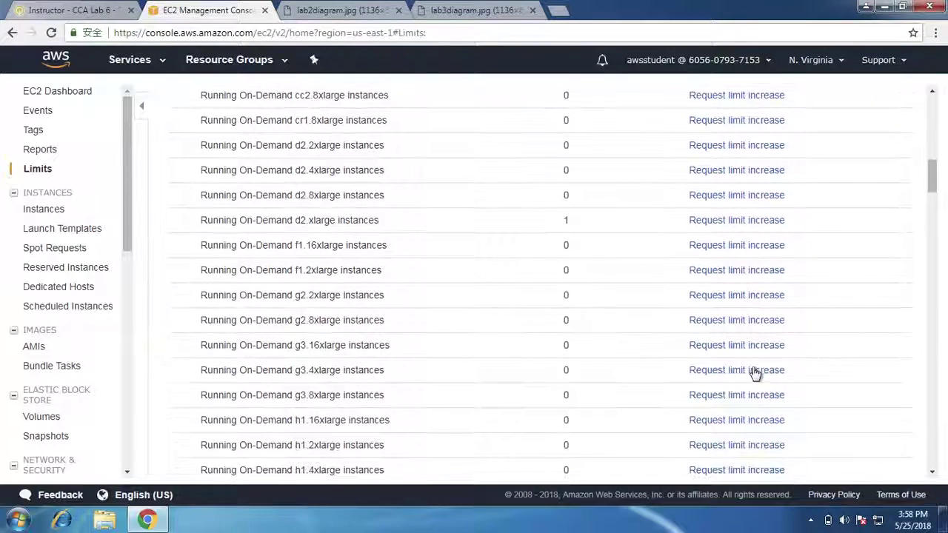
{"action": "scroll", "coordinate": [557, 428], "scroll_direction": "down", "scroll_amount": 4}
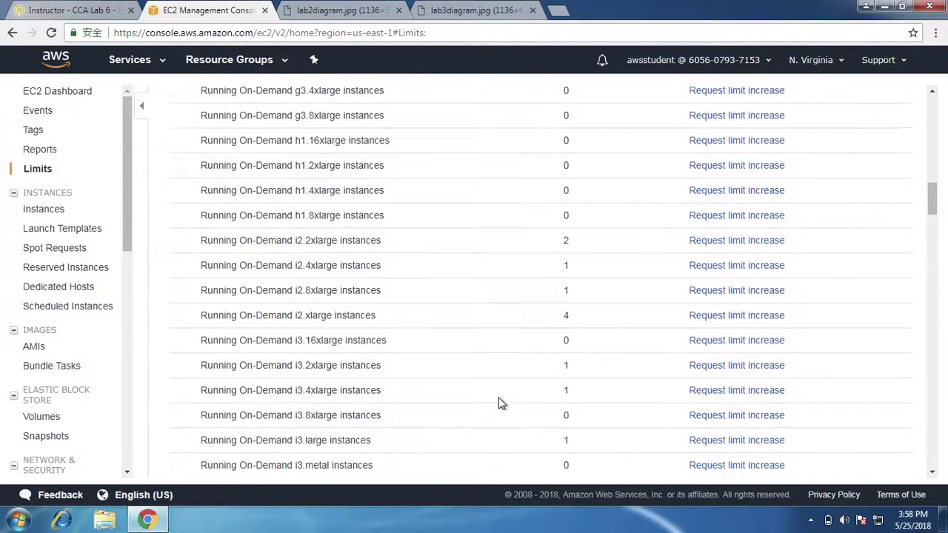
{"action": "scroll", "coordinate": [498, 398], "scroll_direction": "down", "scroll_amount": 15}
{"action": "scroll", "coordinate": [501, 381], "scroll_direction": "down", "scroll_amount": 10}
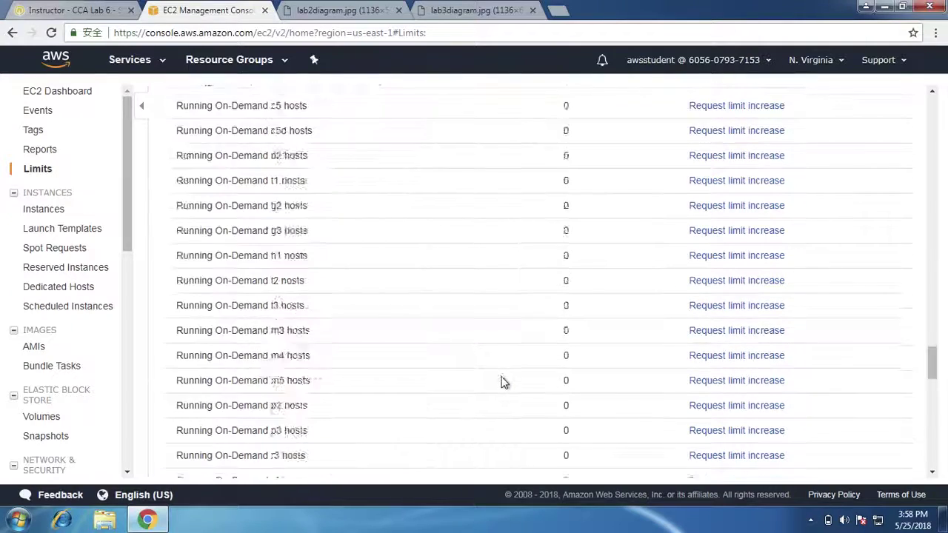
- Read the lab guide's optional Task 6 on terminating Web Server 1 and its Lab Complete instructions, and view the lab3diagram.jpg architecture diagram
{"action": "scroll", "coordinate": [502, 392], "scroll_direction": "up", "scroll_amount": 15}
{"action": "scroll", "coordinate": [501, 403], "scroll_direction": "up", "scroll_amount": 10}
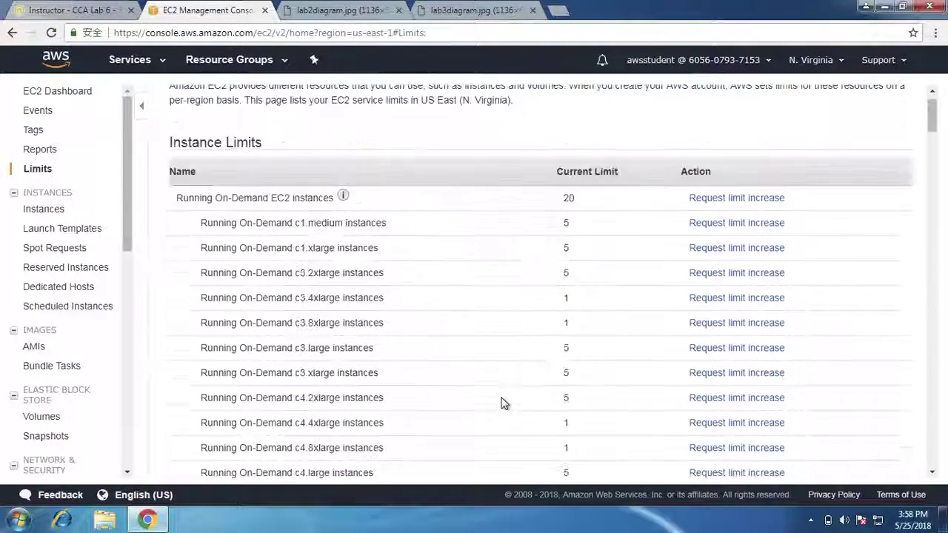
{"action": "left_click", "coordinate": [46, 8]}
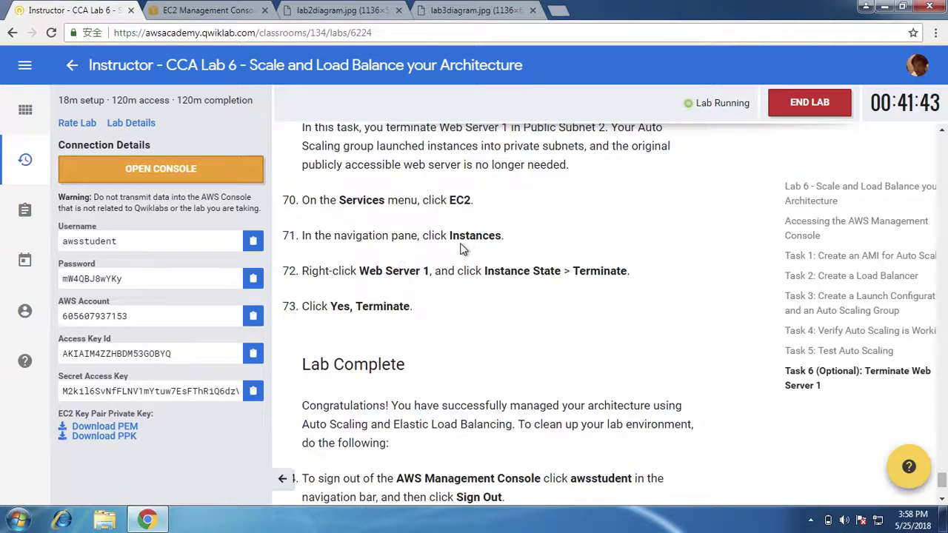
{"action": "scroll", "coordinate": [466, 245], "scroll_direction": "up", "scroll_amount": 3}
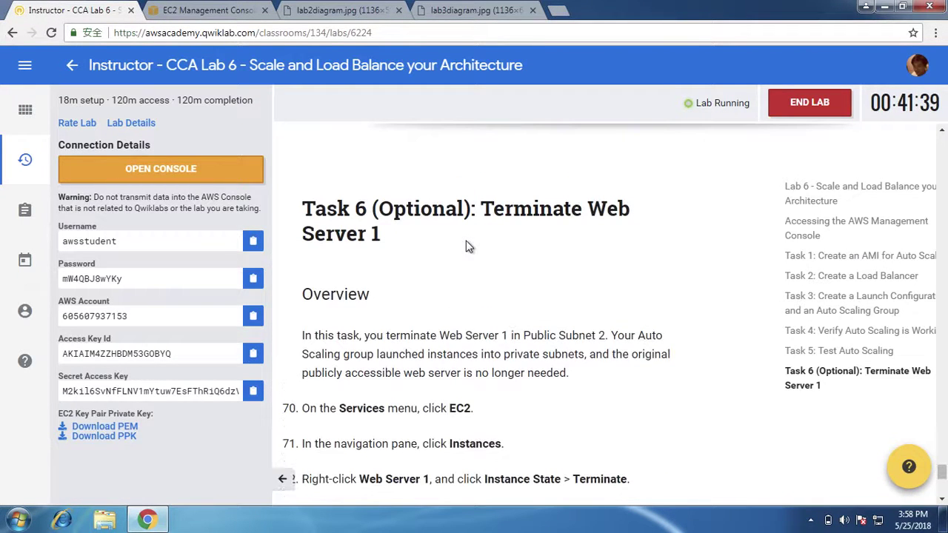
{"action": "scroll", "coordinate": [467, 246], "scroll_direction": "down", "scroll_amount": 2}
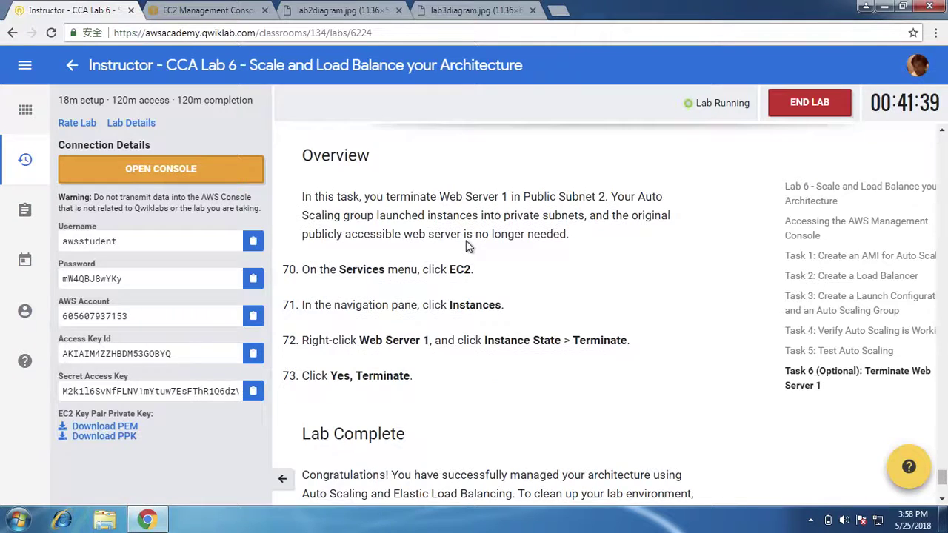
{"action": "scroll", "coordinate": [466, 246], "scroll_direction": "down", "scroll_amount": 3}
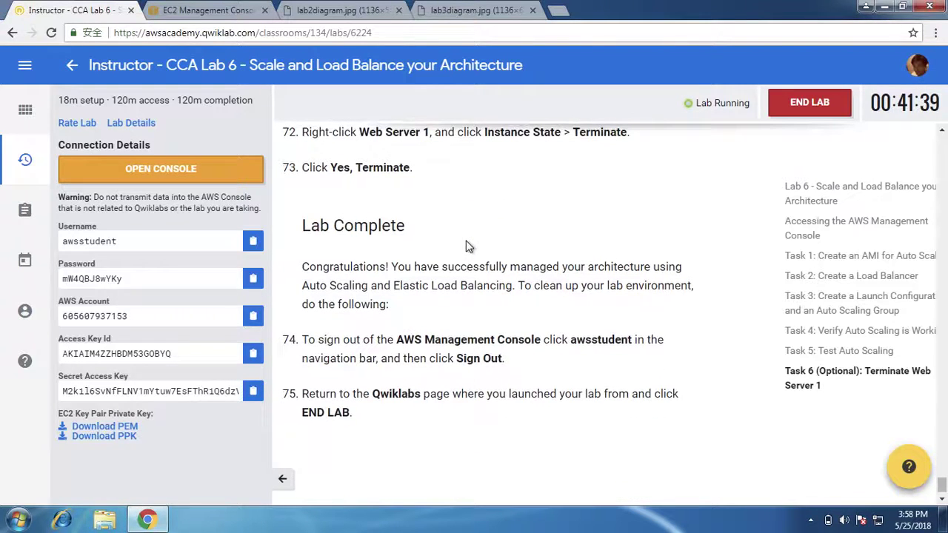
{"action": "left_click", "coordinate": [477, 9]}
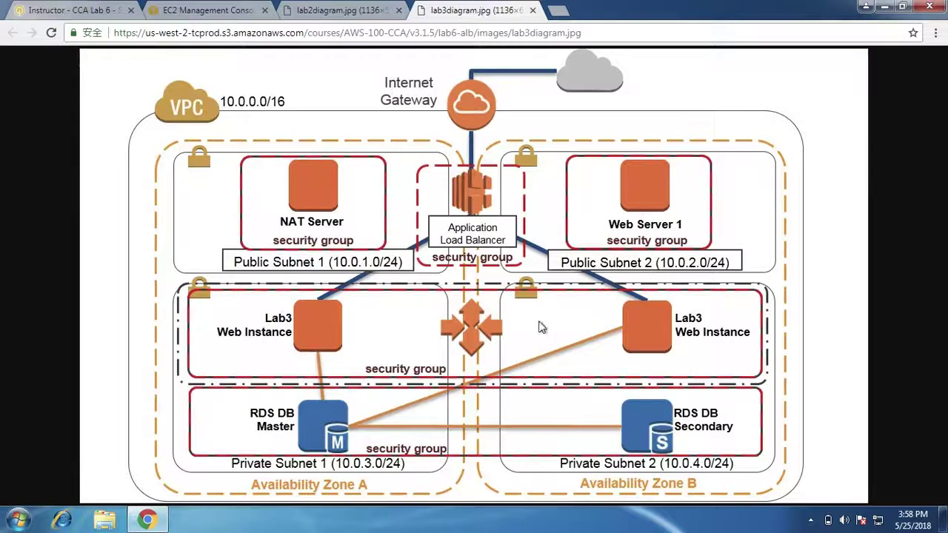